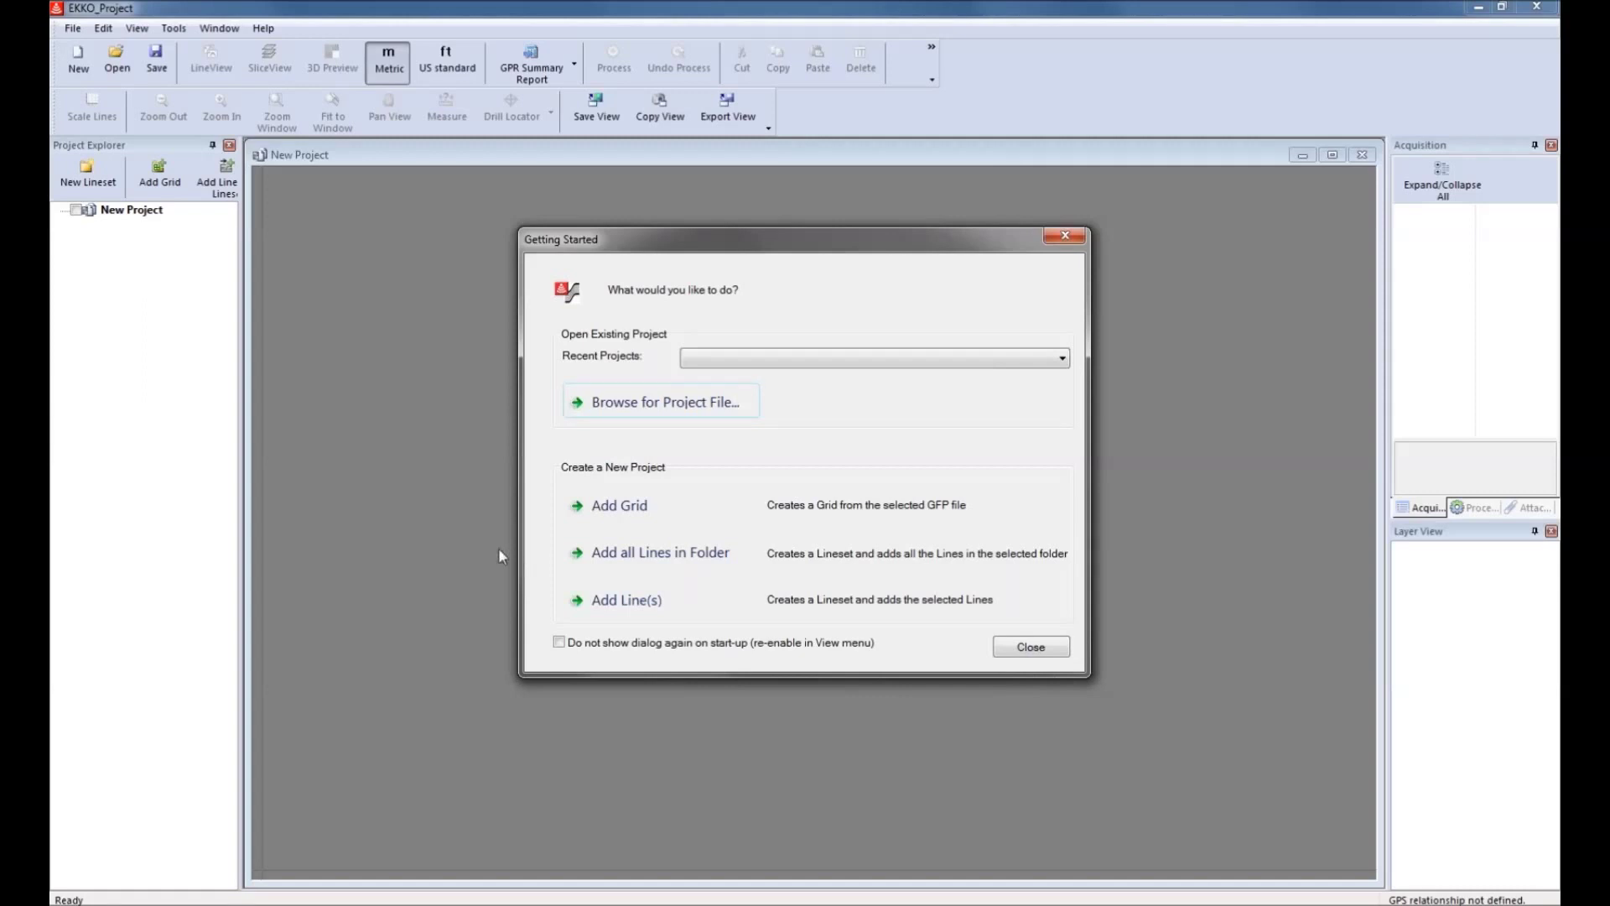
Open the existing project file ComplexSite.gpz.
left_click(663, 403)
double_click(607, 284)
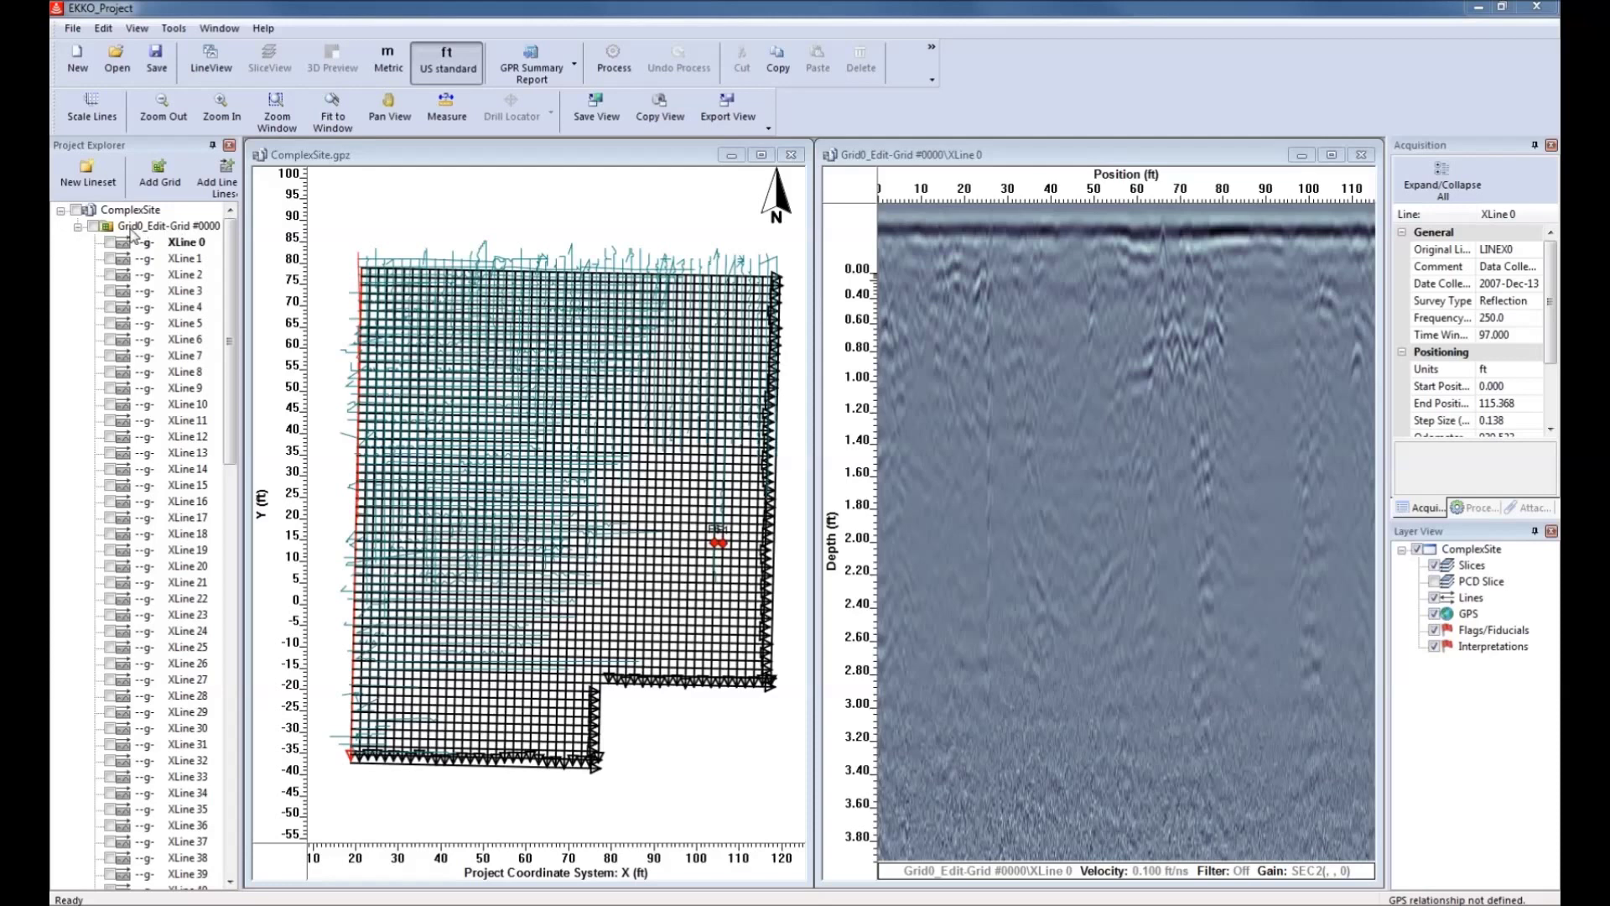
Examine the cross-sections of XLine 0 through XLine 5 one after another.
left_click_drag(228, 323, 241, 285)
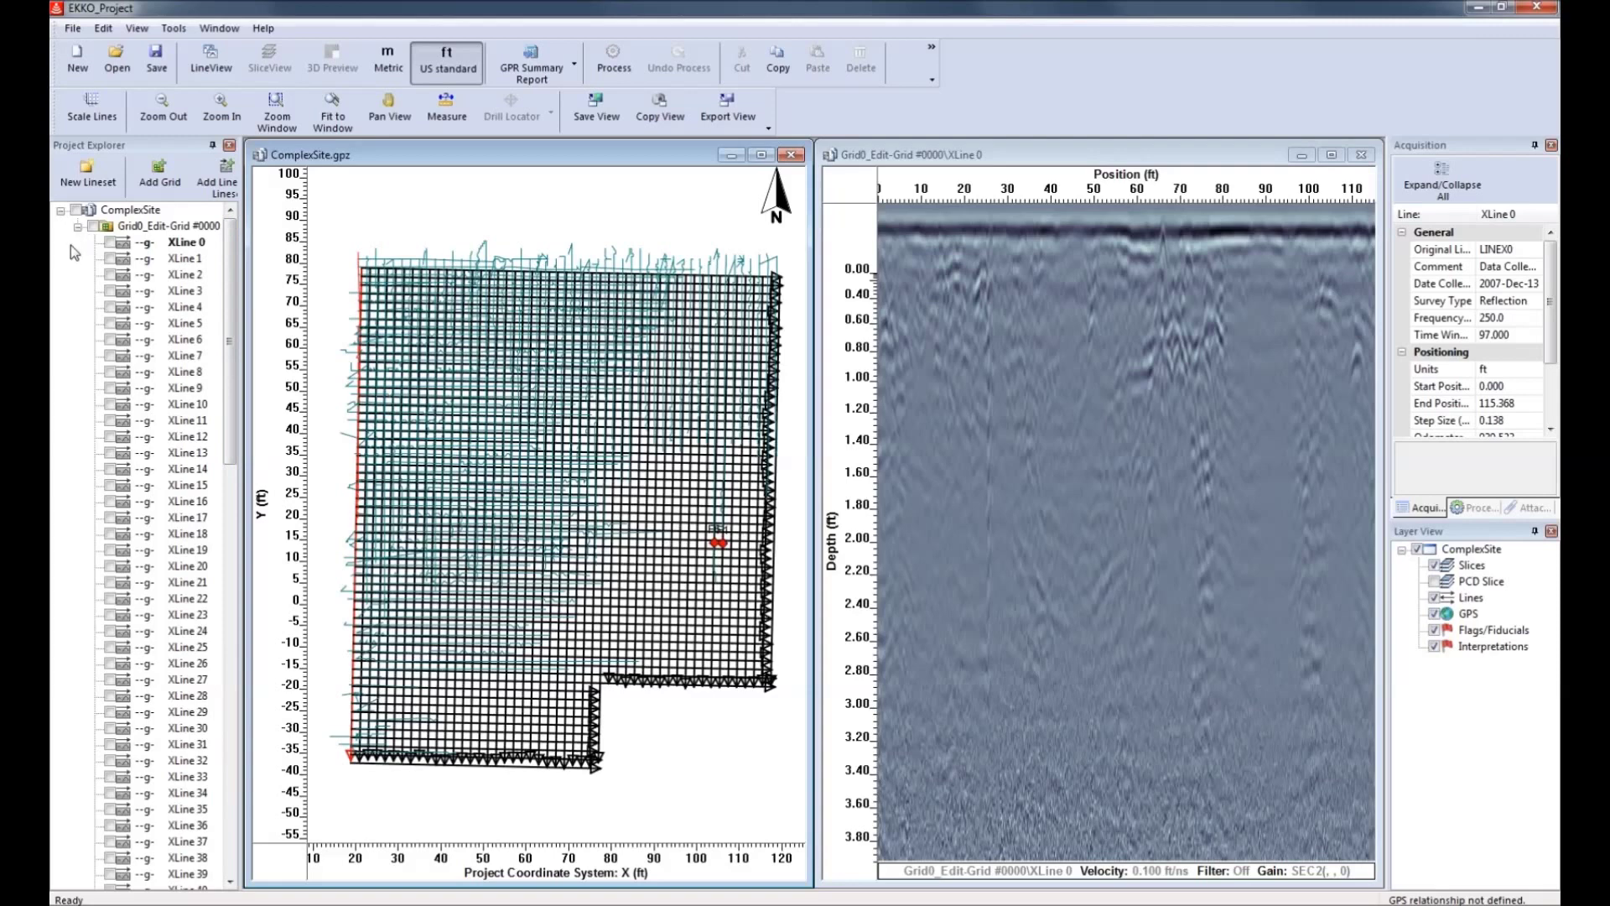
left_click(199, 244)
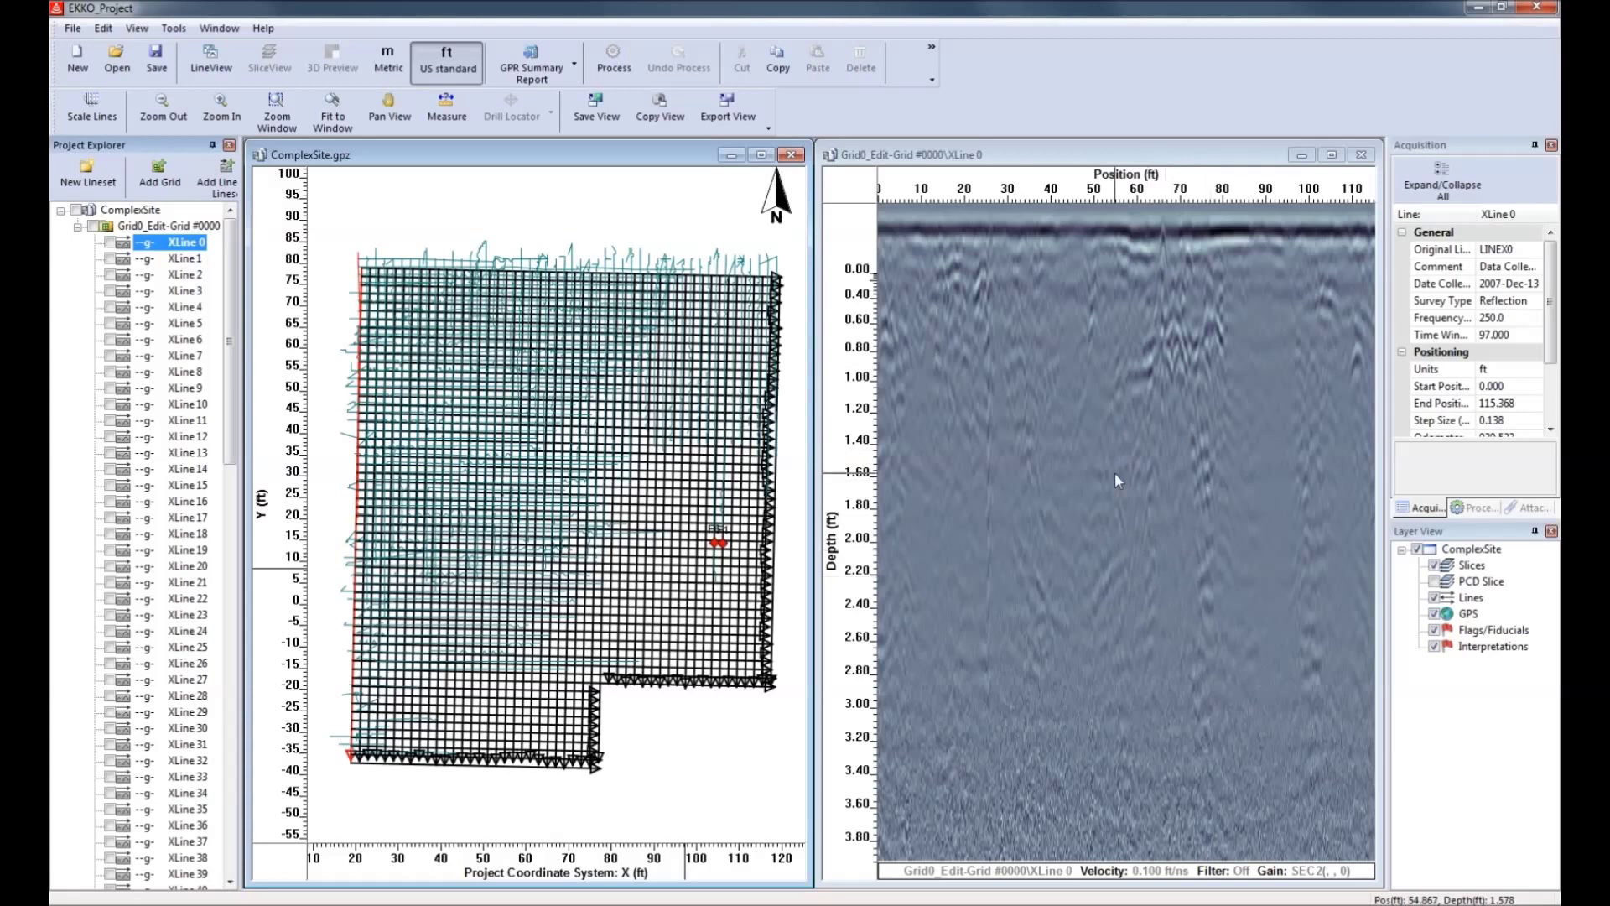
left_click(186, 260)
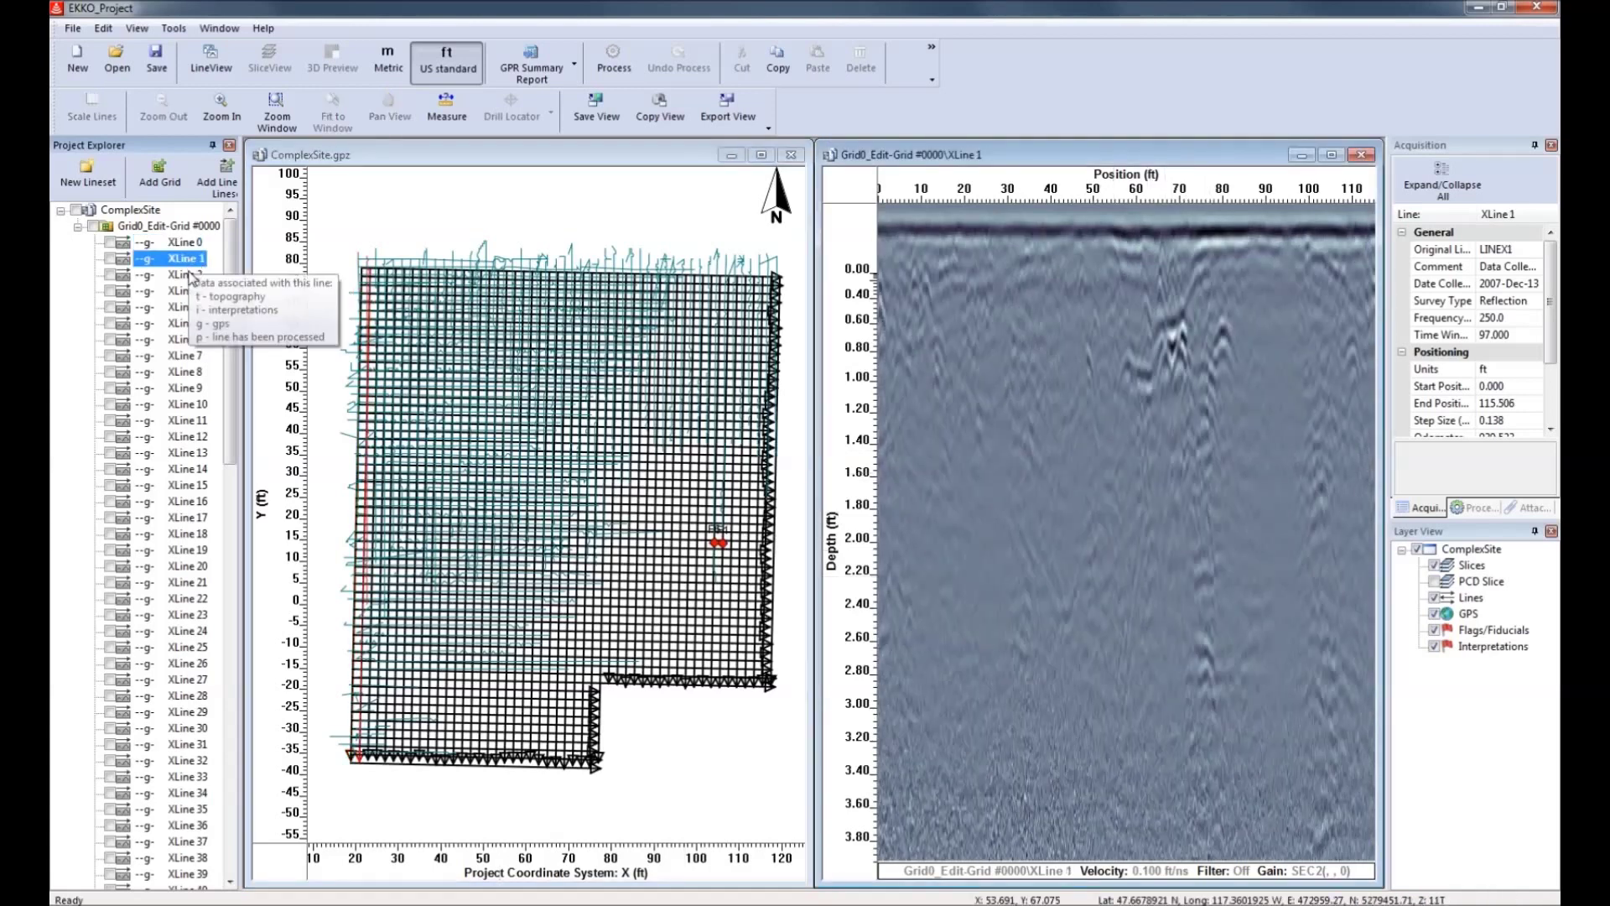
left_click(189, 275)
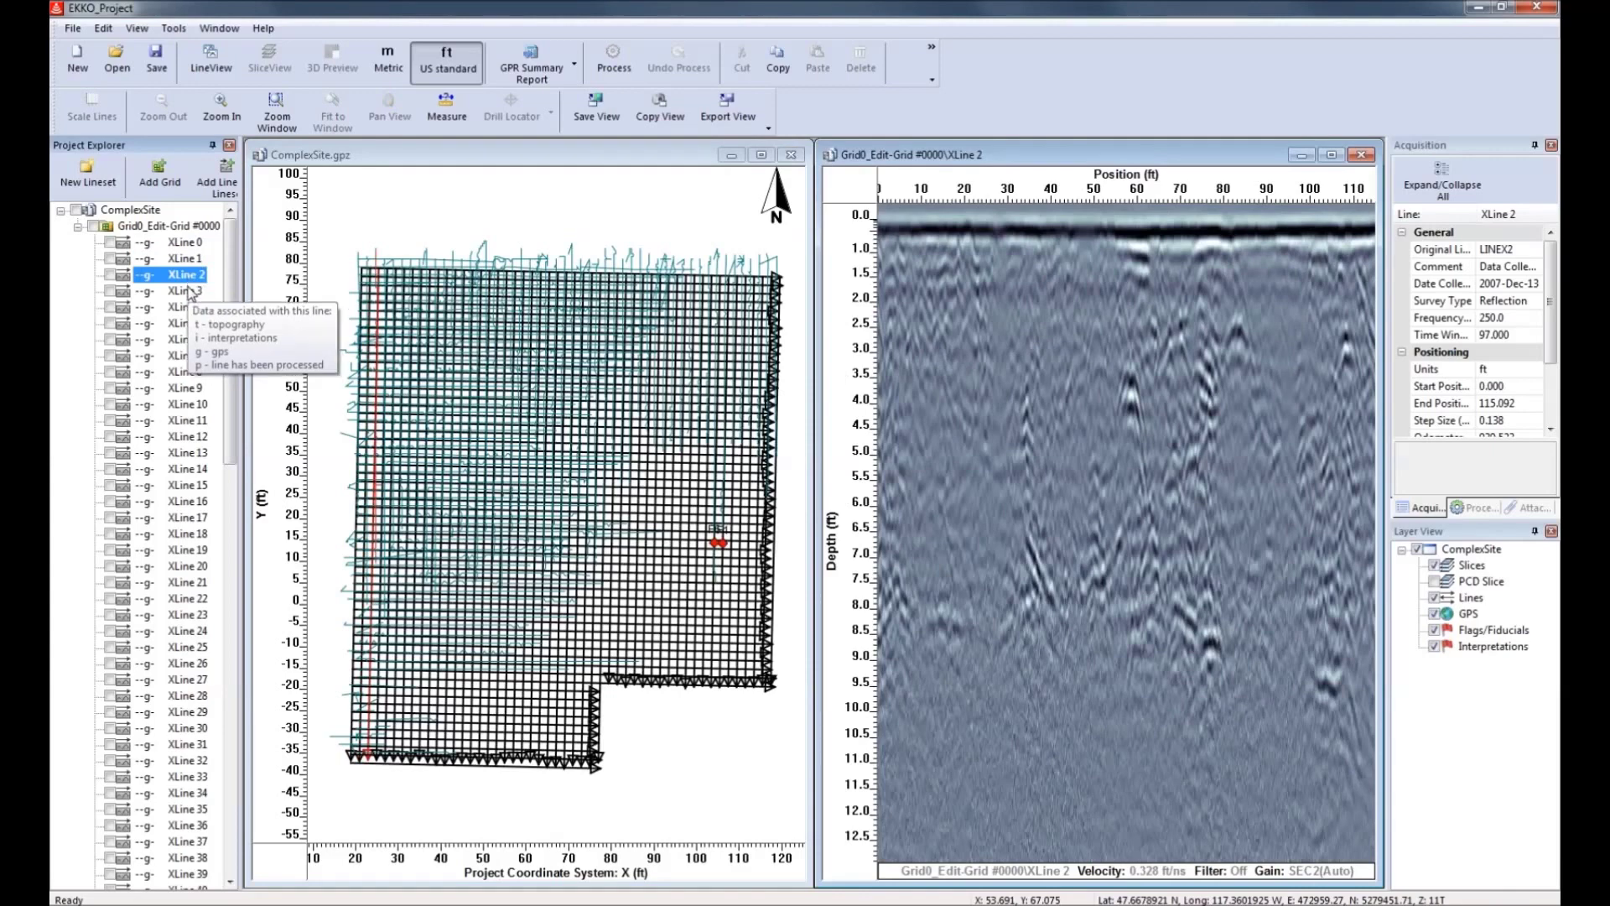
left_click(188, 291)
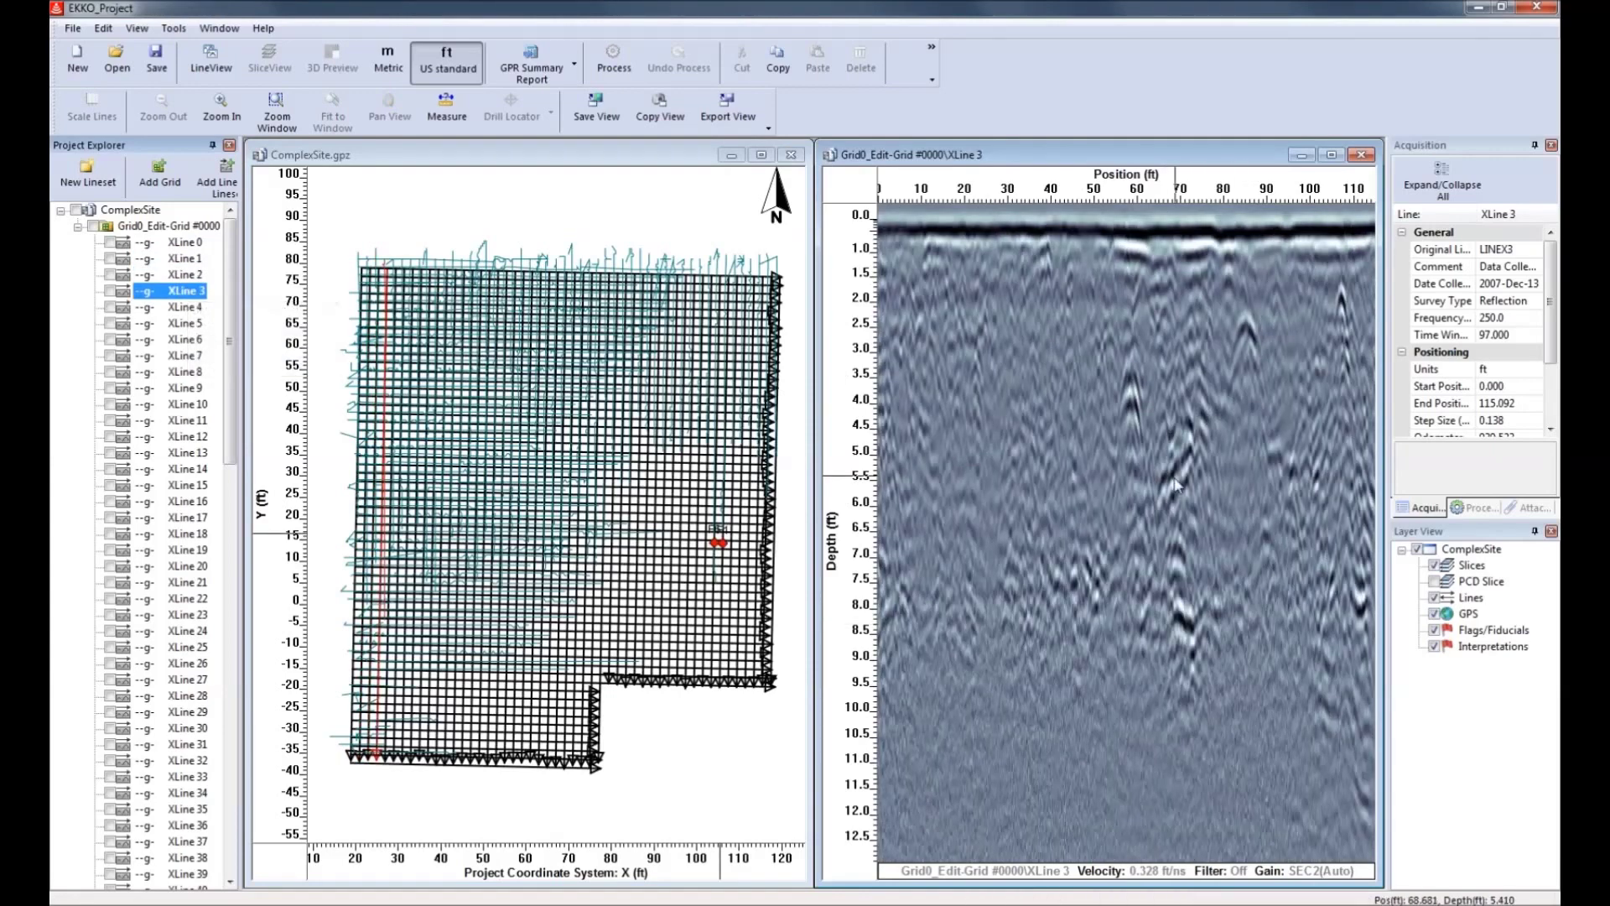
left_click(187, 308)
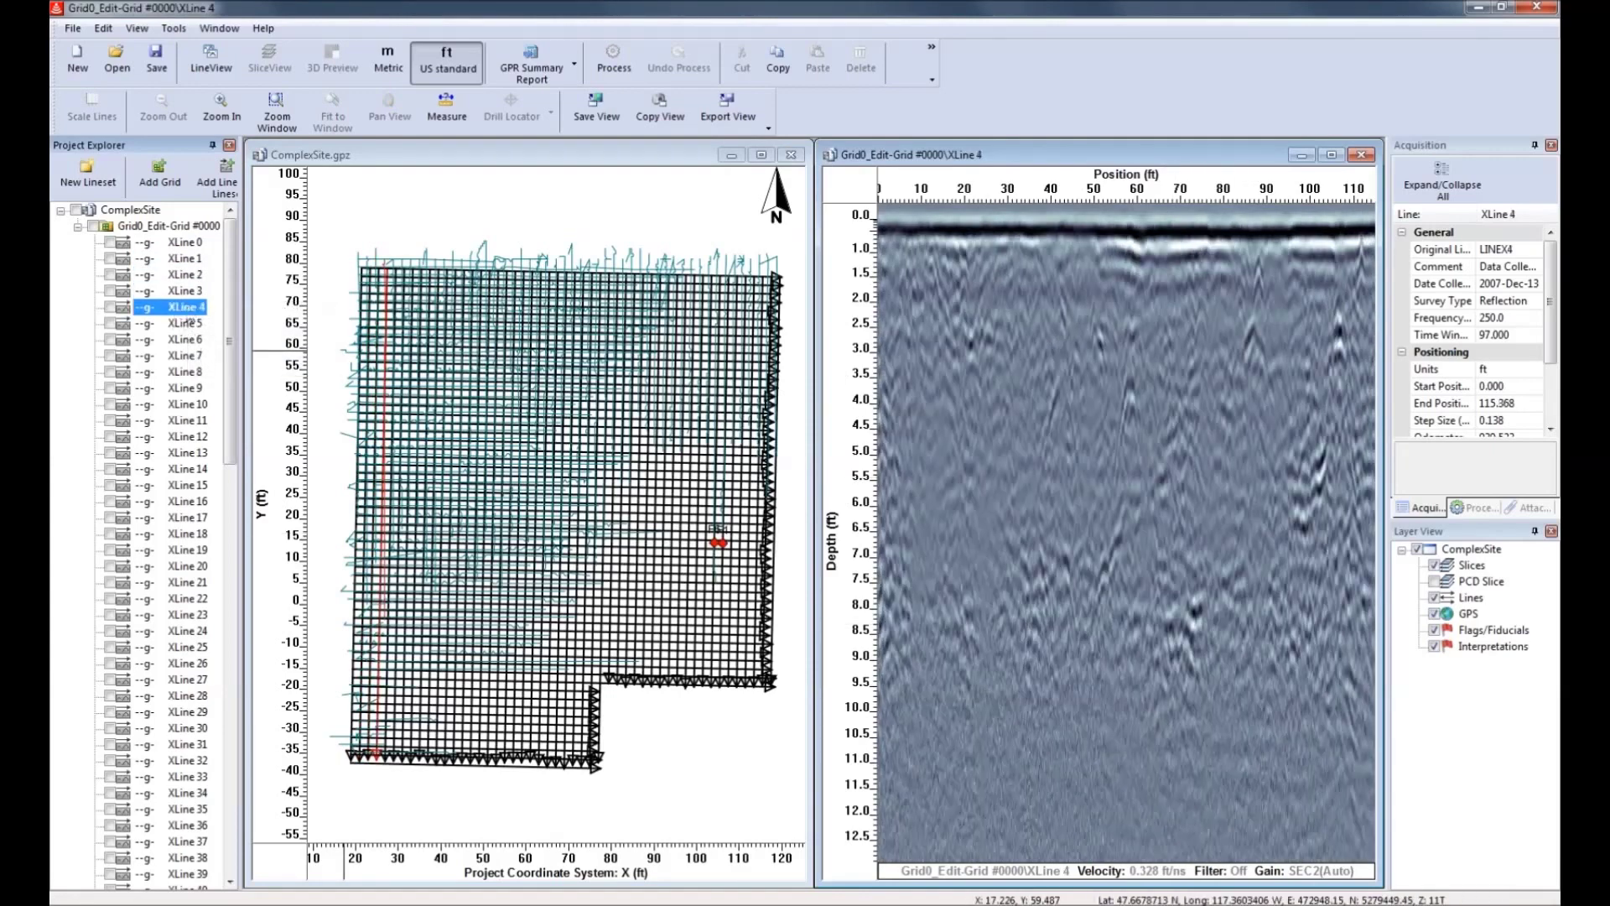
left_click(188, 323)
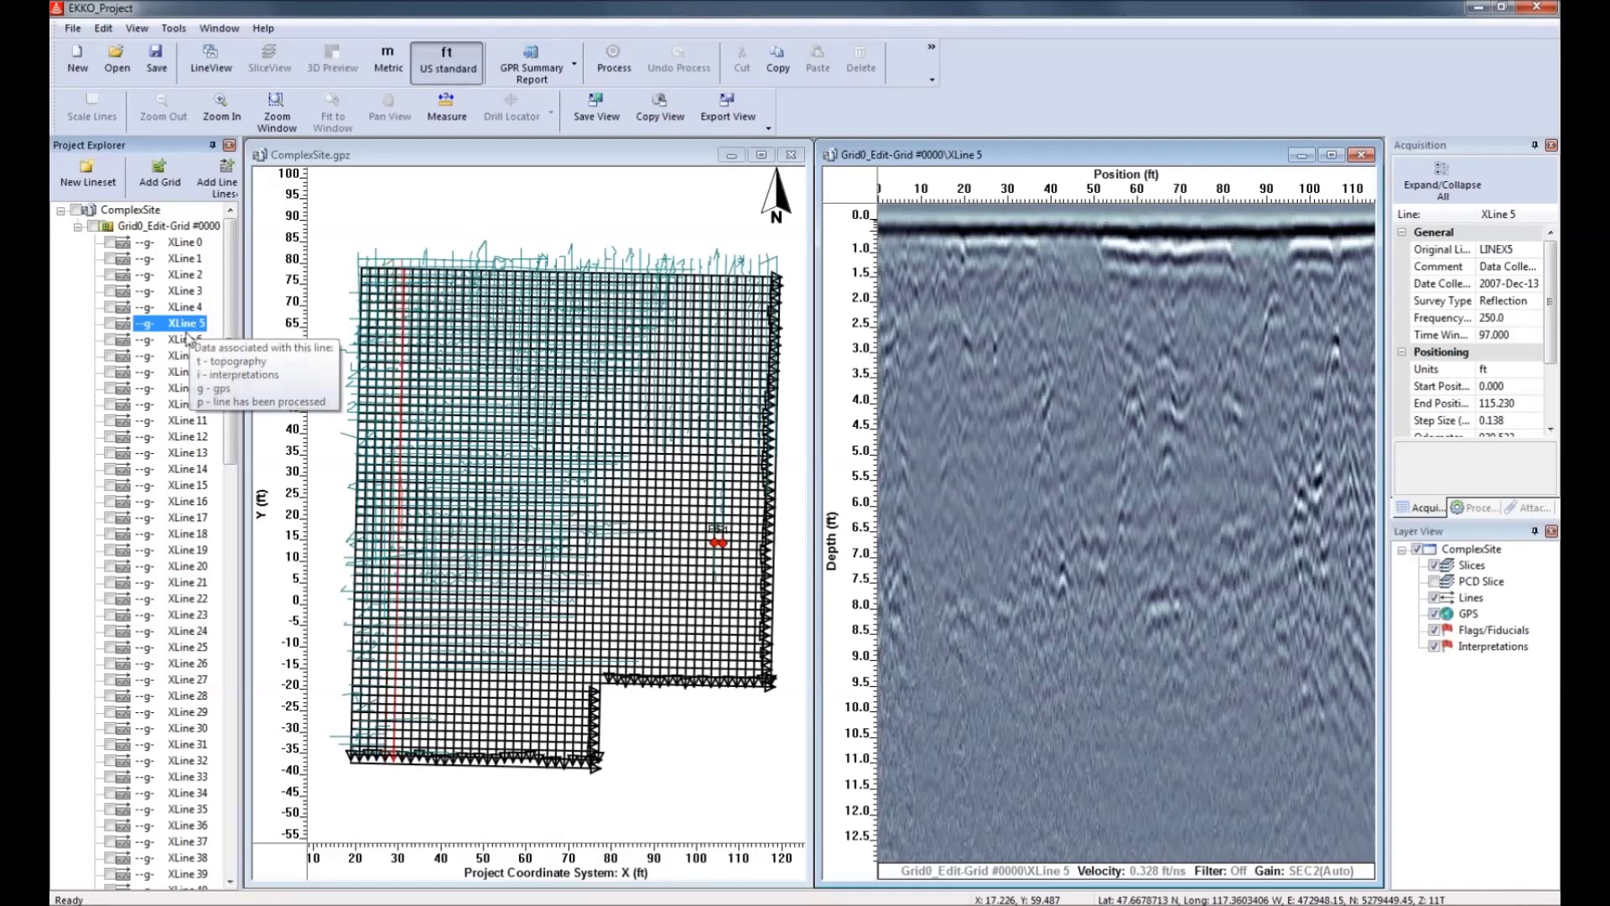
Compare the cross-sections of XLine 7 and XLine 8, ending on XLine 8.
left_click(187, 356)
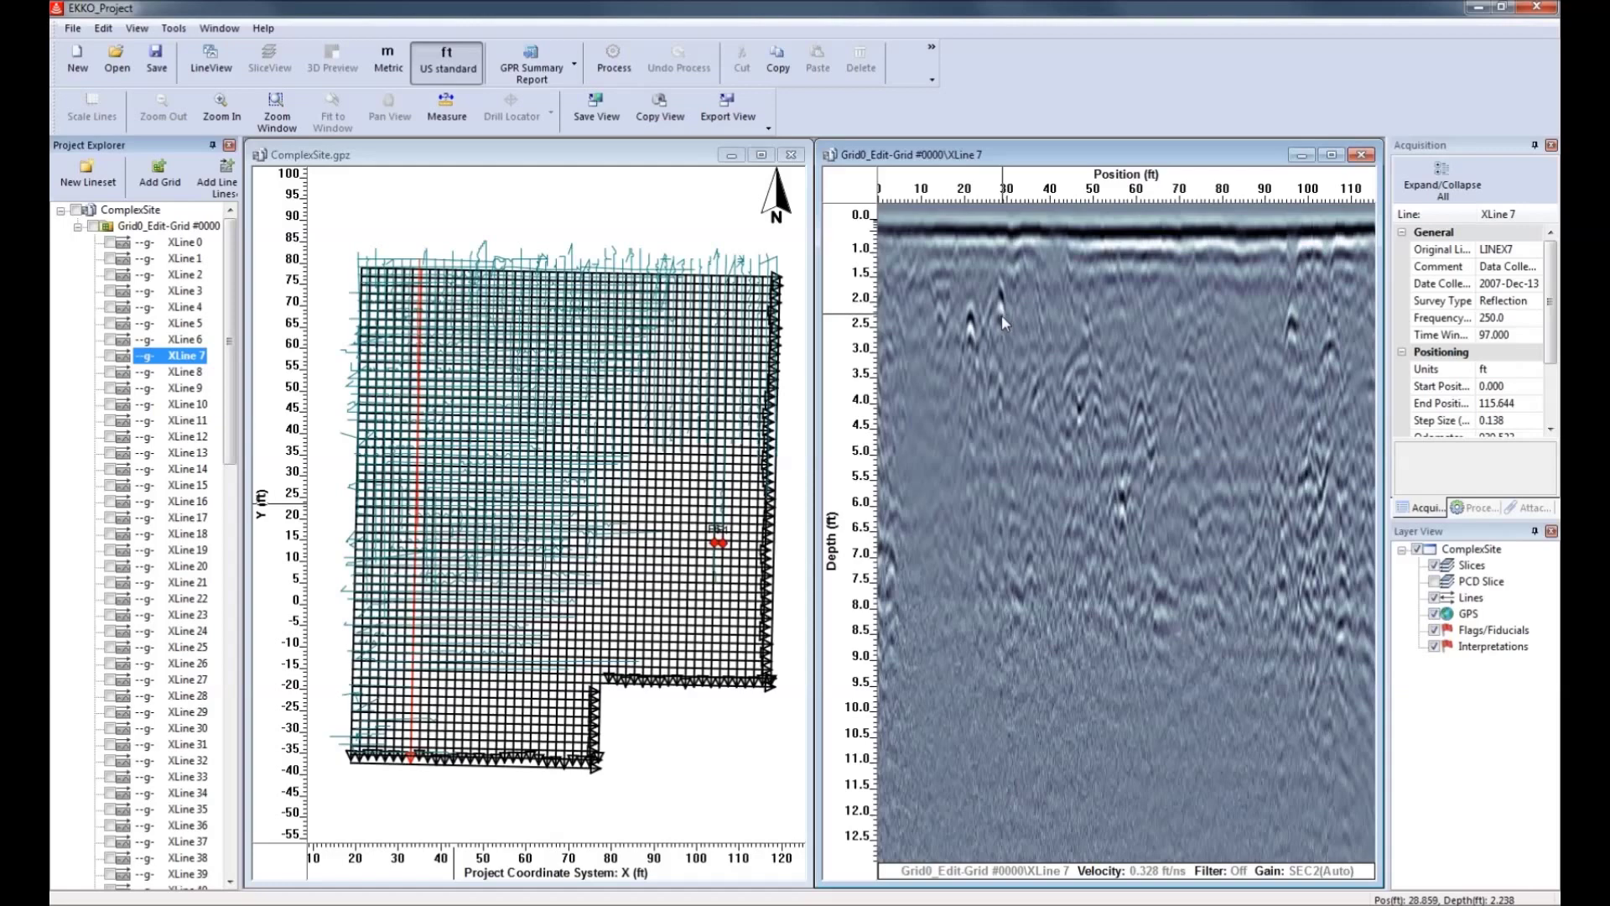
left_click(190, 373)
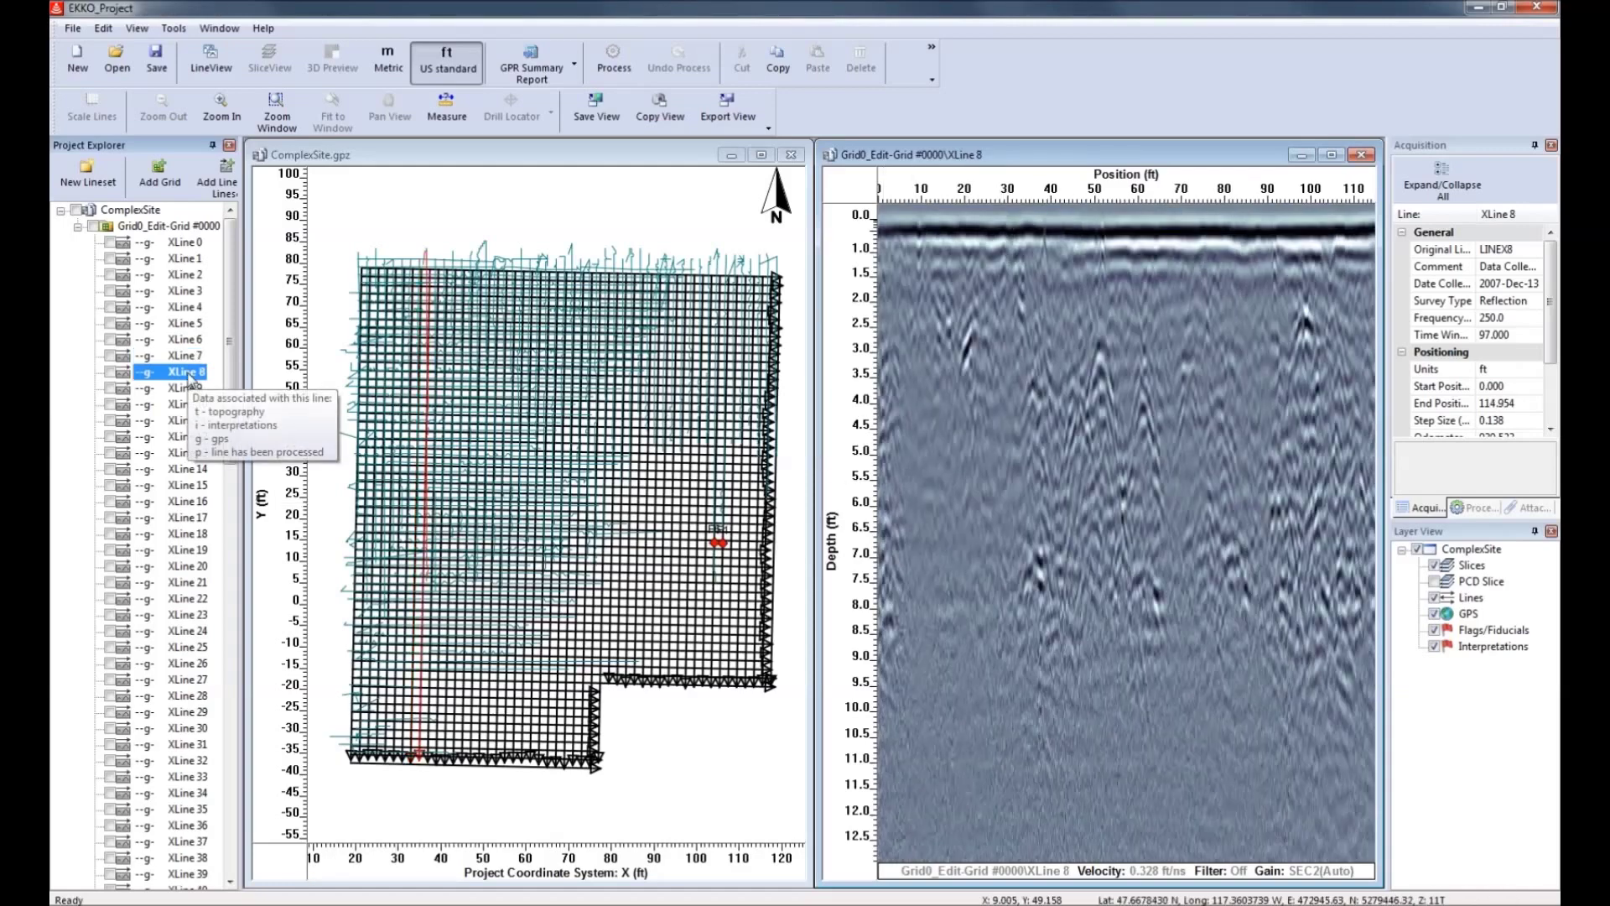
left_click(185, 358)
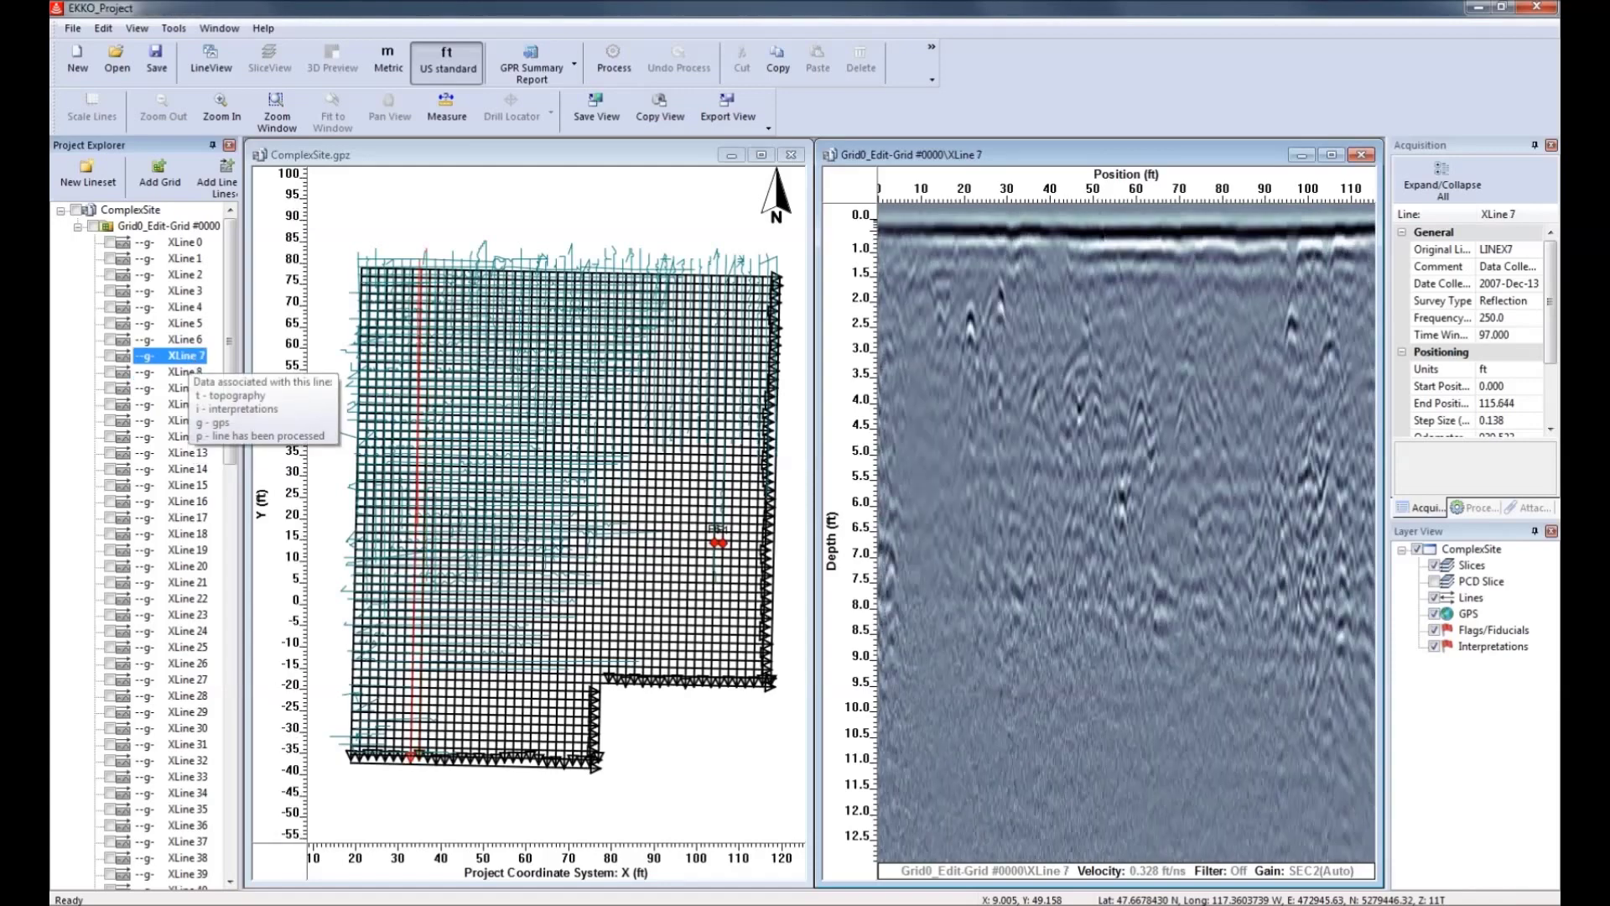
left_click(187, 373)
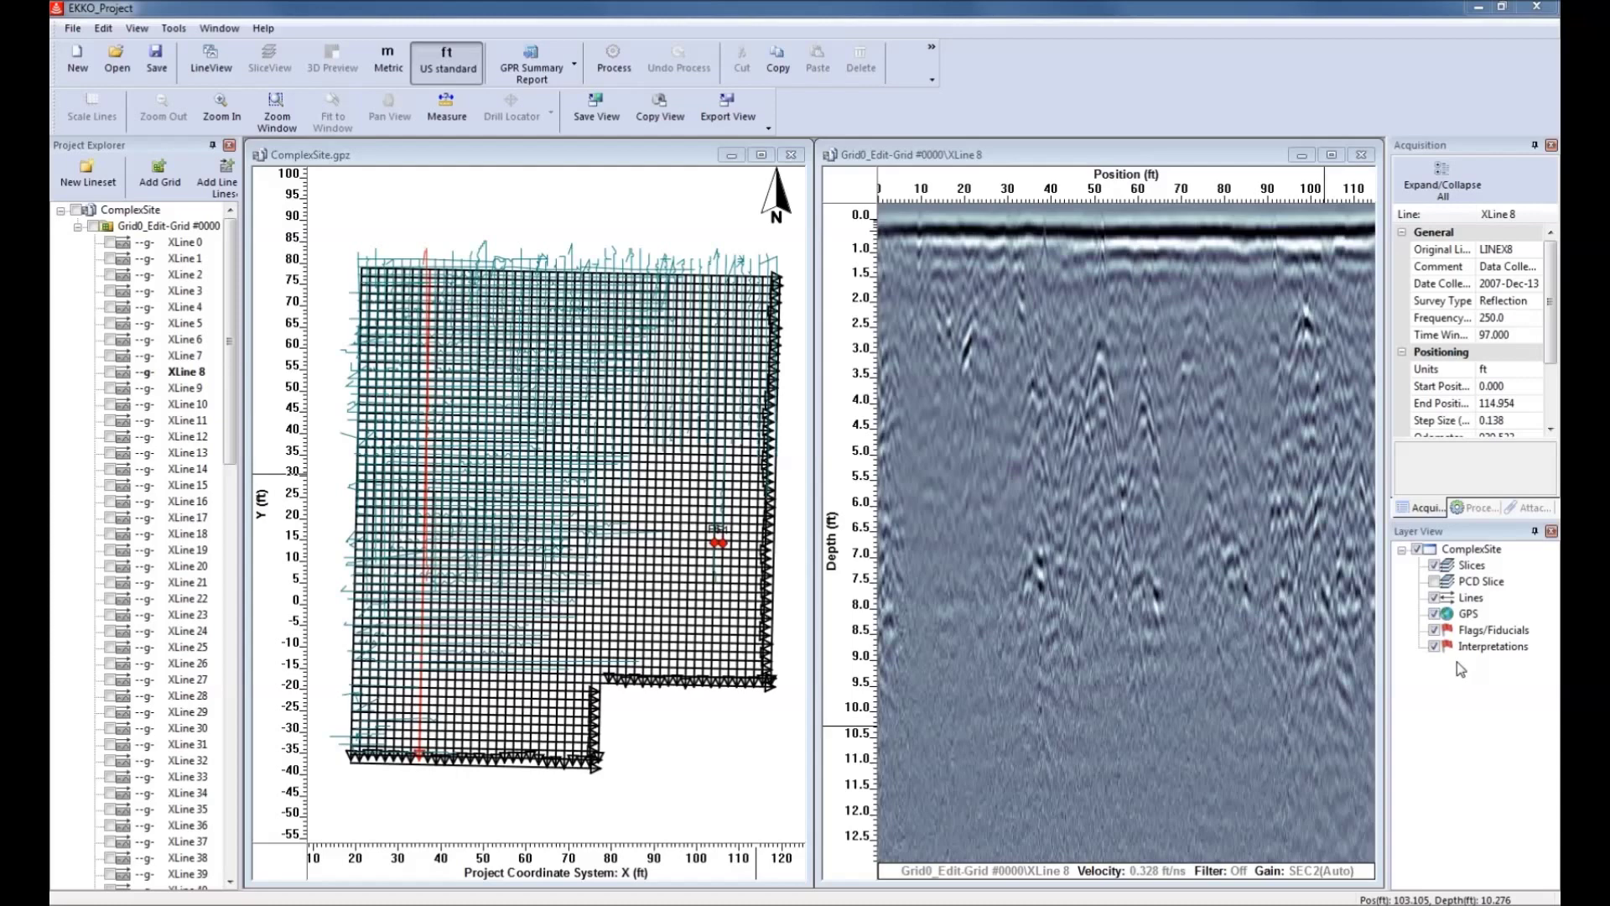
Hide the GPS layer on the site map and display the cross-section of XLine 42.
left_click(1435, 613)
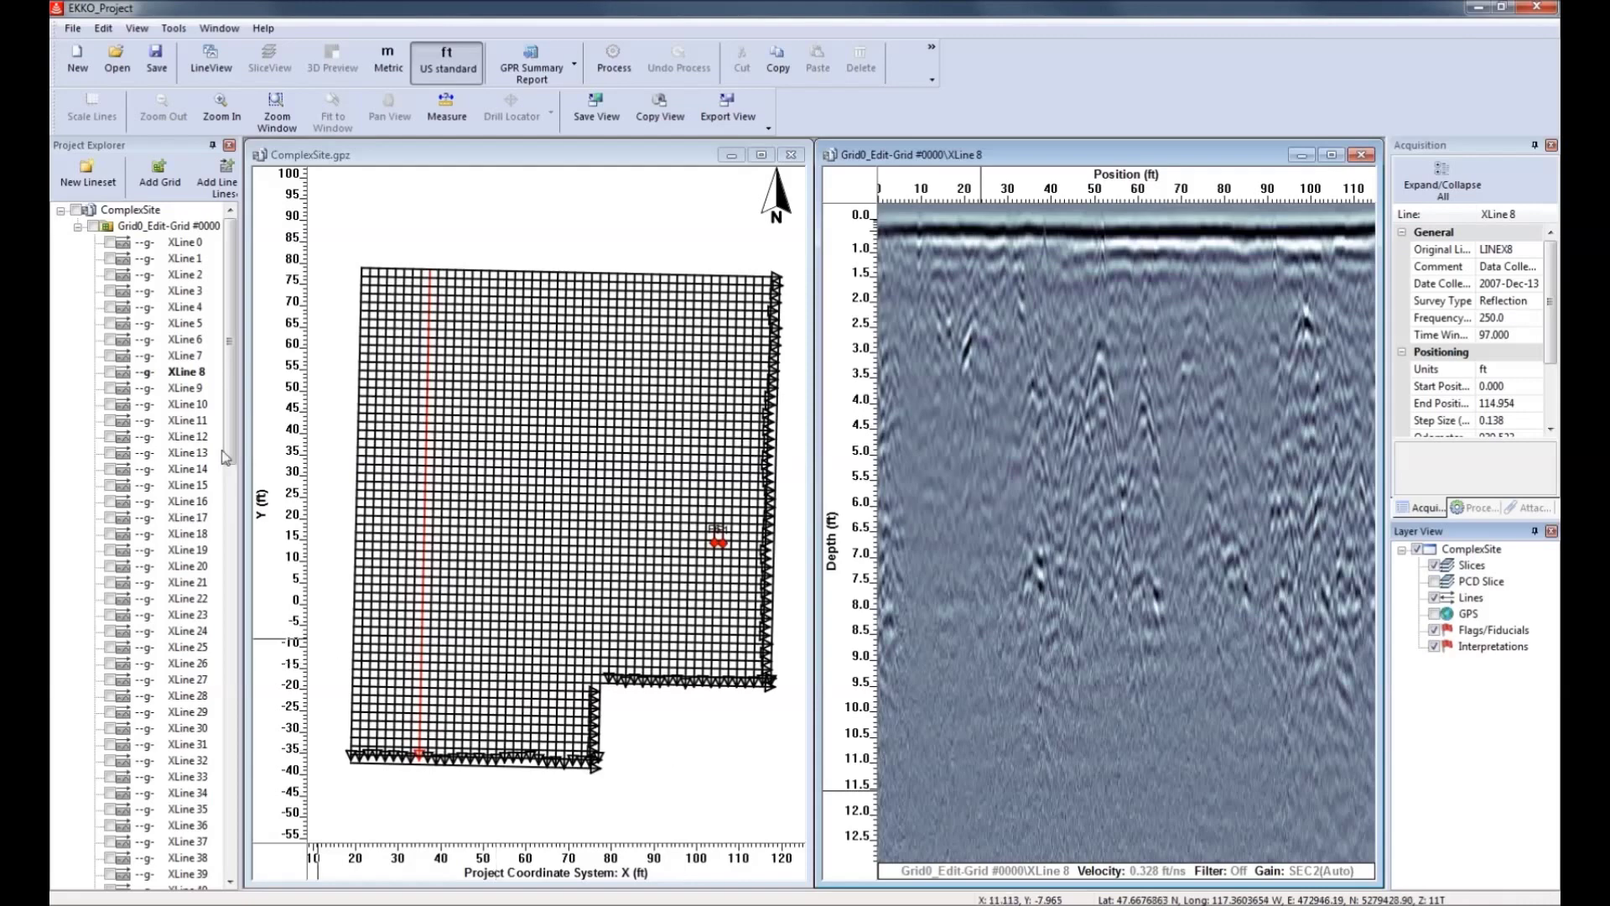
scroll(237, 457, "down", 6)
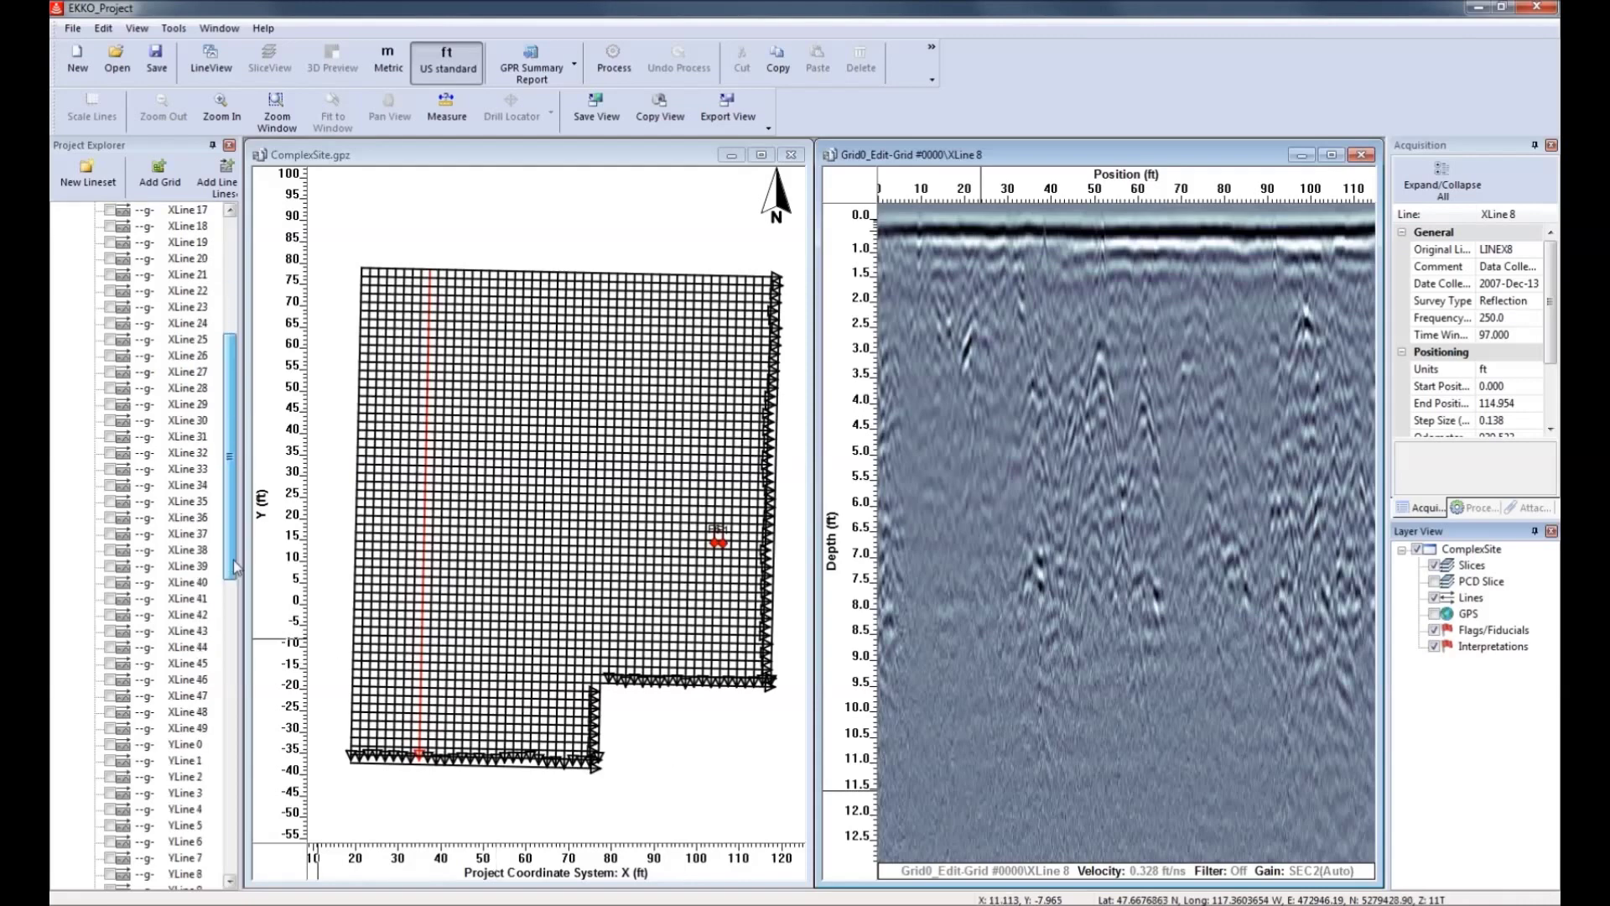
left_click(199, 618)
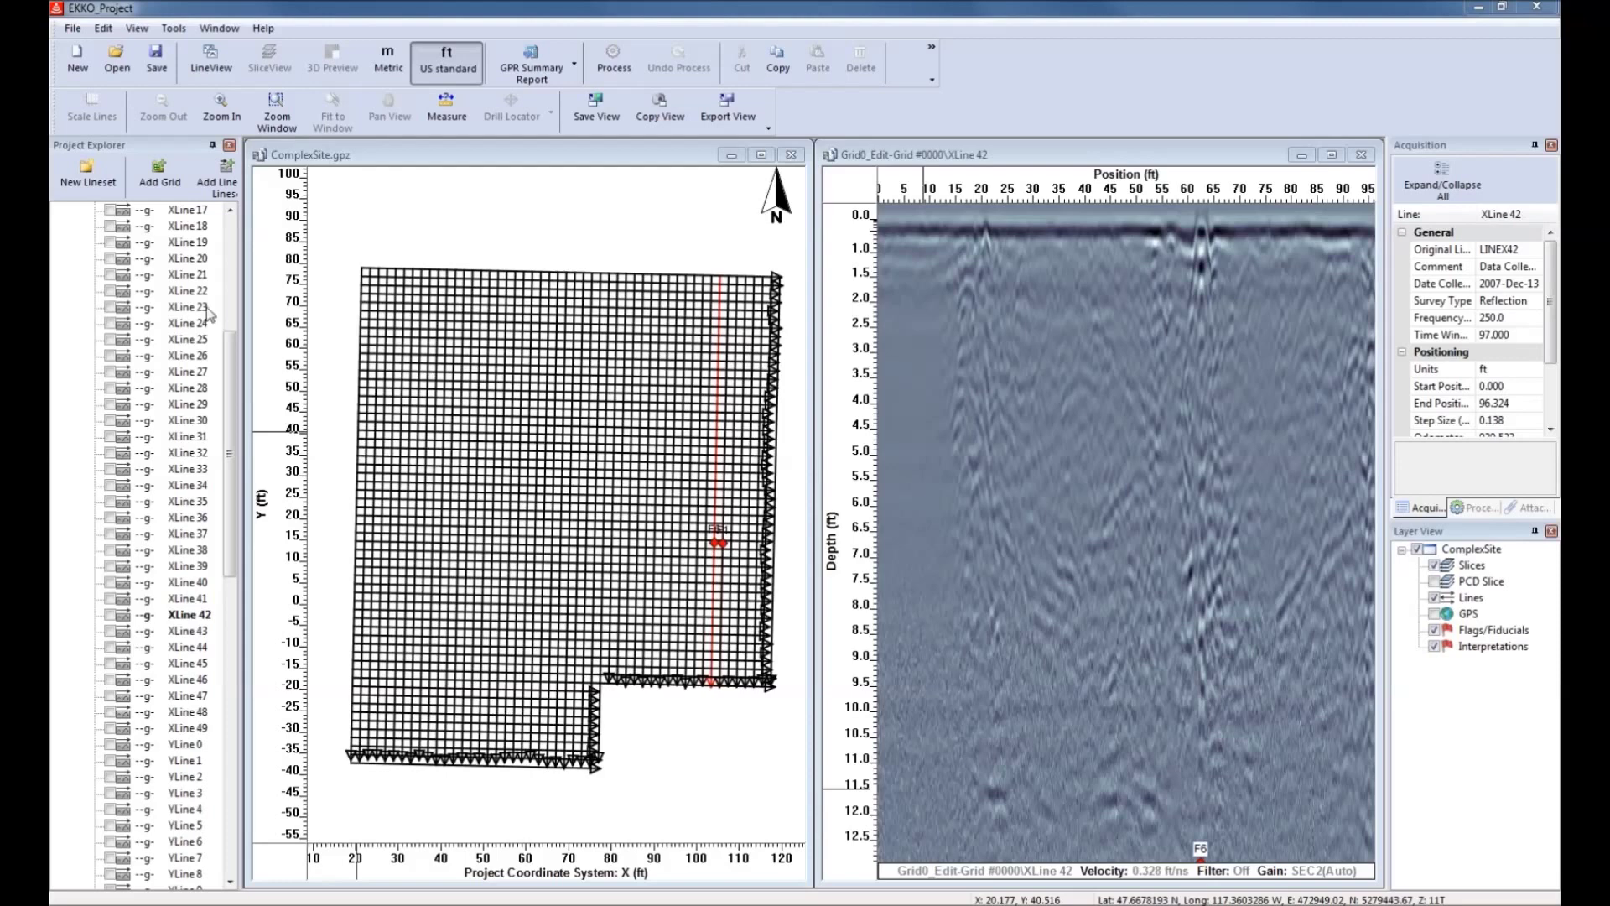
Open Grid0_Edit-Grid #0000 in SliceView.
left_click_drag(233, 426, 233, 311)
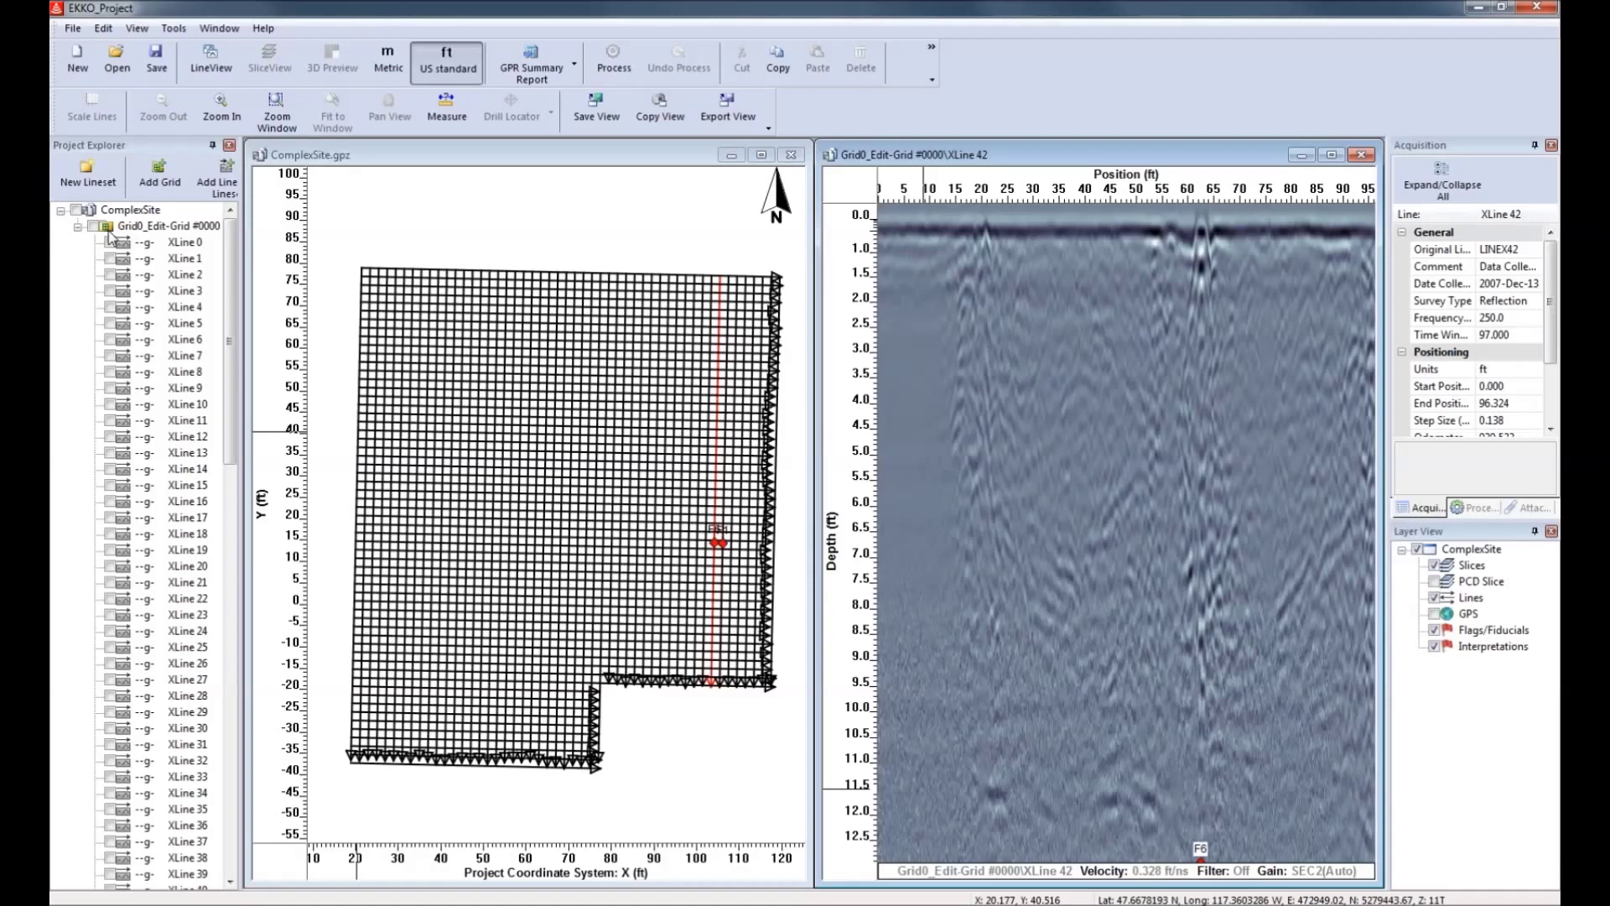
left_click(132, 230)
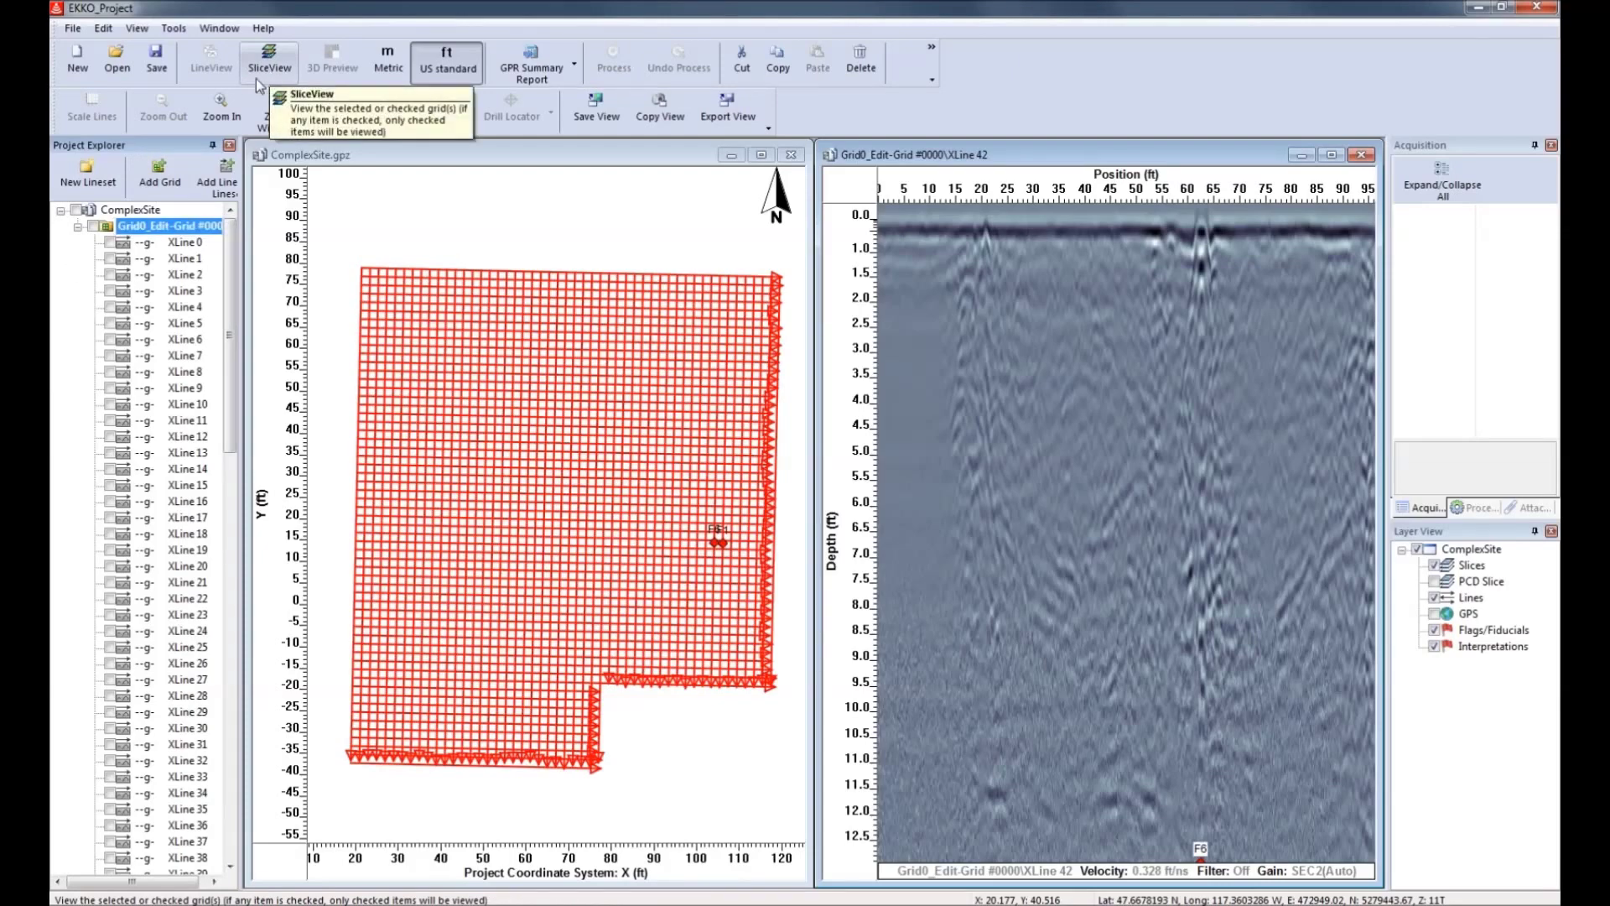
left_click(175, 29)
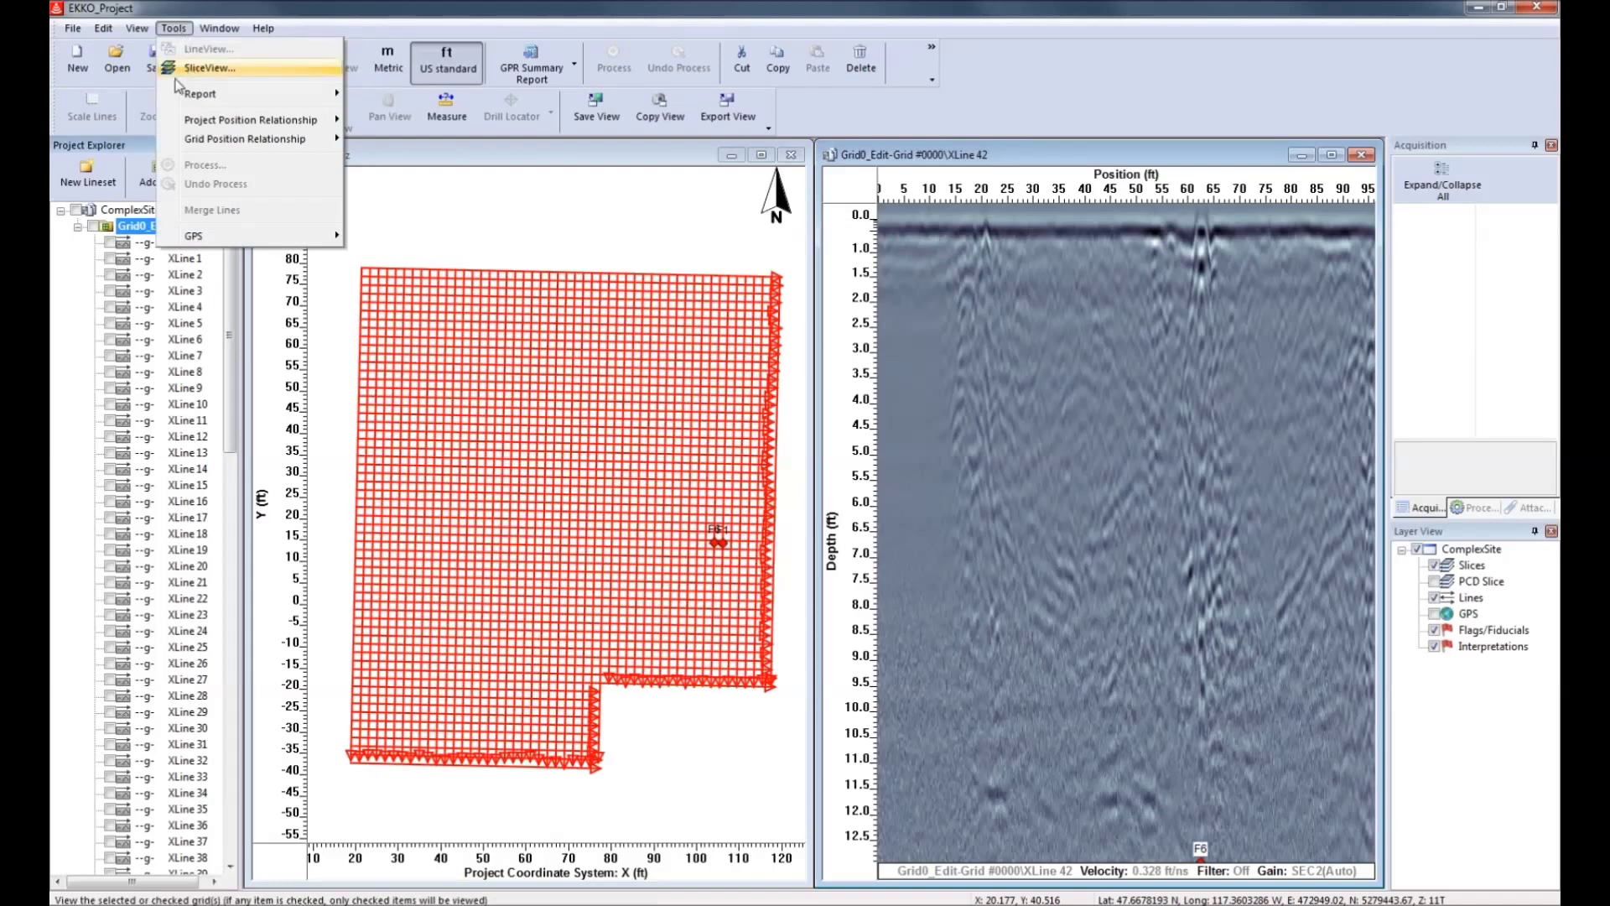
left_click(145, 232)
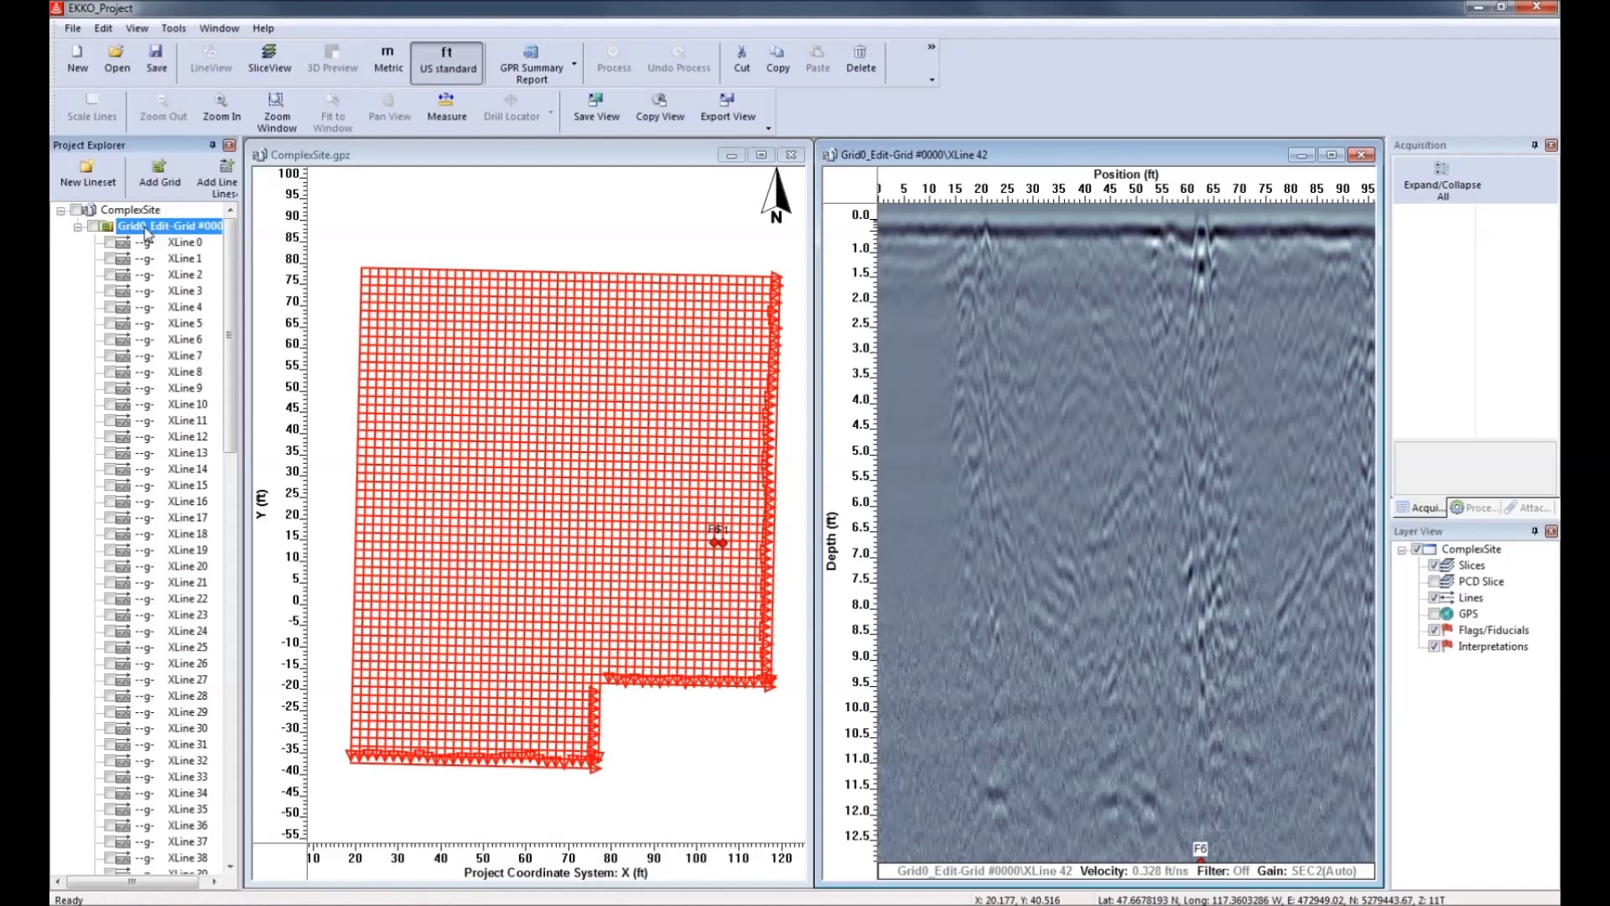
right_click(146, 232)
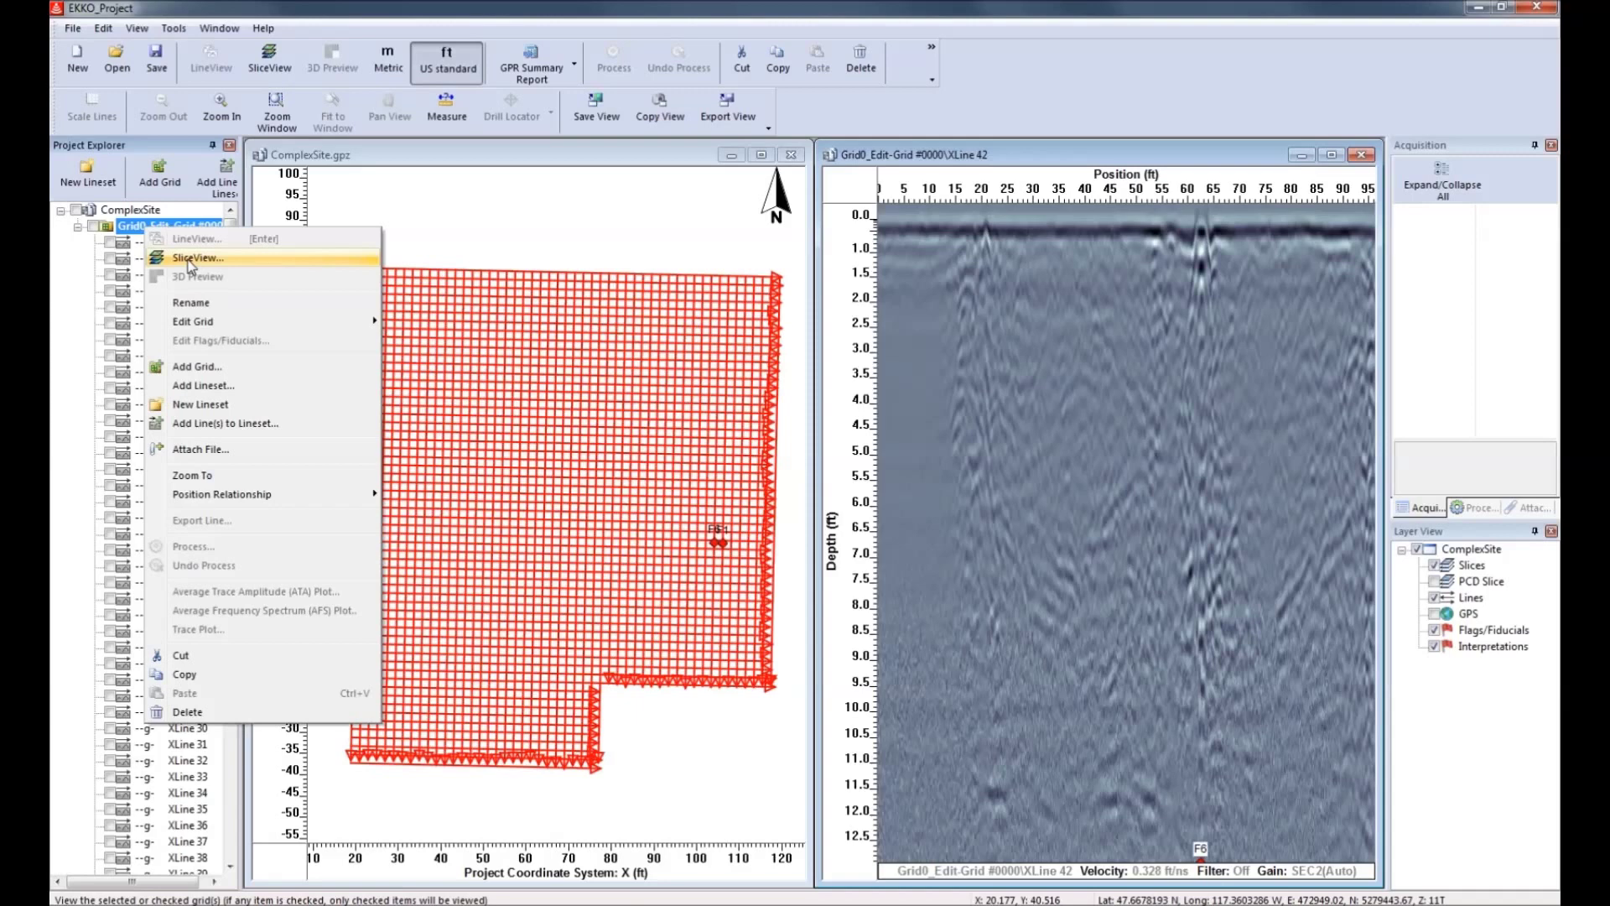
left_click(140, 227)
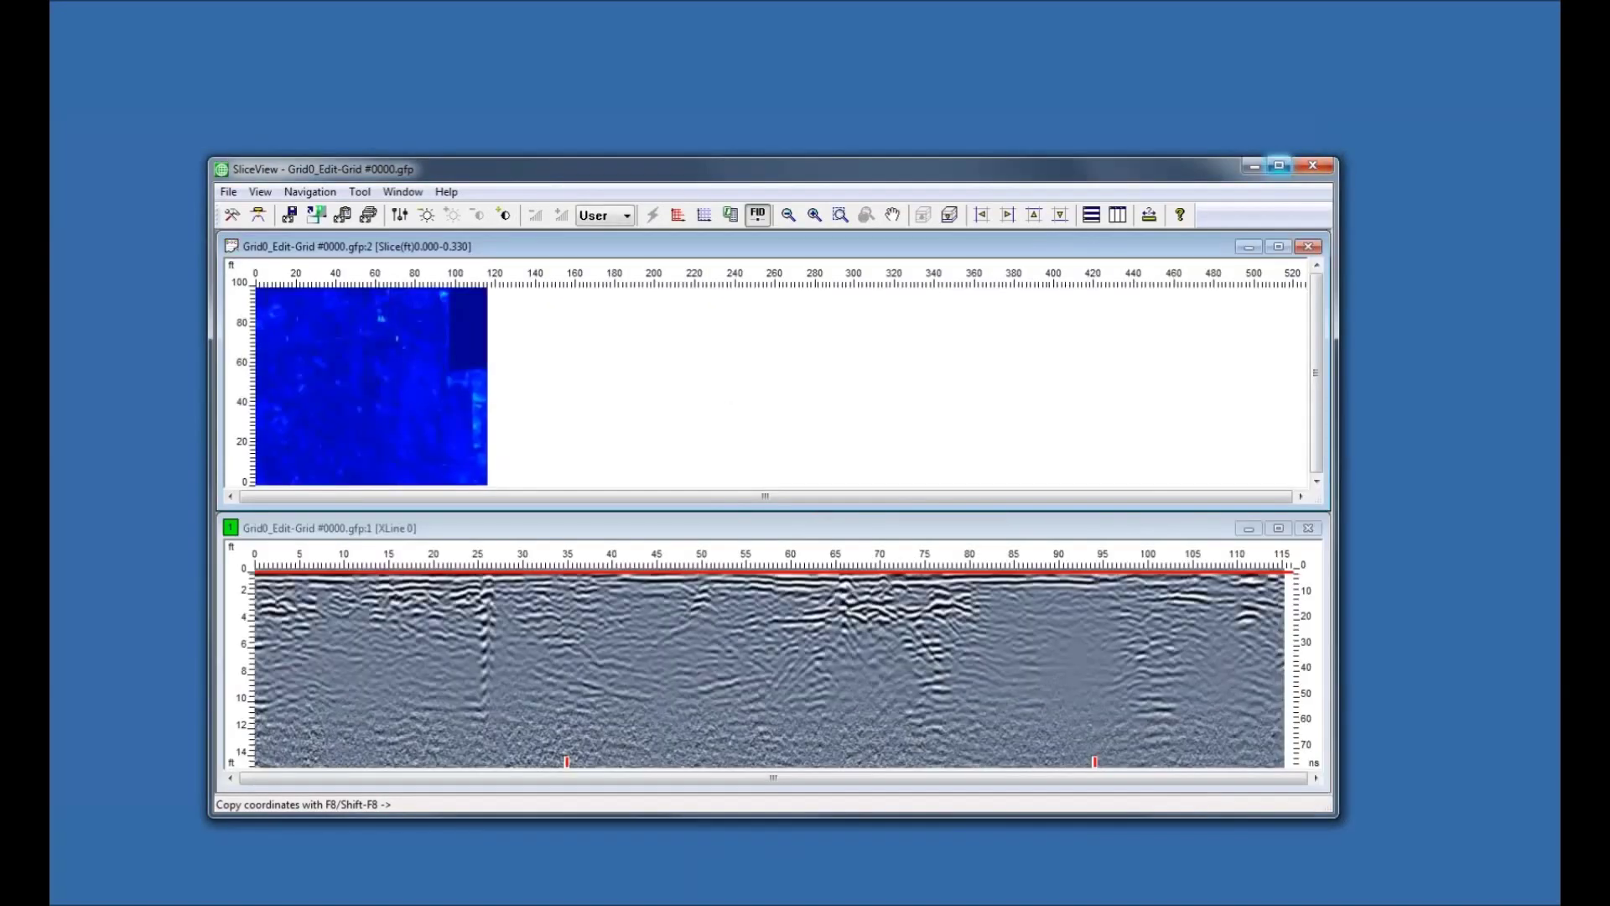
Maximize SliceView, arrange the slice and line windows side by side, and show the slice's information legend.
left_click(1280, 167)
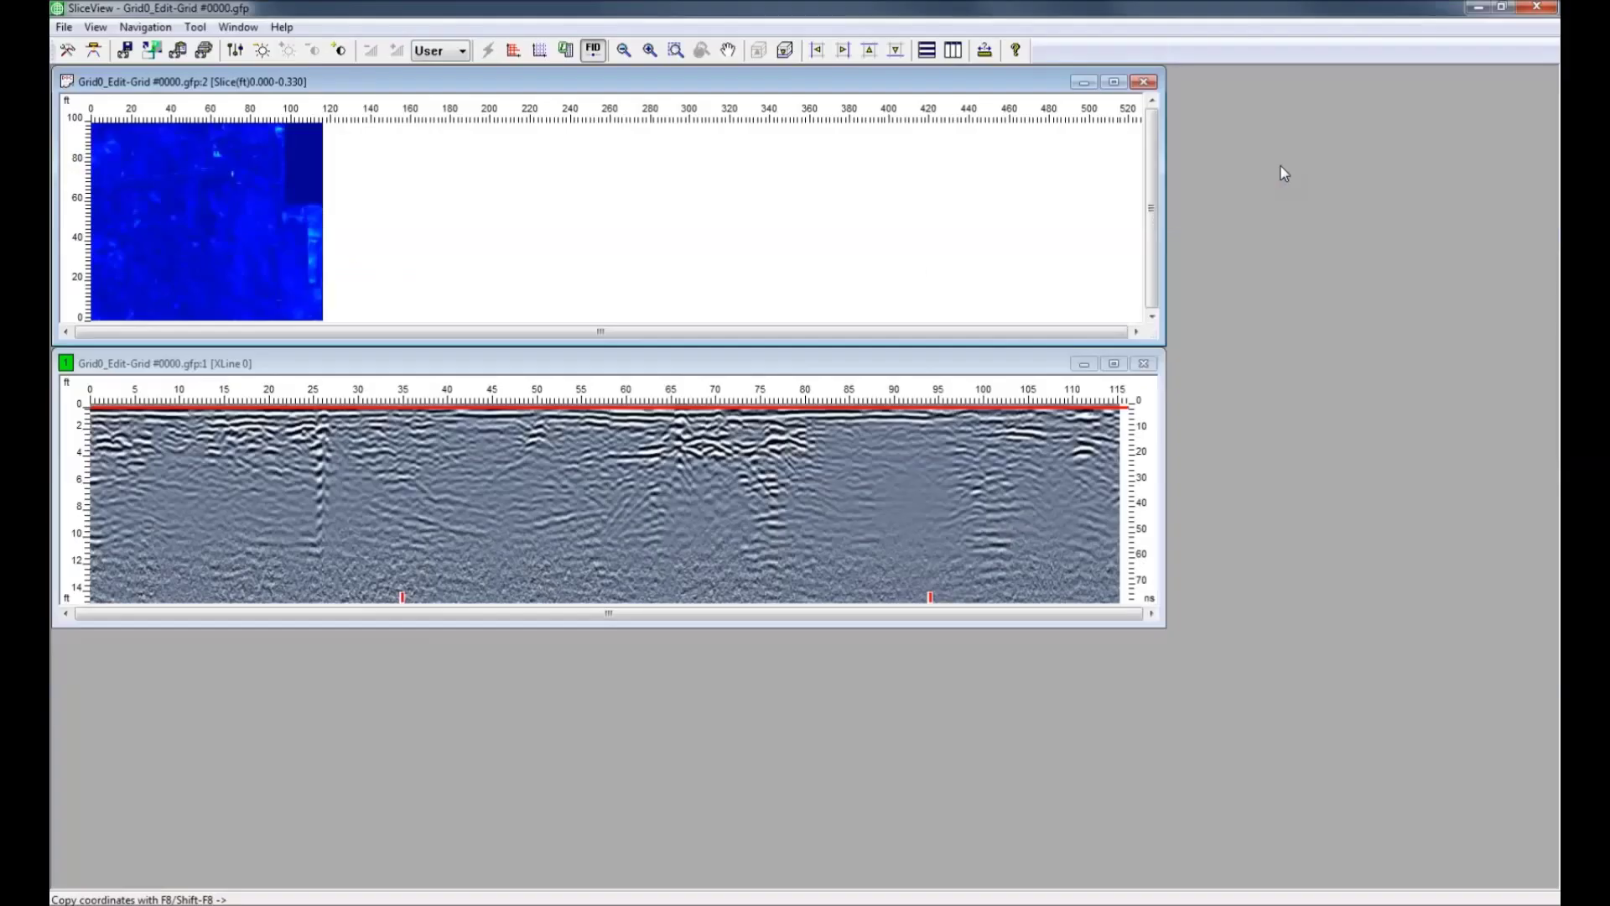
left_click(952, 51)
left_click(565, 52)
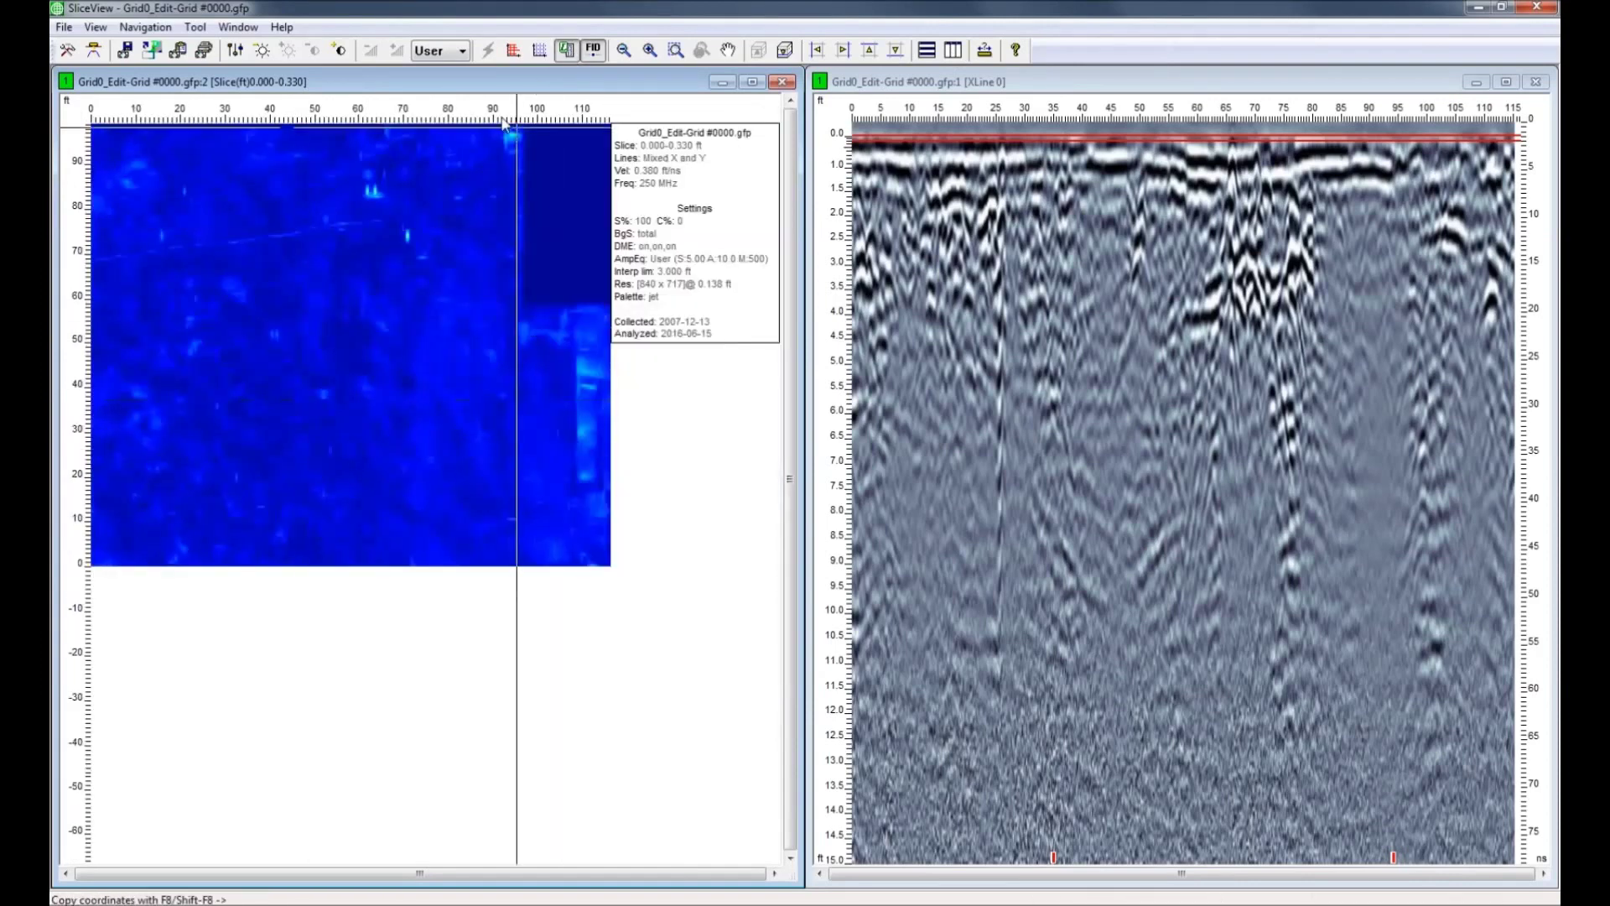
Set the depth slice's amplitude equalization and the line view's gain to Auto.
left_click(462, 52)
left_click(426, 70)
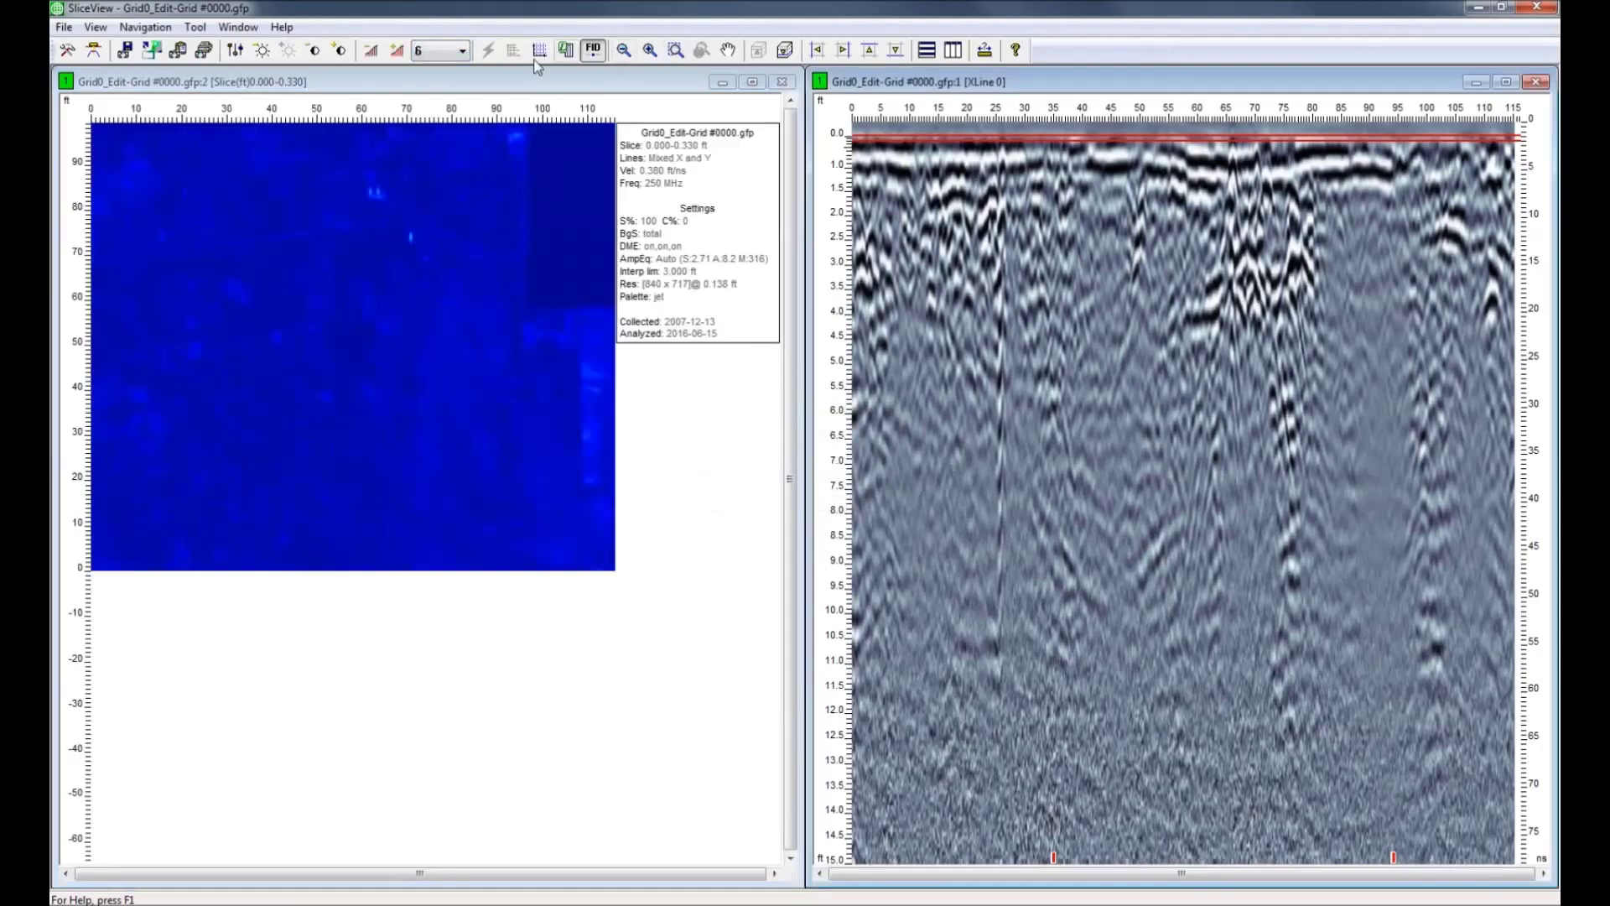
left_click(444, 52)
left_click(426, 71)
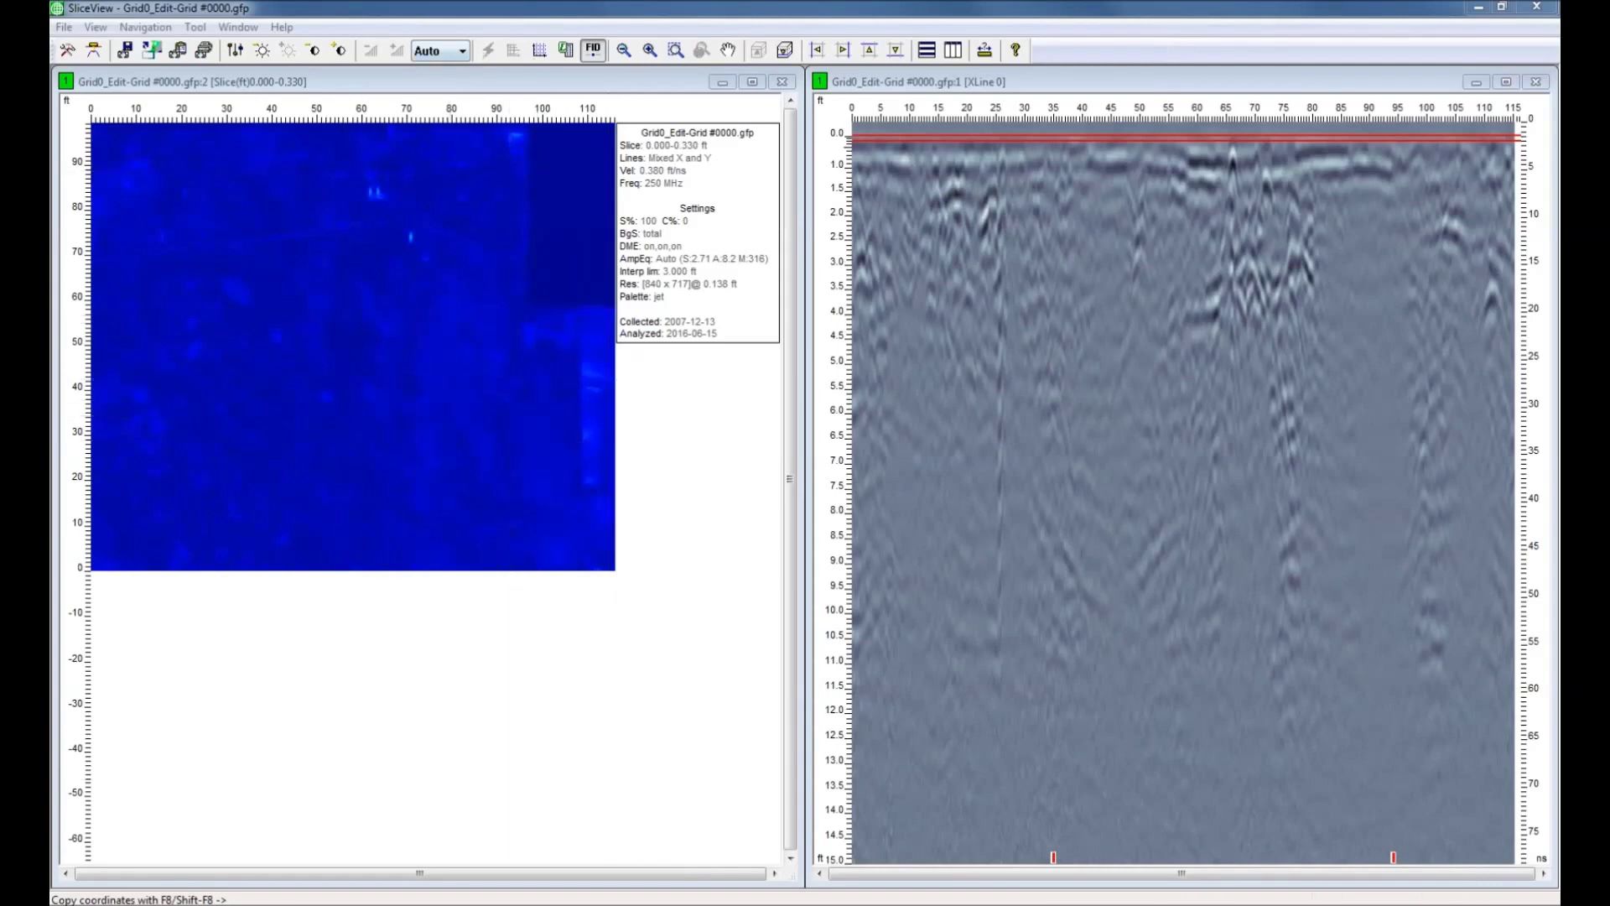
Overlay the survey grid lines on the depth slice and hide its information legend.
left_click(487, 52)
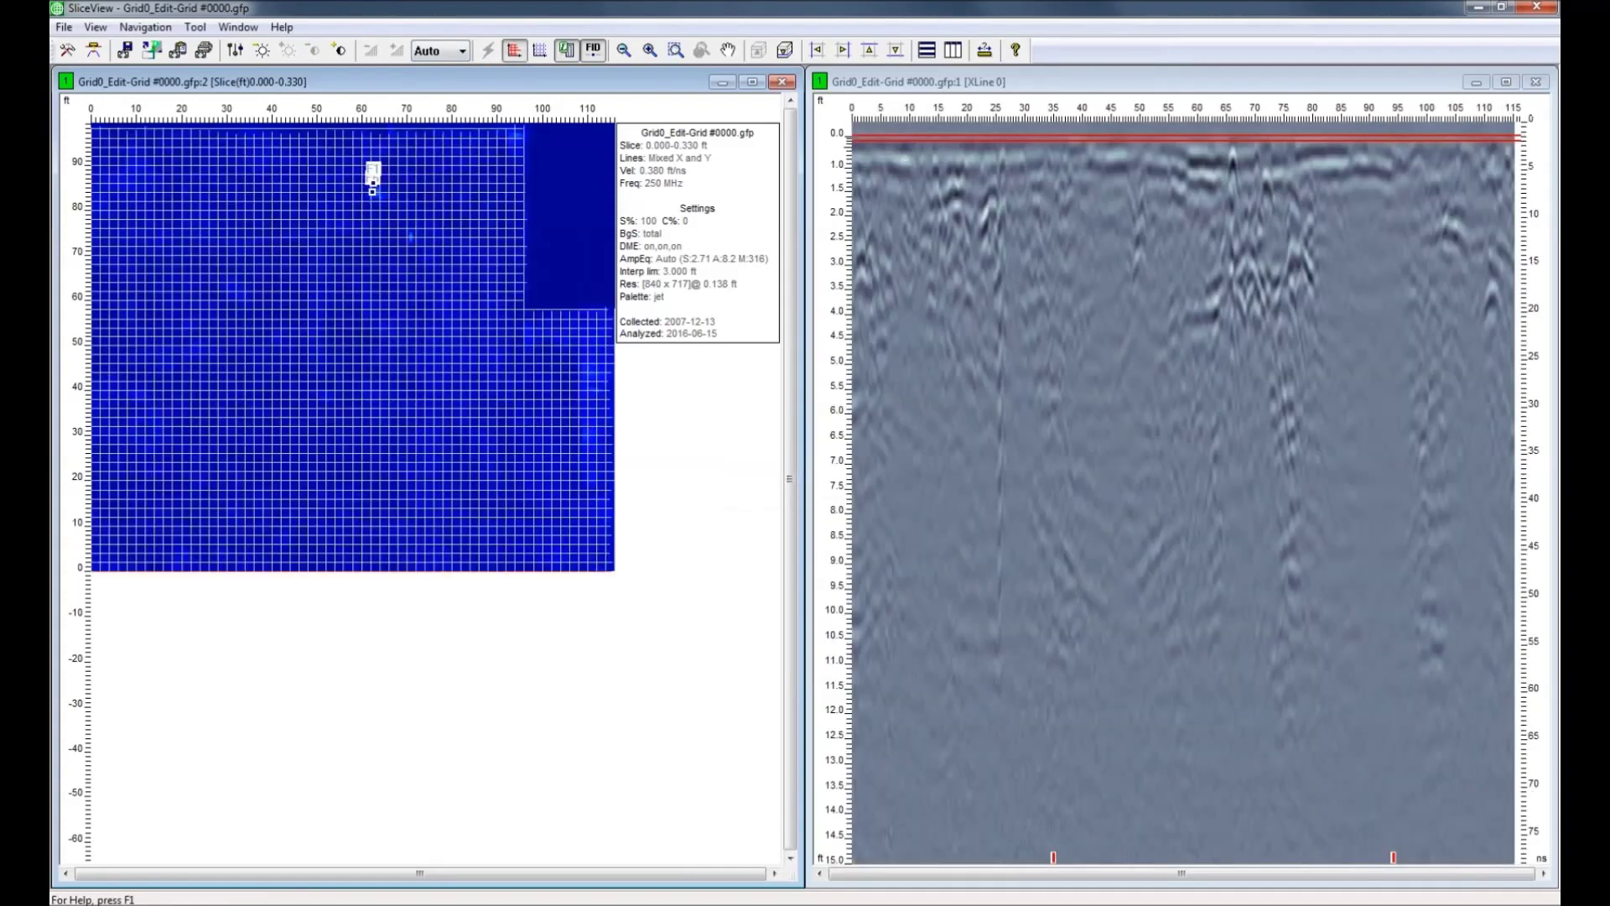
left_click(513, 50)
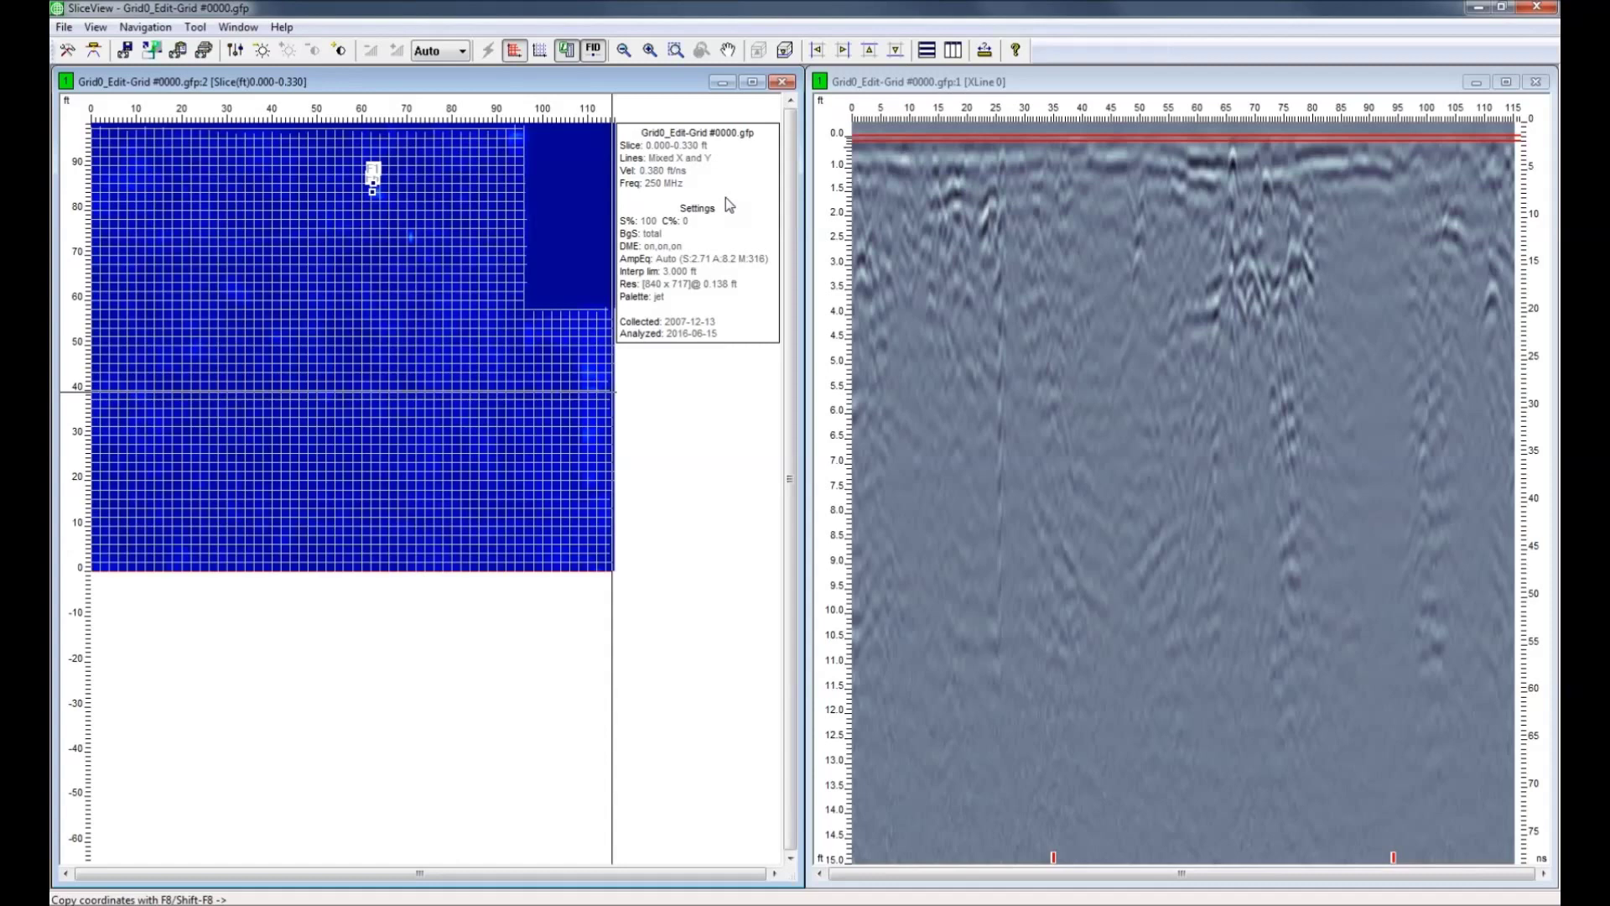
left_click(567, 52)
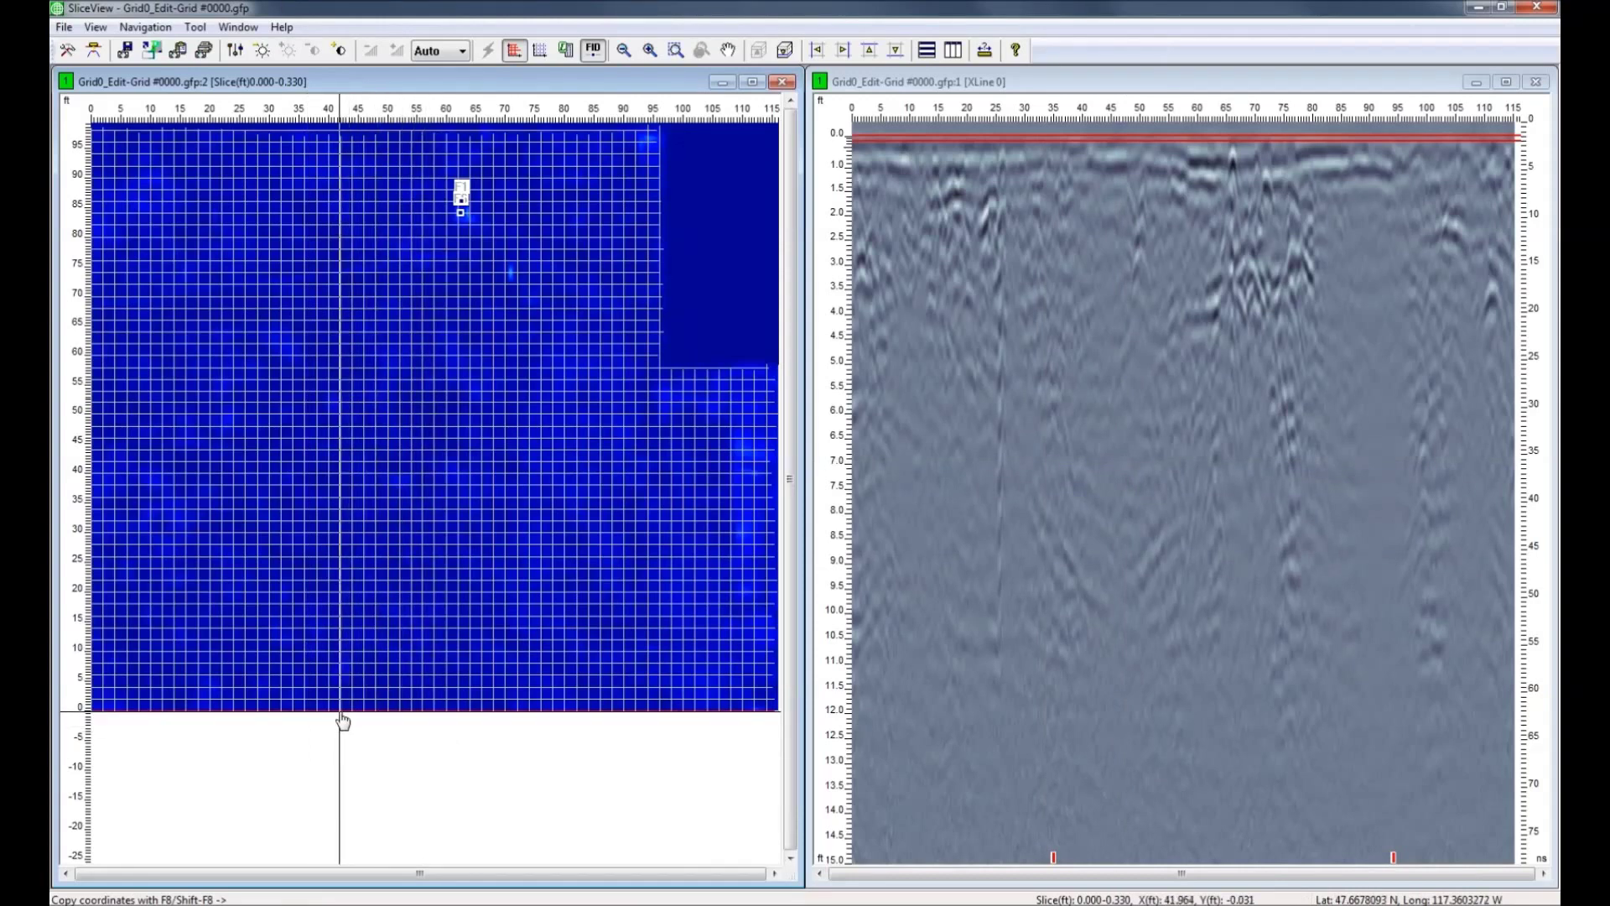
Pick XLine 1, YLine 23 and the X line at about 42 ft on the slice to view their cross-sections.
left_click(473, 707)
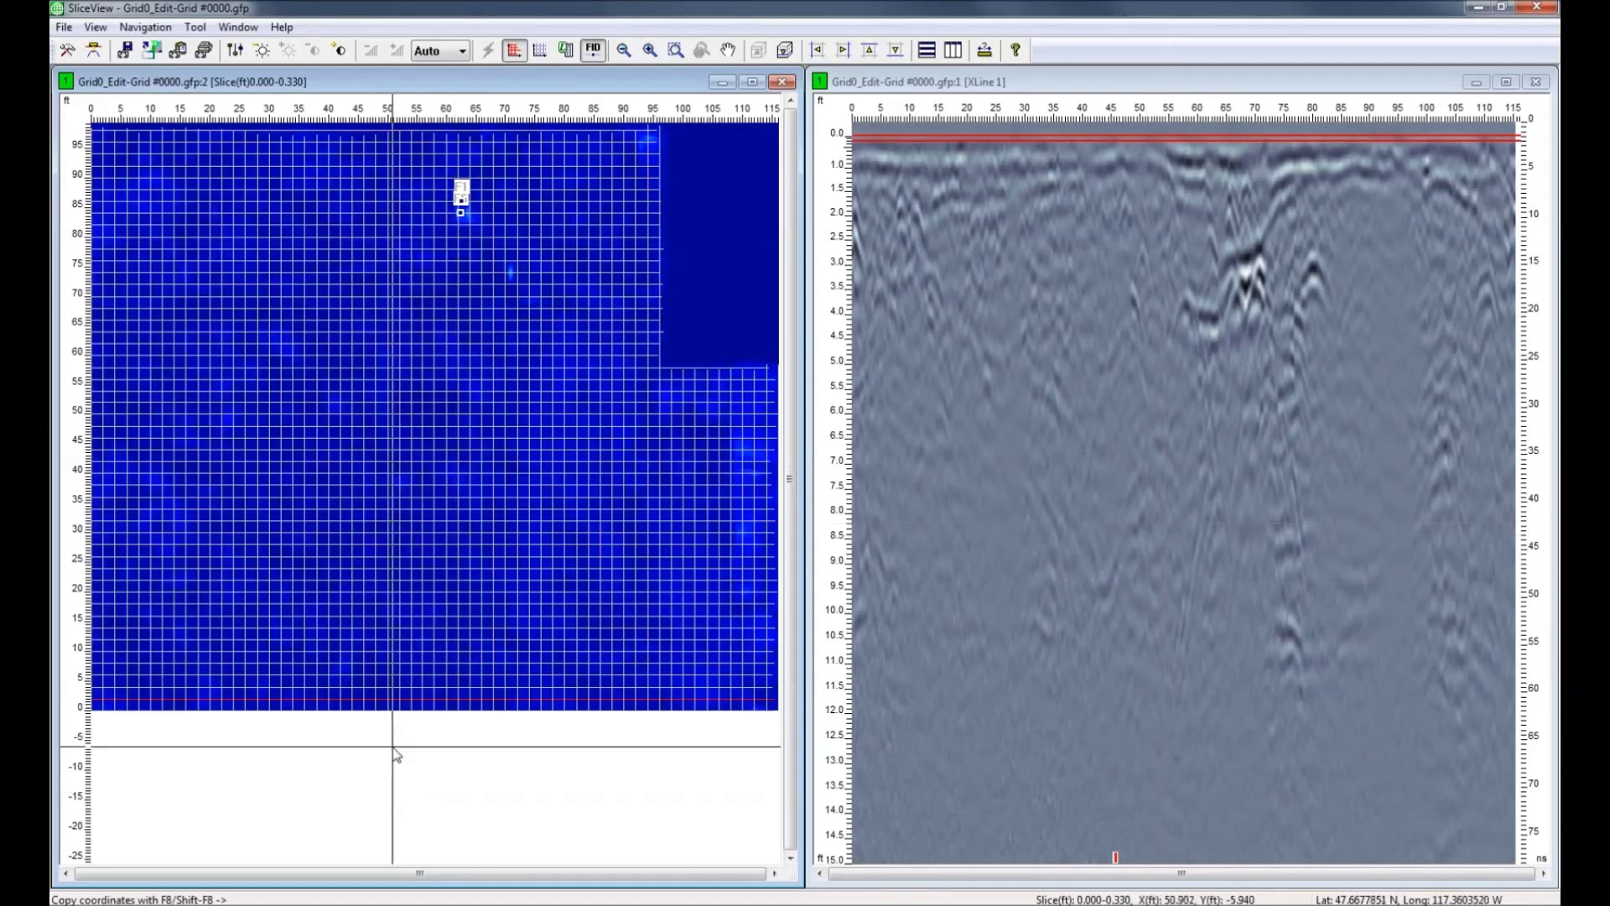
left_click(367, 467)
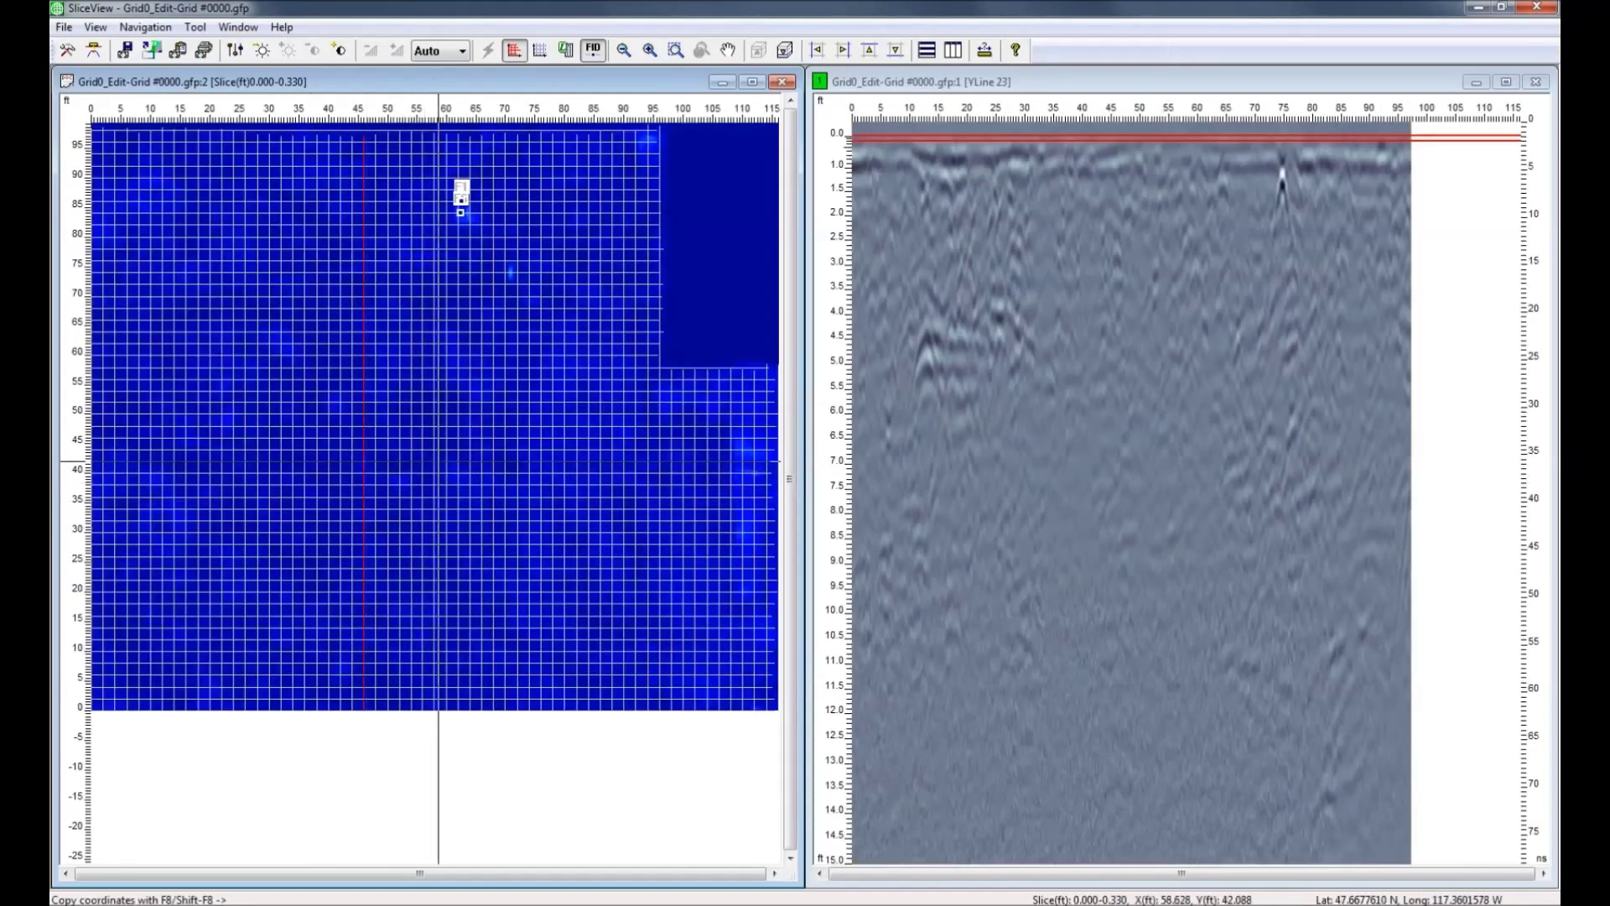
left_click(439, 461)
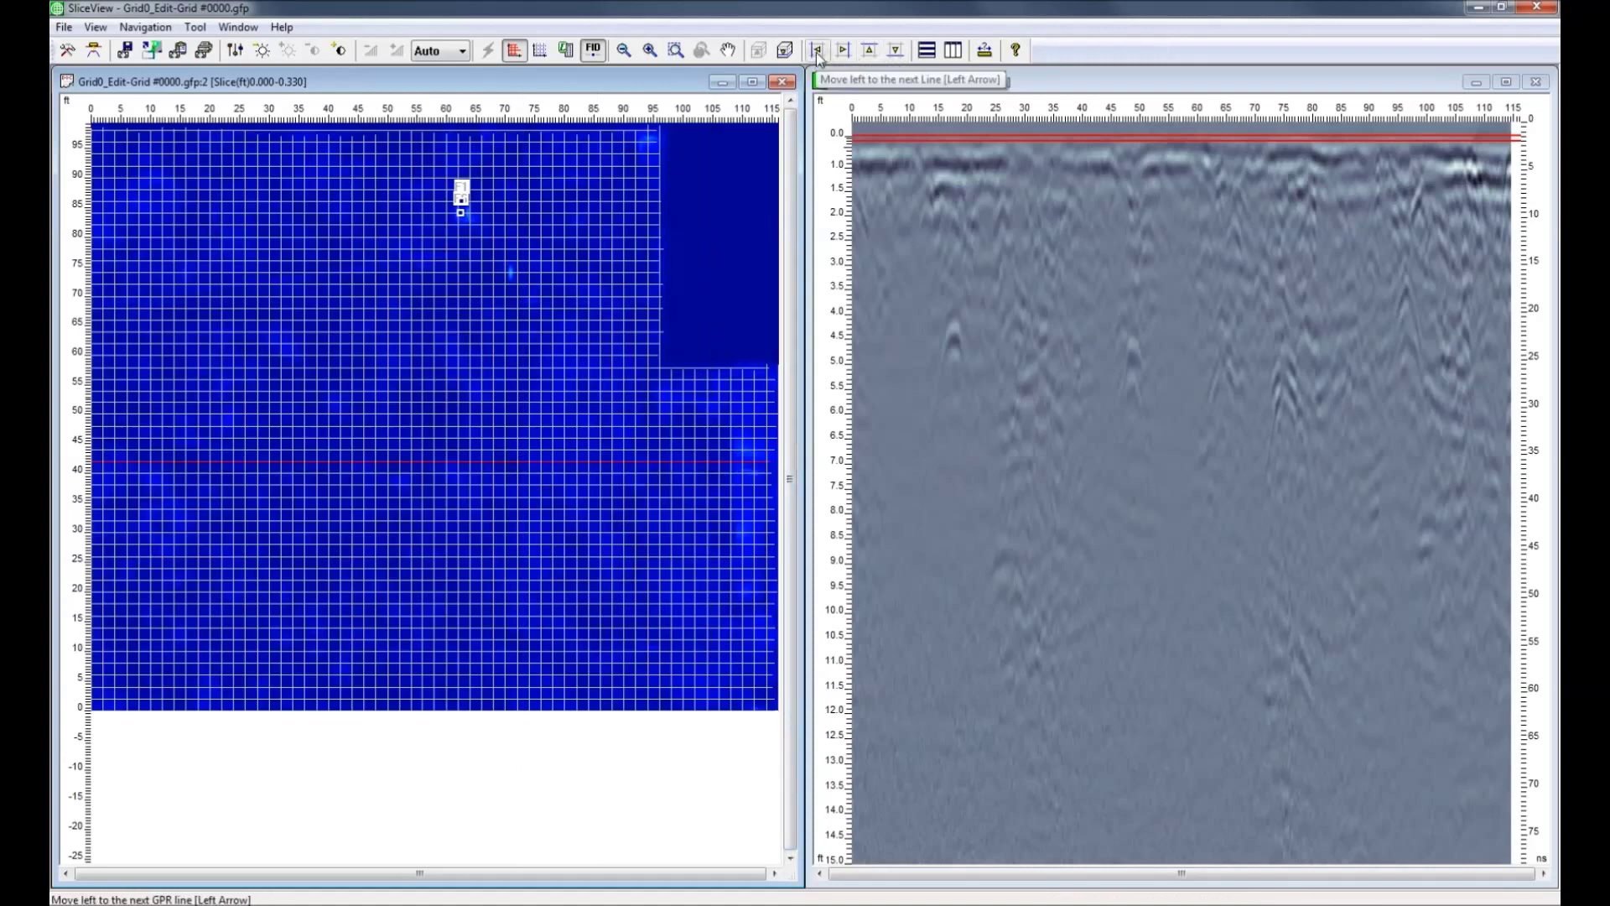
Step down the grid line by line to XLine 14, examining each X line's cross-section.
left_click(895, 52)
left_click(895, 52)
left_click(896, 52)
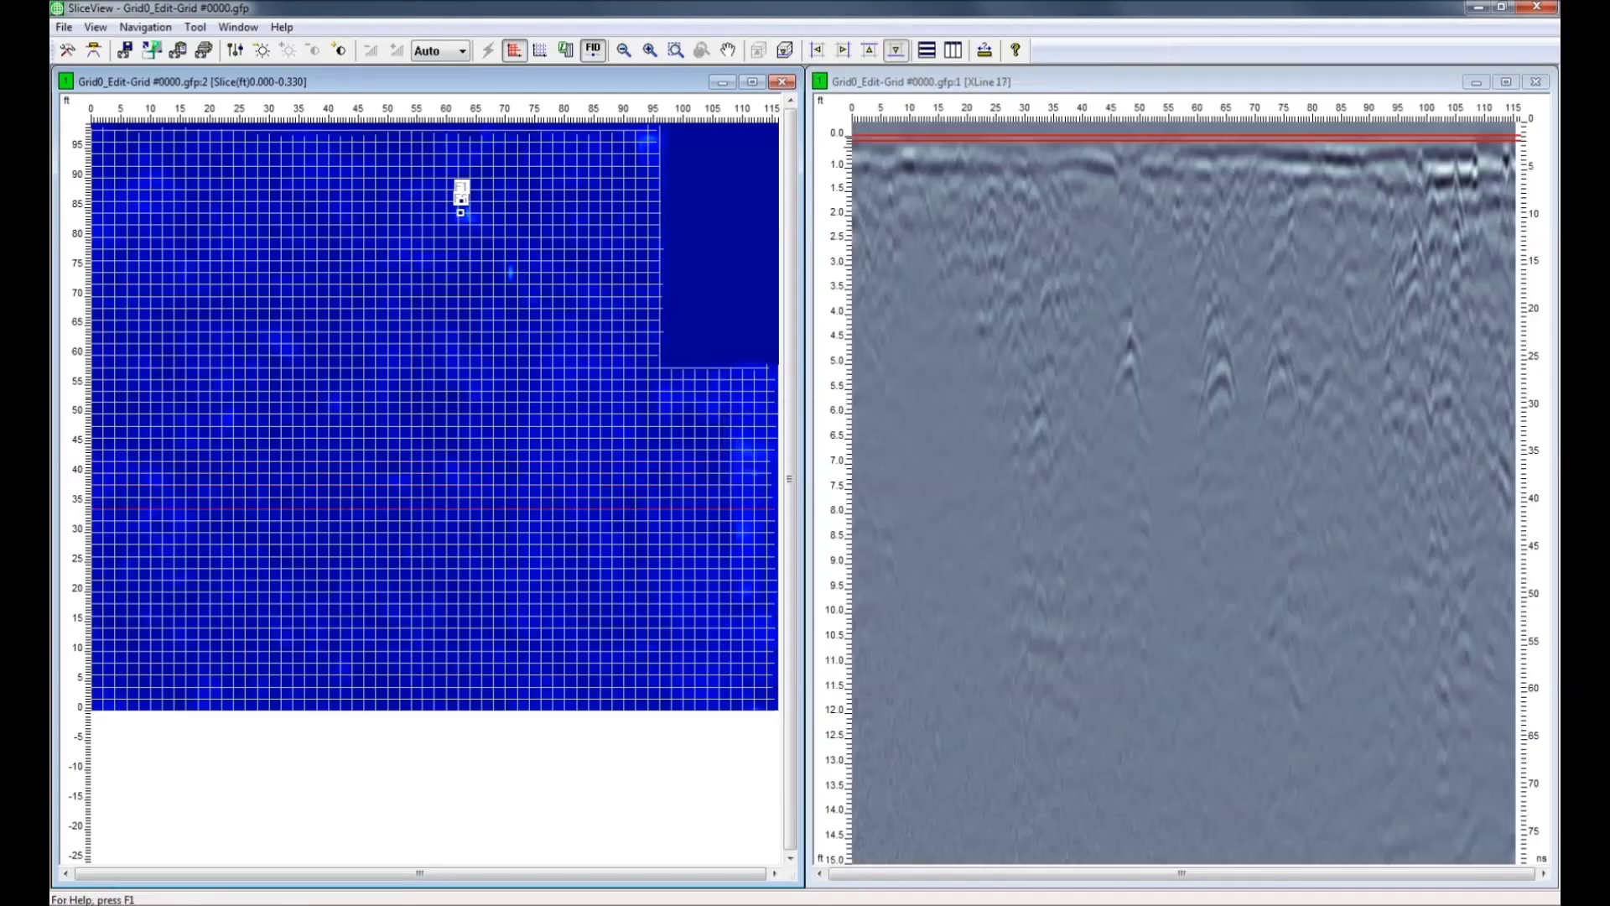
left_click(895, 52)
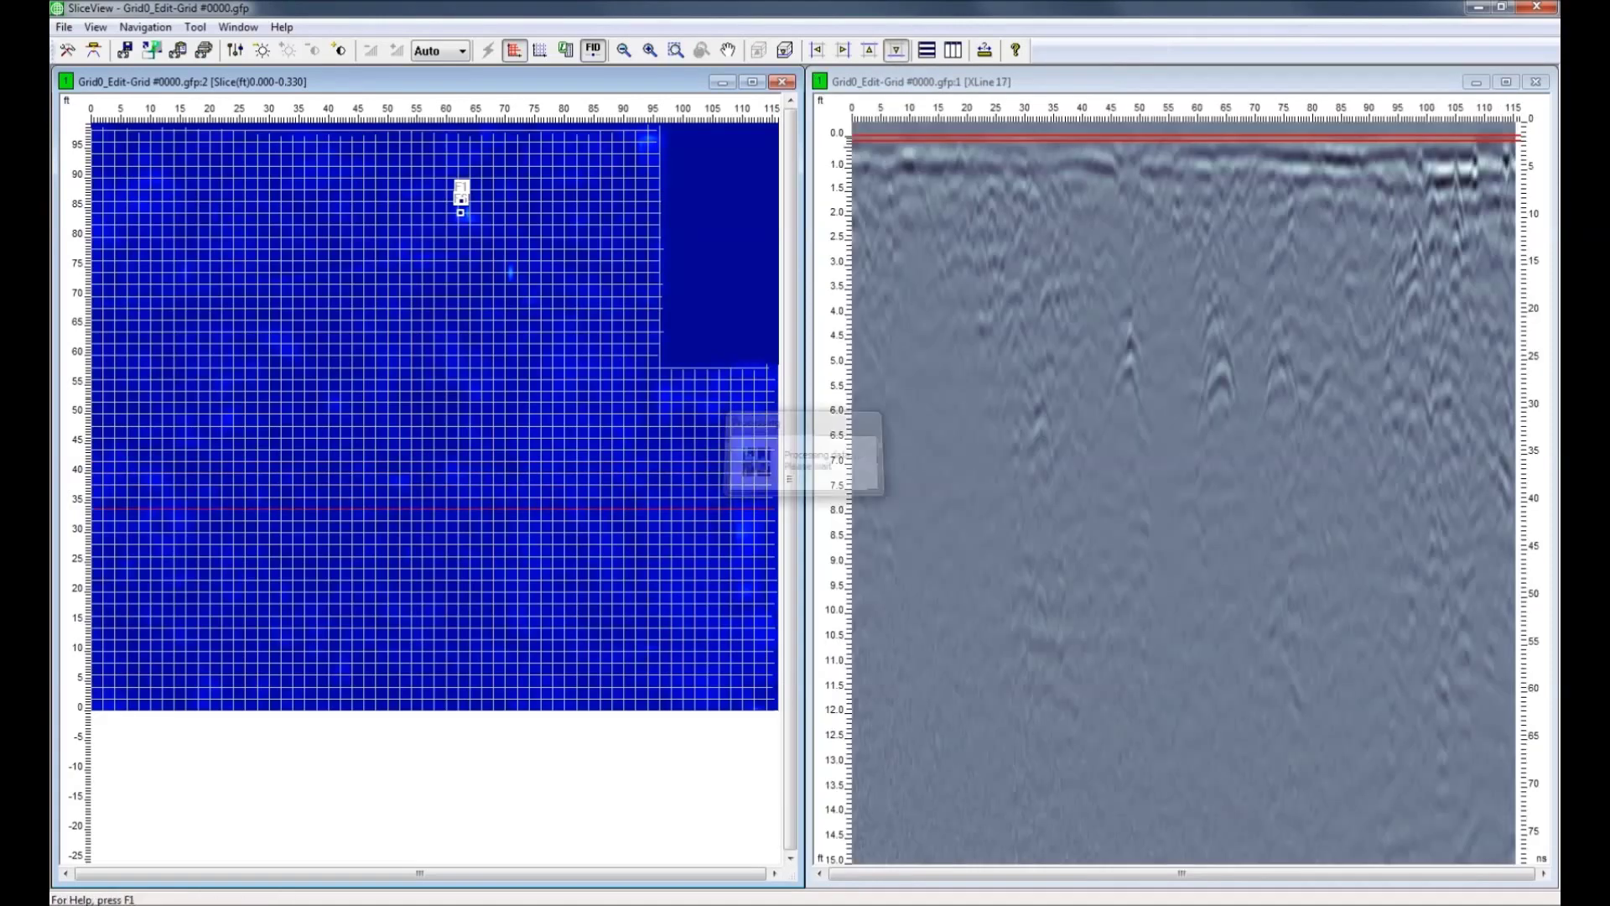
left_click(896, 52)
left_click(895, 52)
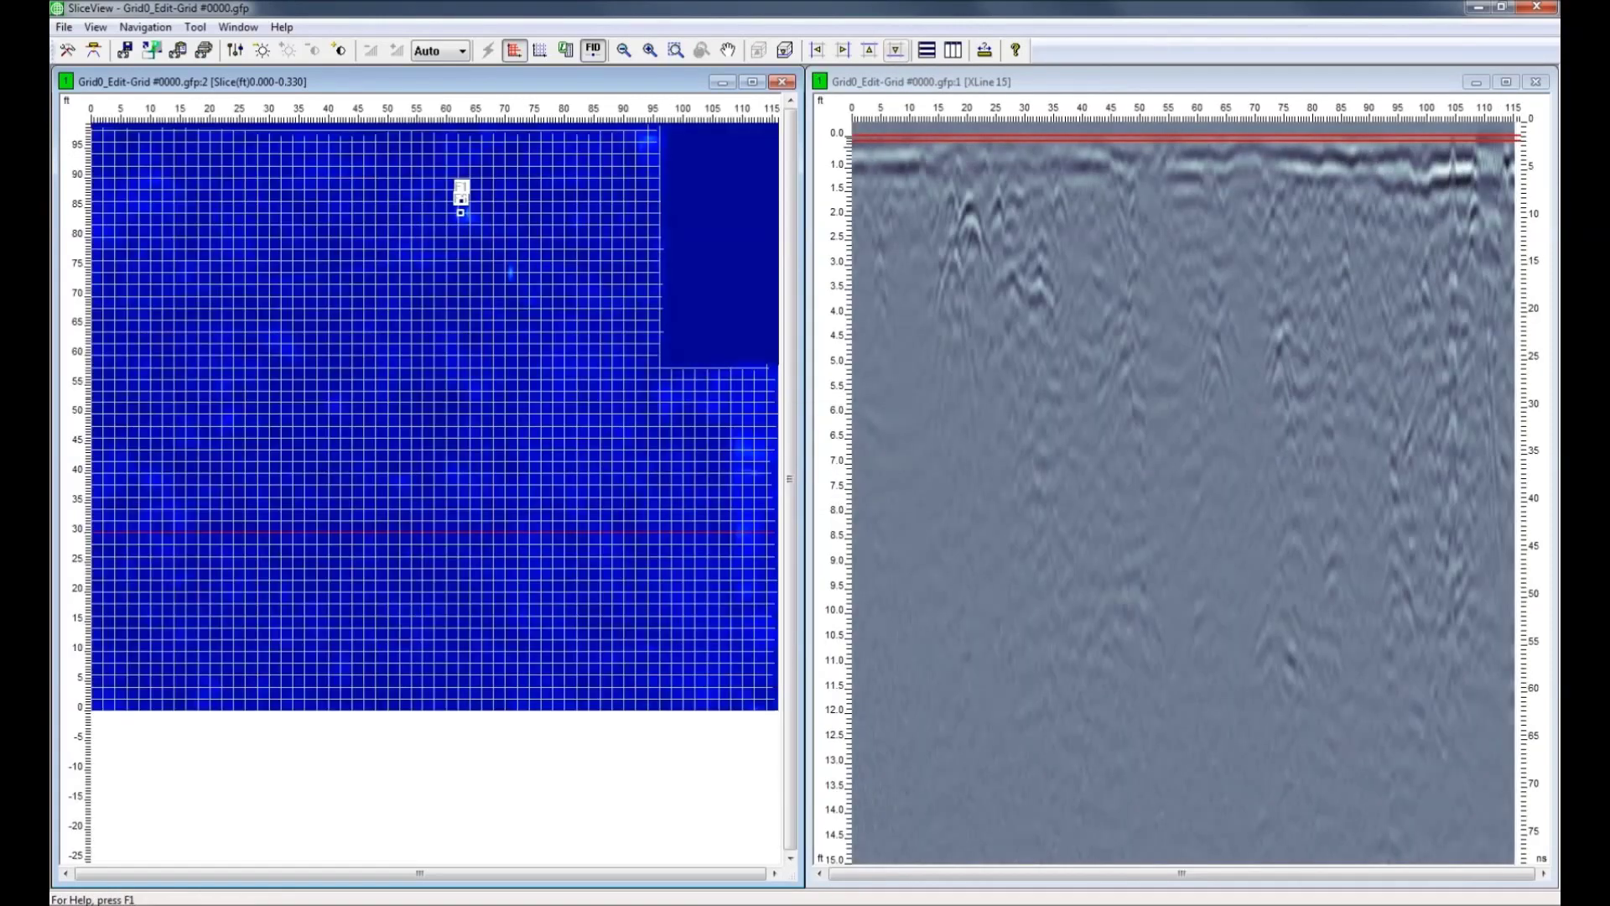
left_click(895, 52)
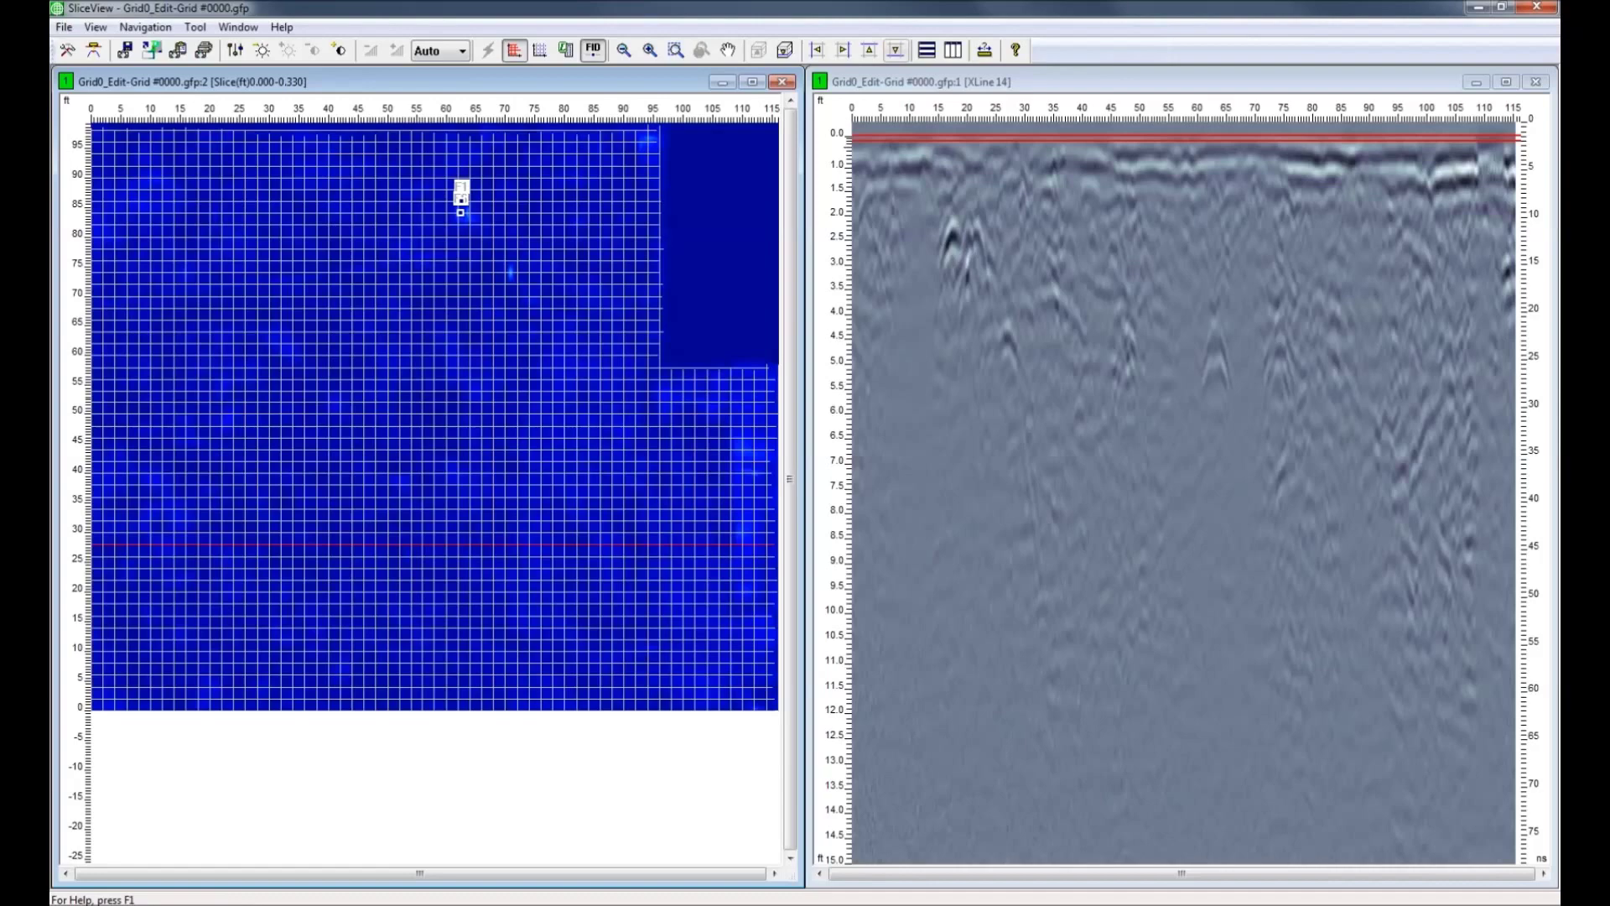
Step up the grid line by line from XLine 14 to XLine 26 and pick XLine 32, examining the cross-sections.
key("Up")
key("Up")
key("Up")
key("Up")
key("Up")
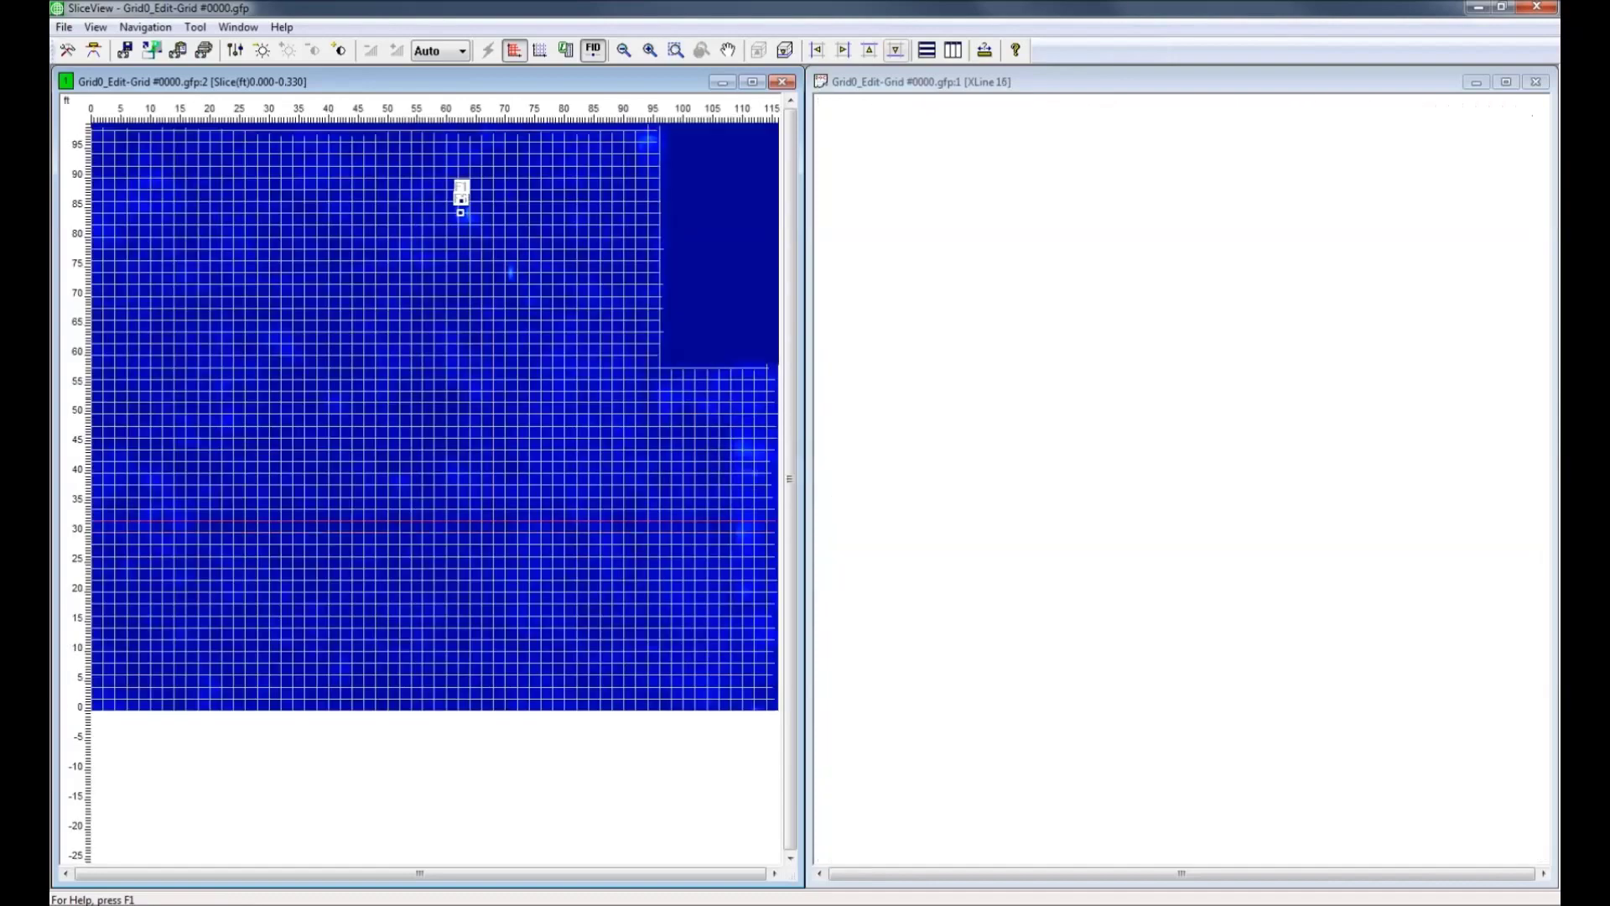
key("Up")
key("Up")
key("Up")
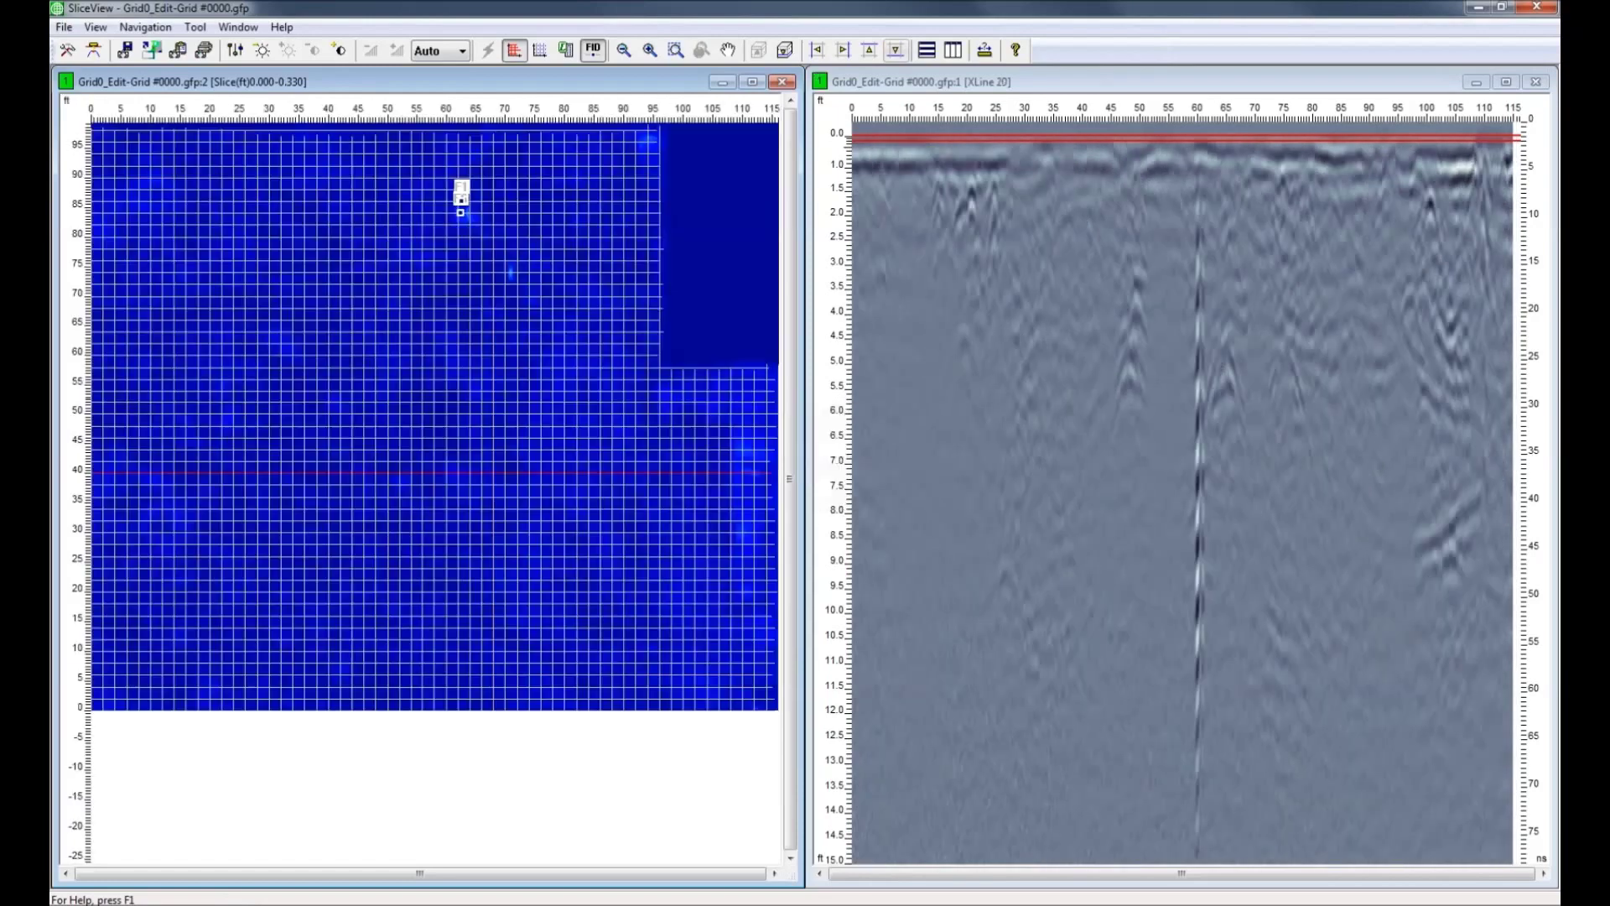
key("Up")
key("Up")
key("Up")
key("Up")
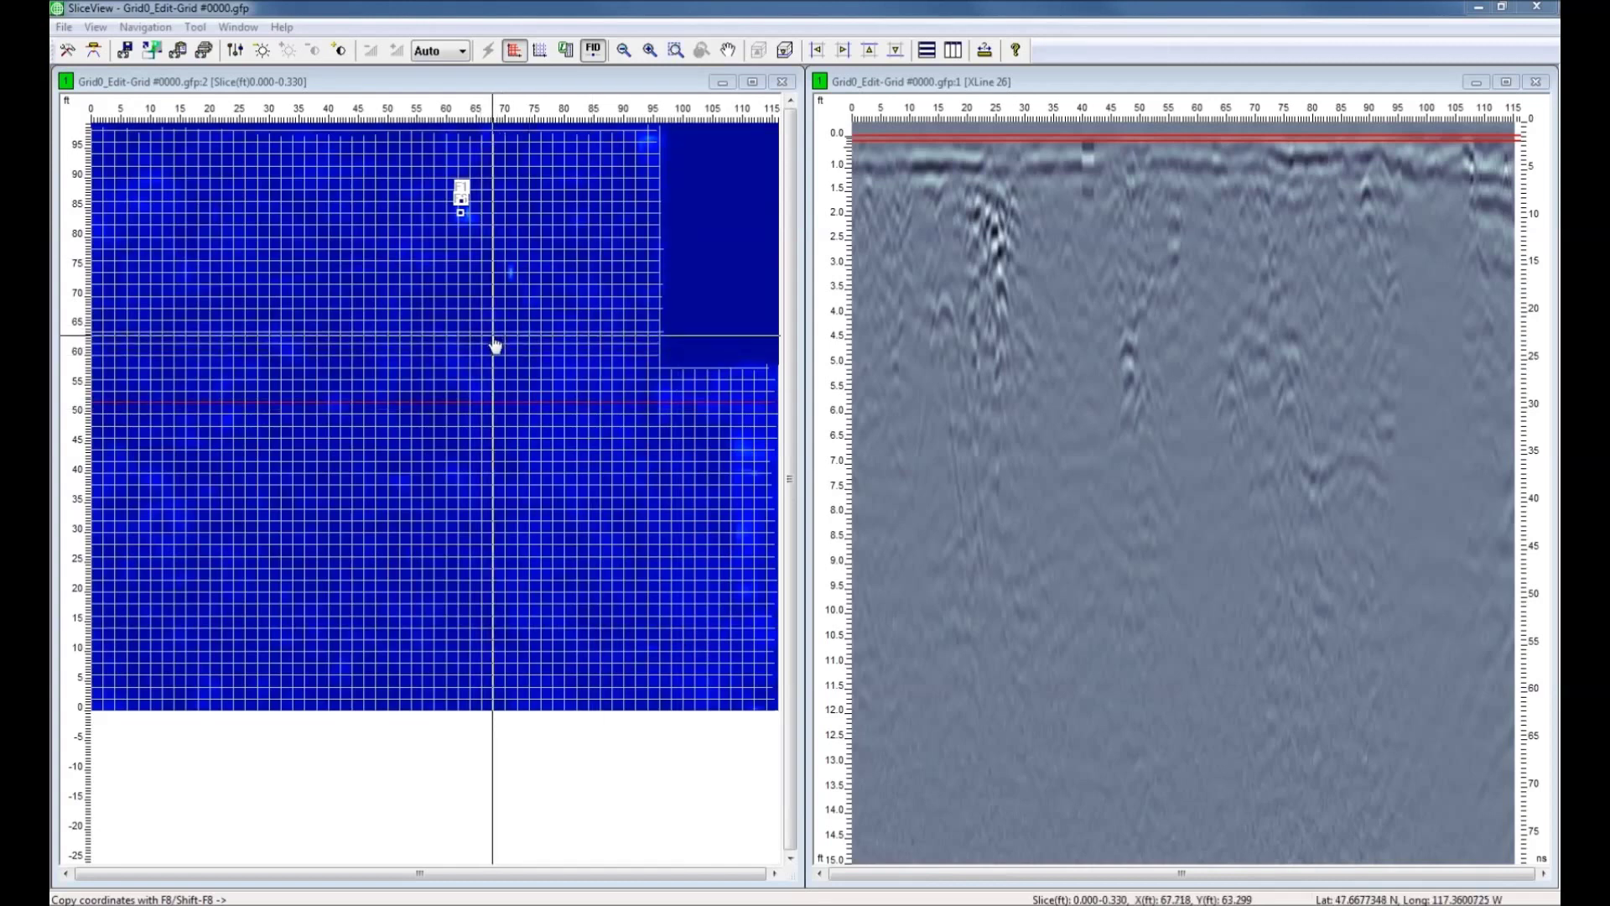
left_click(488, 334)
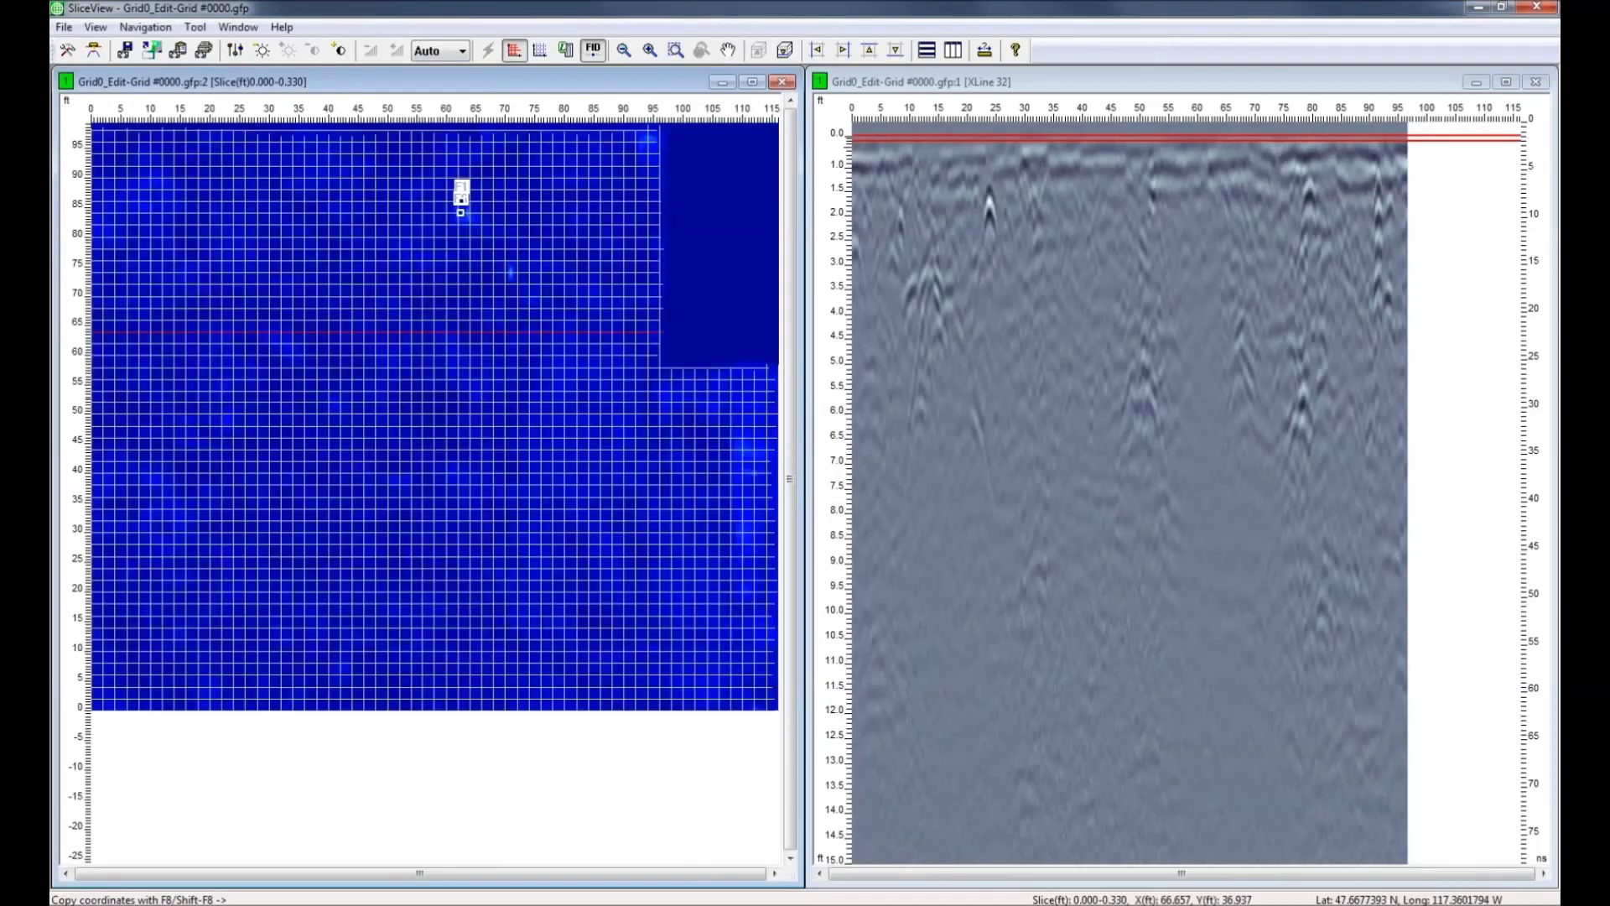
Step back down from XLine 32 to XLine 23 and return up to XLine 25, examining each cross-section.
key("Down")
key("Down")
key("Down")
key("Down")
key("Down")
key("Down")
key("Down")
key("Down")
key("Down")
key("Up")
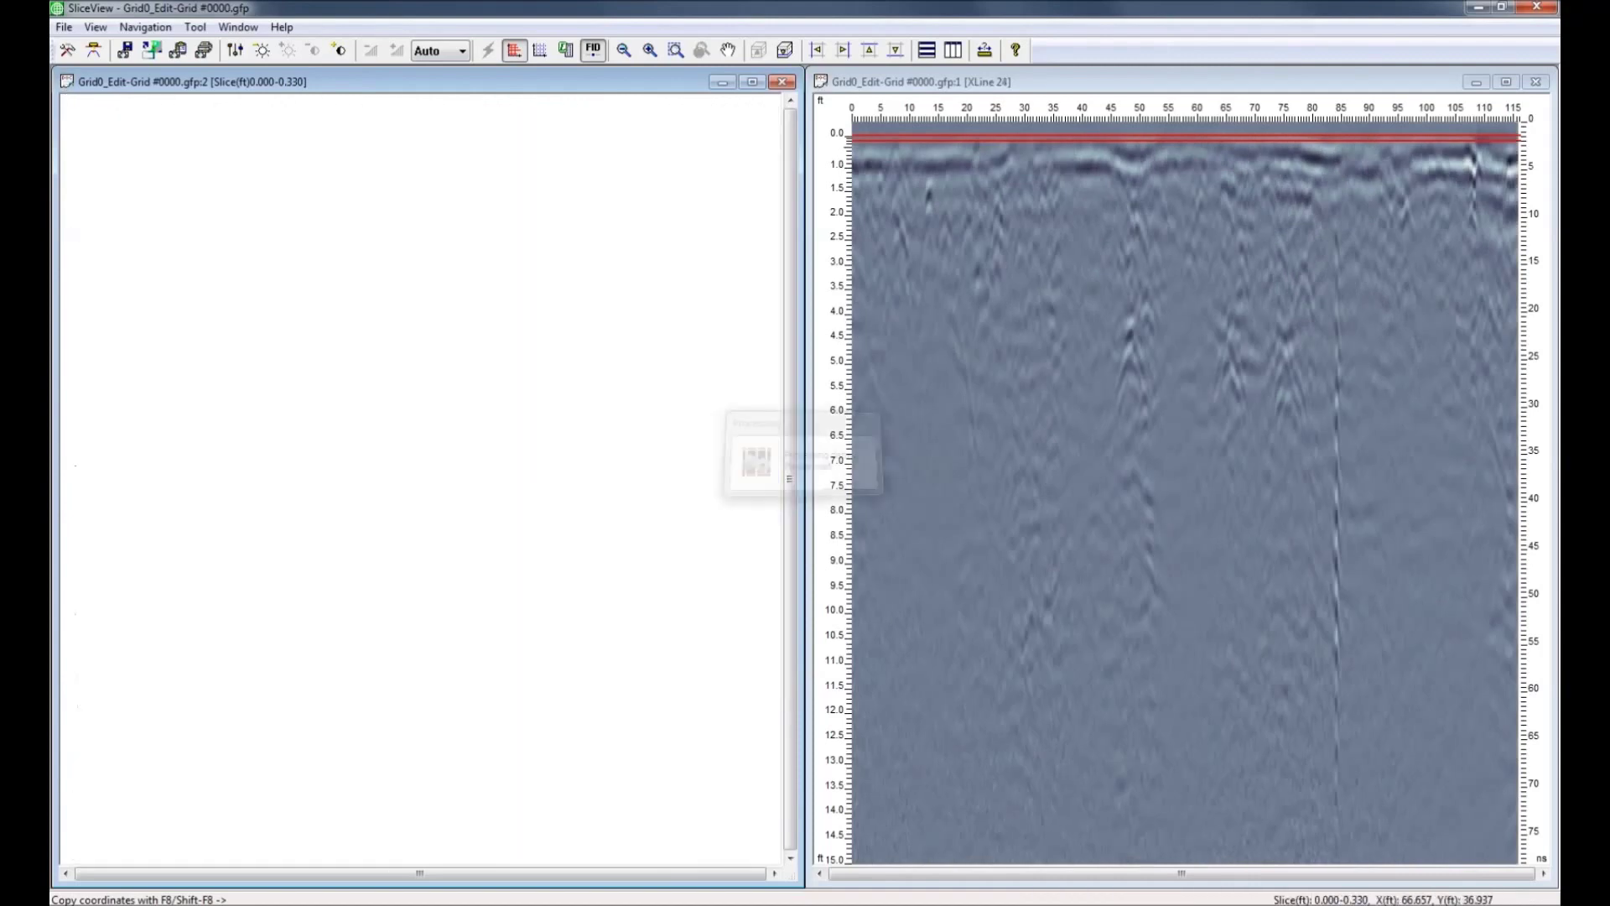
key("Up")
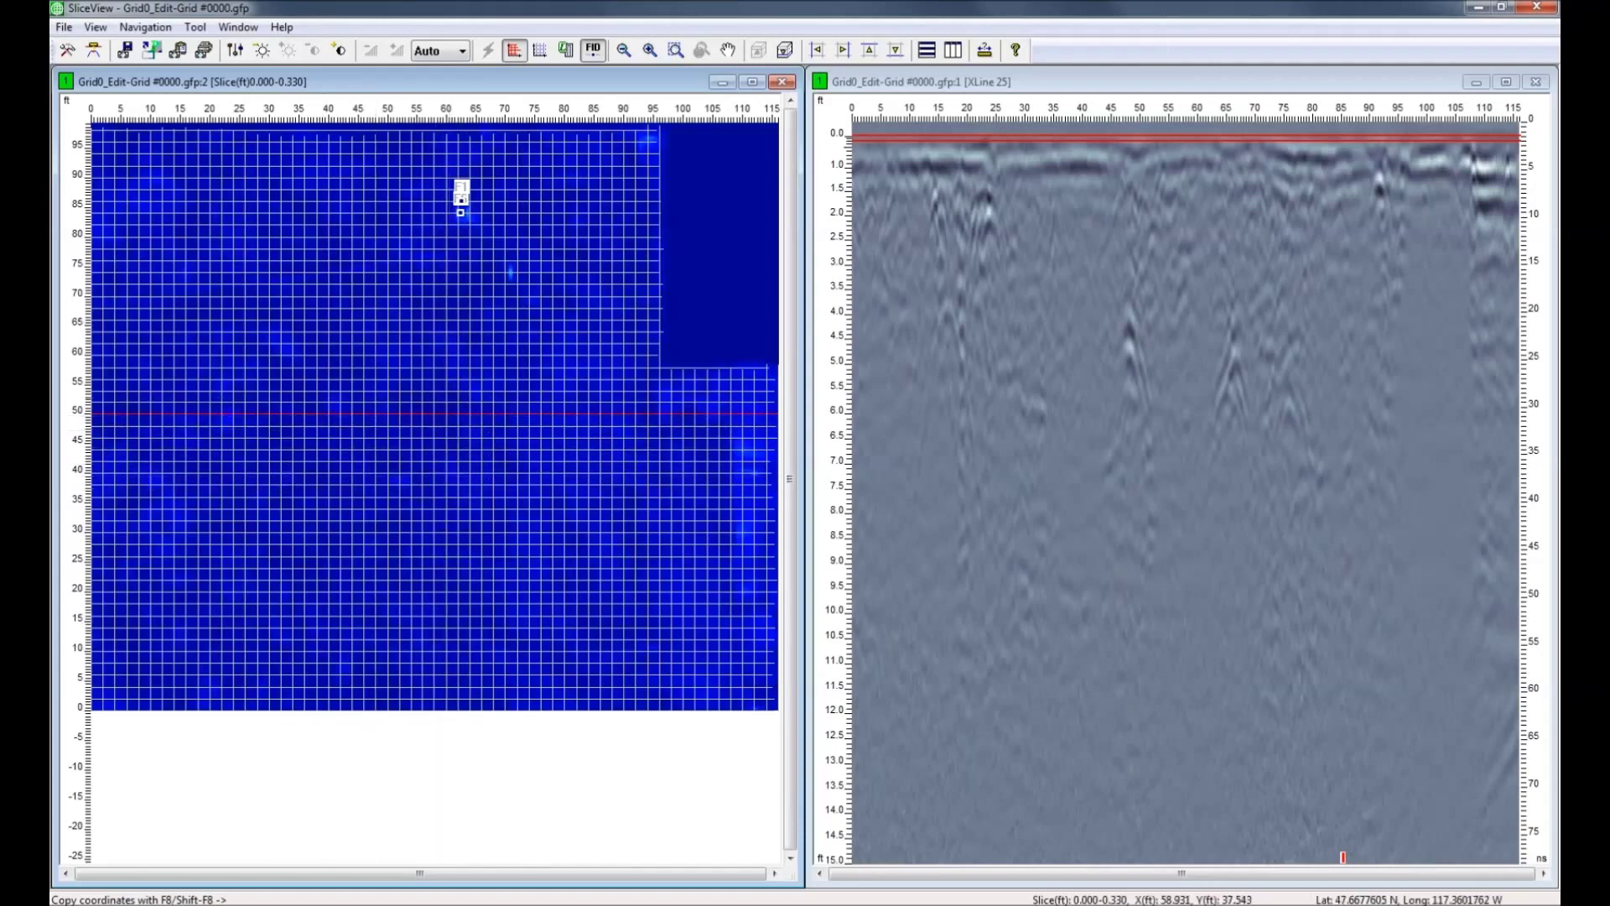
Compare the cross-sections of XLine 19 and the X lines between 28 and 31, ending on XLine 28.
left_click(440, 485)
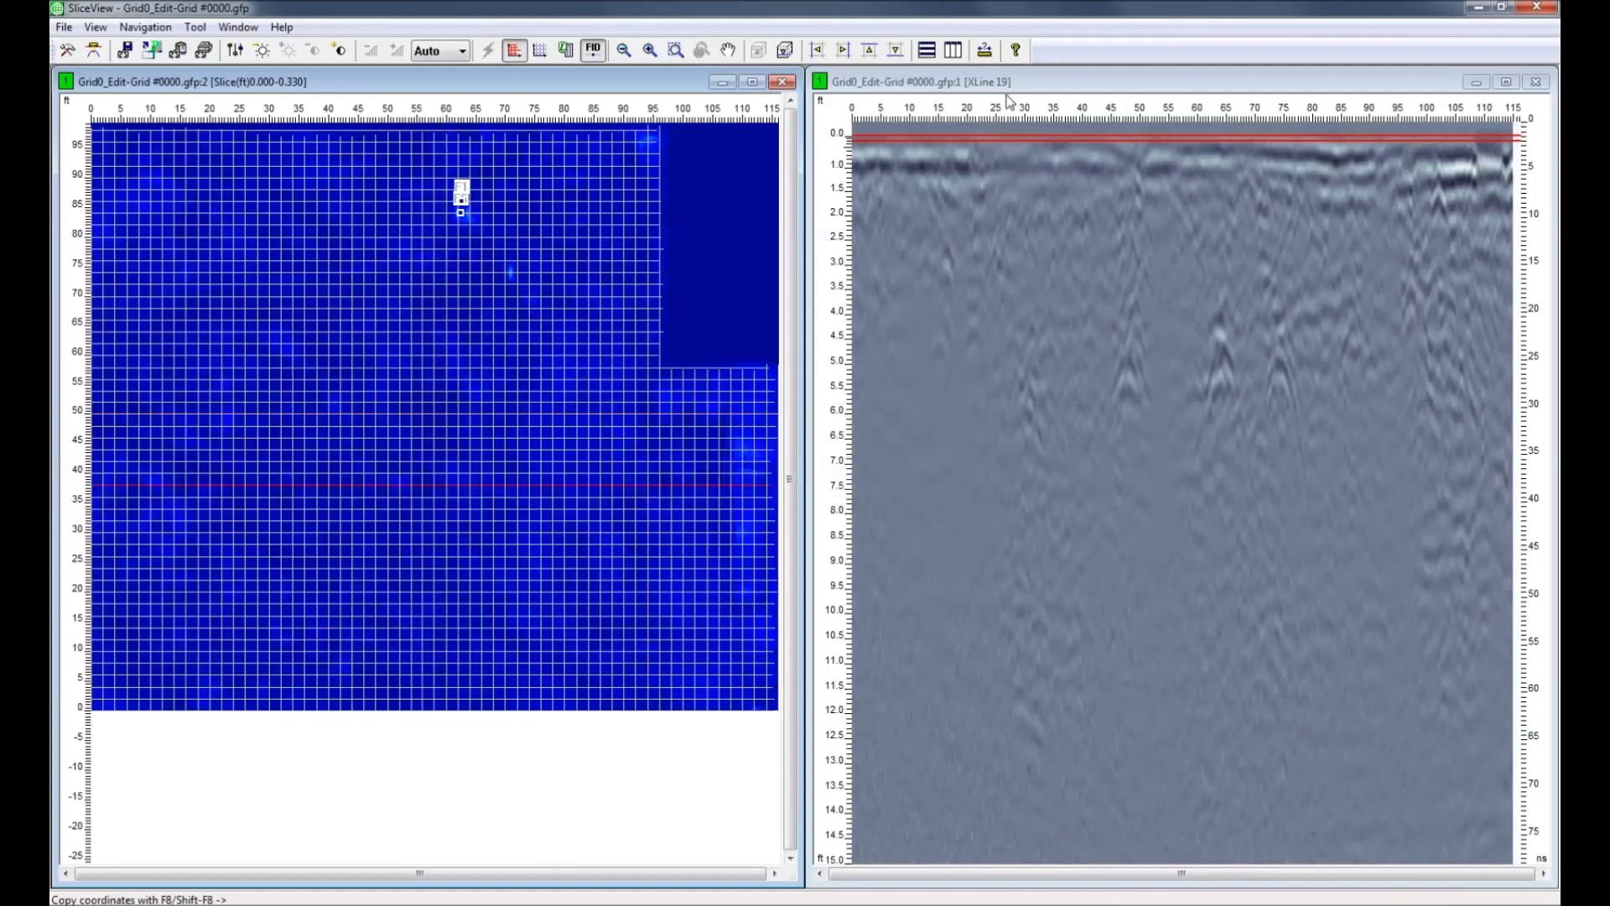
left_click(452, 380)
left_click(455, 369)
key("Up")
key("Up")
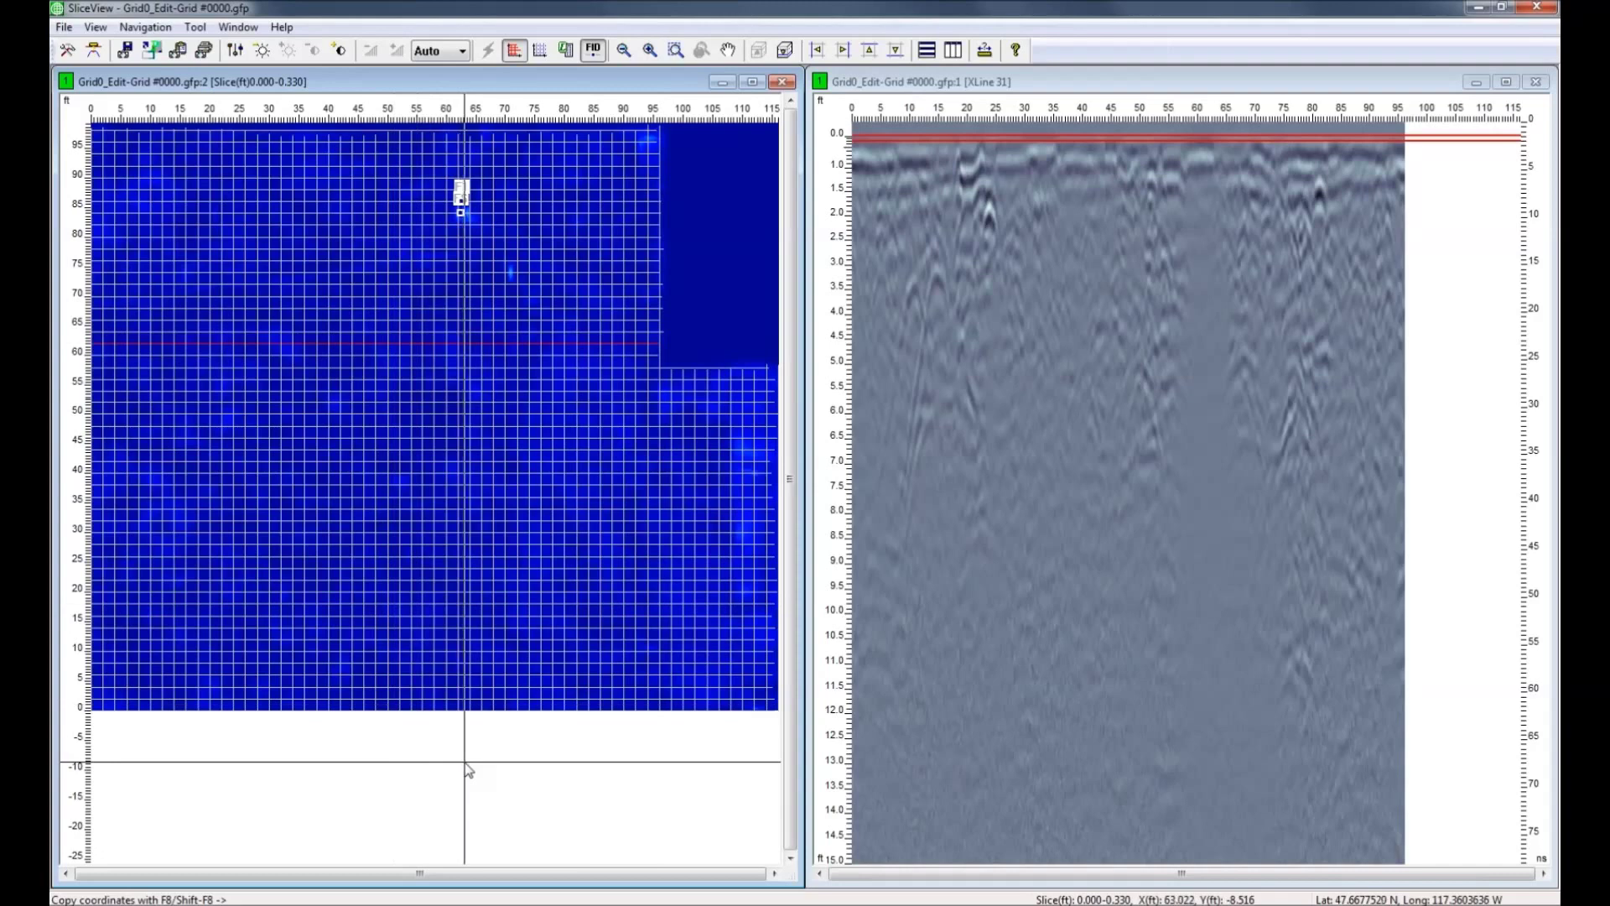
key("Down")
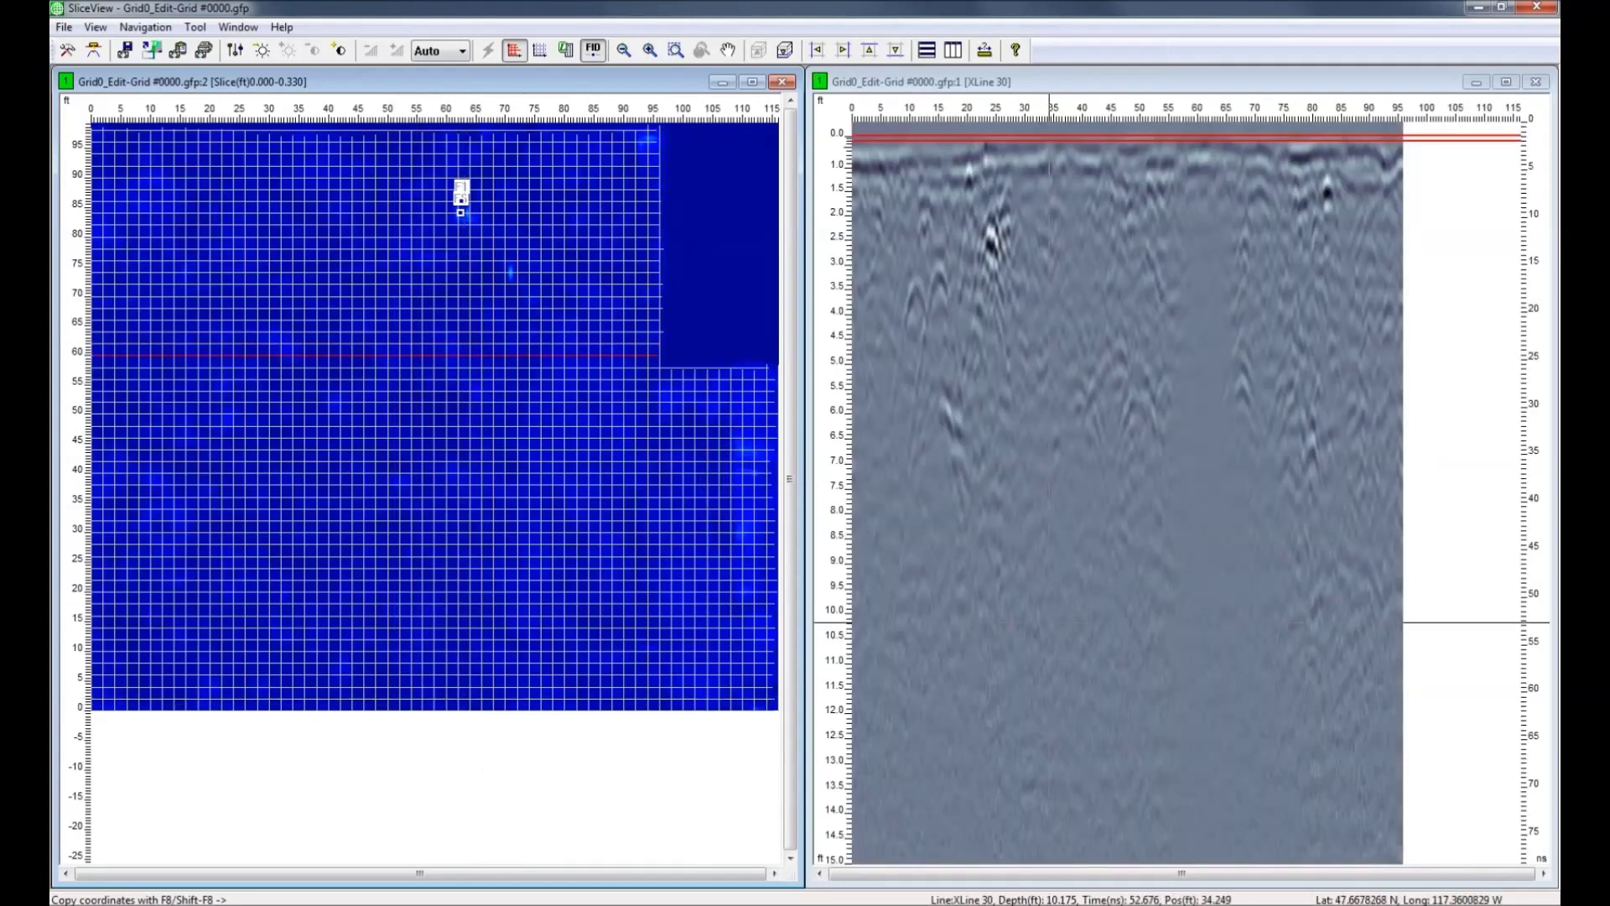
key("Down")
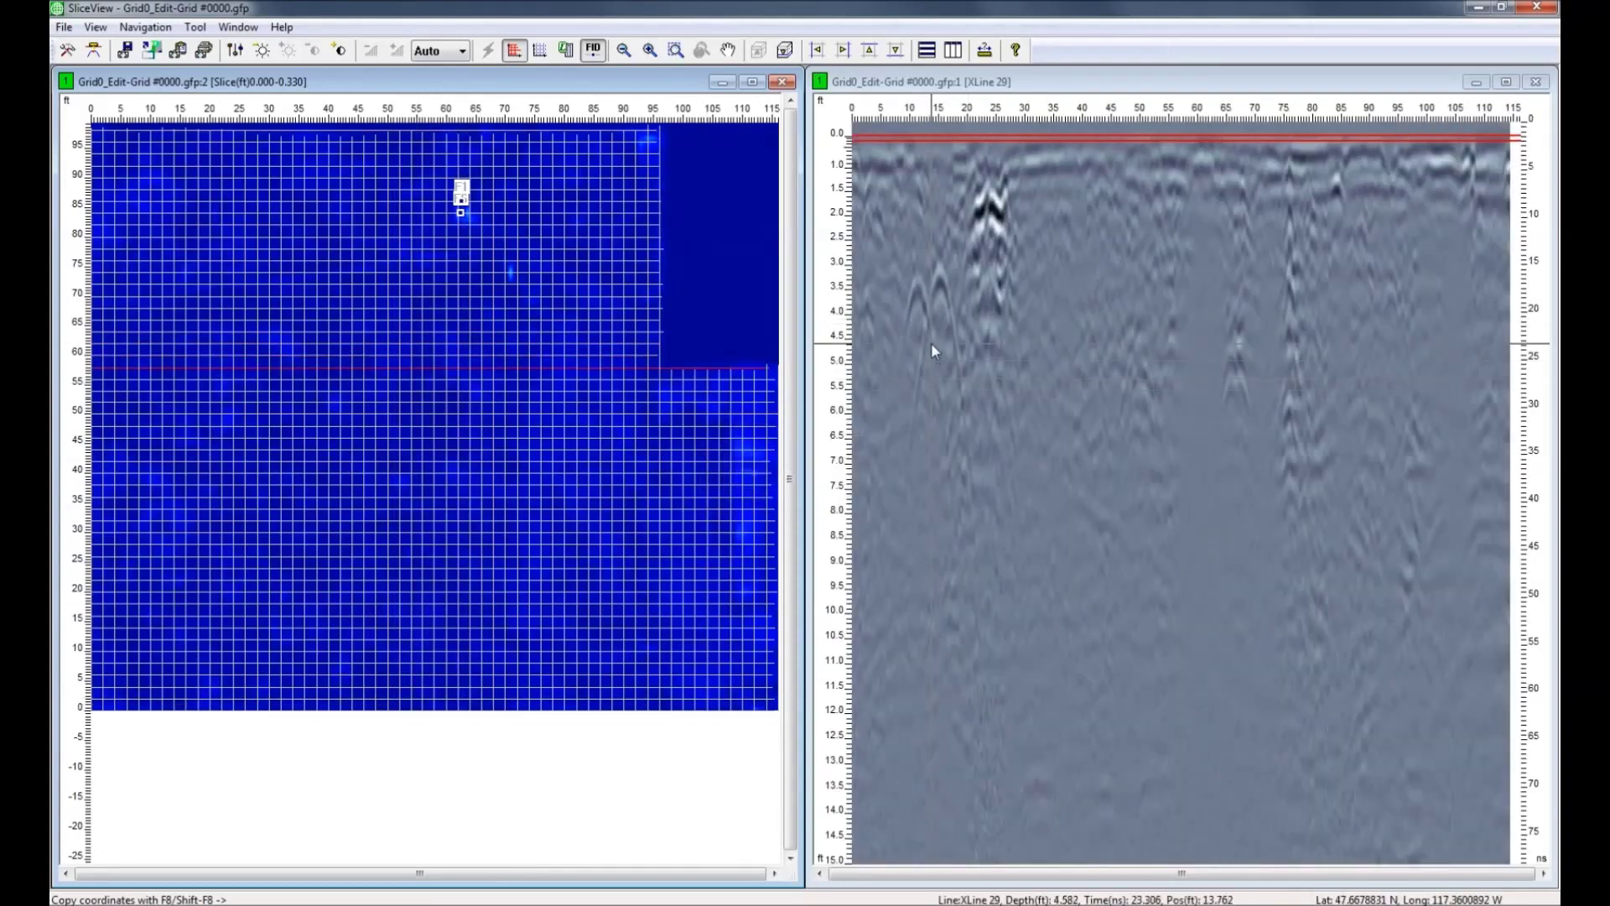
key("Down")
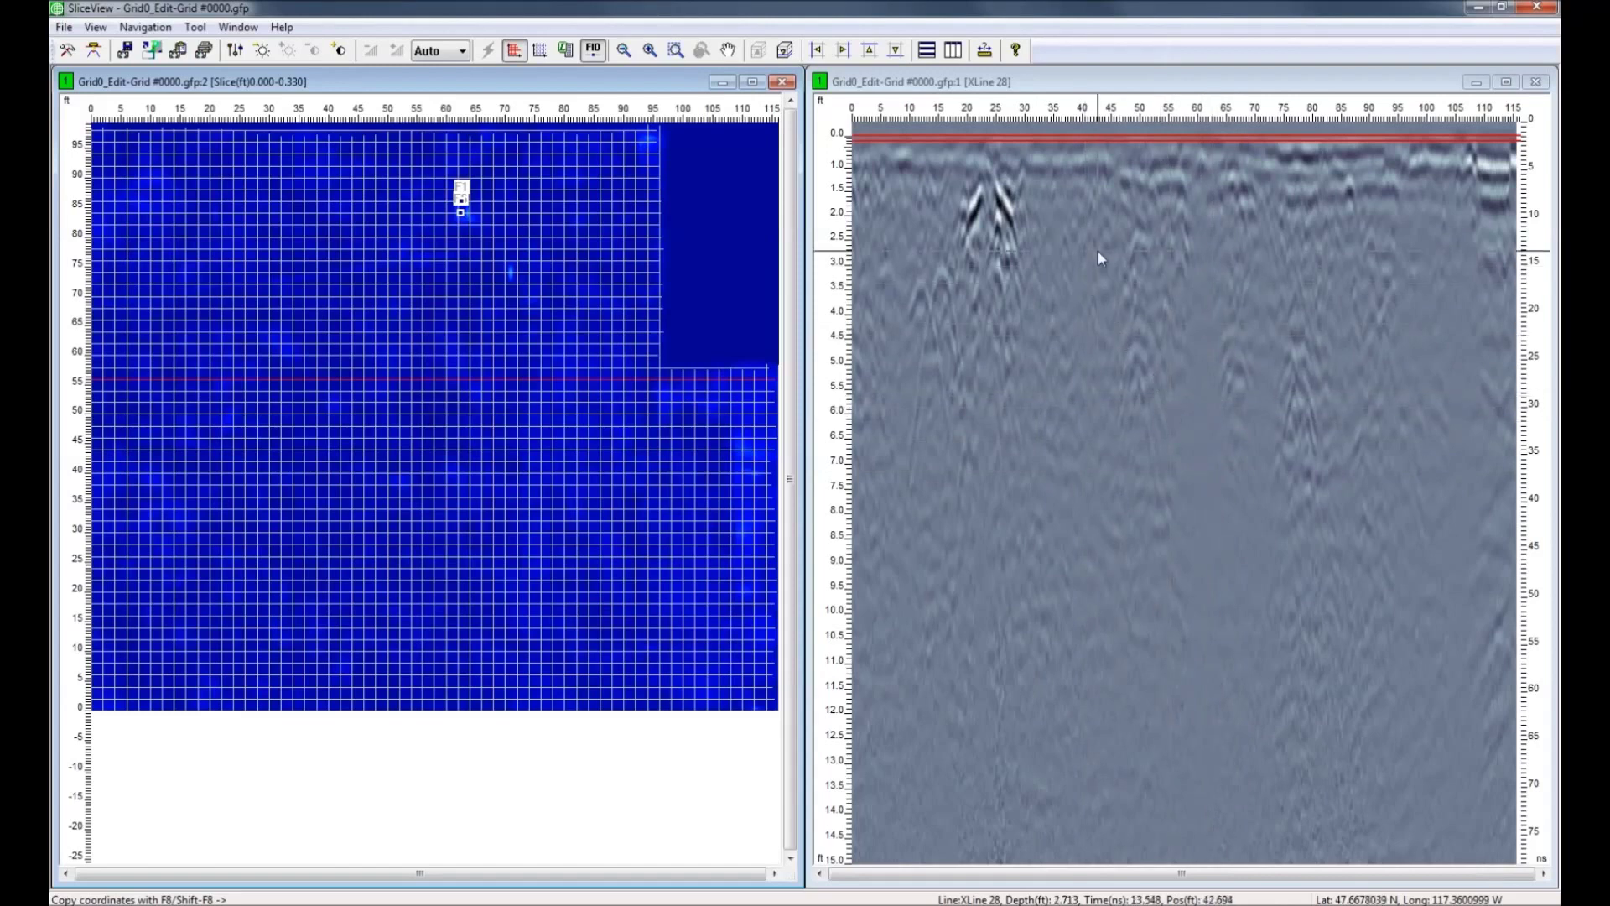
Compare gain levels from 1 up to 8 on the XLine 28 cross-section and set its gain to 6.
left_click(1123, 83)
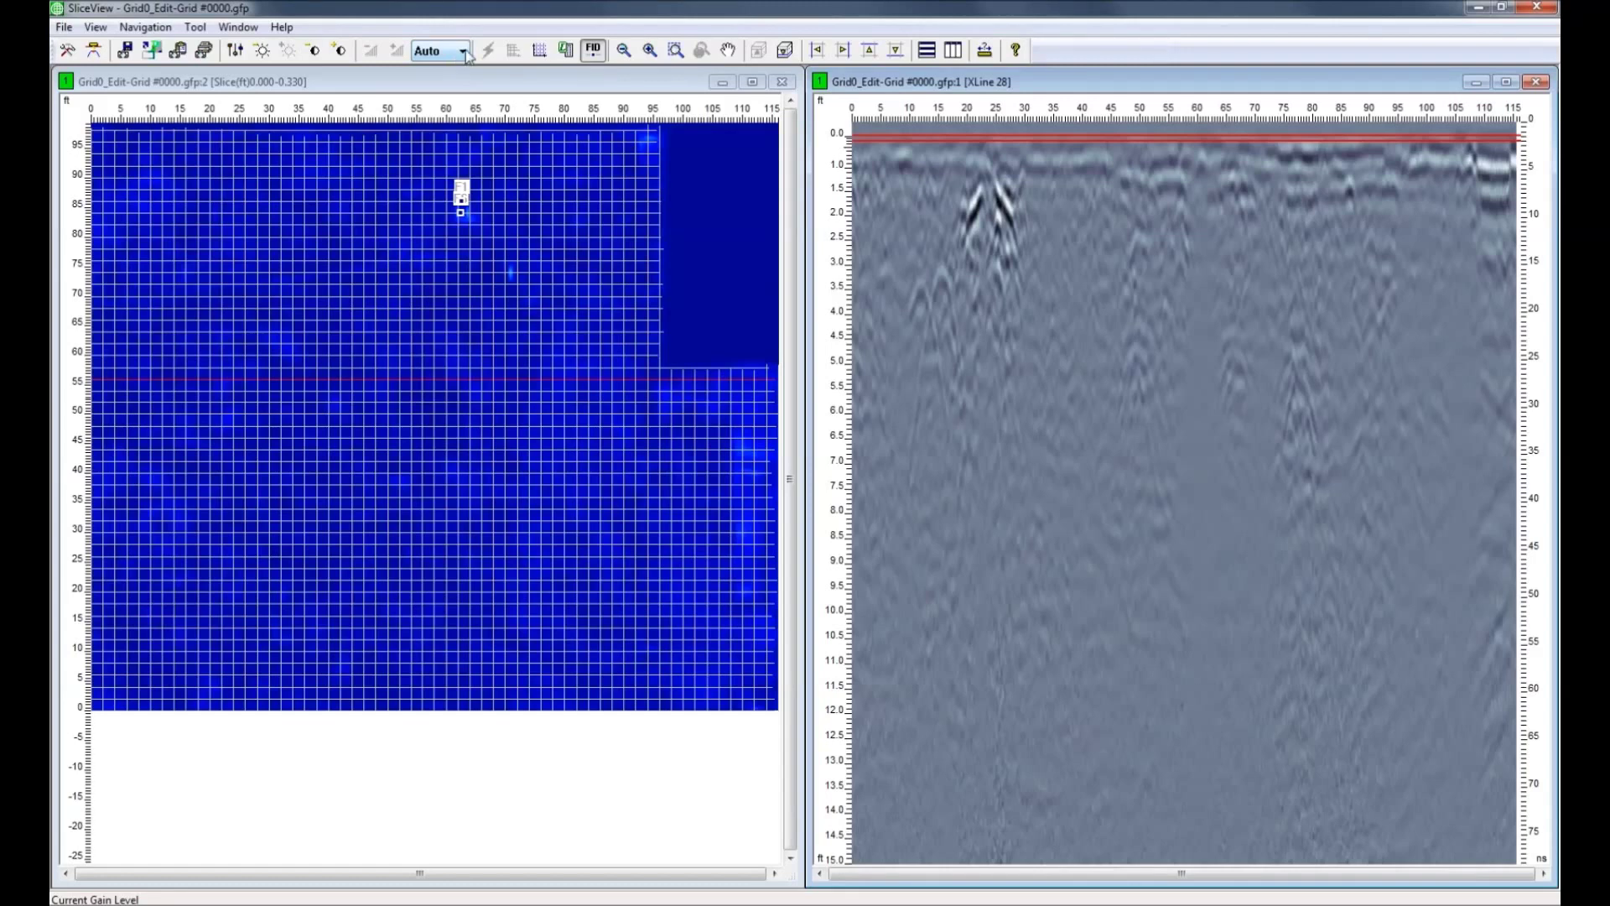
left_click(466, 54)
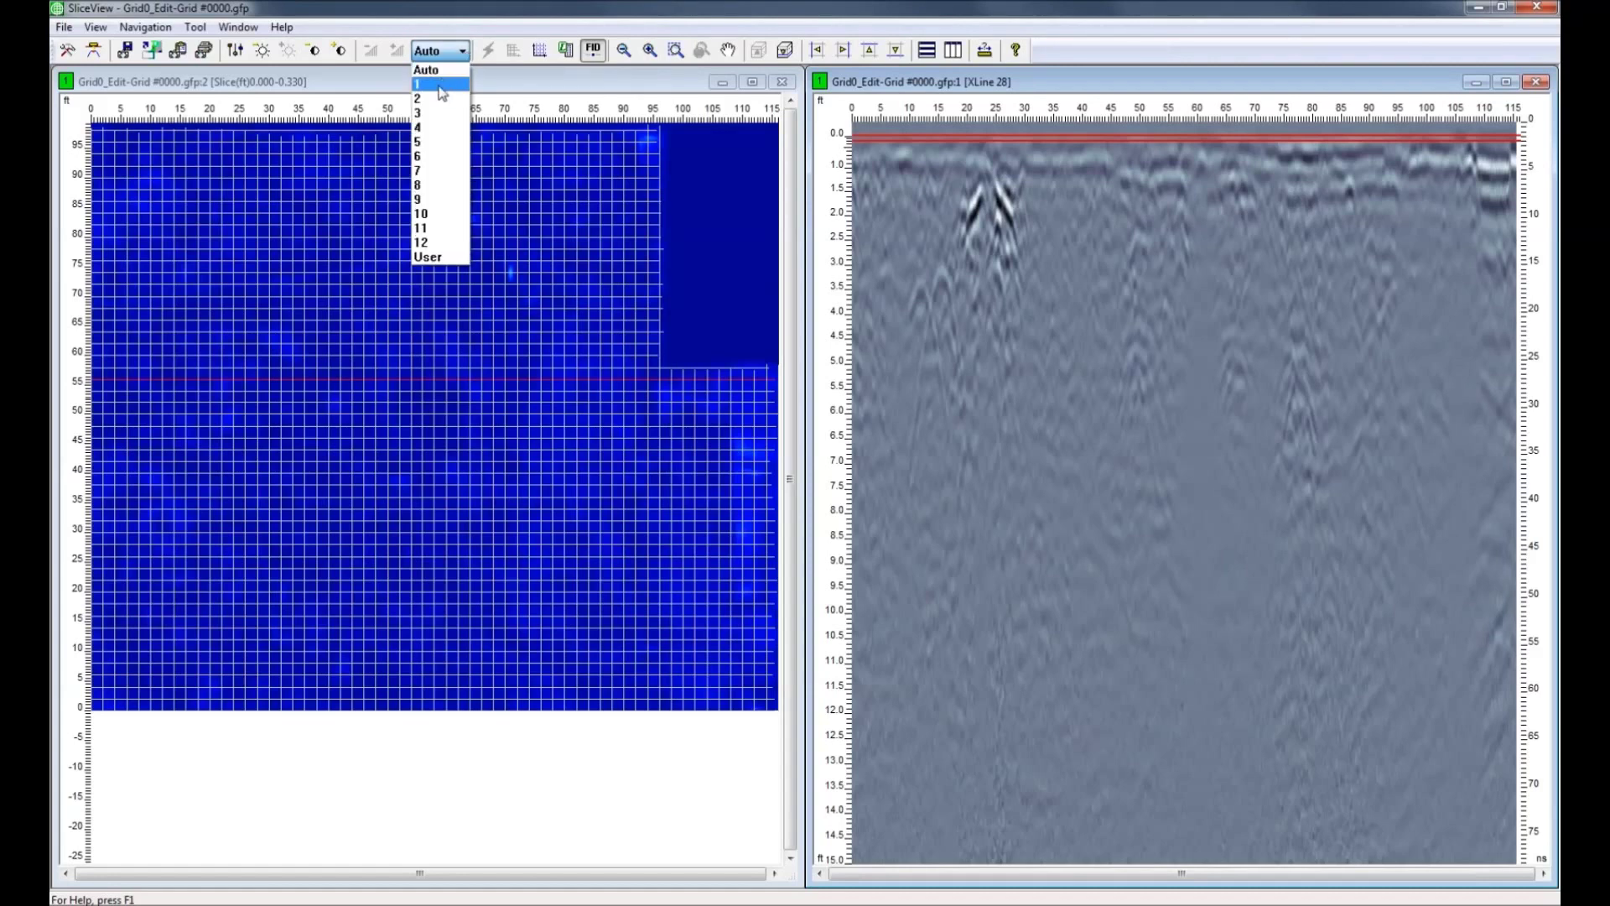
left_click(442, 85)
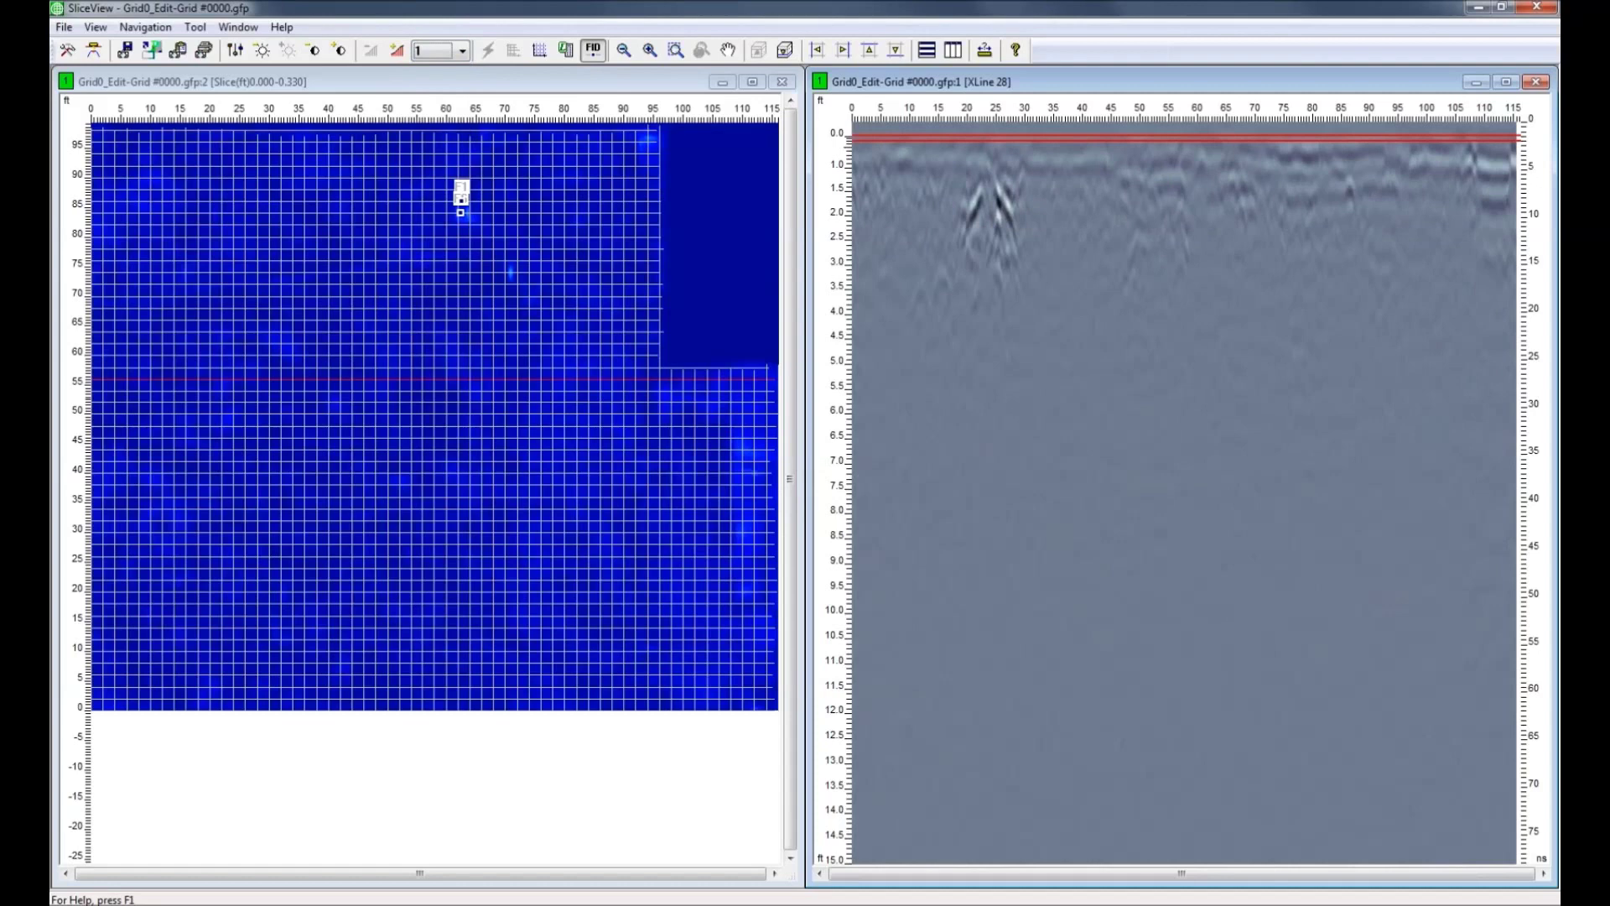
left_click(397, 52)
left_click(397, 52)
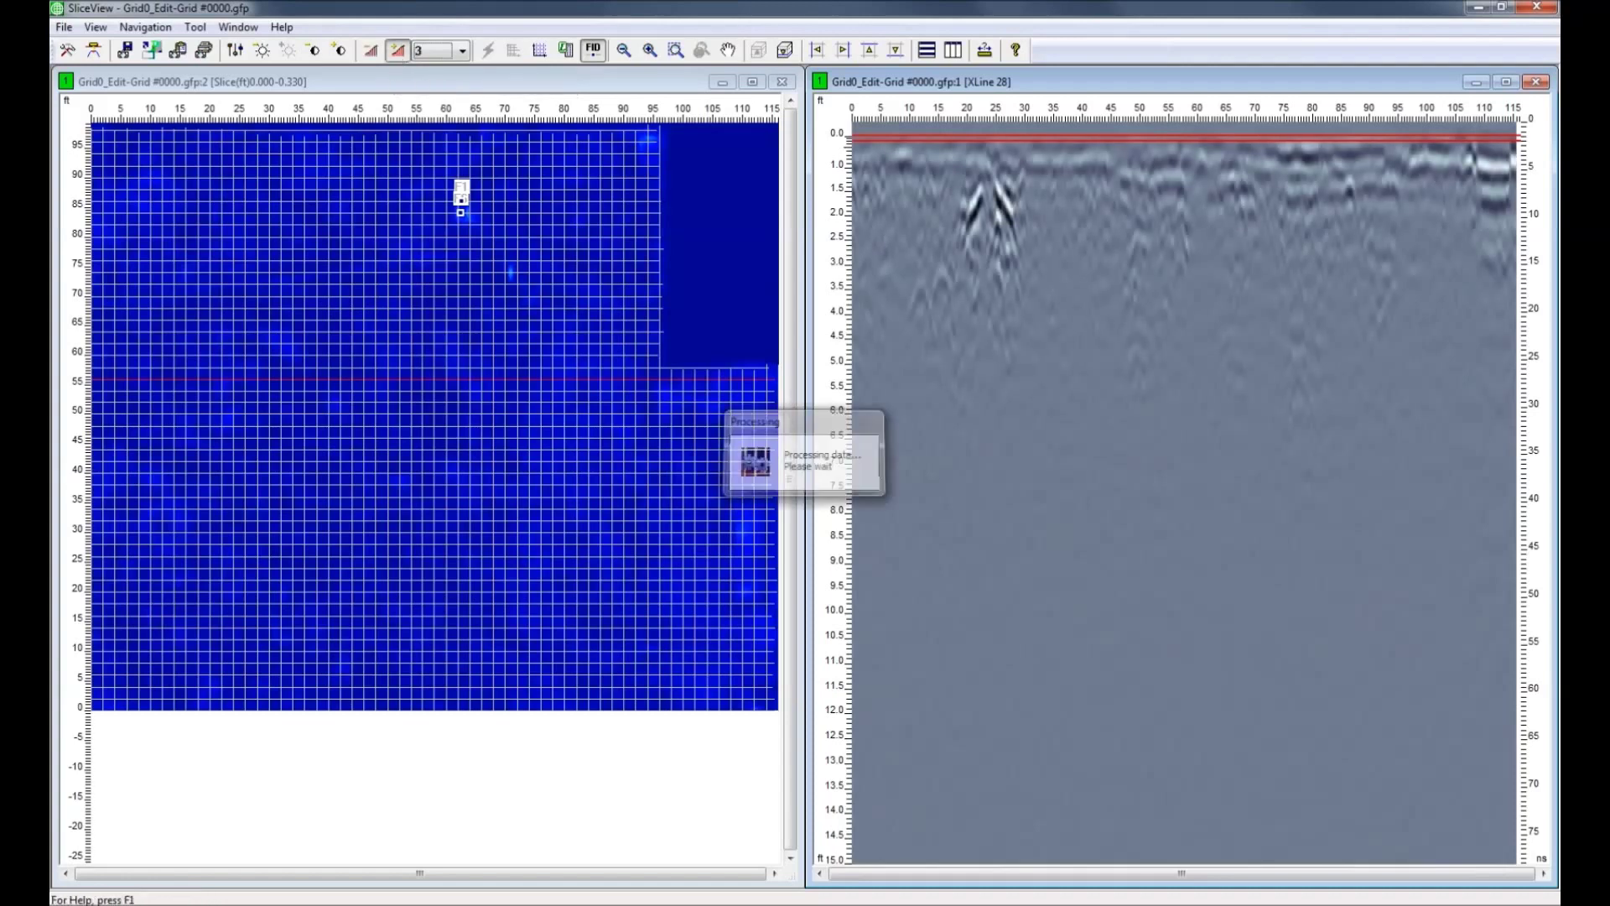
left_click(397, 52)
left_click(397, 52)
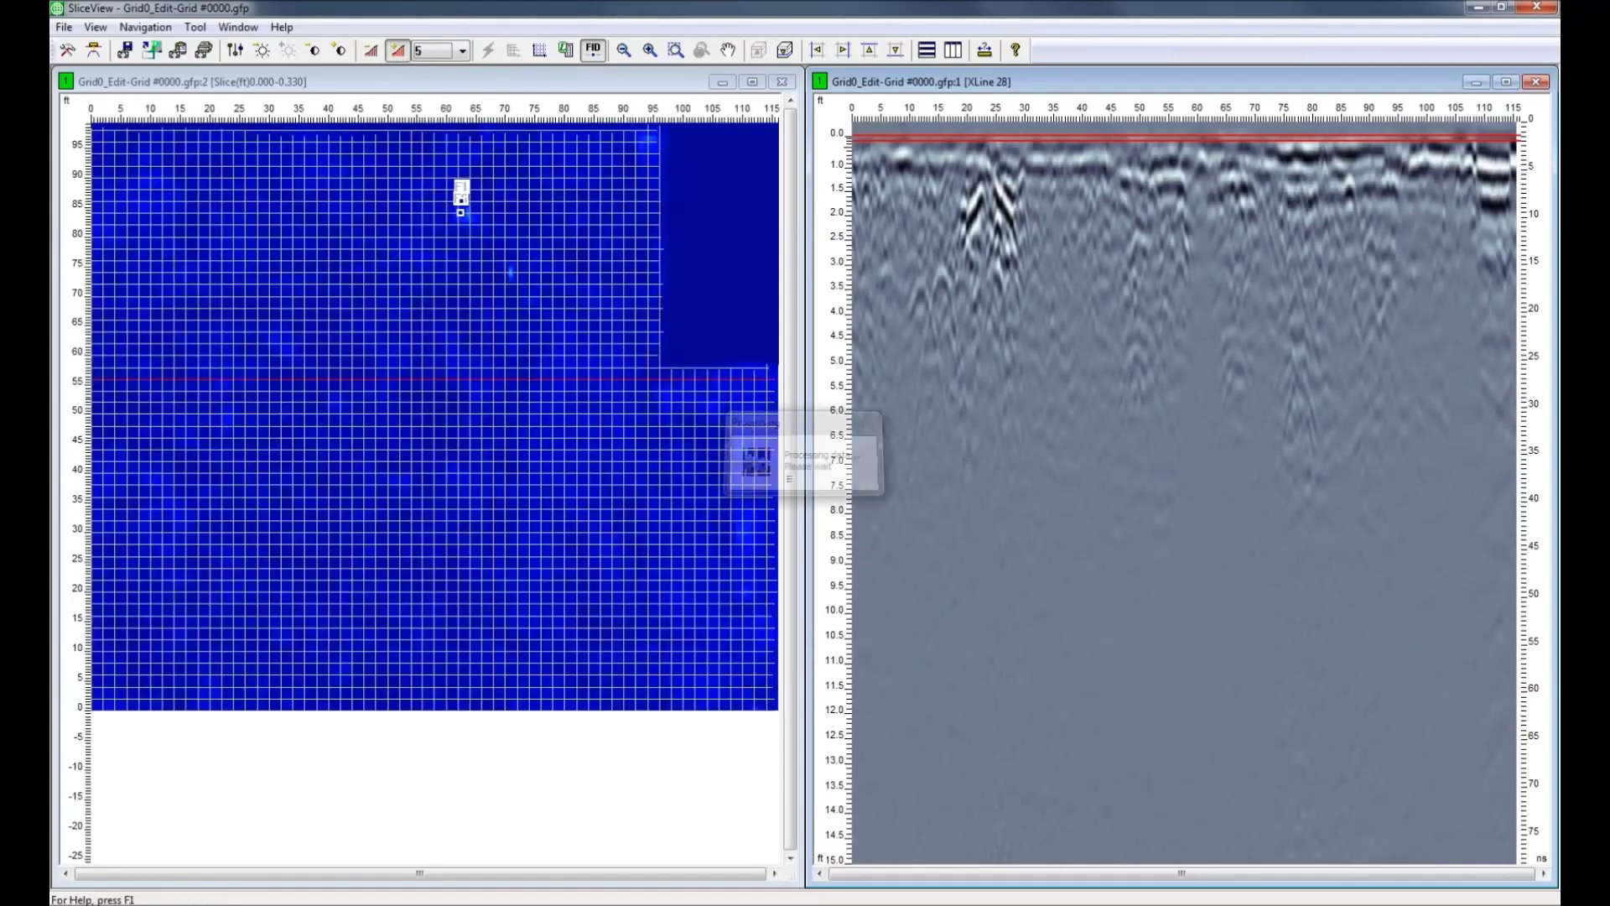
left_click(397, 52)
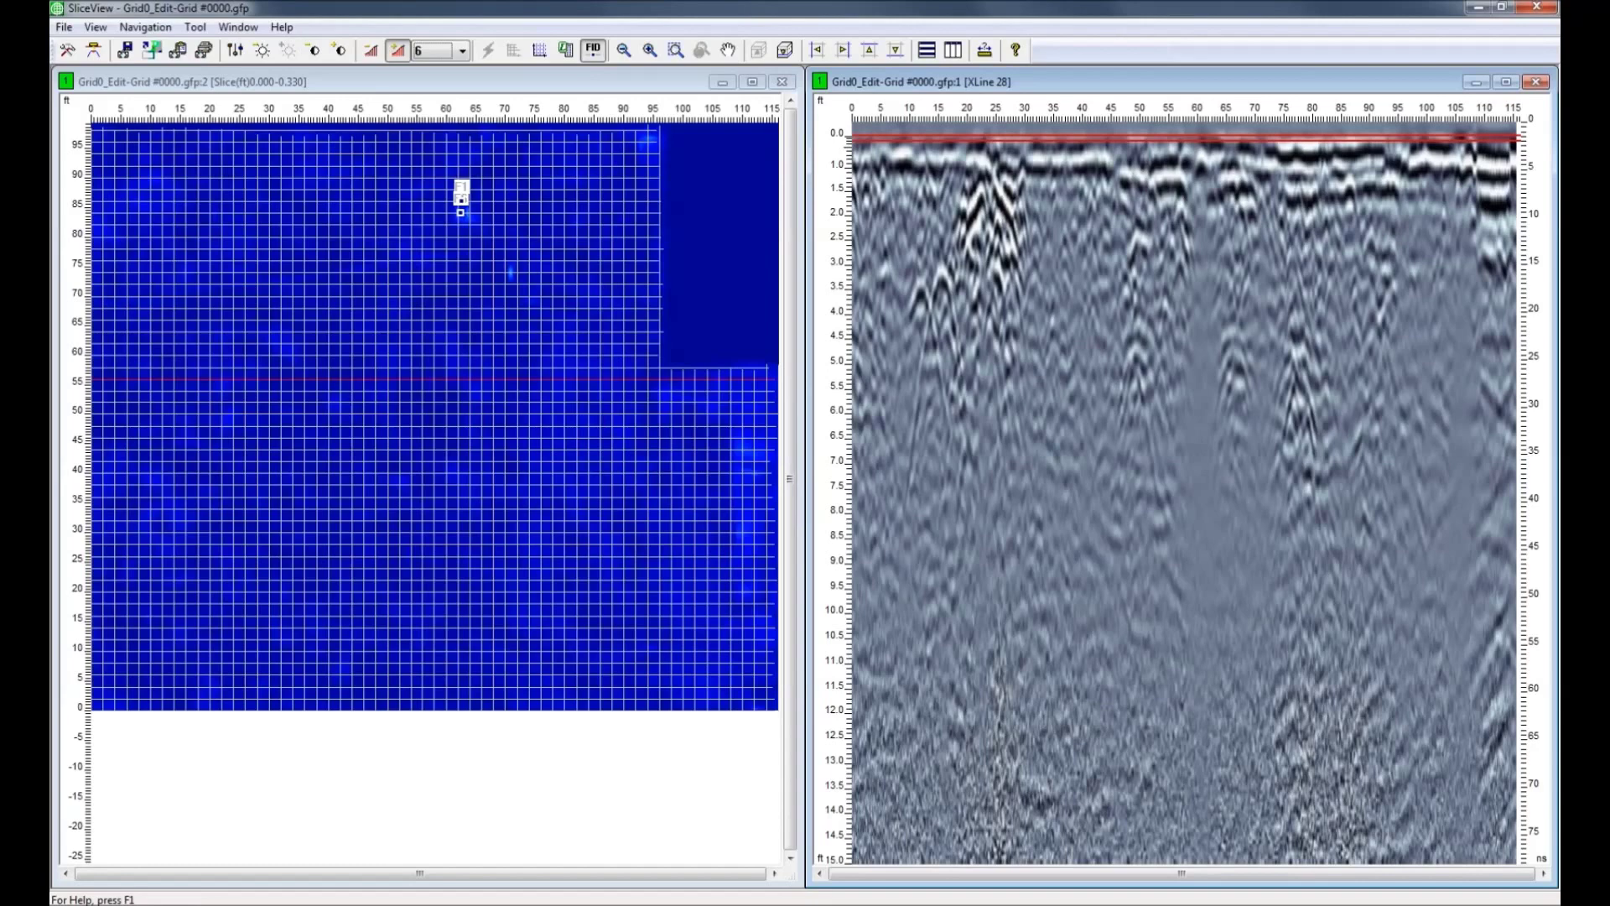
left_click(398, 52)
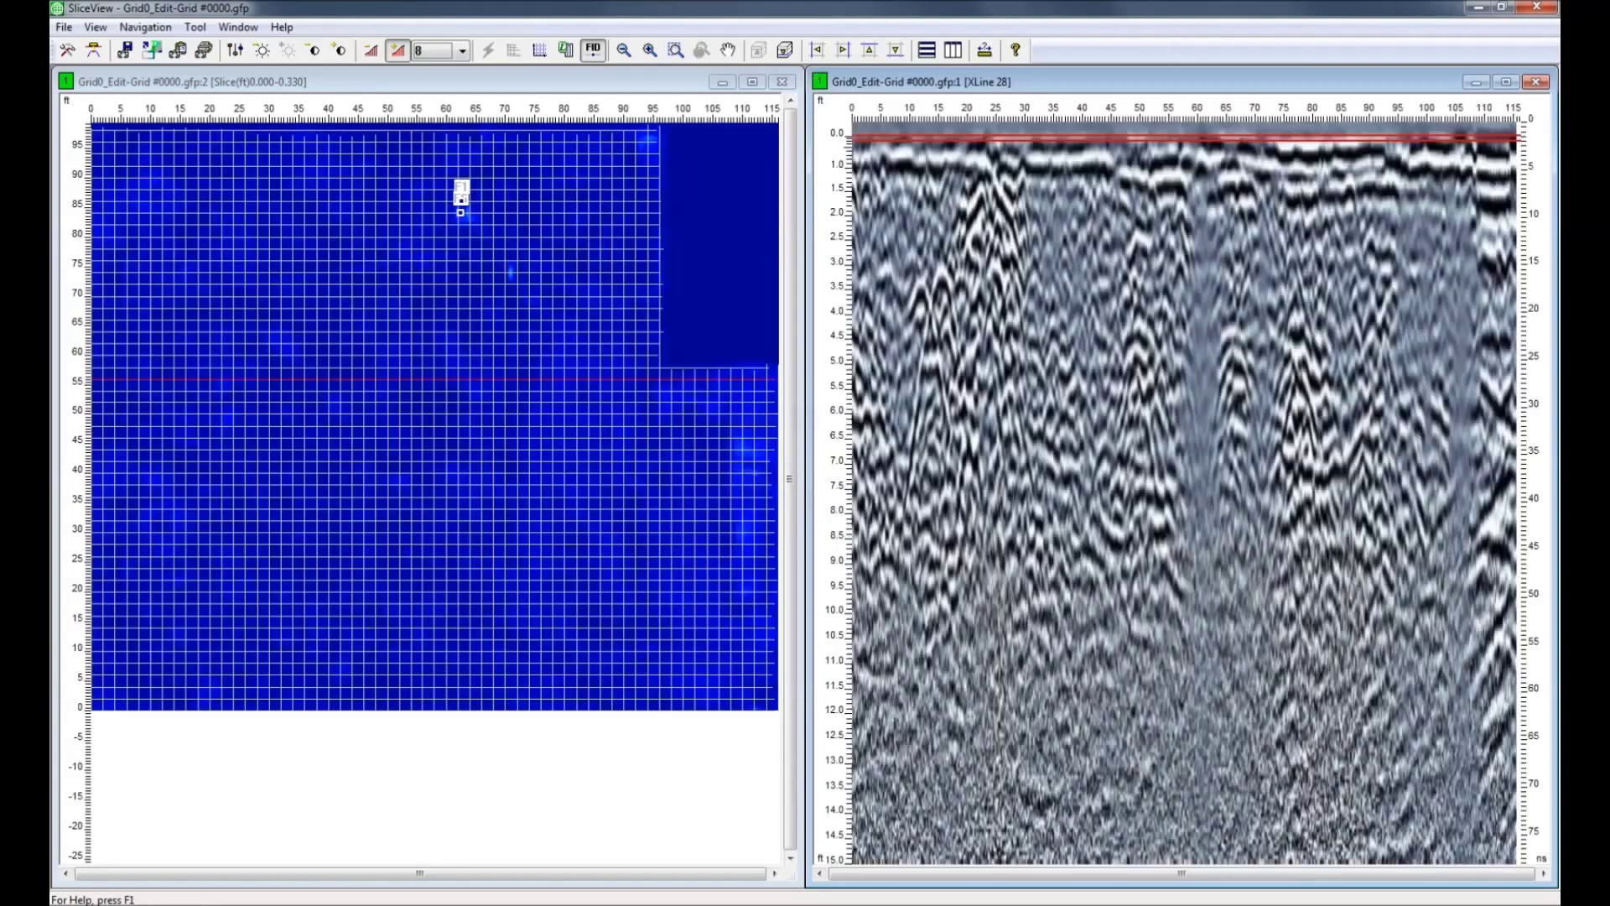
left_click(372, 52)
left_click(372, 52)
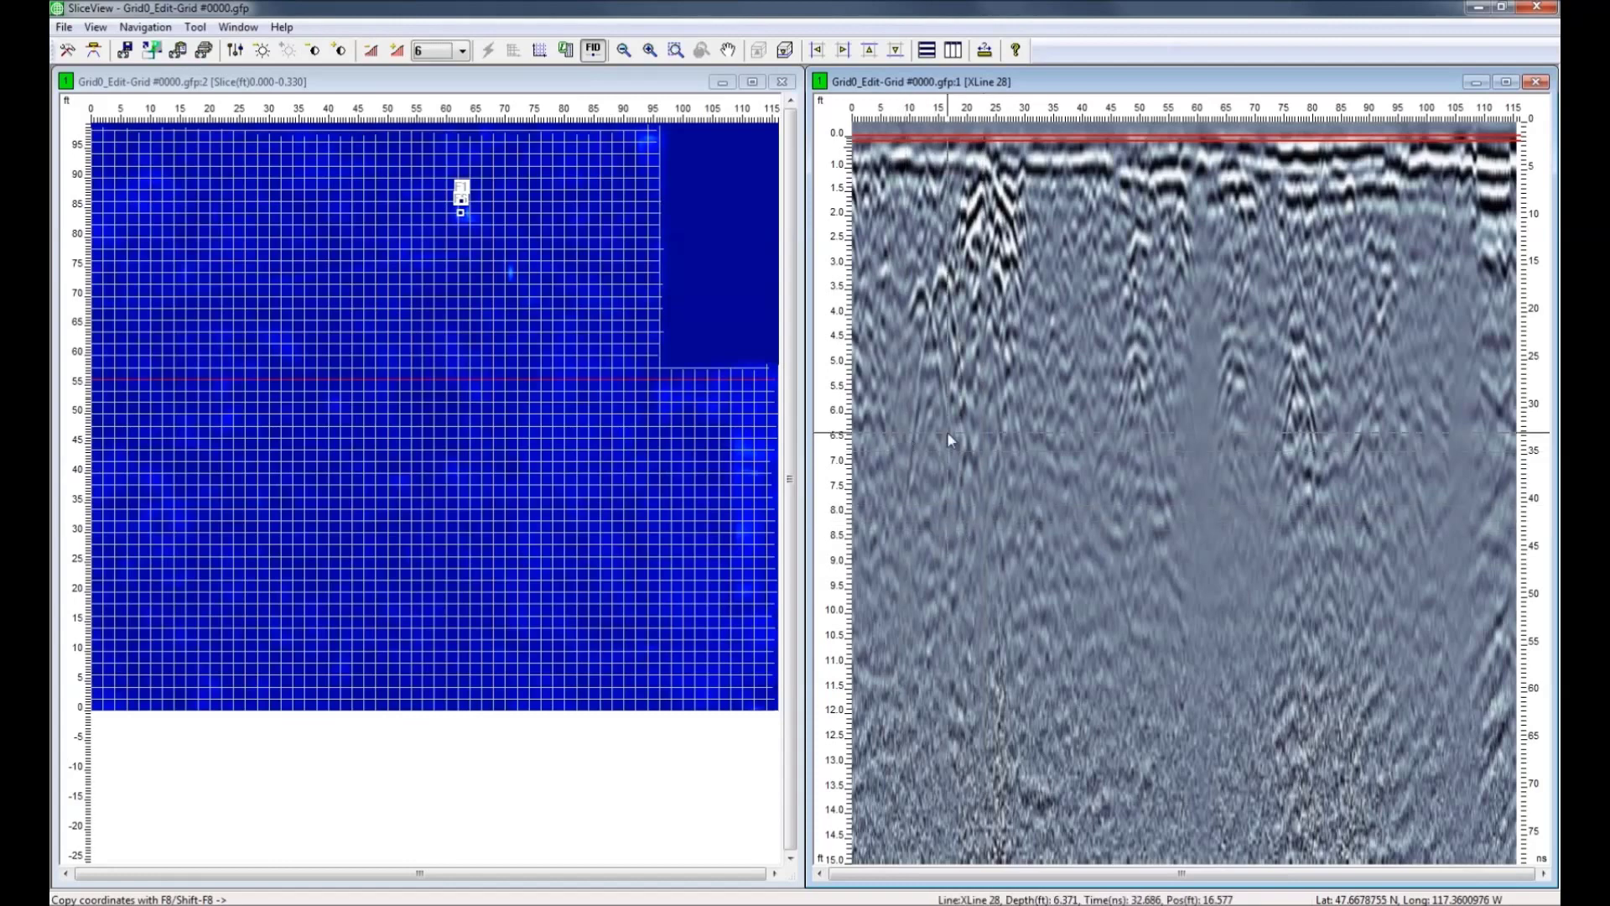
Move the depth slice down one slice at a time to 0.990-1.320 ft.
left_click(786, 52)
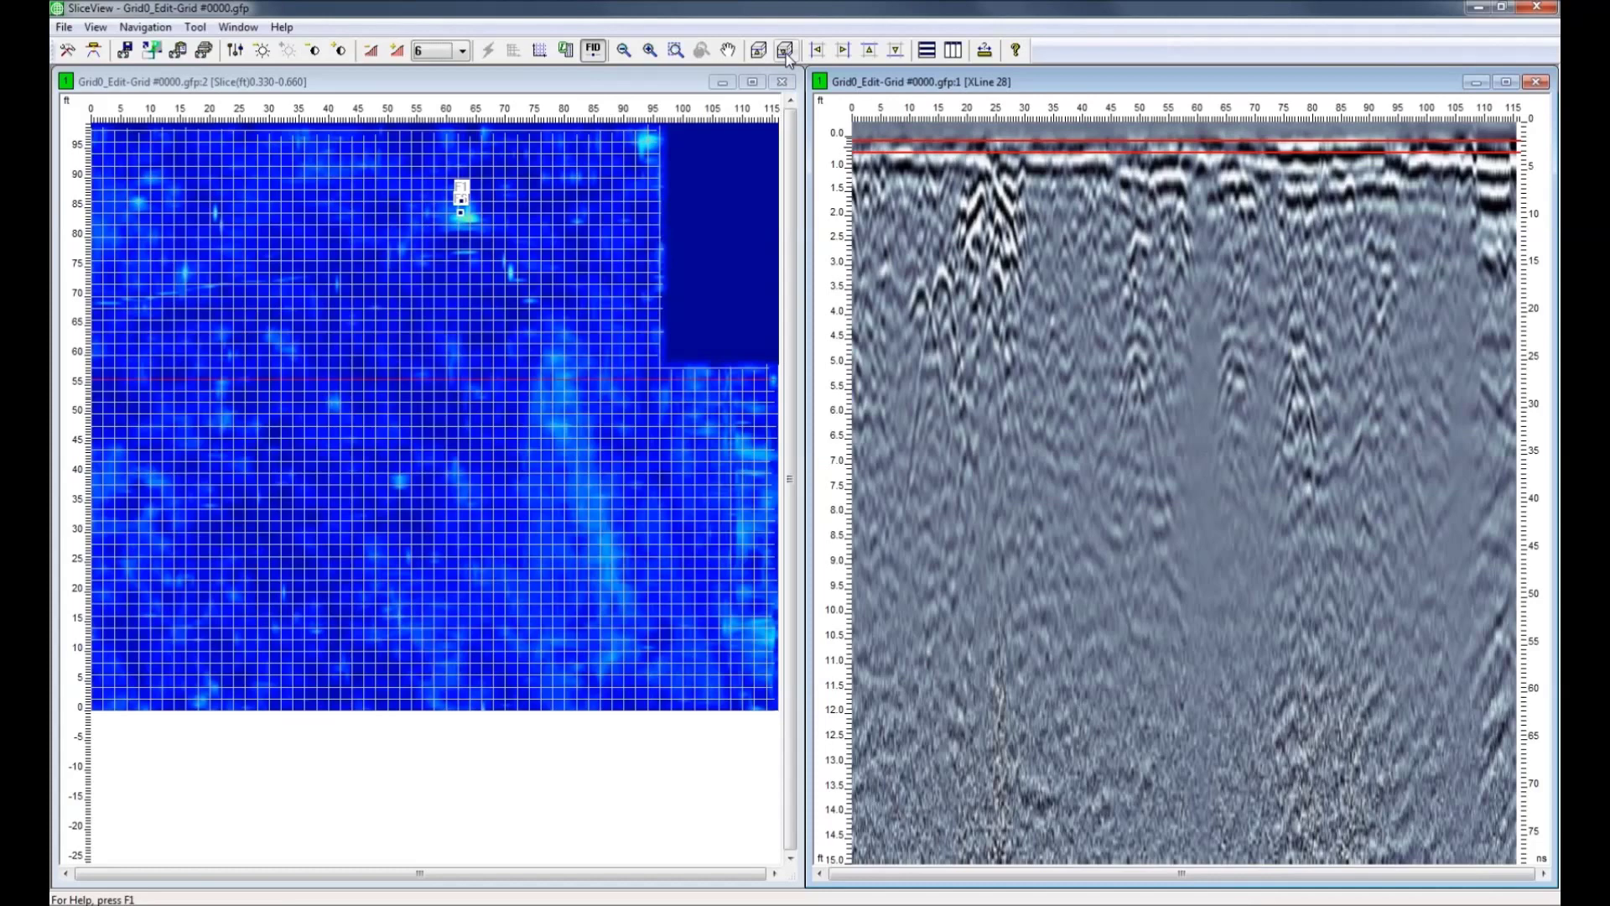
left_click(786, 52)
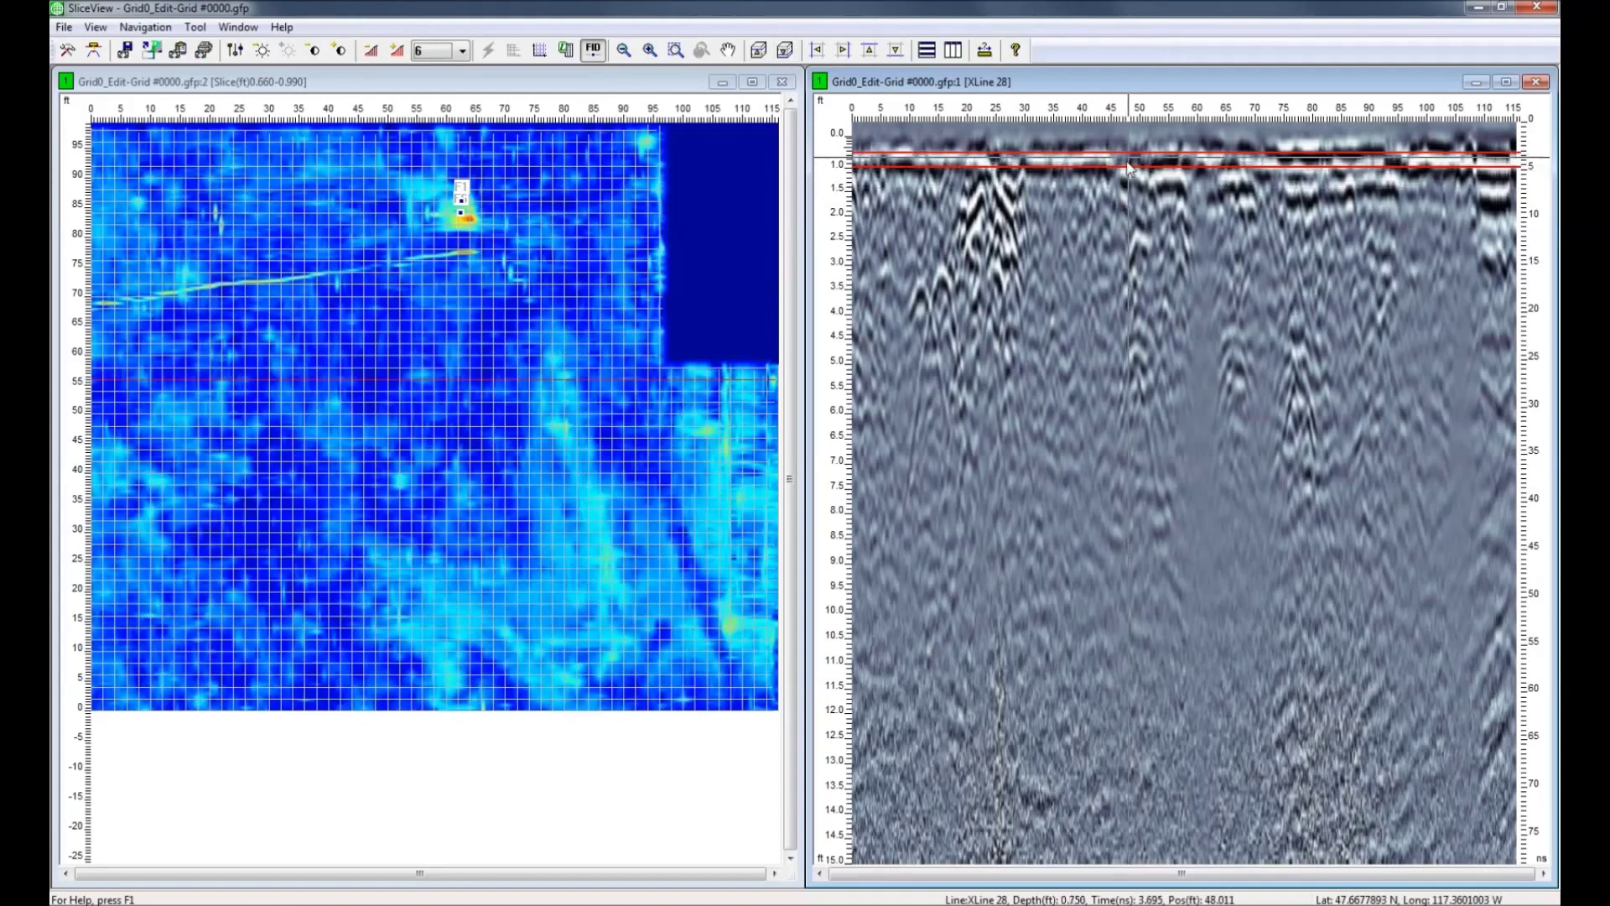
left_click(786, 52)
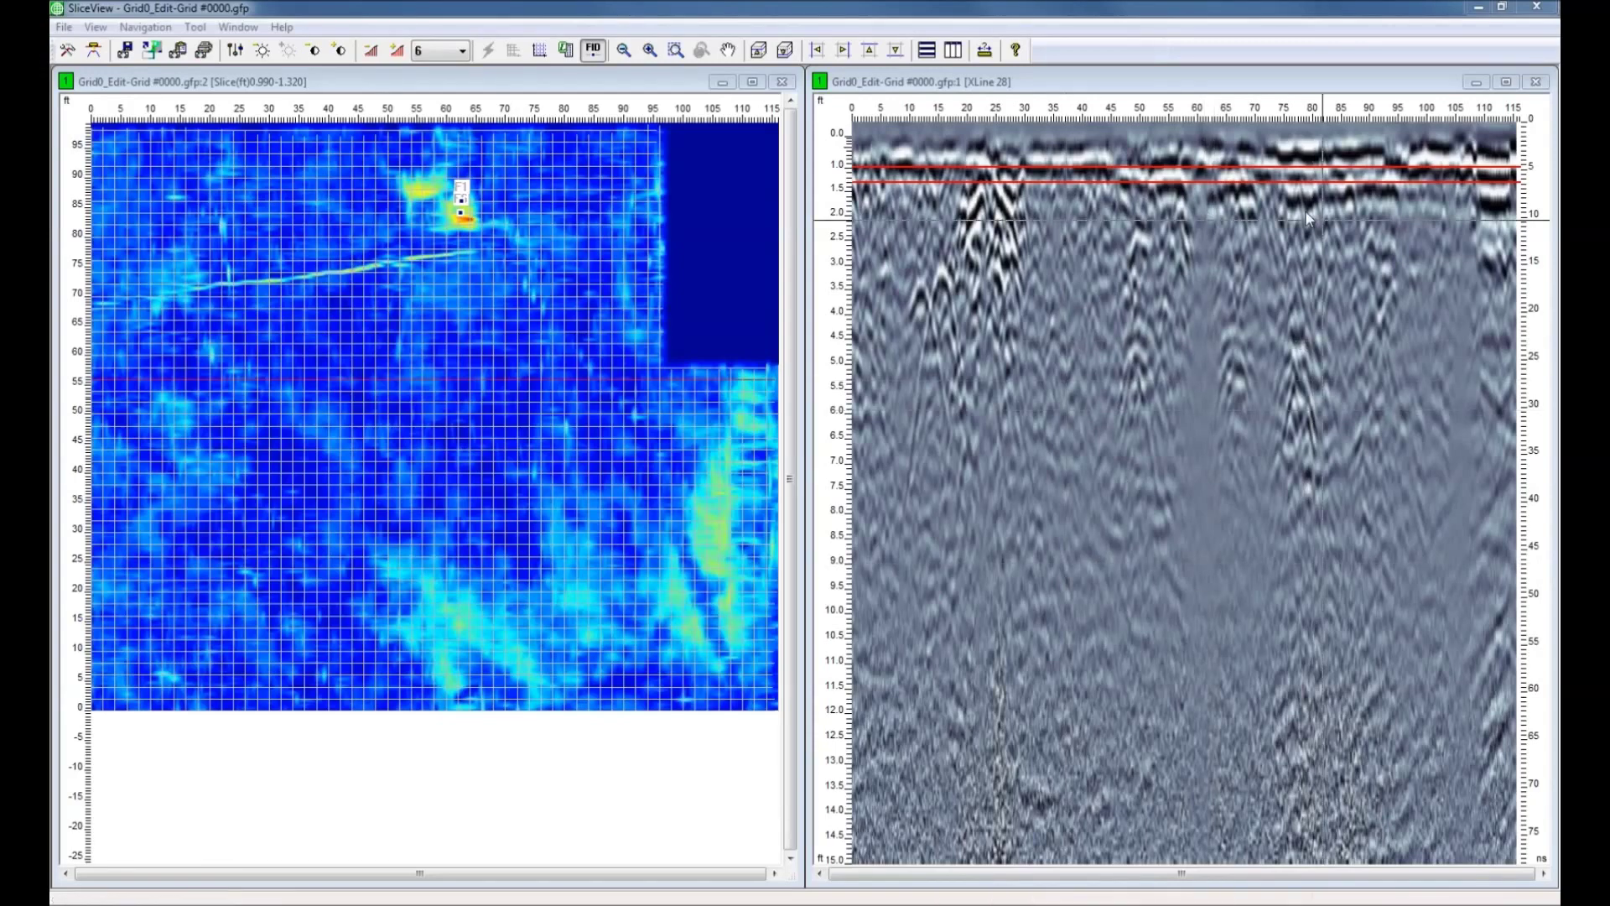
Pick depths on the XLine 28 cross-section to view the 4.290-4.620, 5.610-5.940 and 1.980-2.310 ft slices and a shallower one.
left_click(1151, 351)
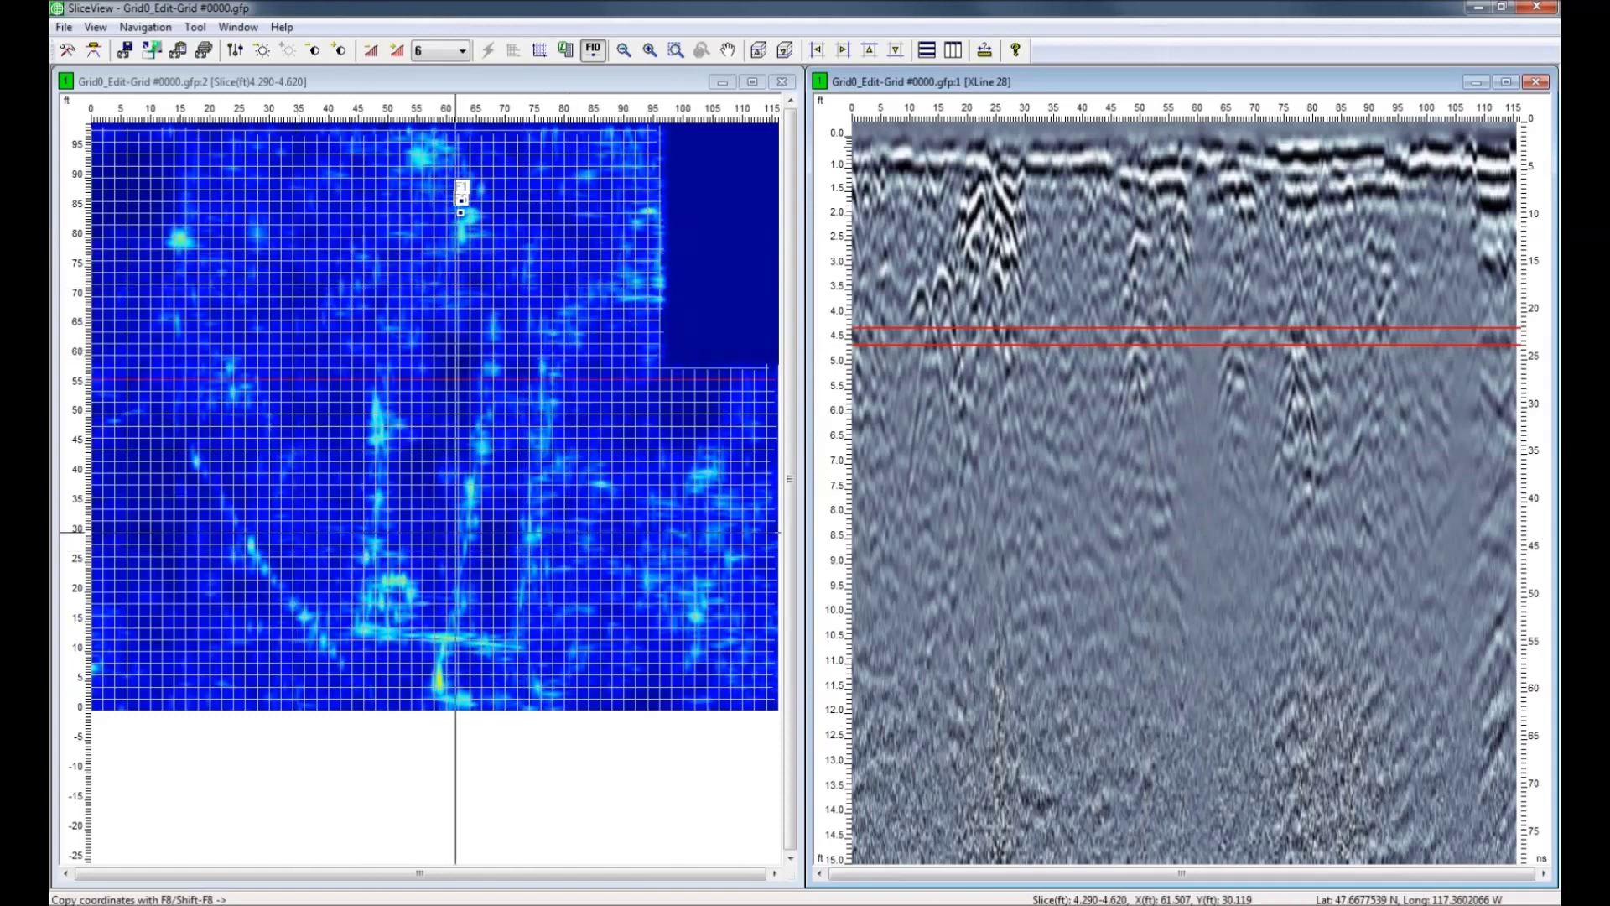
left_click(1182, 394)
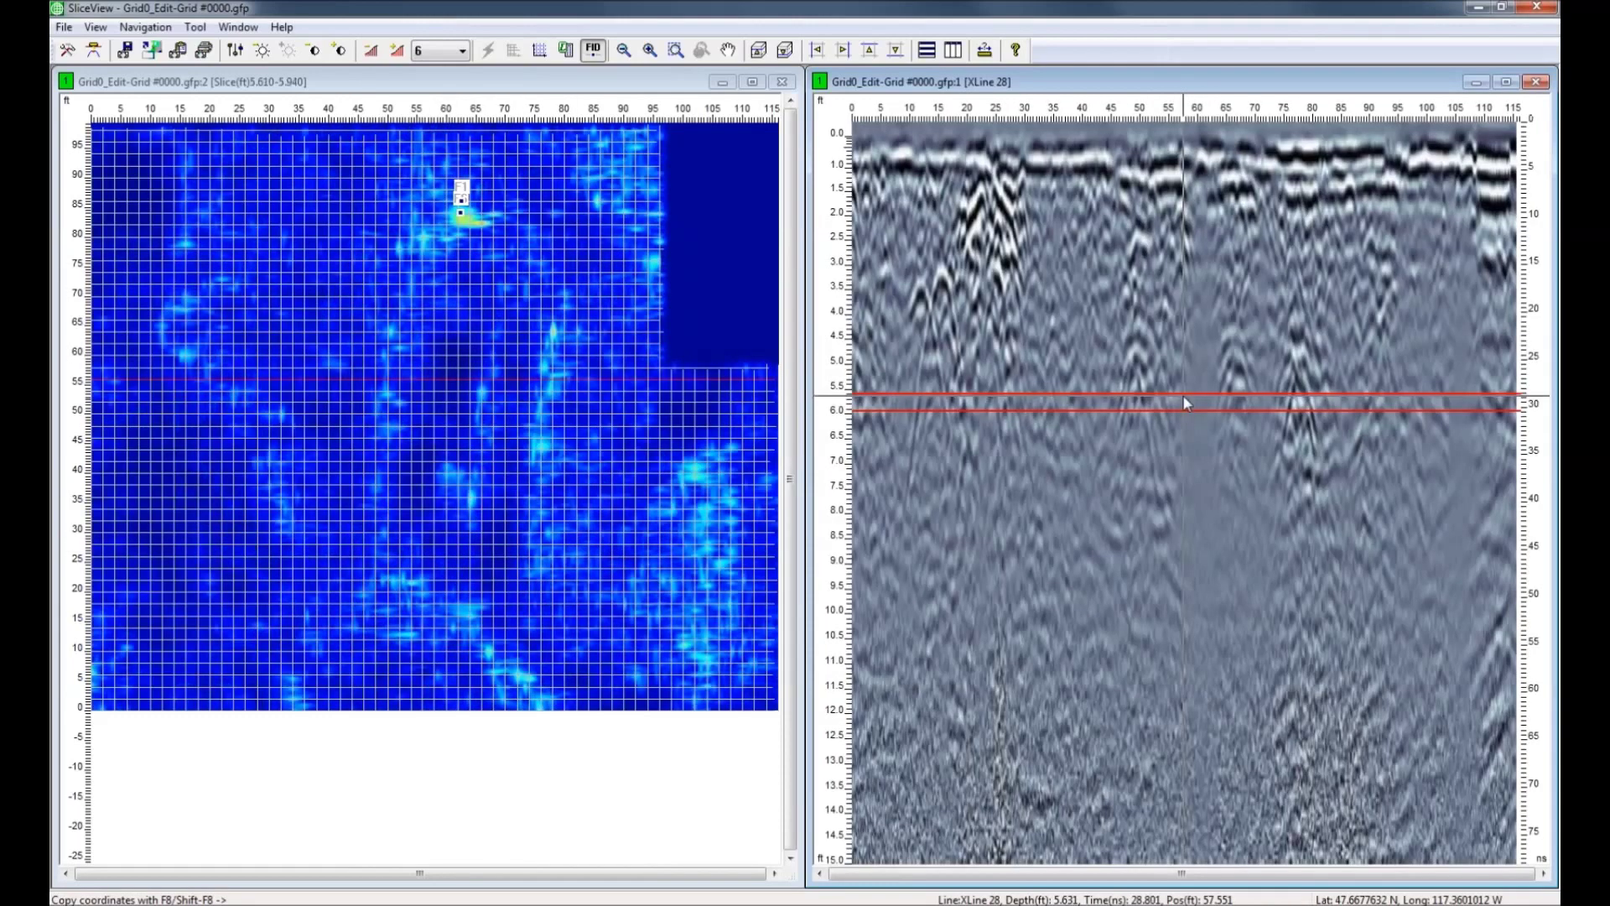
left_click(1182, 304)
left_click(1178, 219)
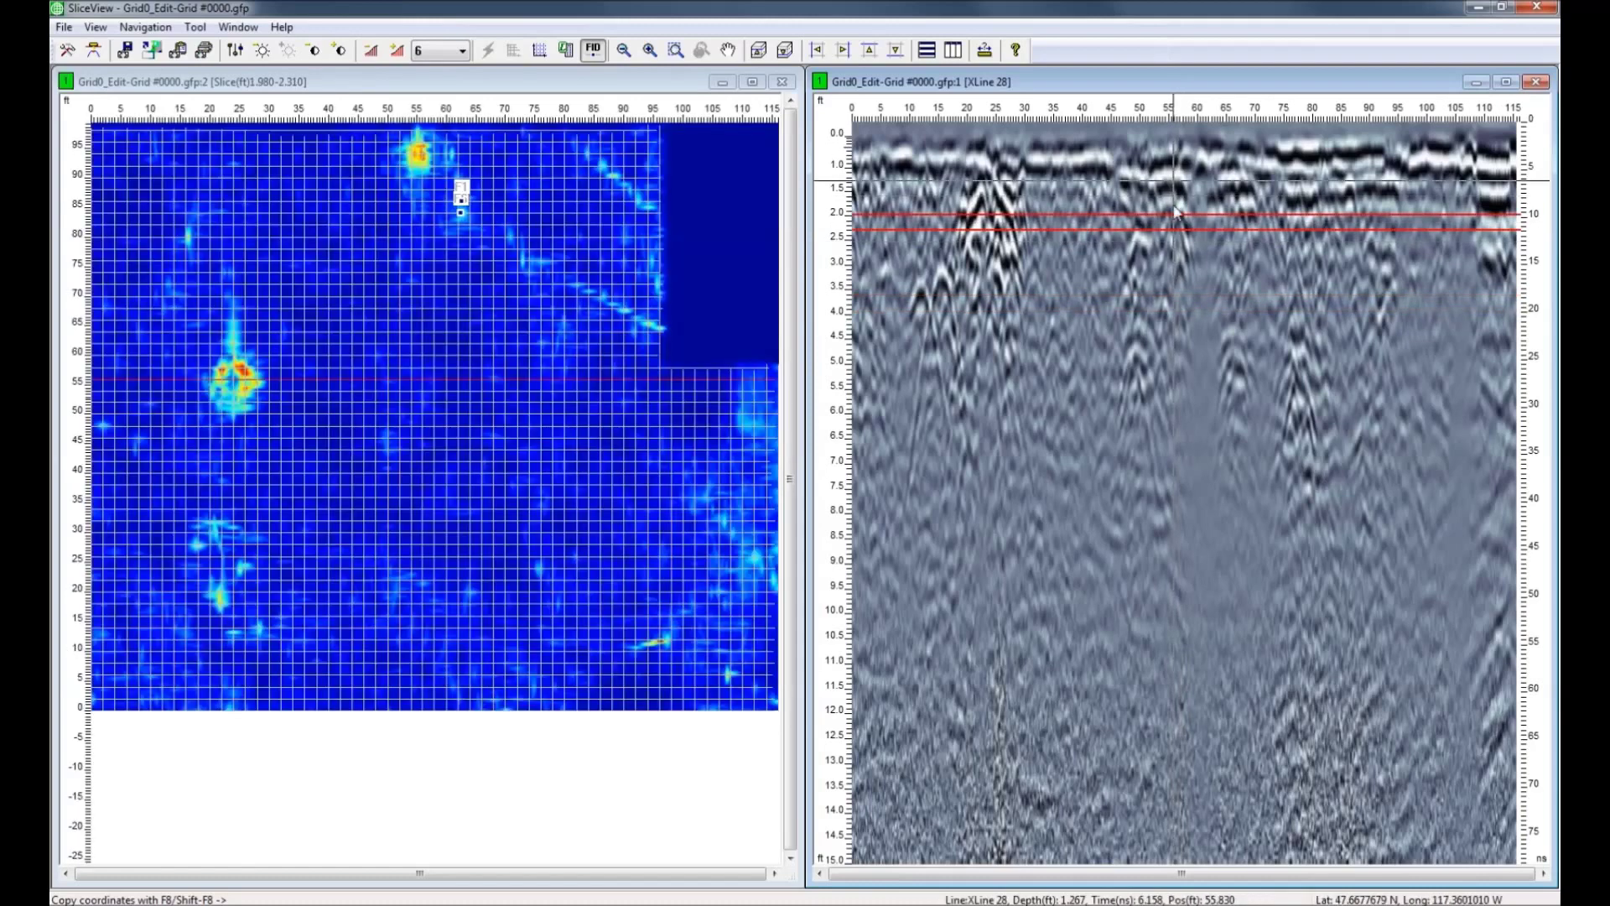
left_click(1178, 175)
View slices at increasing depths down to about 11 ft and return to the 2.310-2.640 ft slice.
left_click(1175, 353)
left_click(1181, 438)
left_click(1190, 550)
left_click(1190, 676)
left_click(1150, 364)
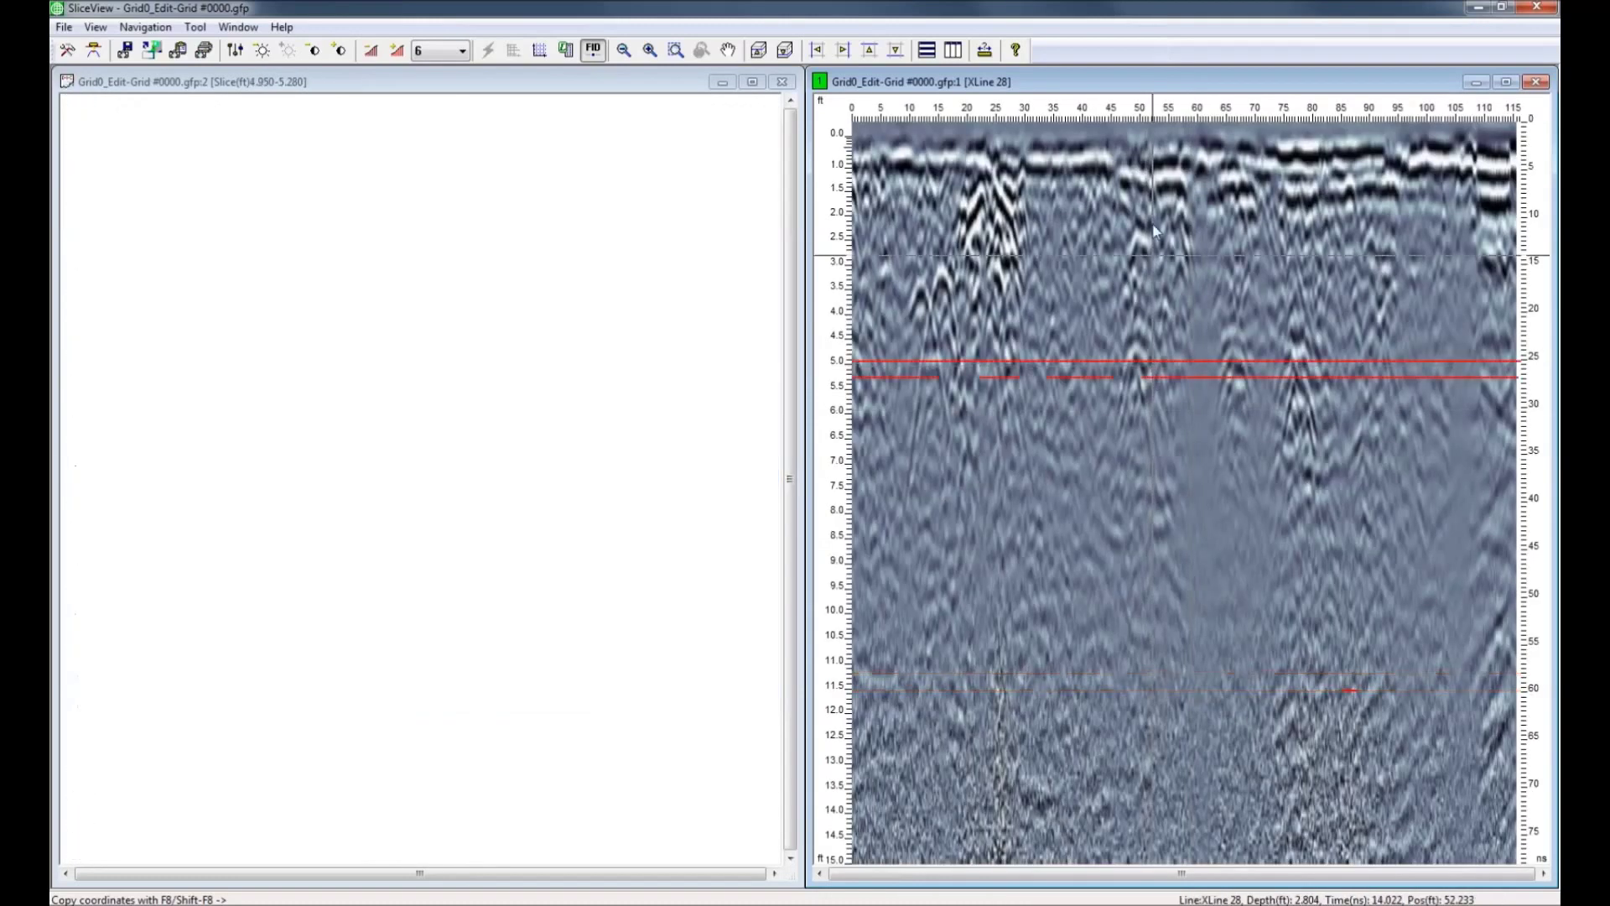
left_click(1153, 228)
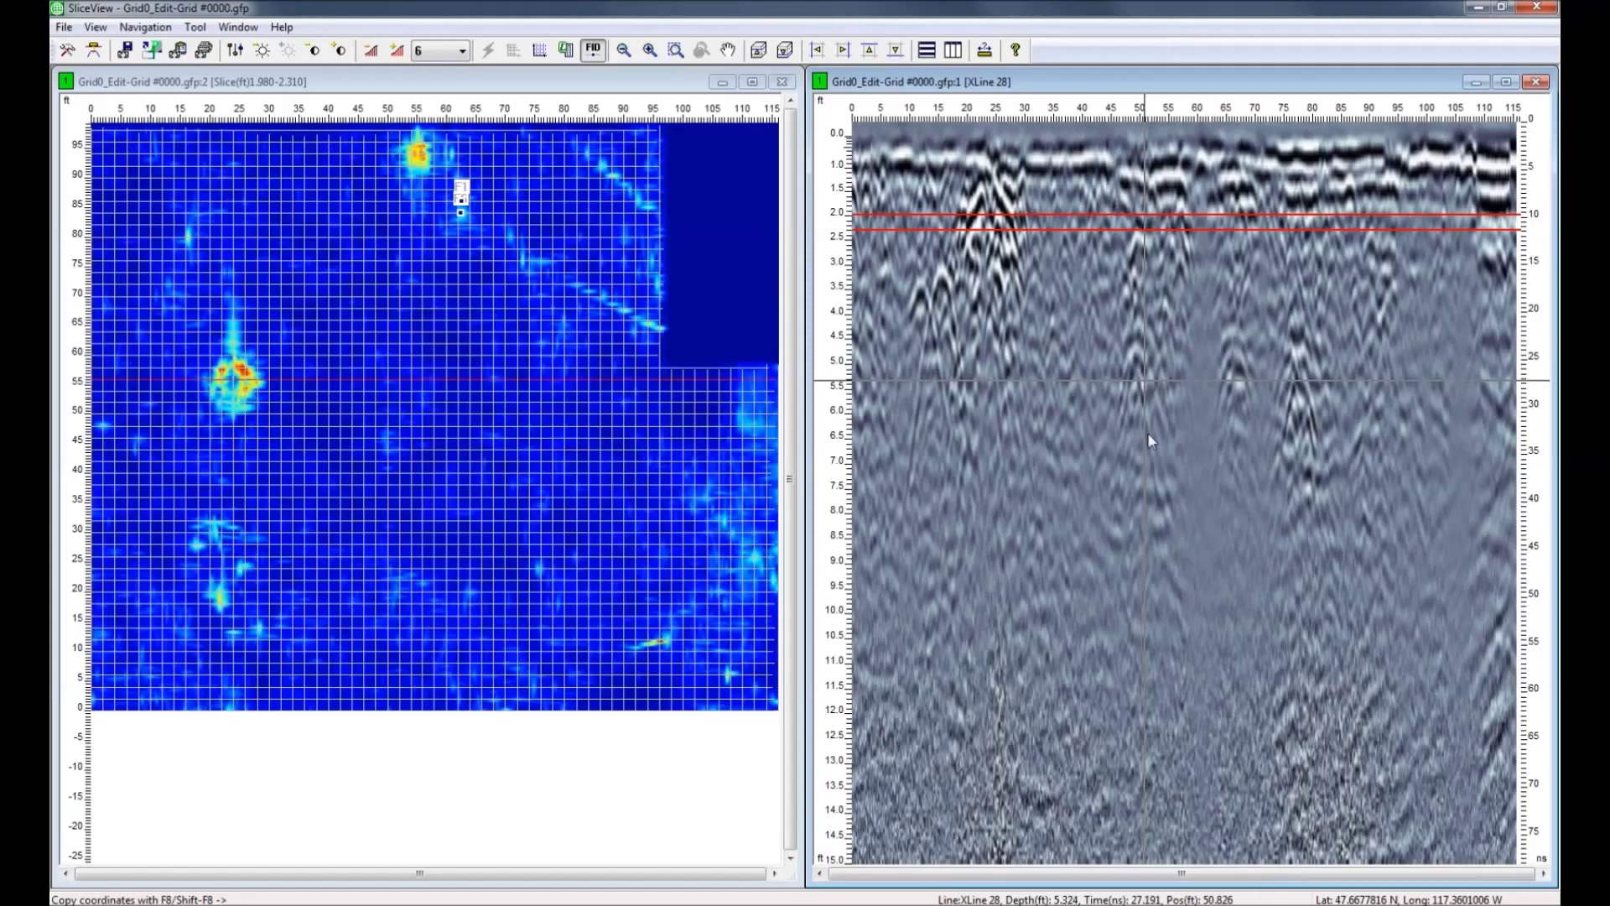
left_click(942, 241)
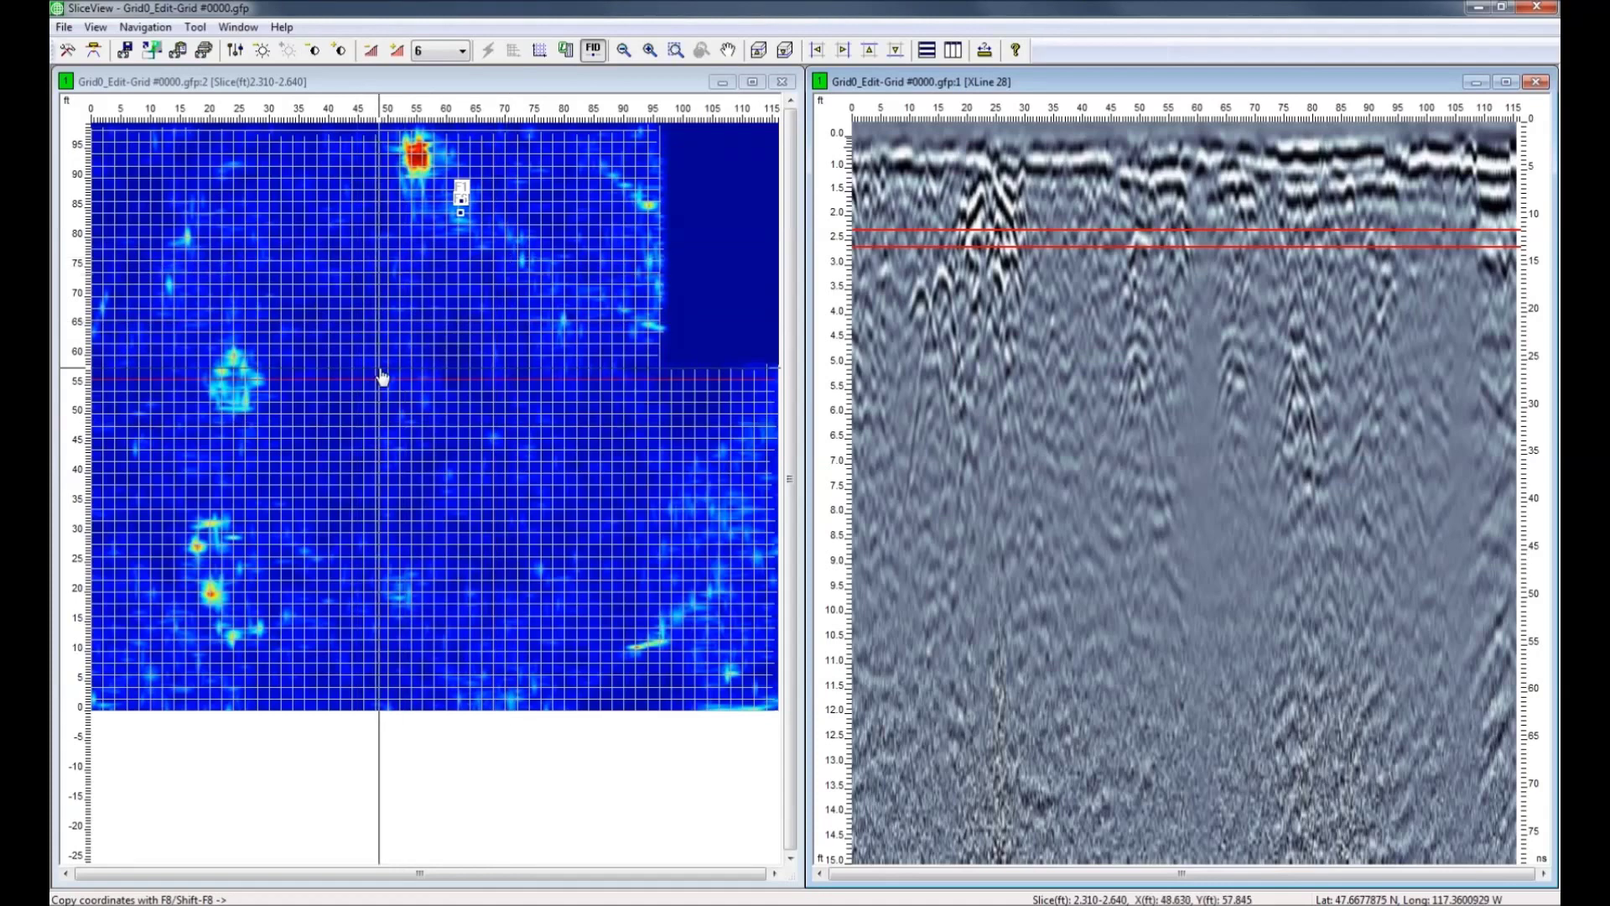
Compare gain levels 1 and 2 on the depth slice, set its gain to 8, and reactivate the line view.
left_click(447, 87)
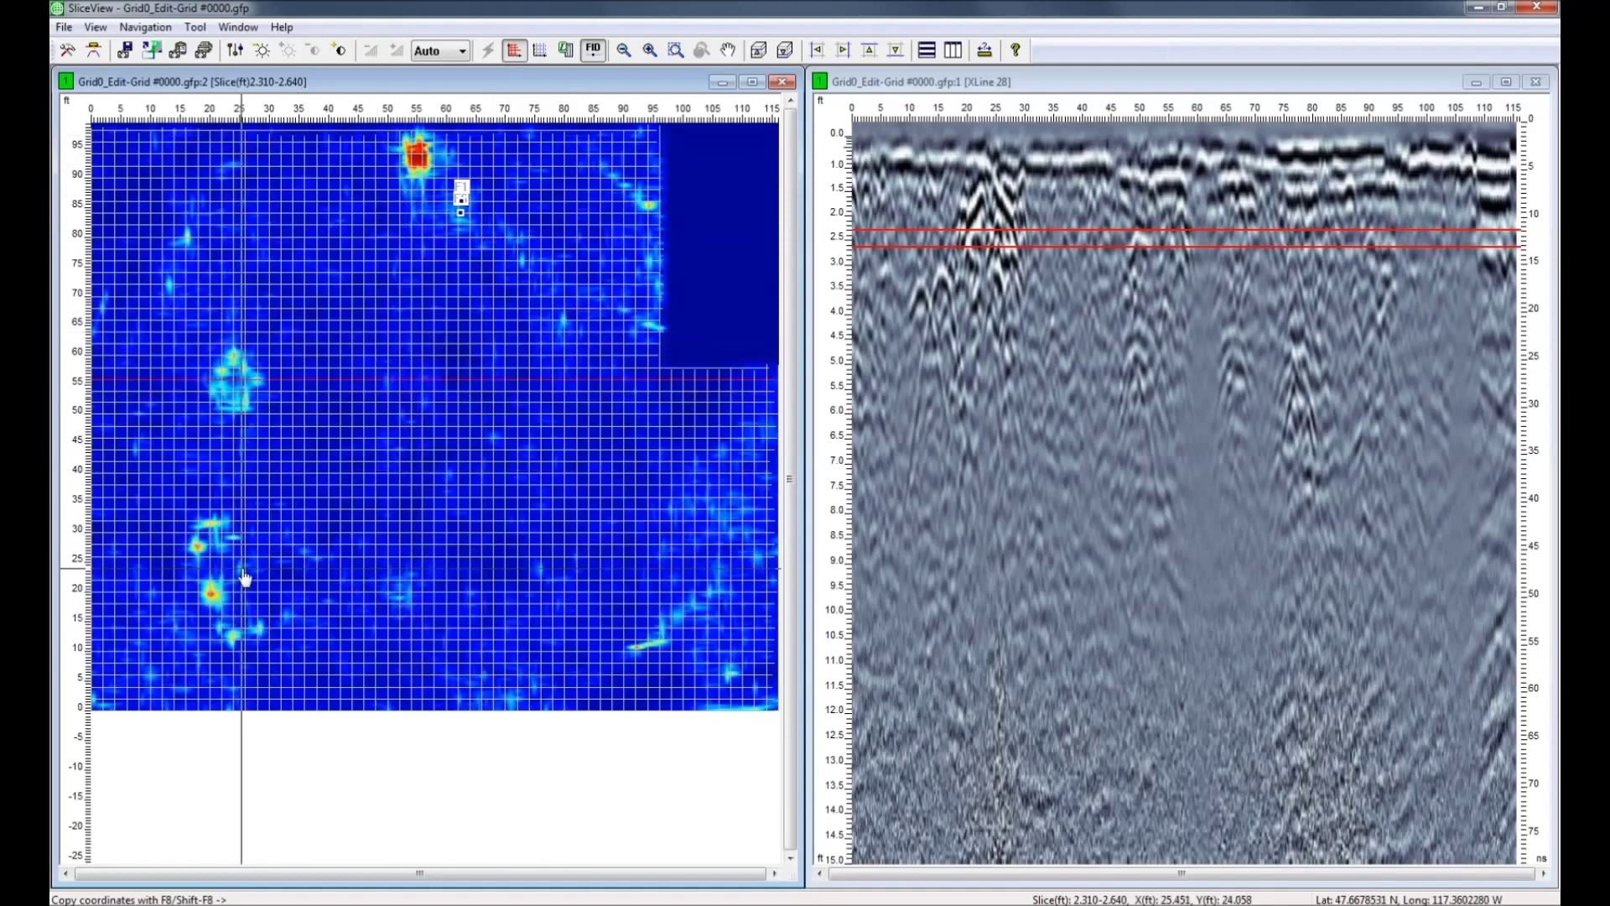
left_click(462, 51)
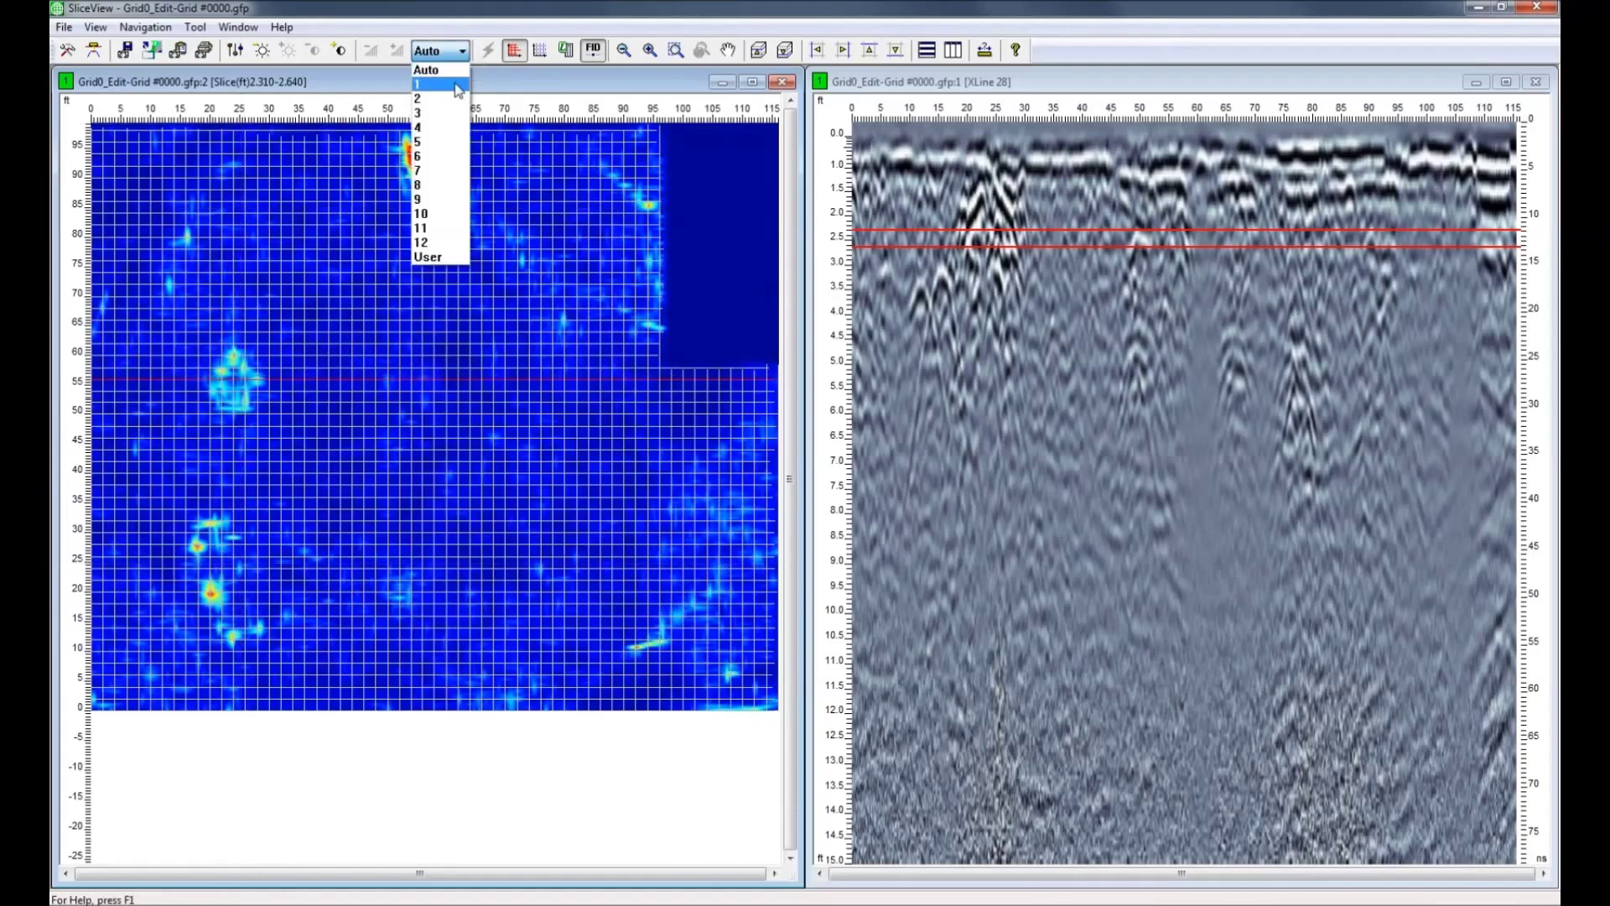
left_click(458, 85)
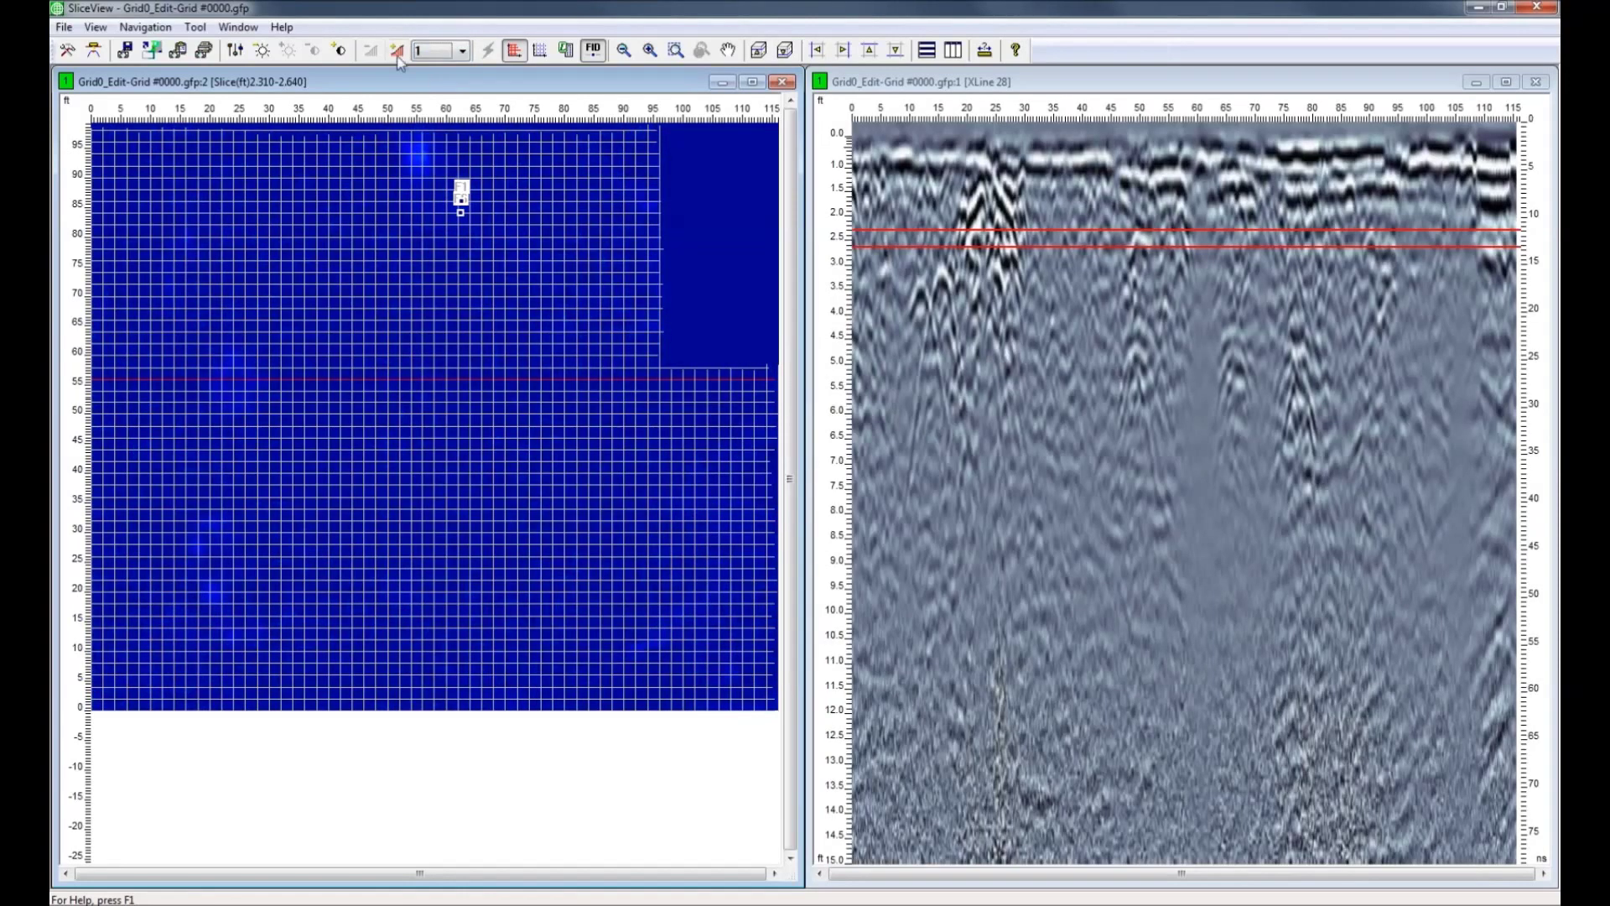
left_click(397, 50)
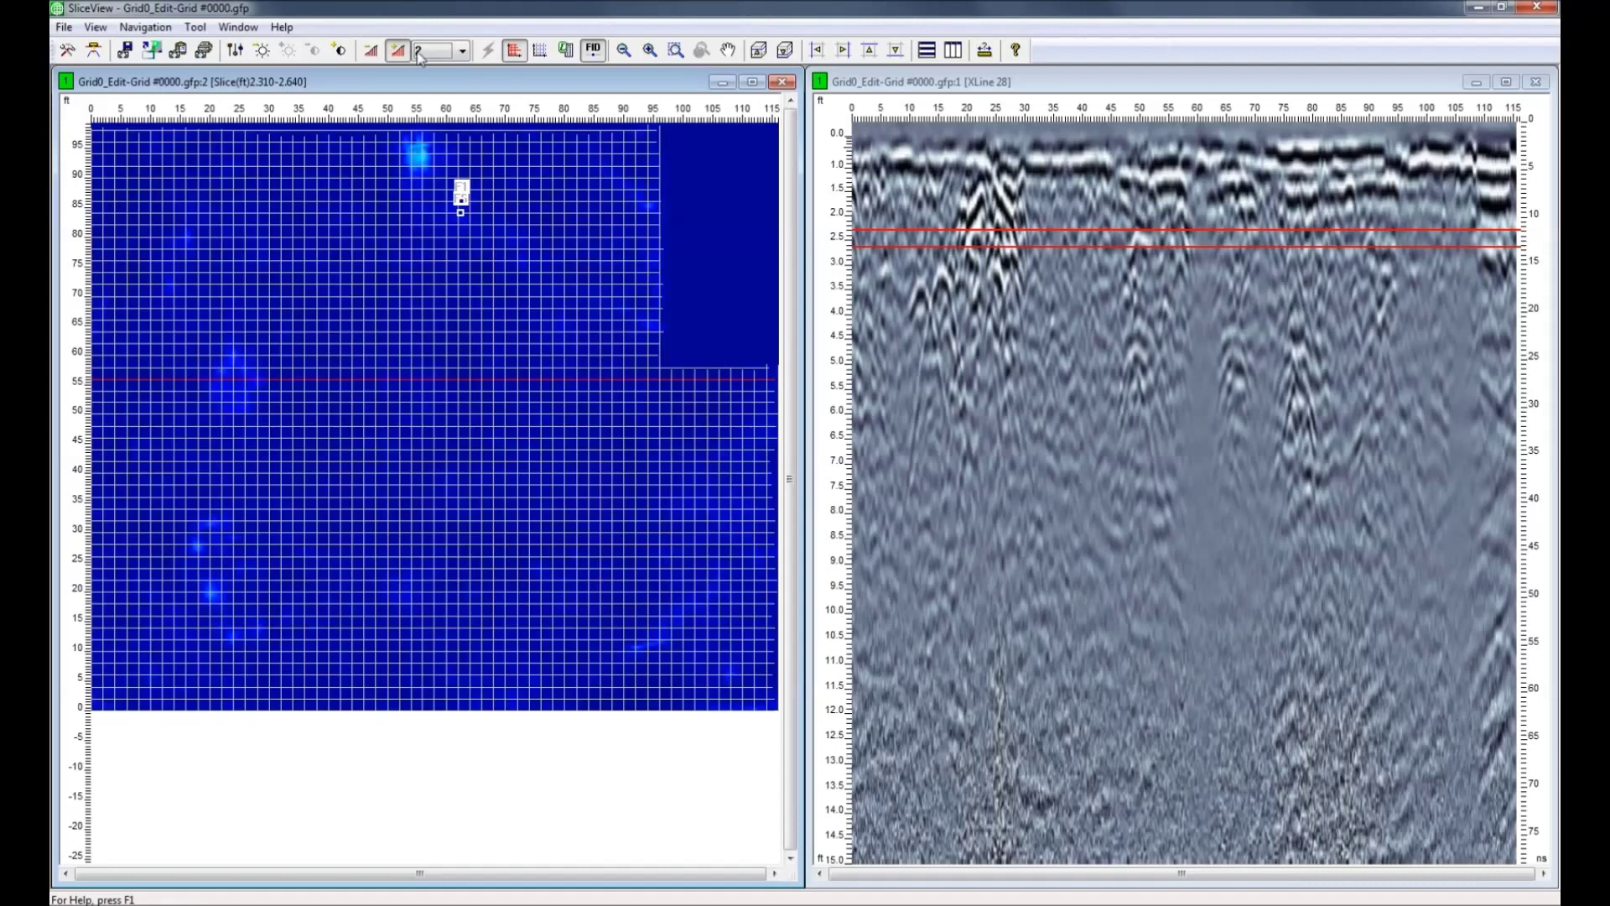
left_click(463, 51)
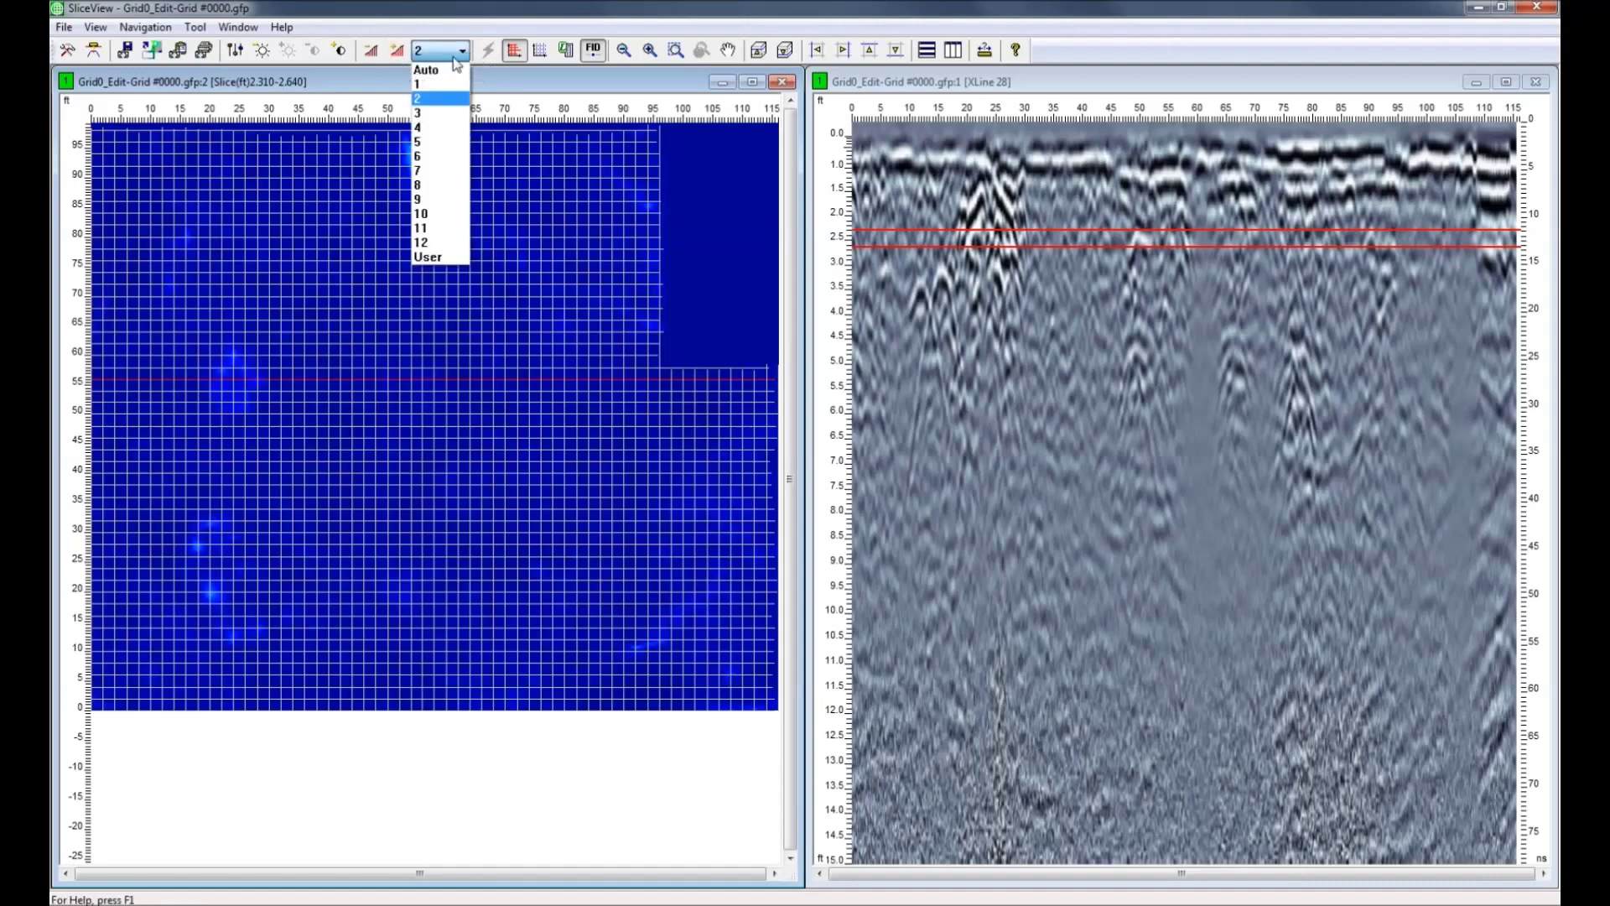
left_click(437, 185)
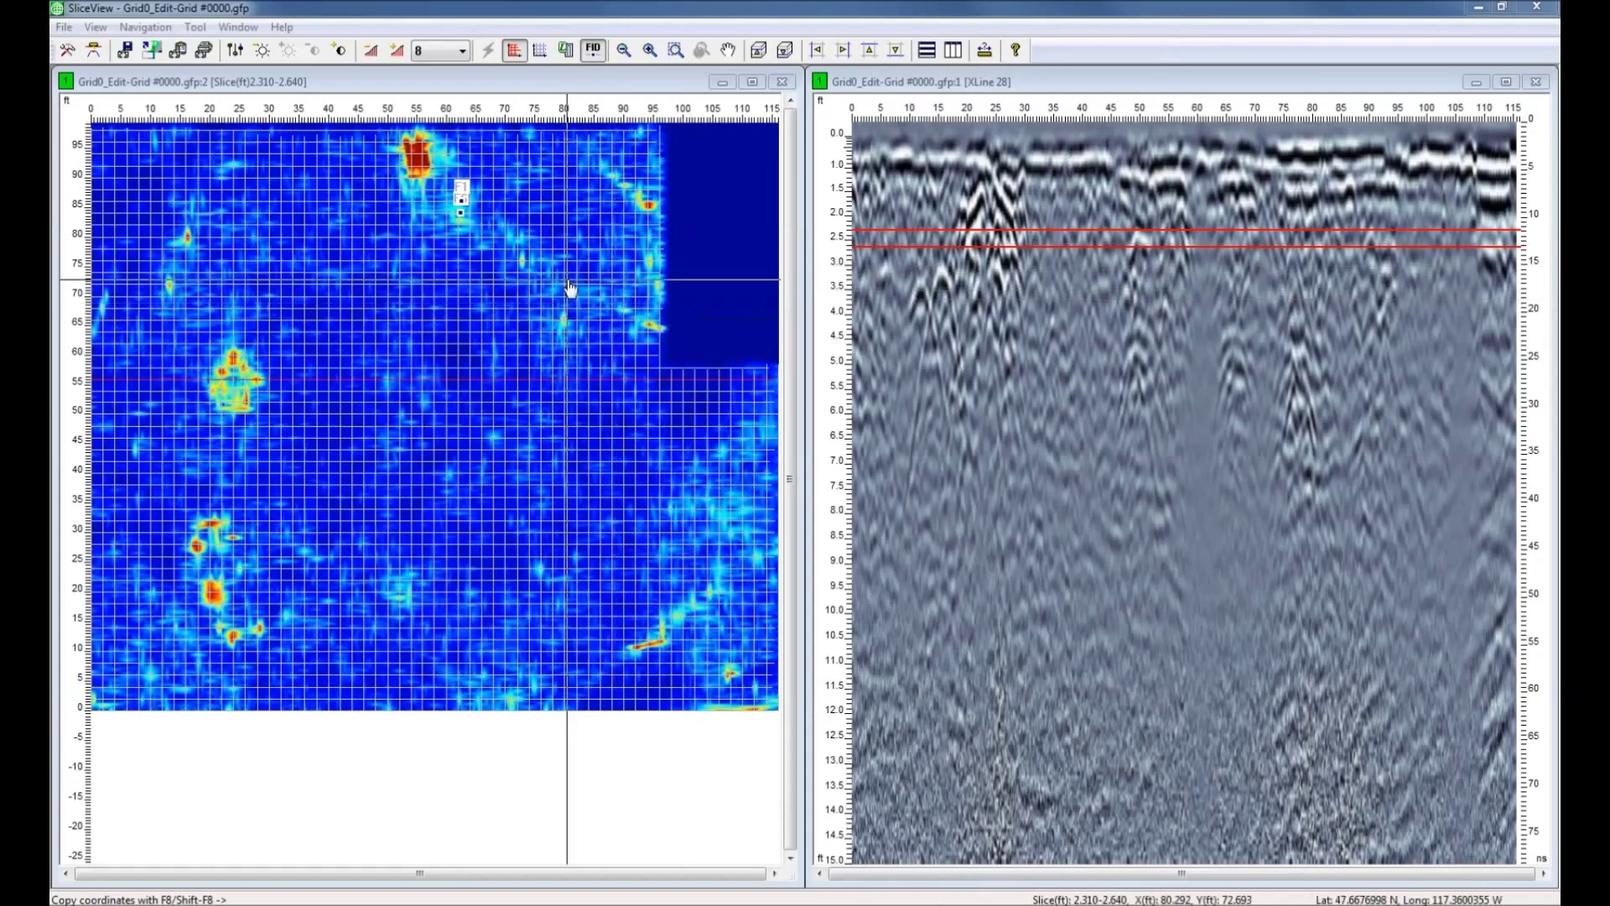
left_click(1092, 374)
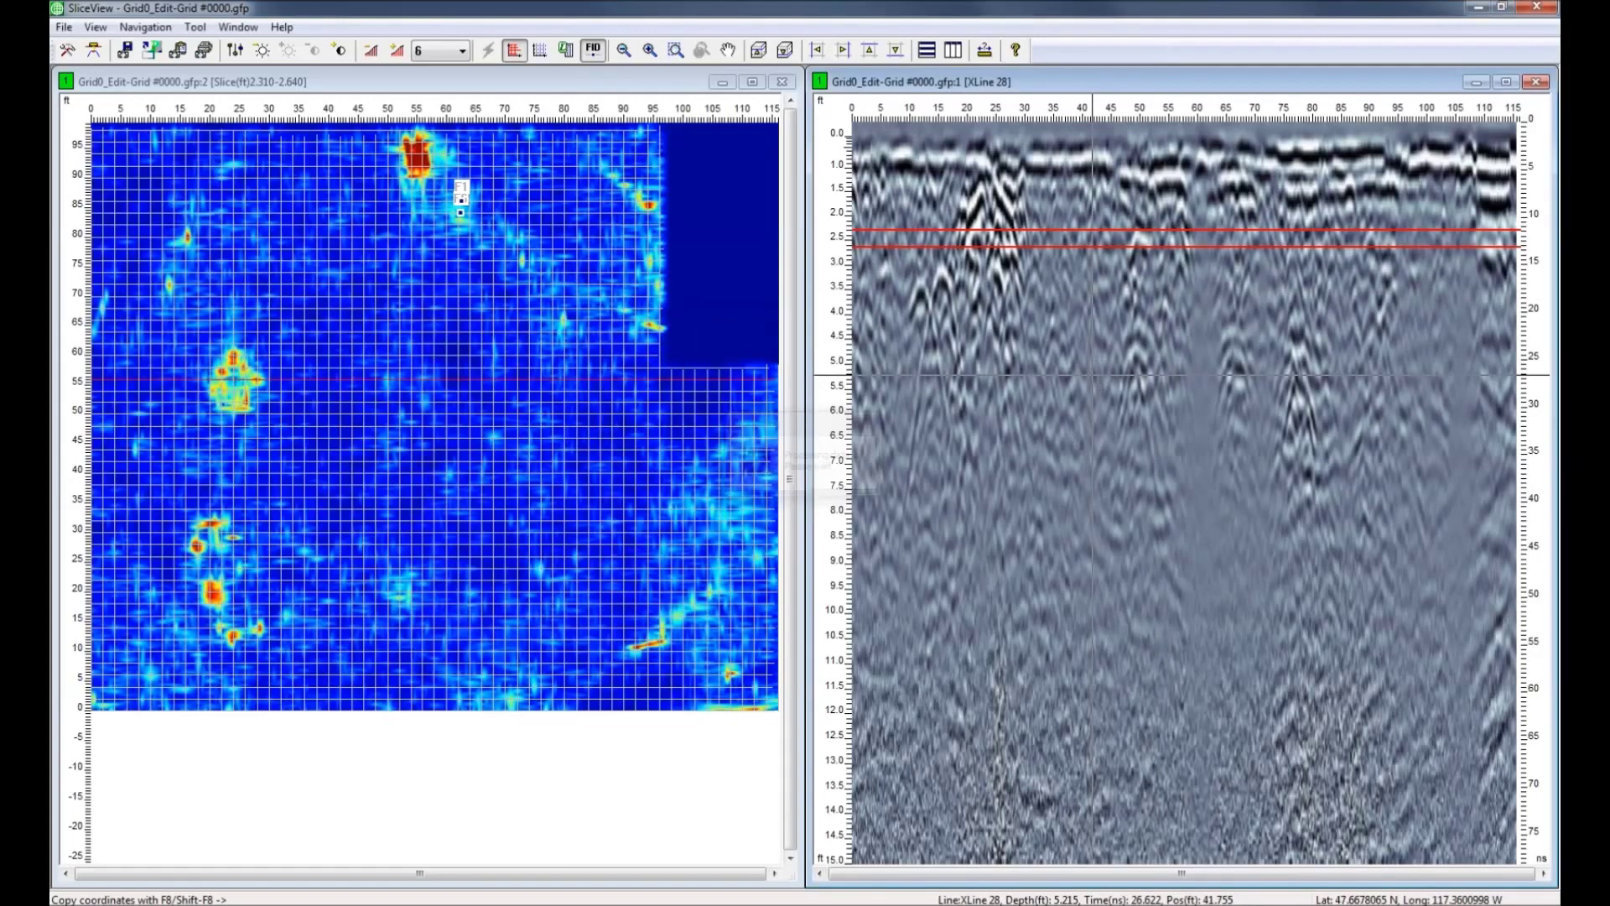
Move the depth slice down to 4.950-5.280 ft, and display XLine 41 and YLine 39 near the linear feature around X 78 ft.
key("Up")
key("Down")
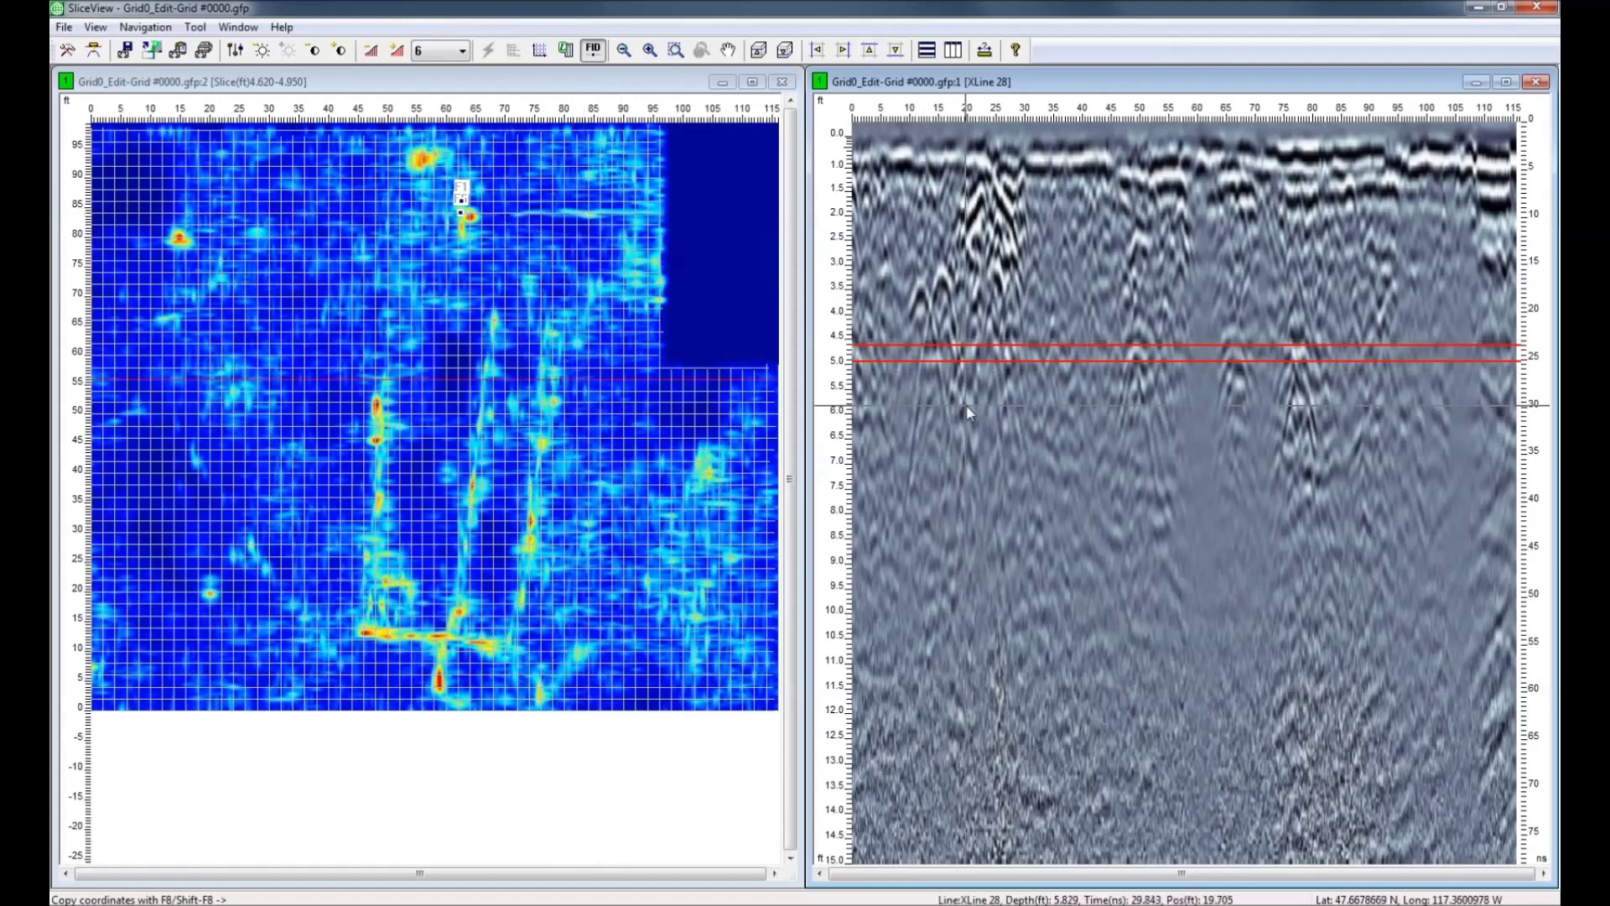
key("Down")
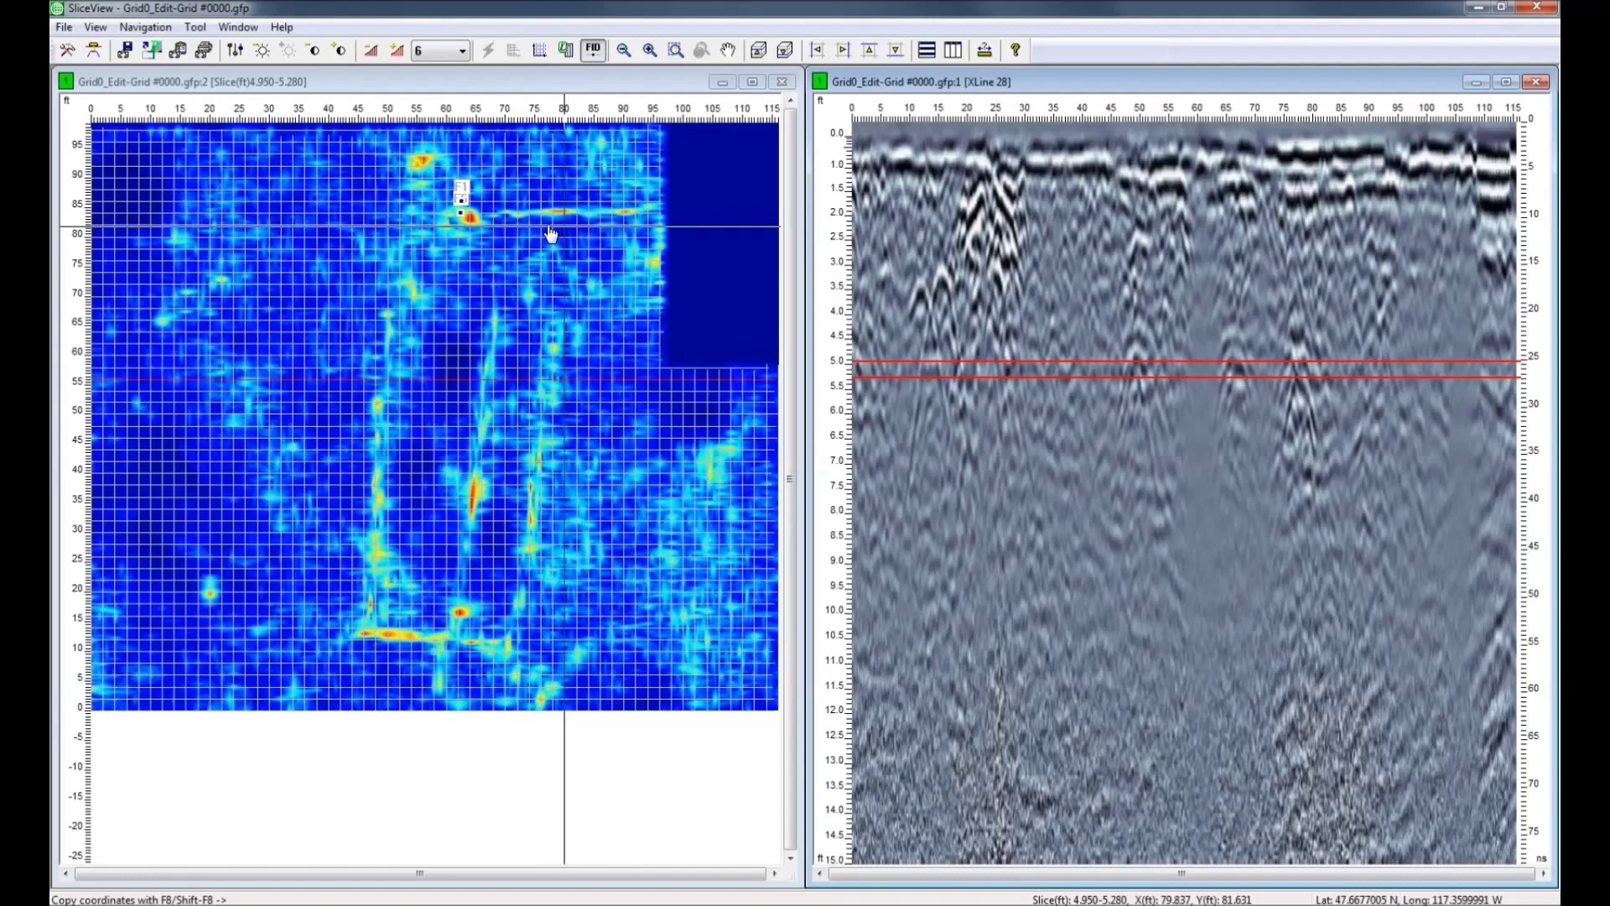
left_click(554, 223)
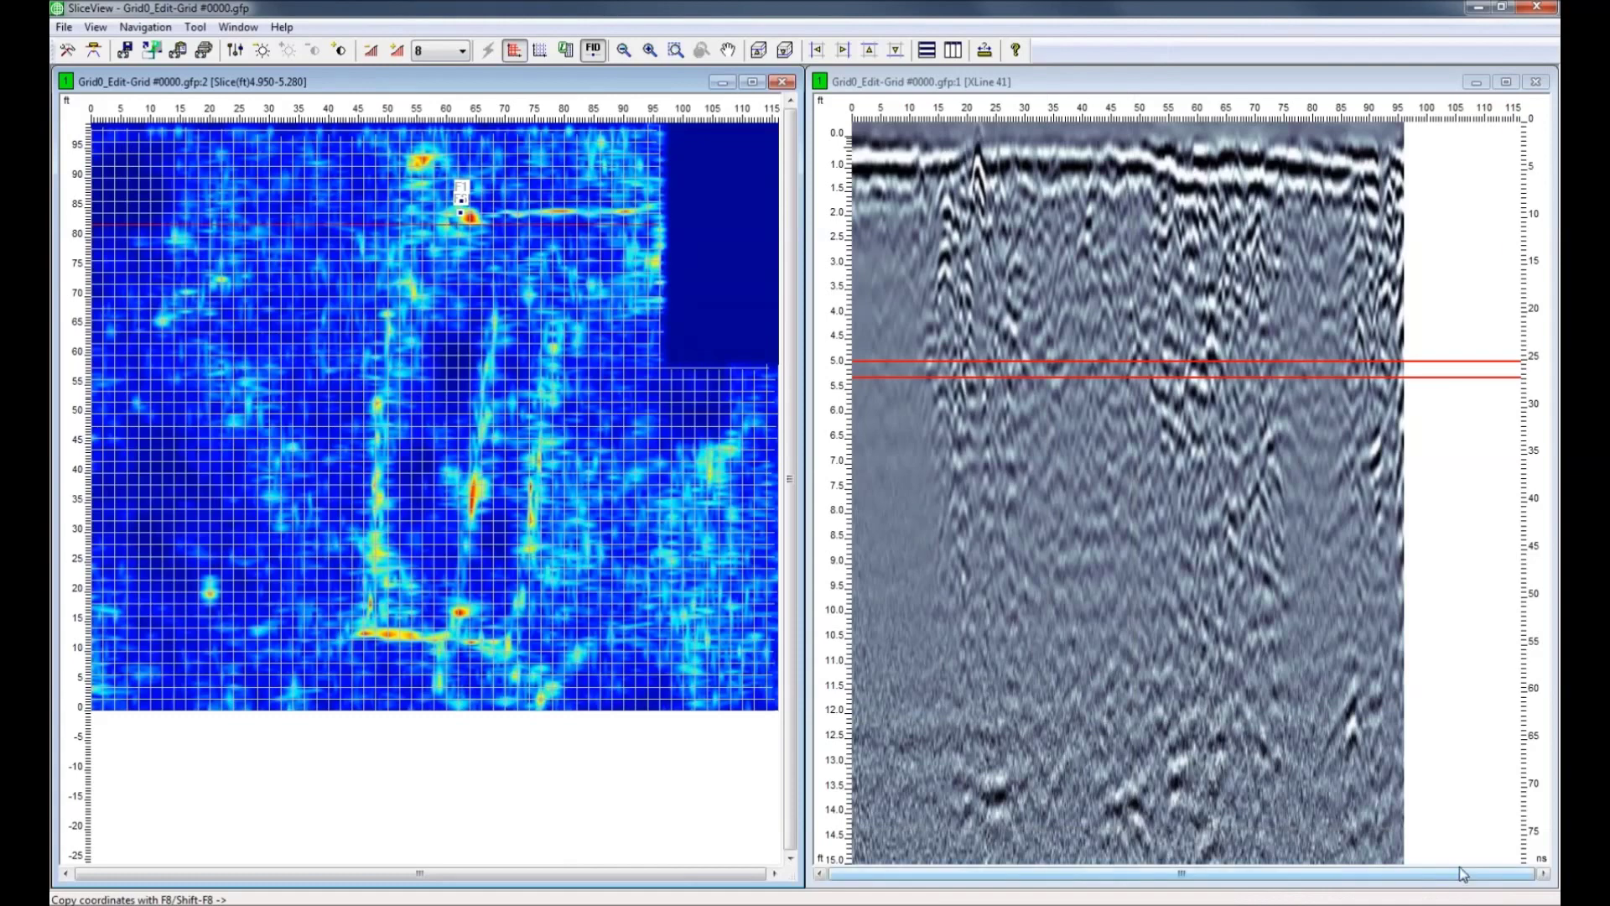
right_click(560, 233)
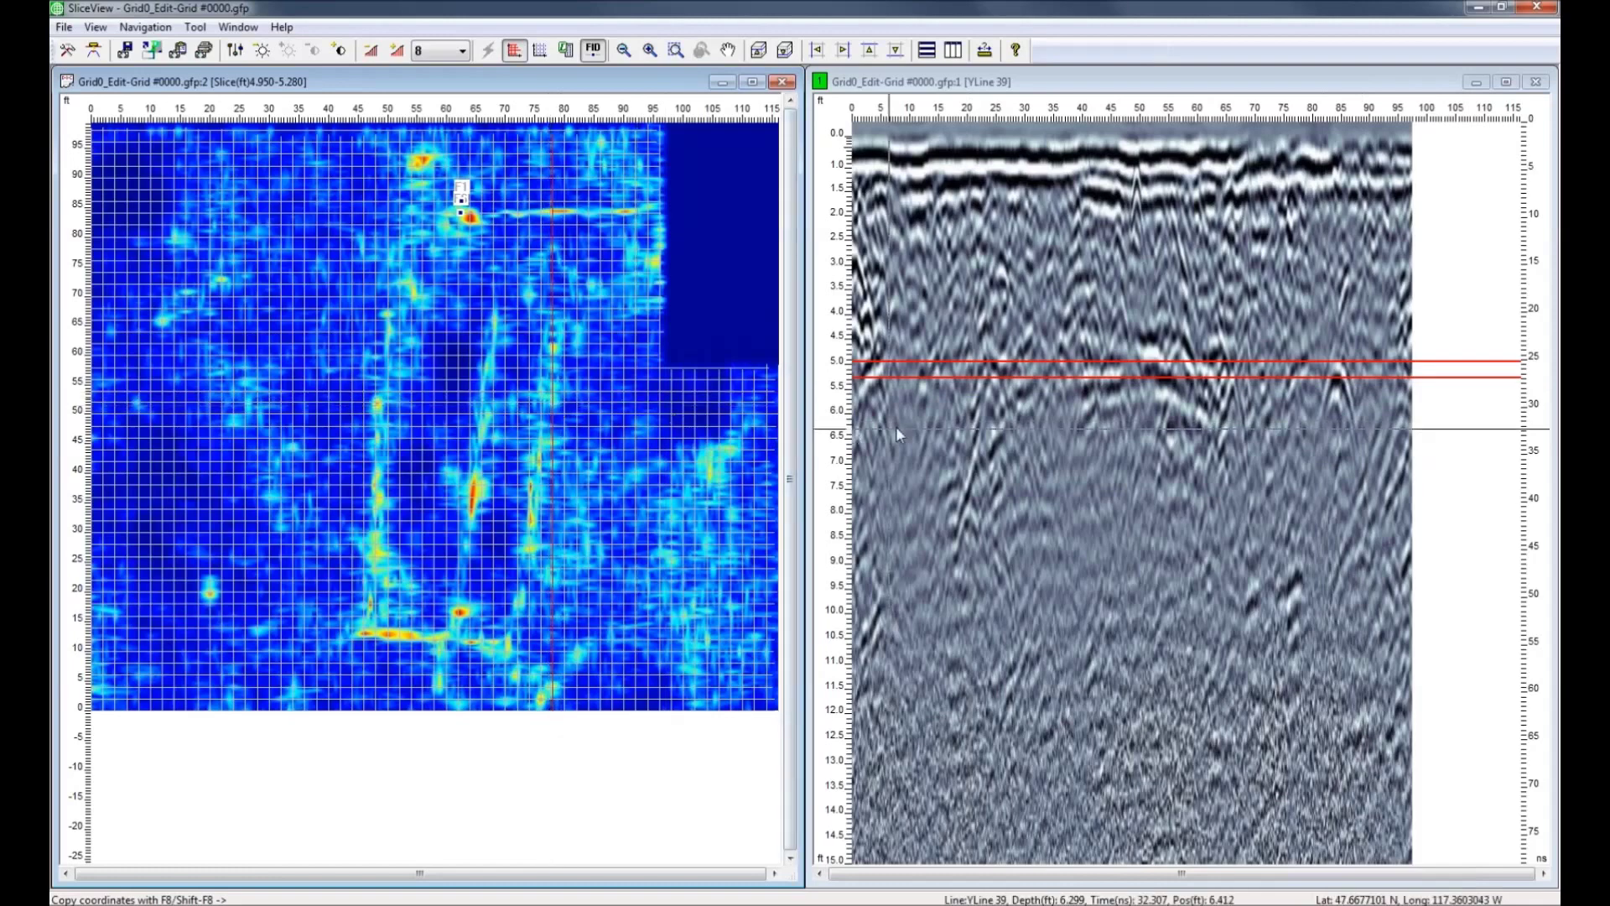
Start hyperbola velocity calibration on YLine 39 and fit the curve's apex and width to the reflection near position 84.5 ft.
left_click(676, 51)
left_click_drag(1265, 316, 1395, 543)
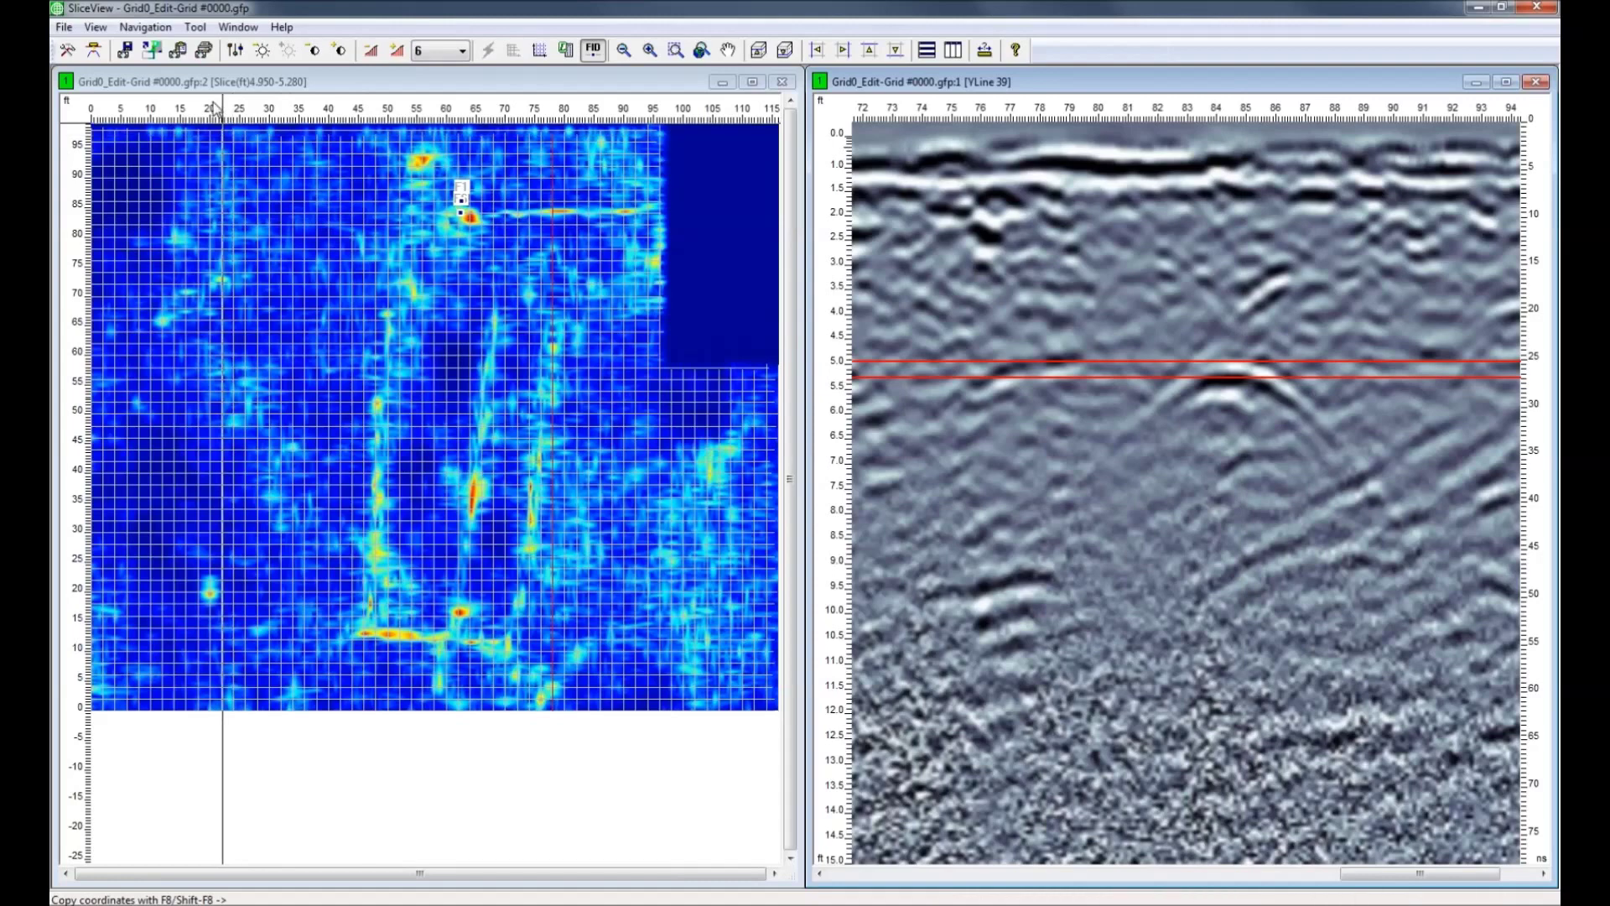
left_click(97, 53)
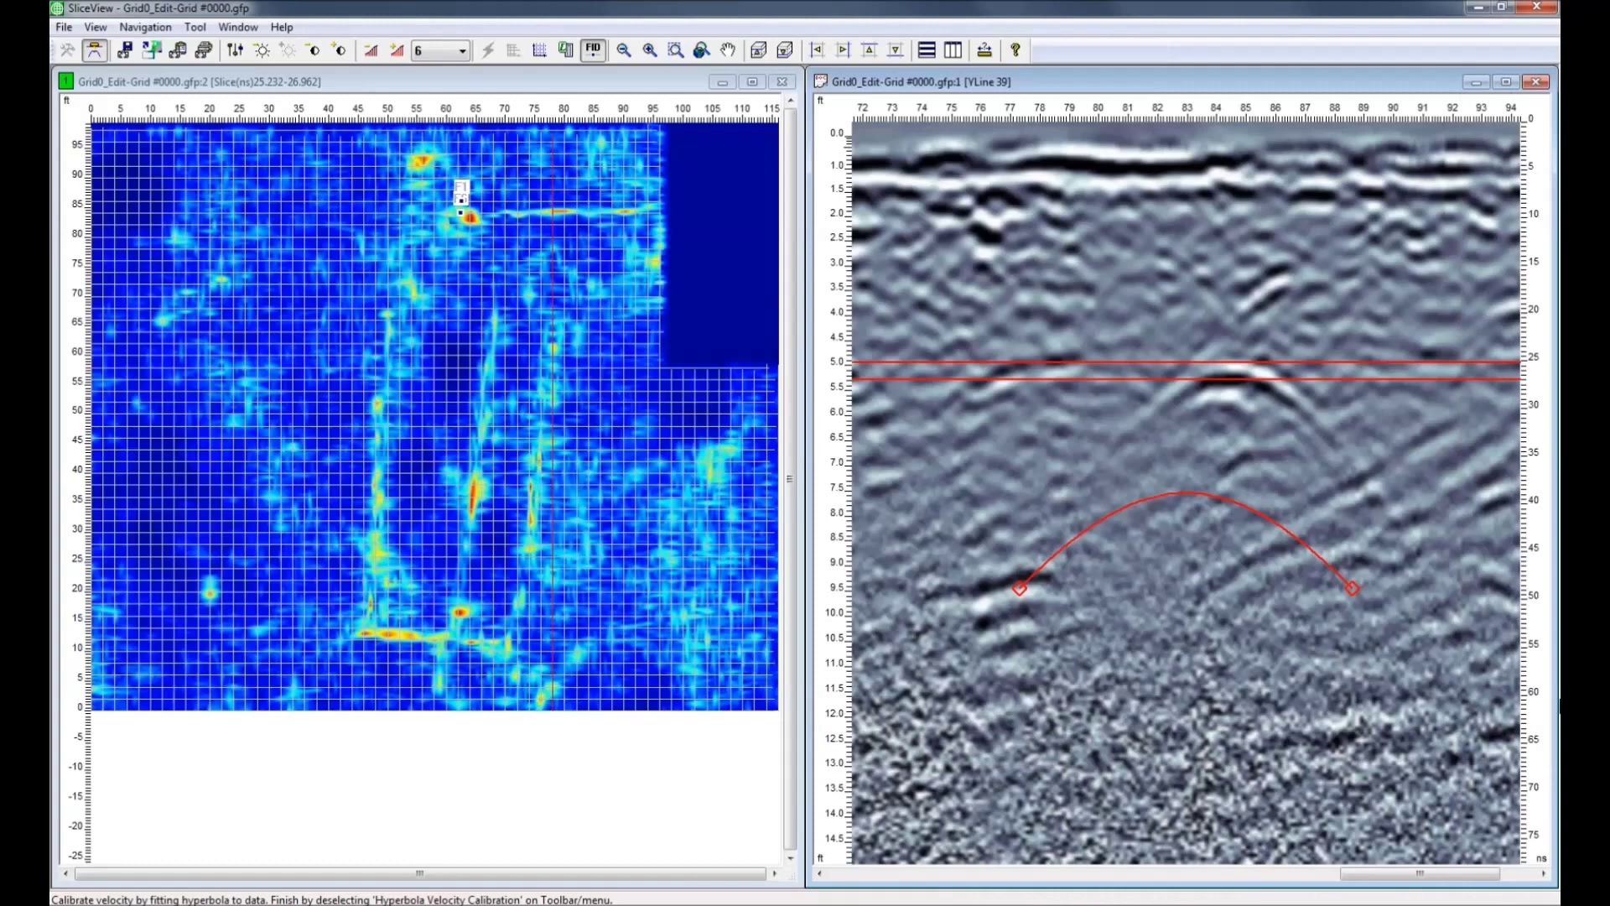
left_click(1233, 378)
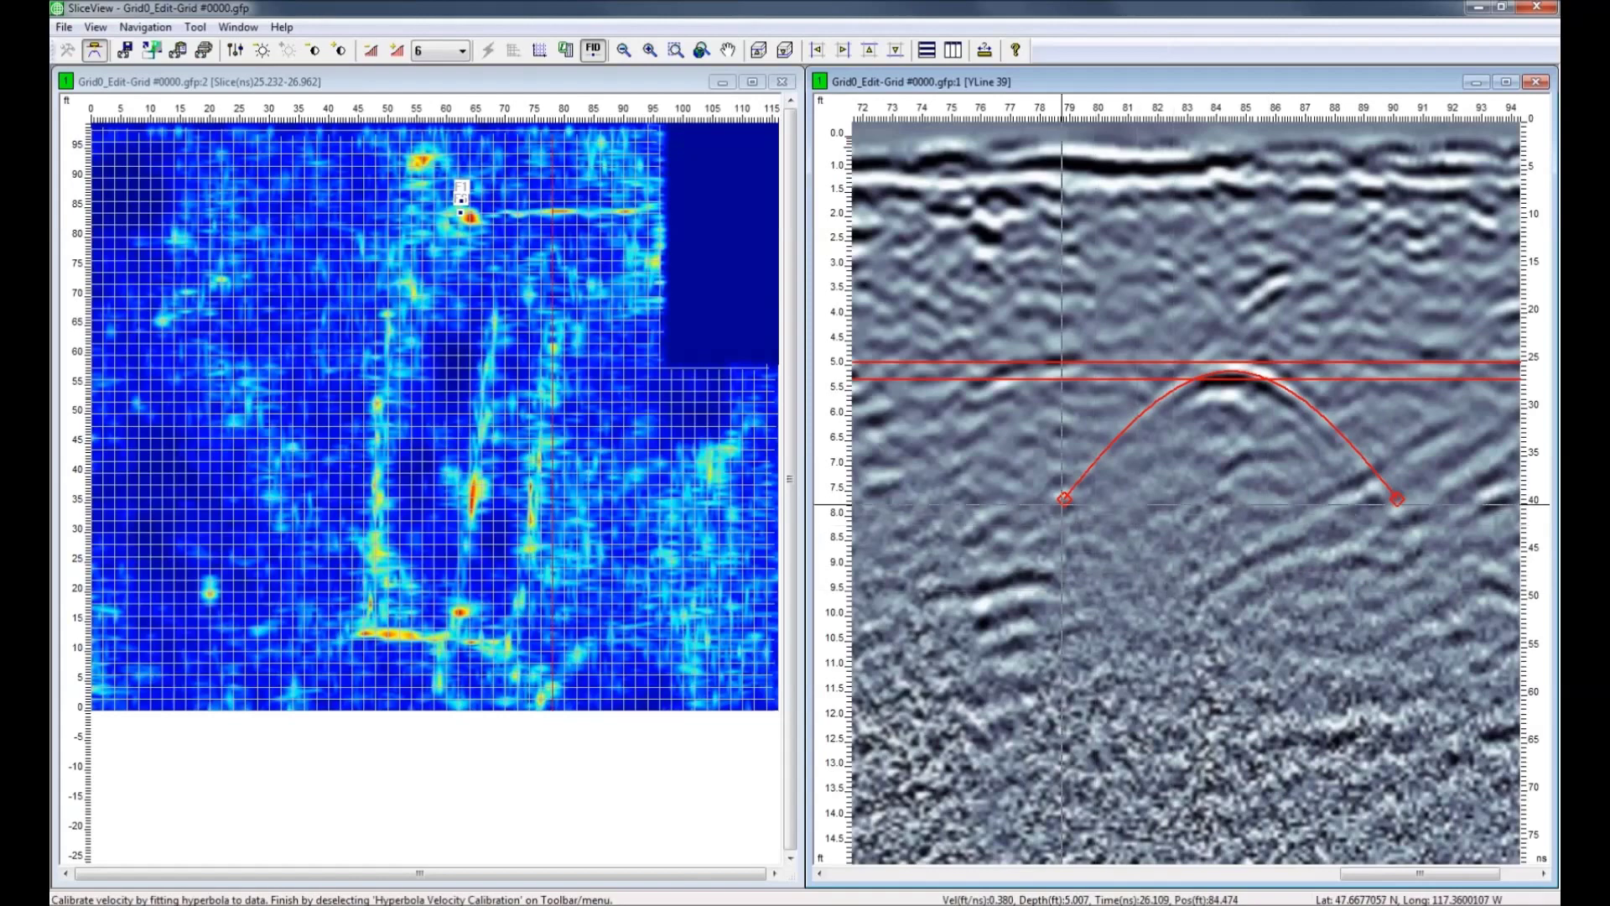
left_click(1063, 500)
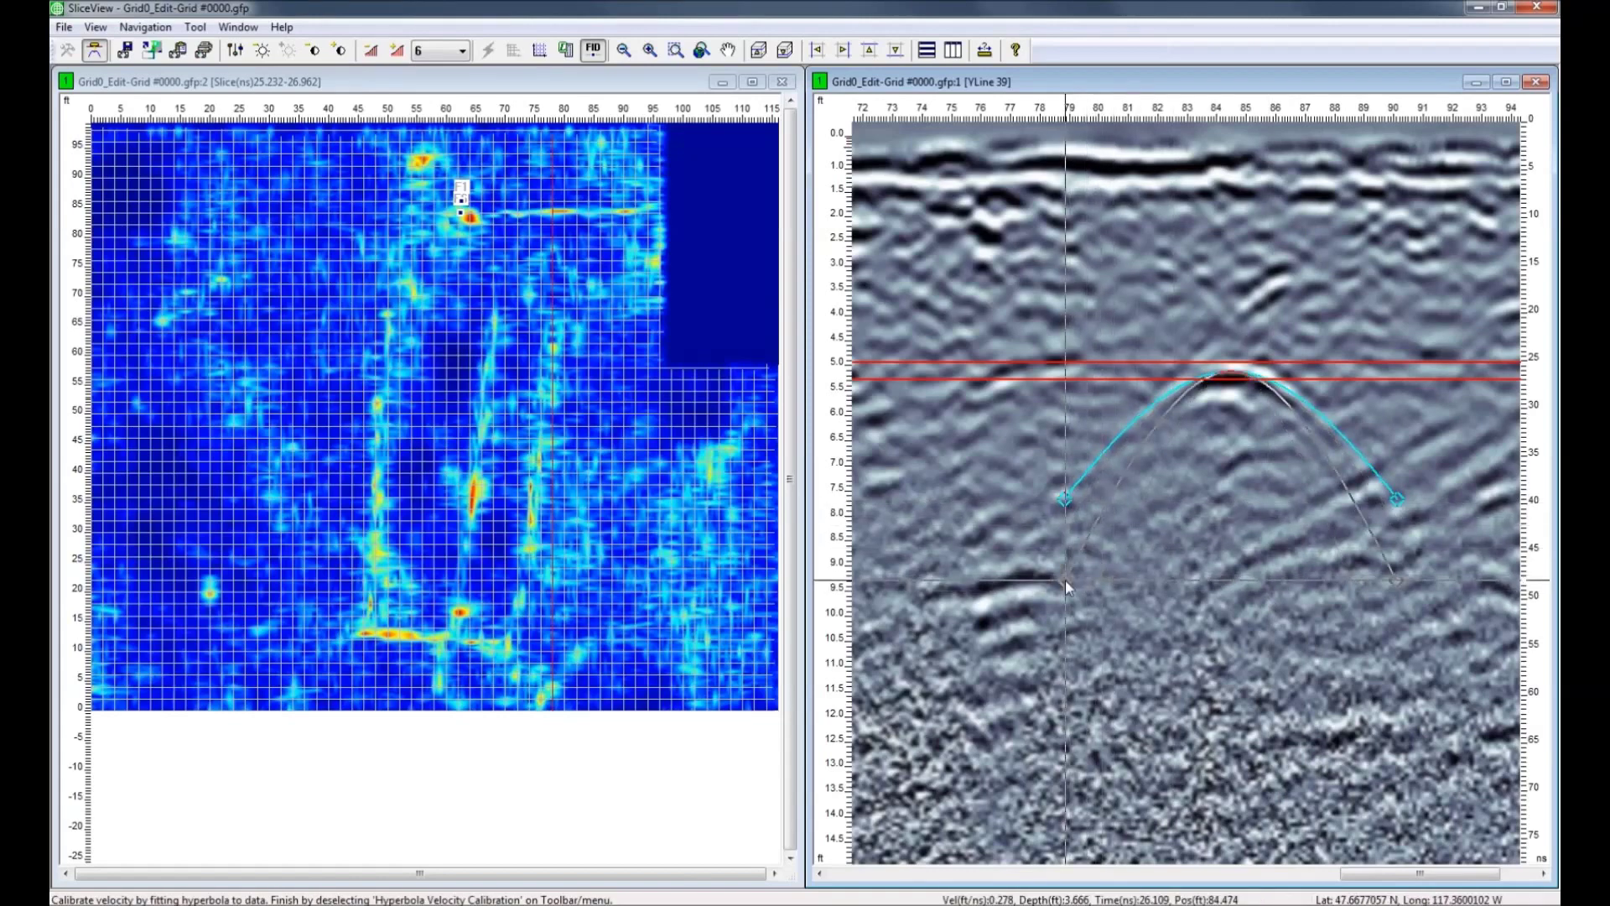
left_click_drag(1090, 586, 1039, 577)
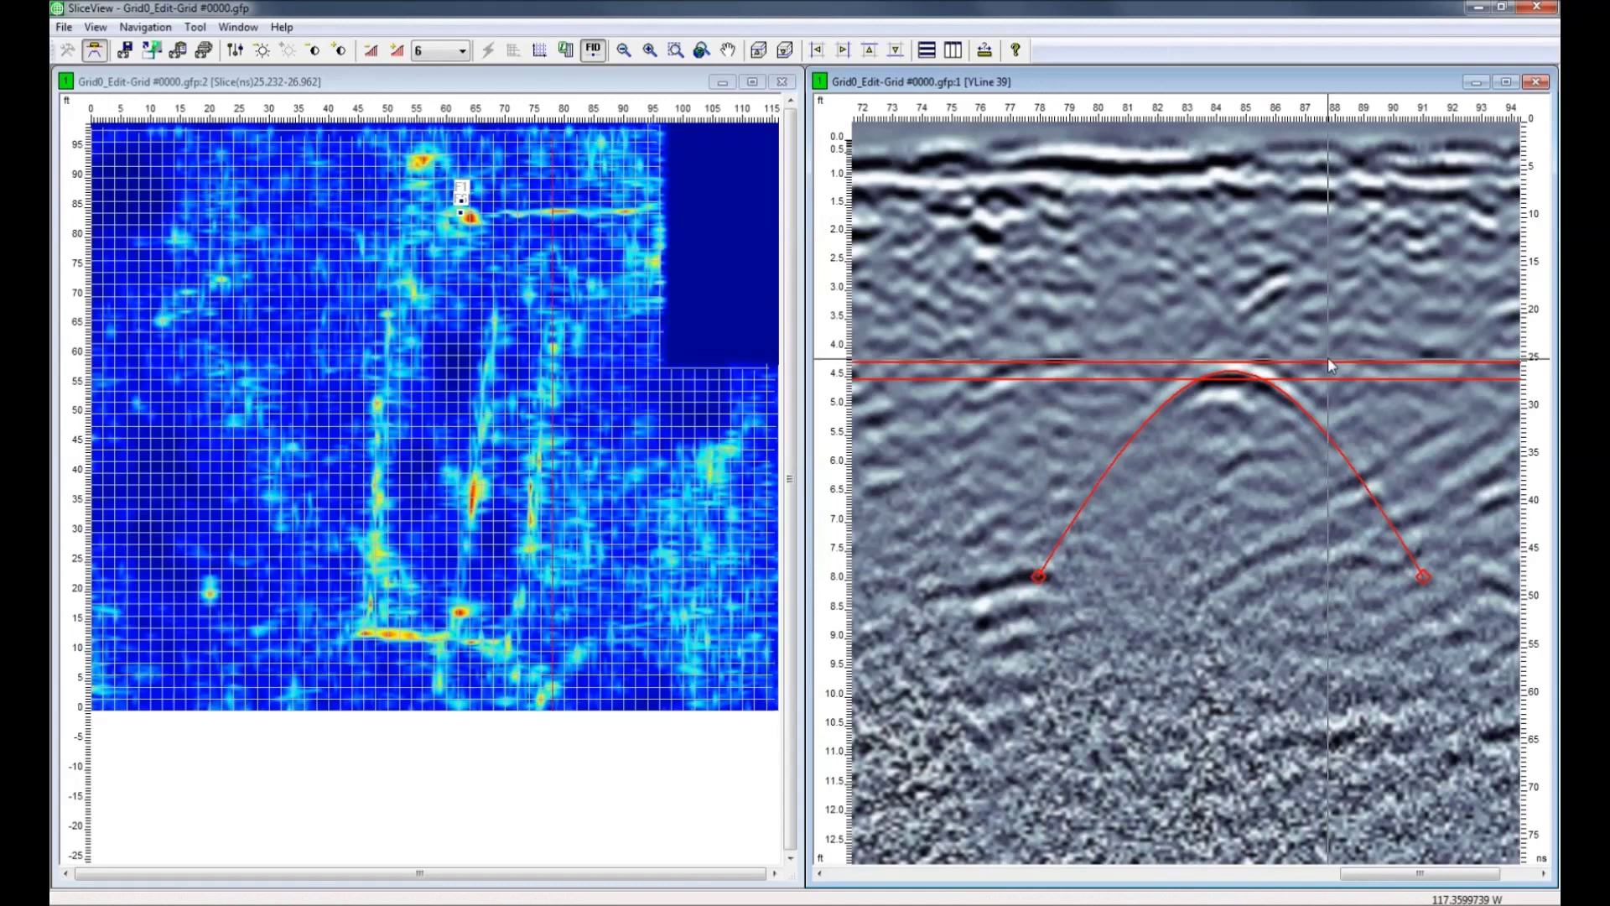
Fine-tune the apex position of the fitted hyperbola and apply the new velocity of 0.328 ft/ns.
left_click_drag(1247, 376, 1236, 374)
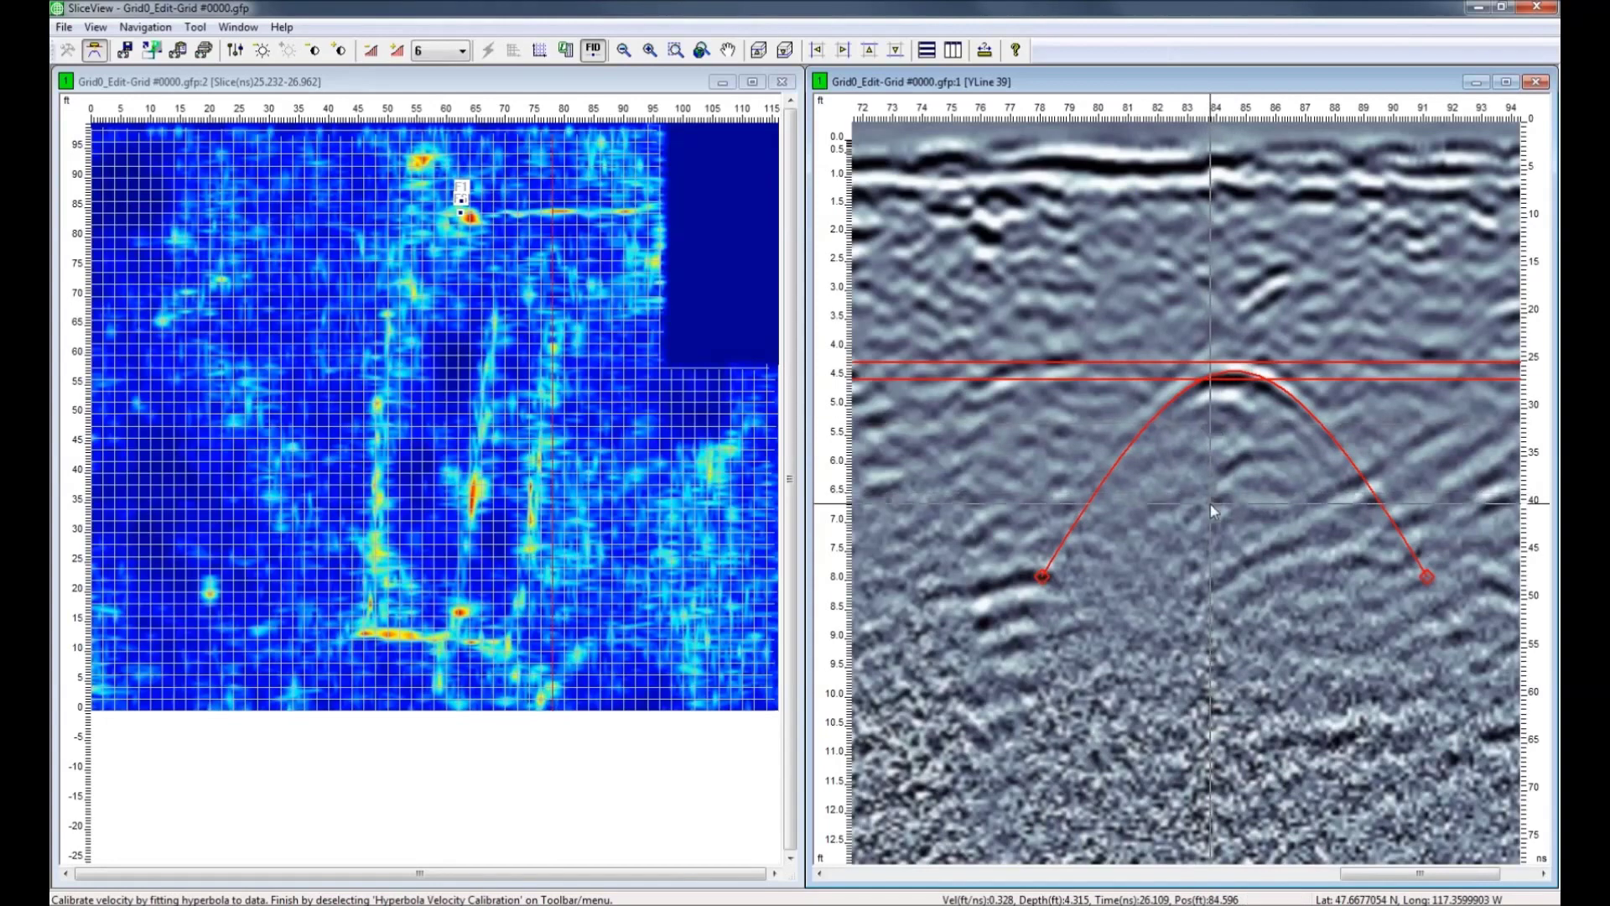
left_click_drag(1239, 379, 1238, 370)
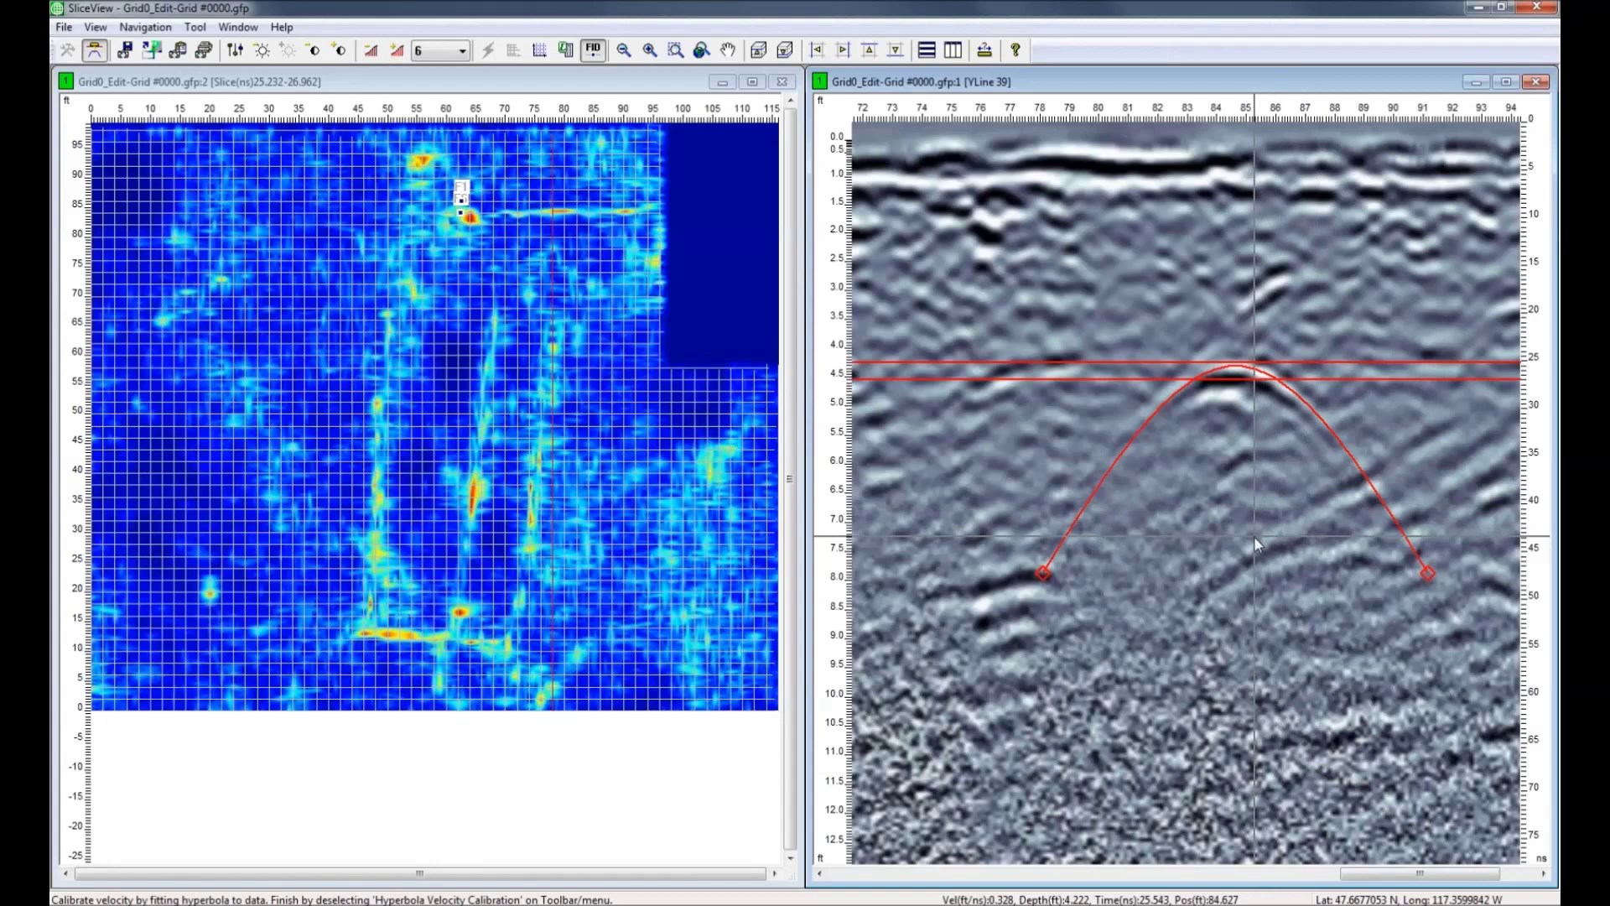
left_click(94, 51)
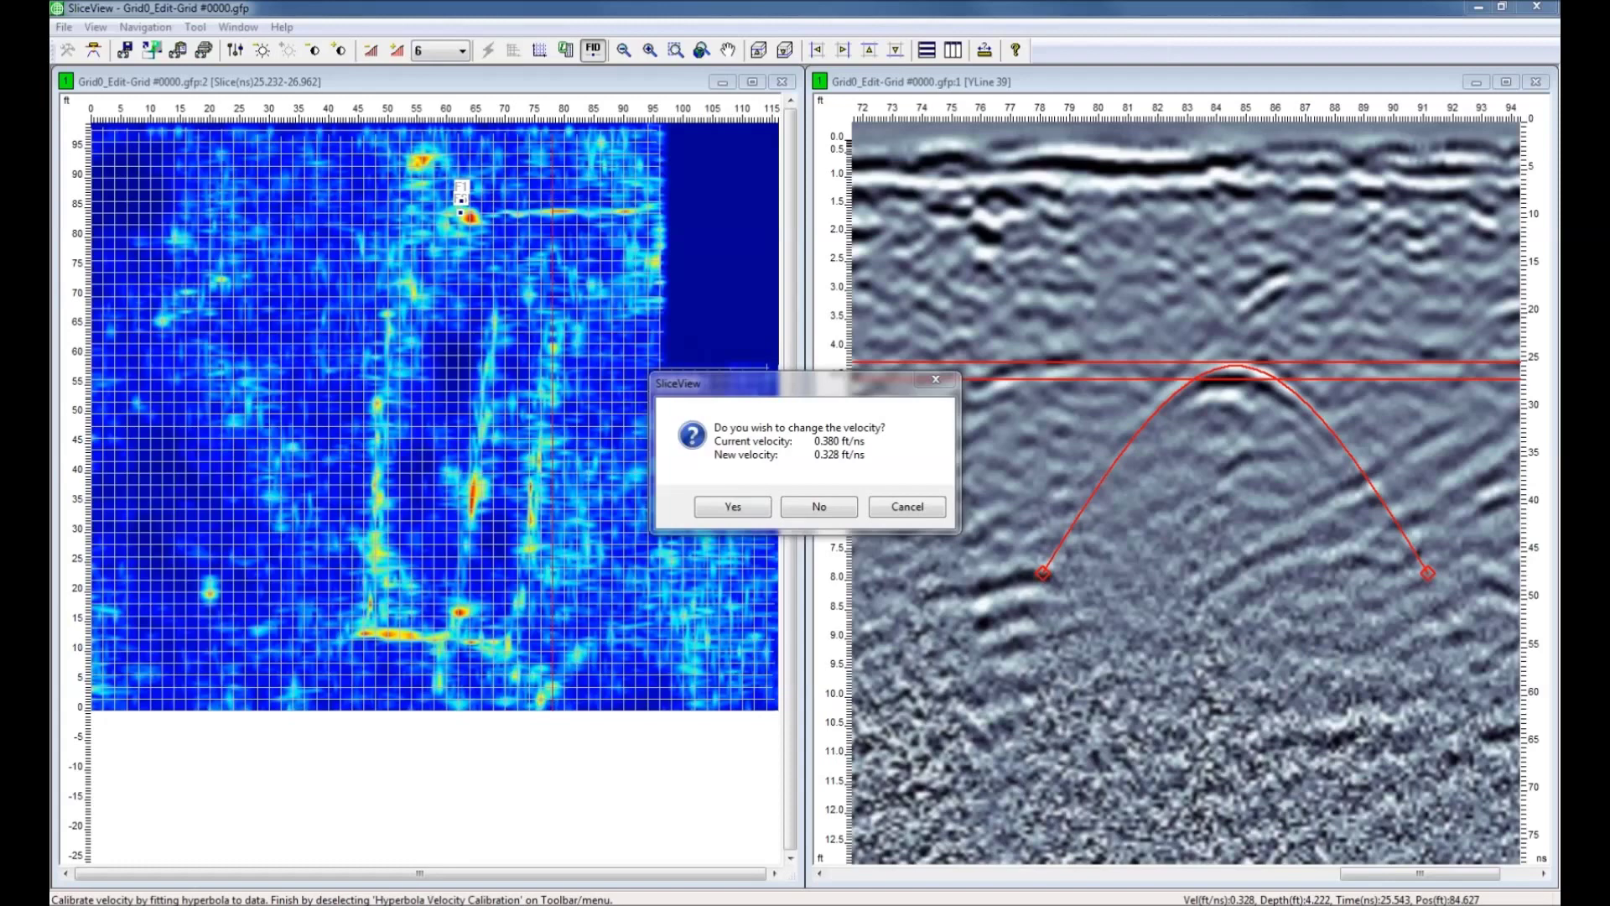
left_click(735, 507)
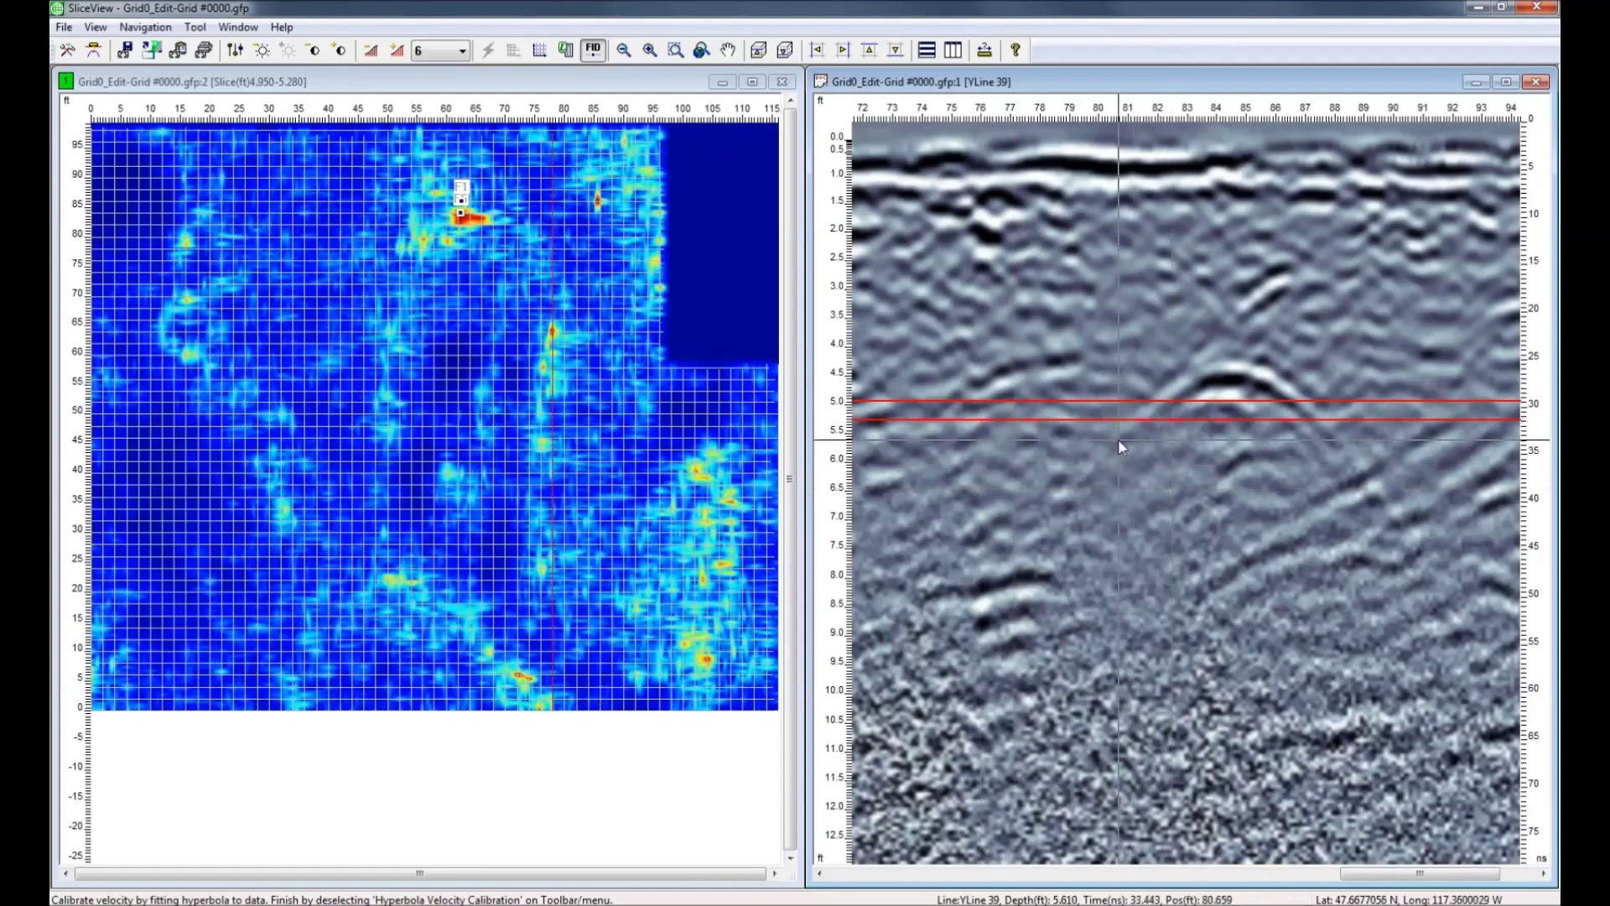
Select the 4.290-4.620 ft slice at the hyperbola's apex and move up one slice at a time to 1.650-1.980 ft.
left_click(1142, 379)
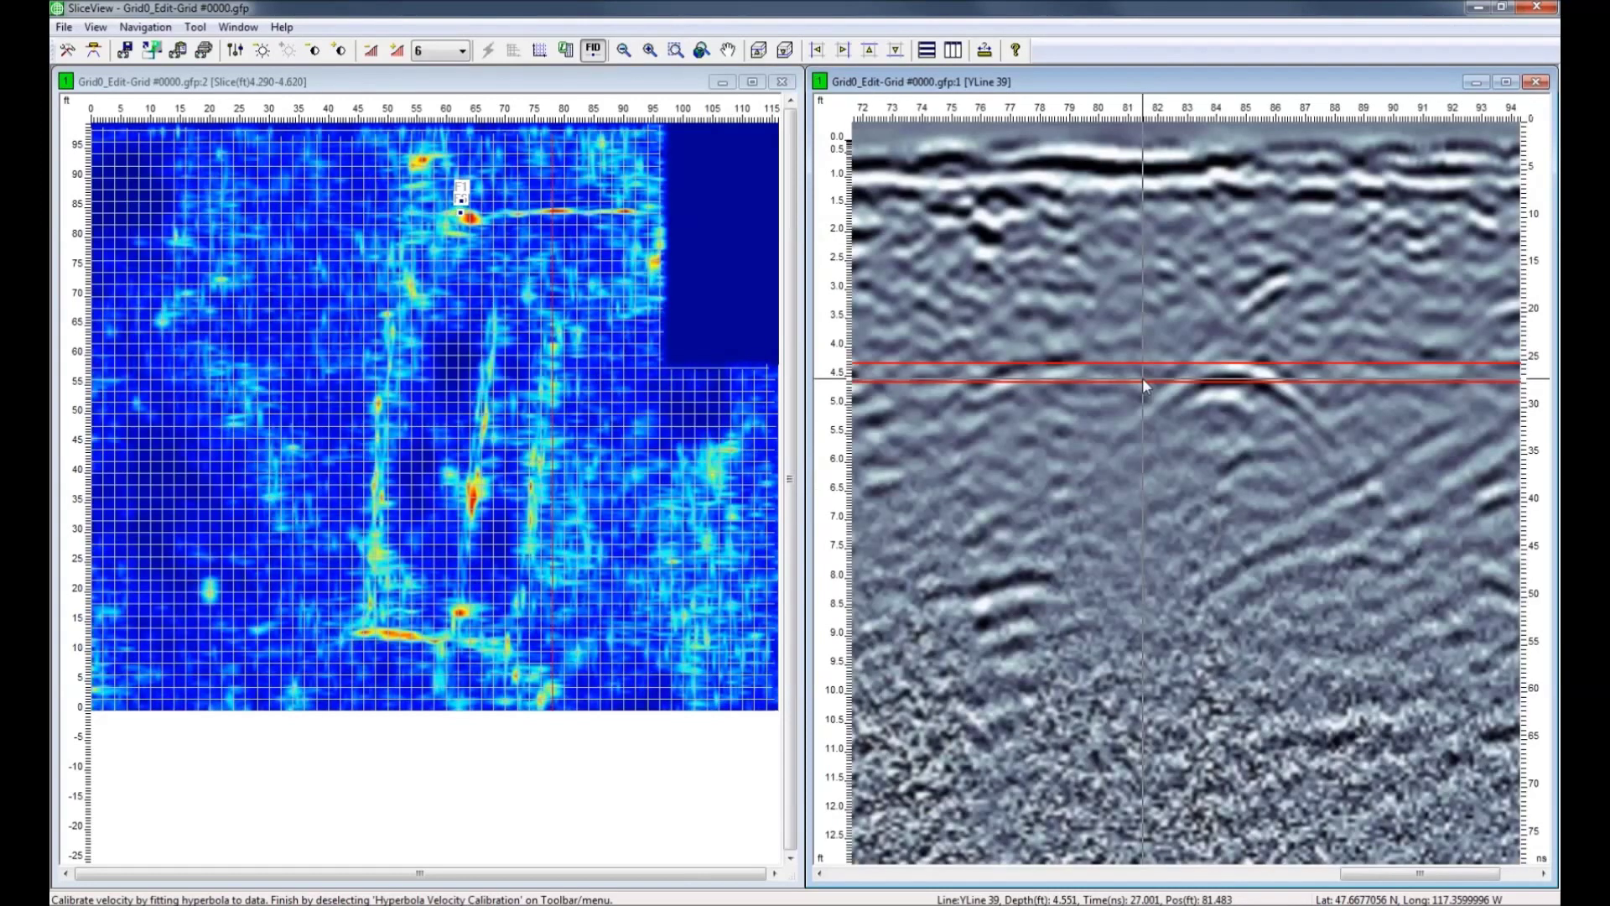
key("Up")
key("Up")
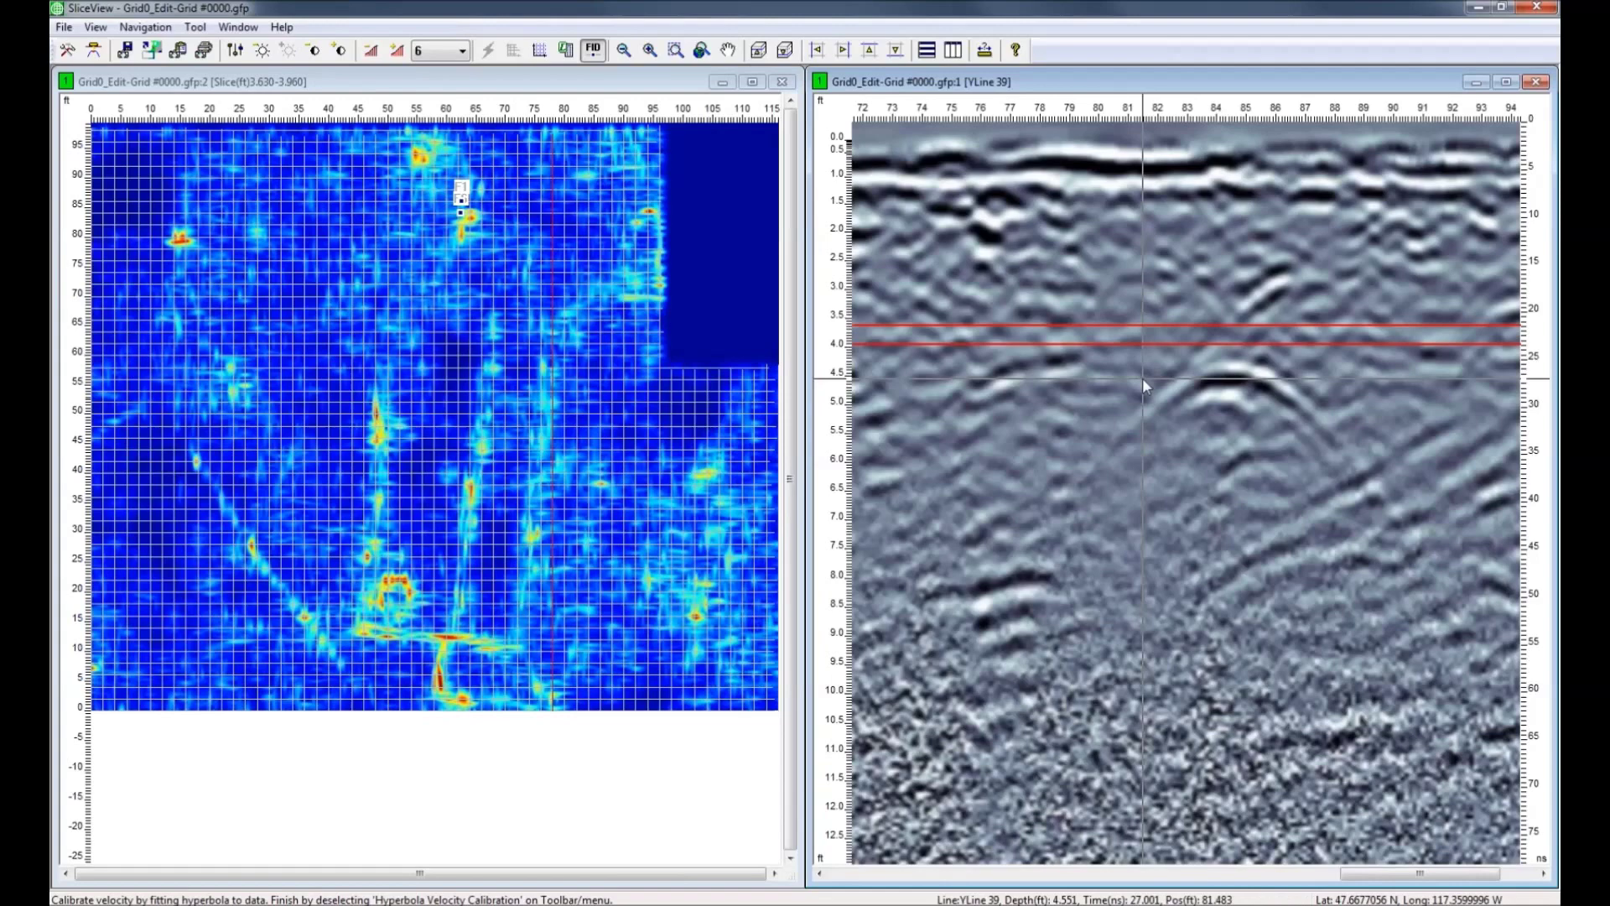
key("Up")
key("Up")
key("Up")
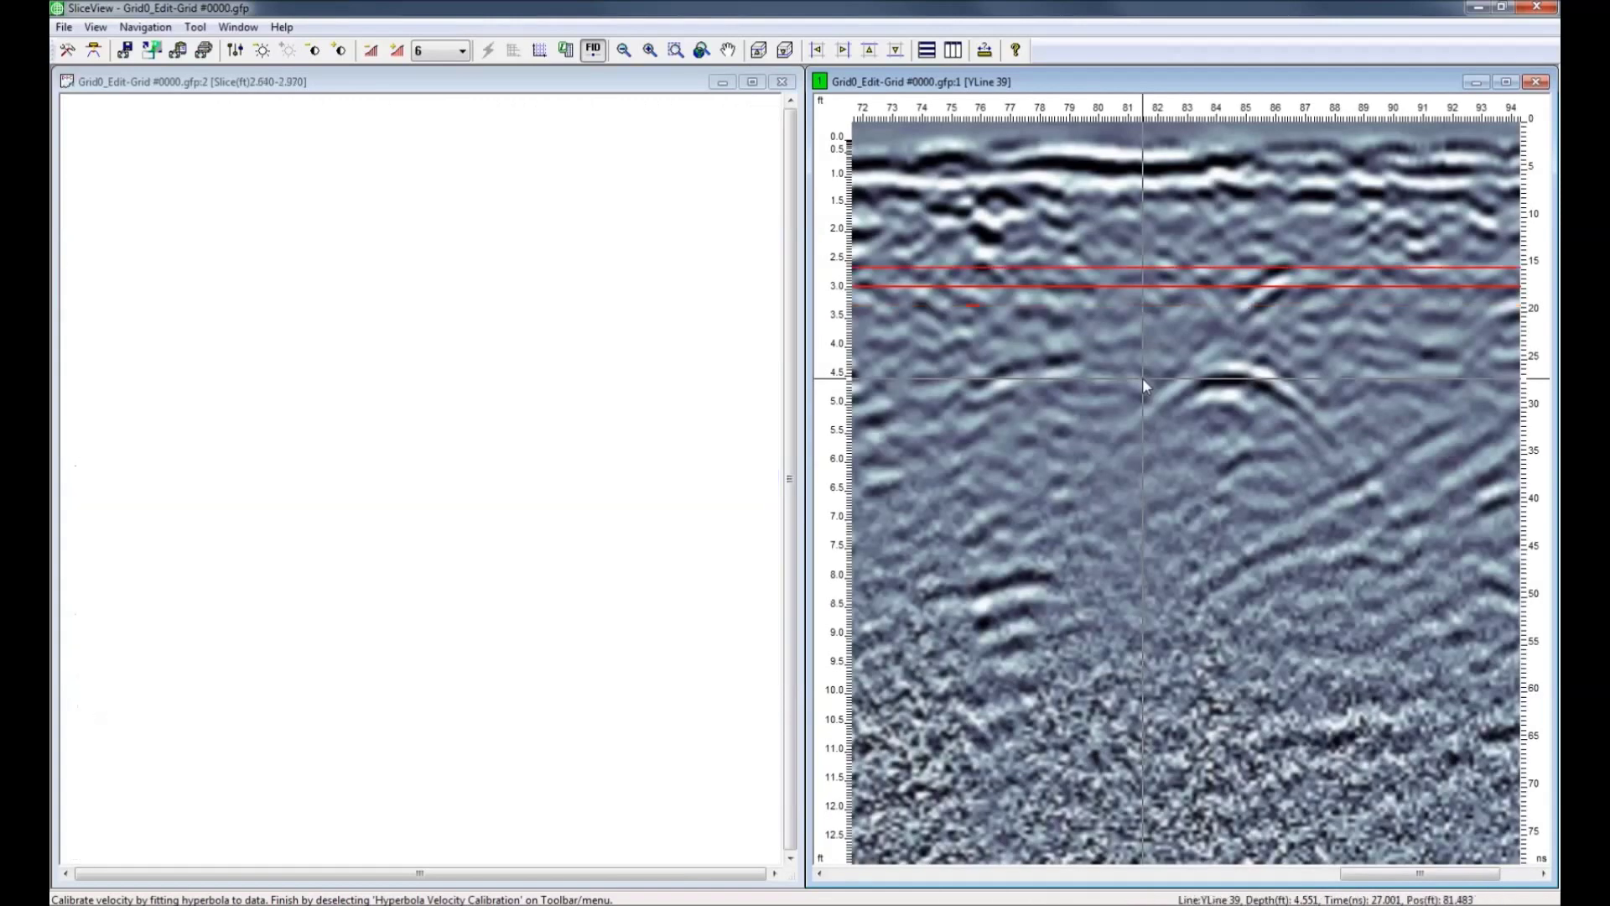
key("Up")
key("Up")
key("Up")
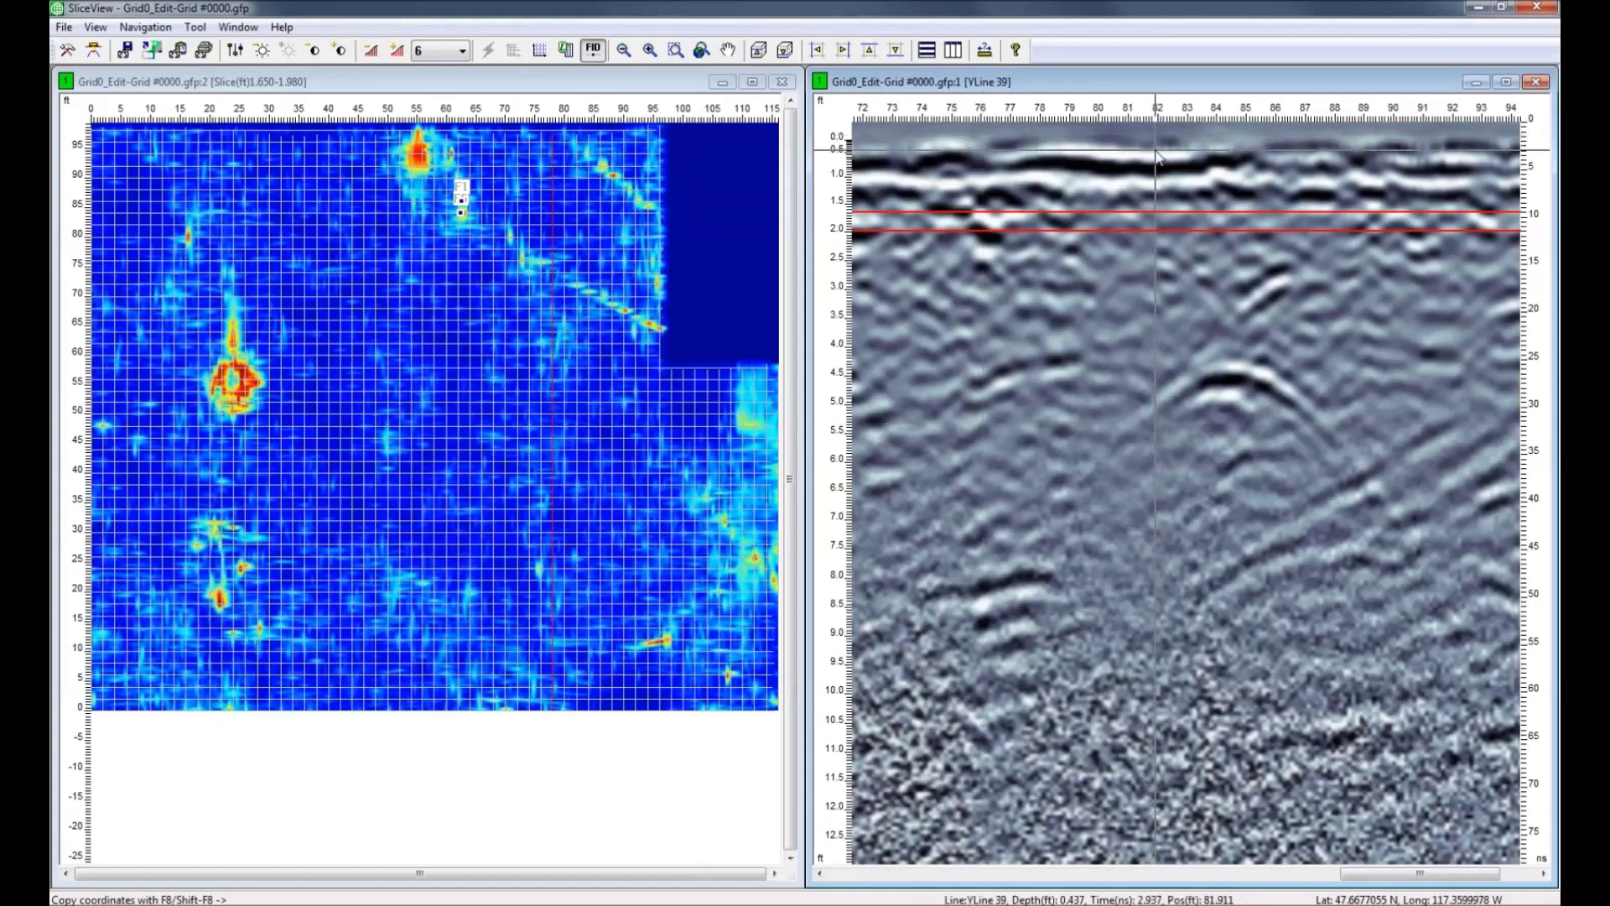
View the surface slice at 0.000-0.330 ft and move down one slice at a time to 1.320-1.650 ft.
left_click(1126, 151)
key("Up")
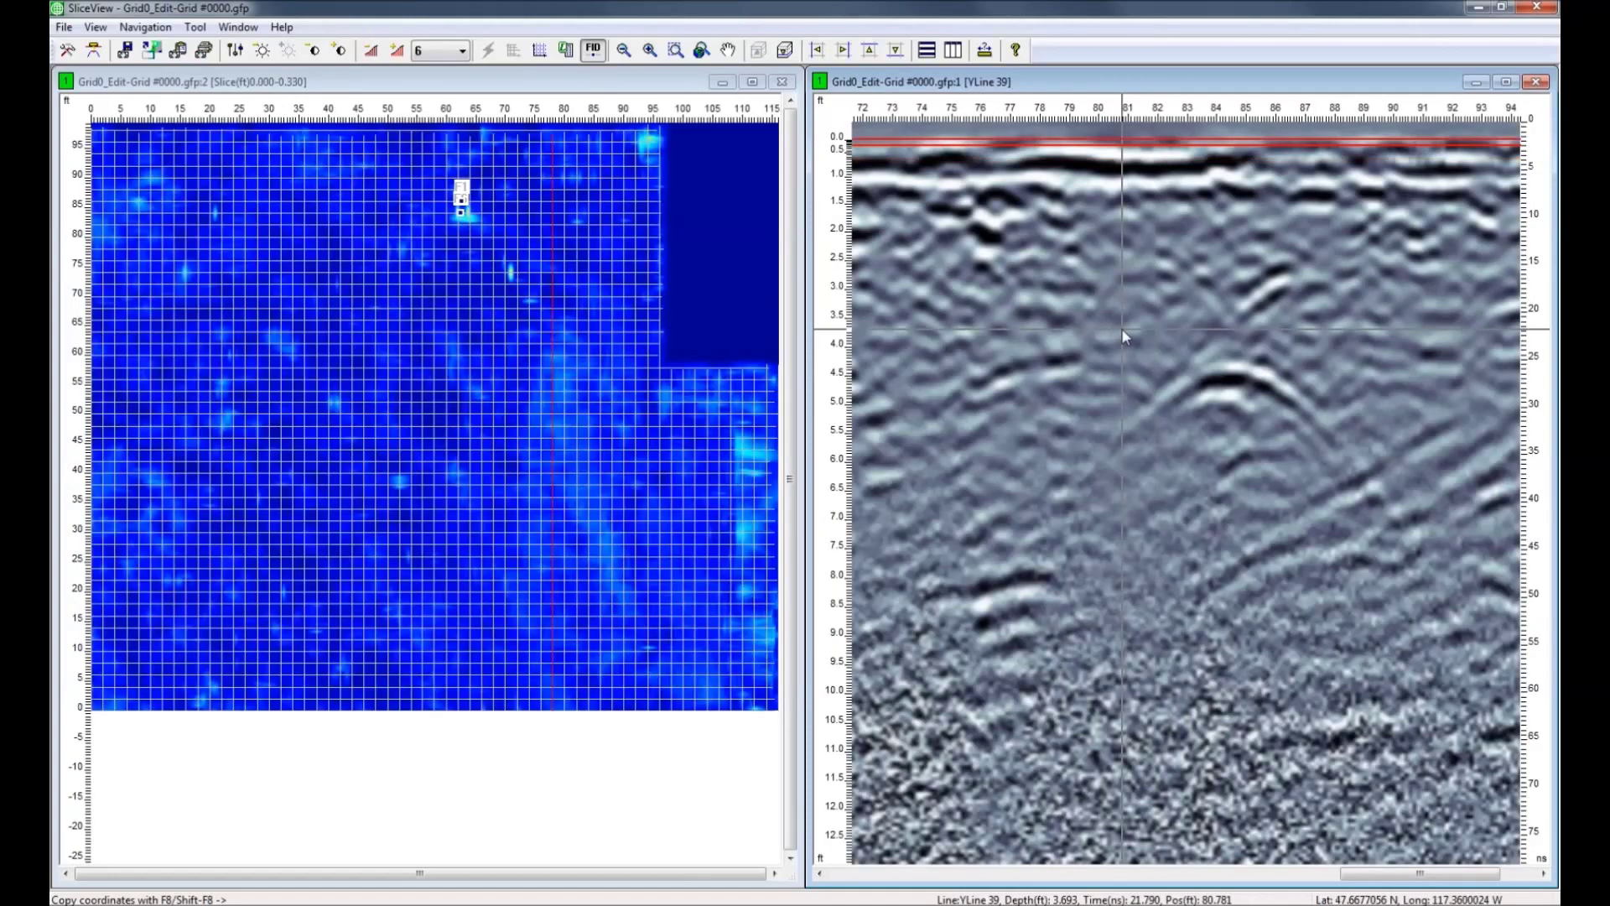
key("Down")
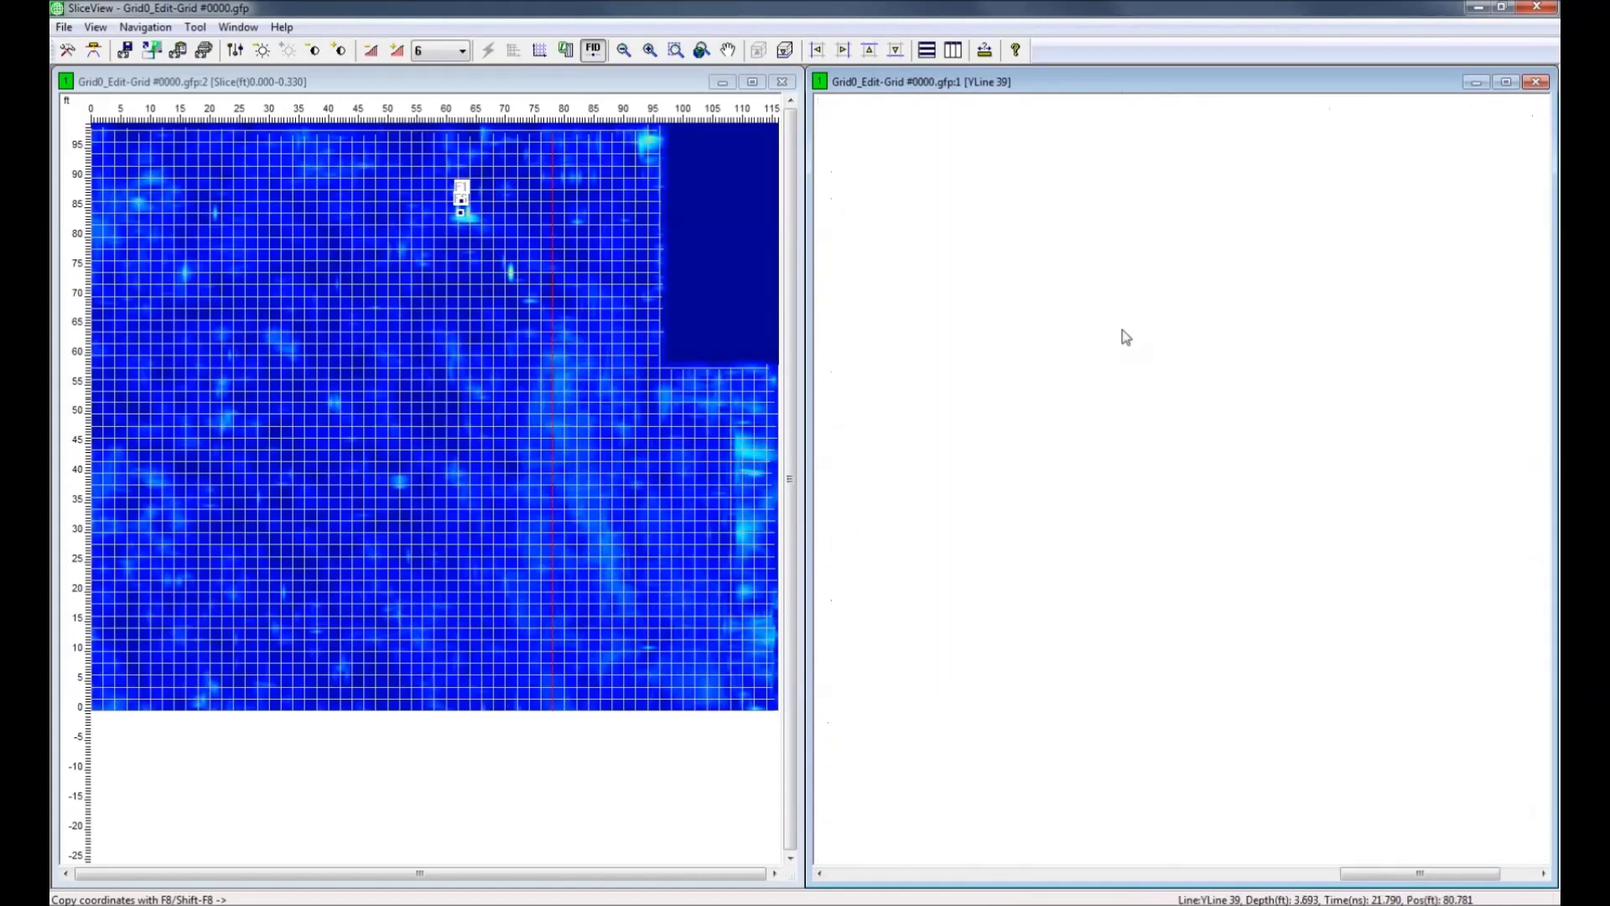
key("Down")
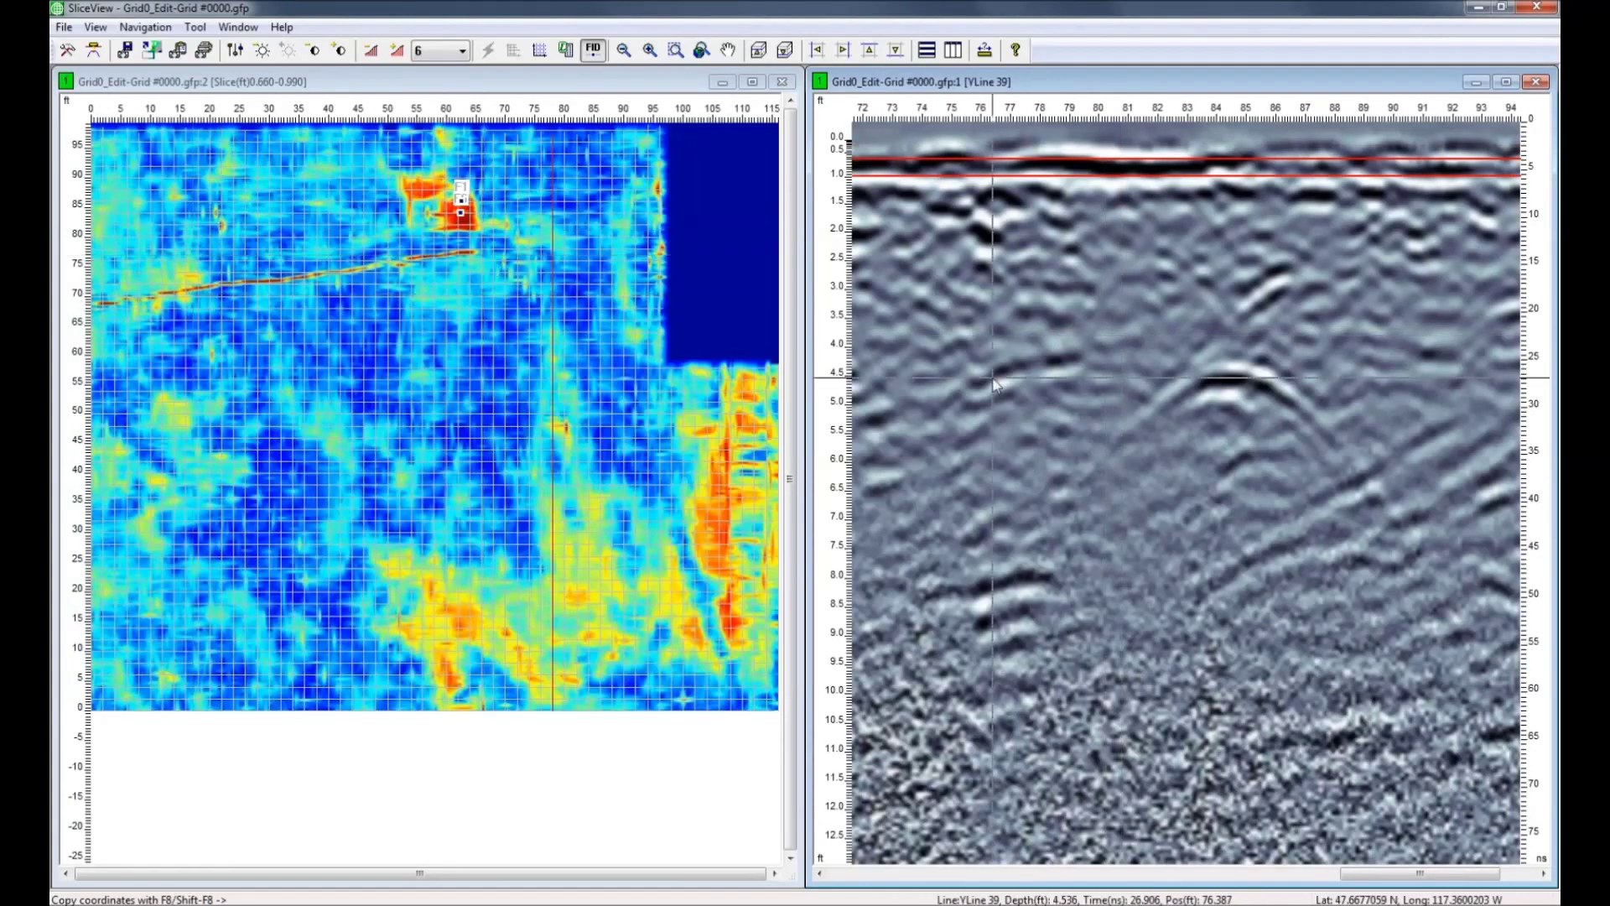
key("Down")
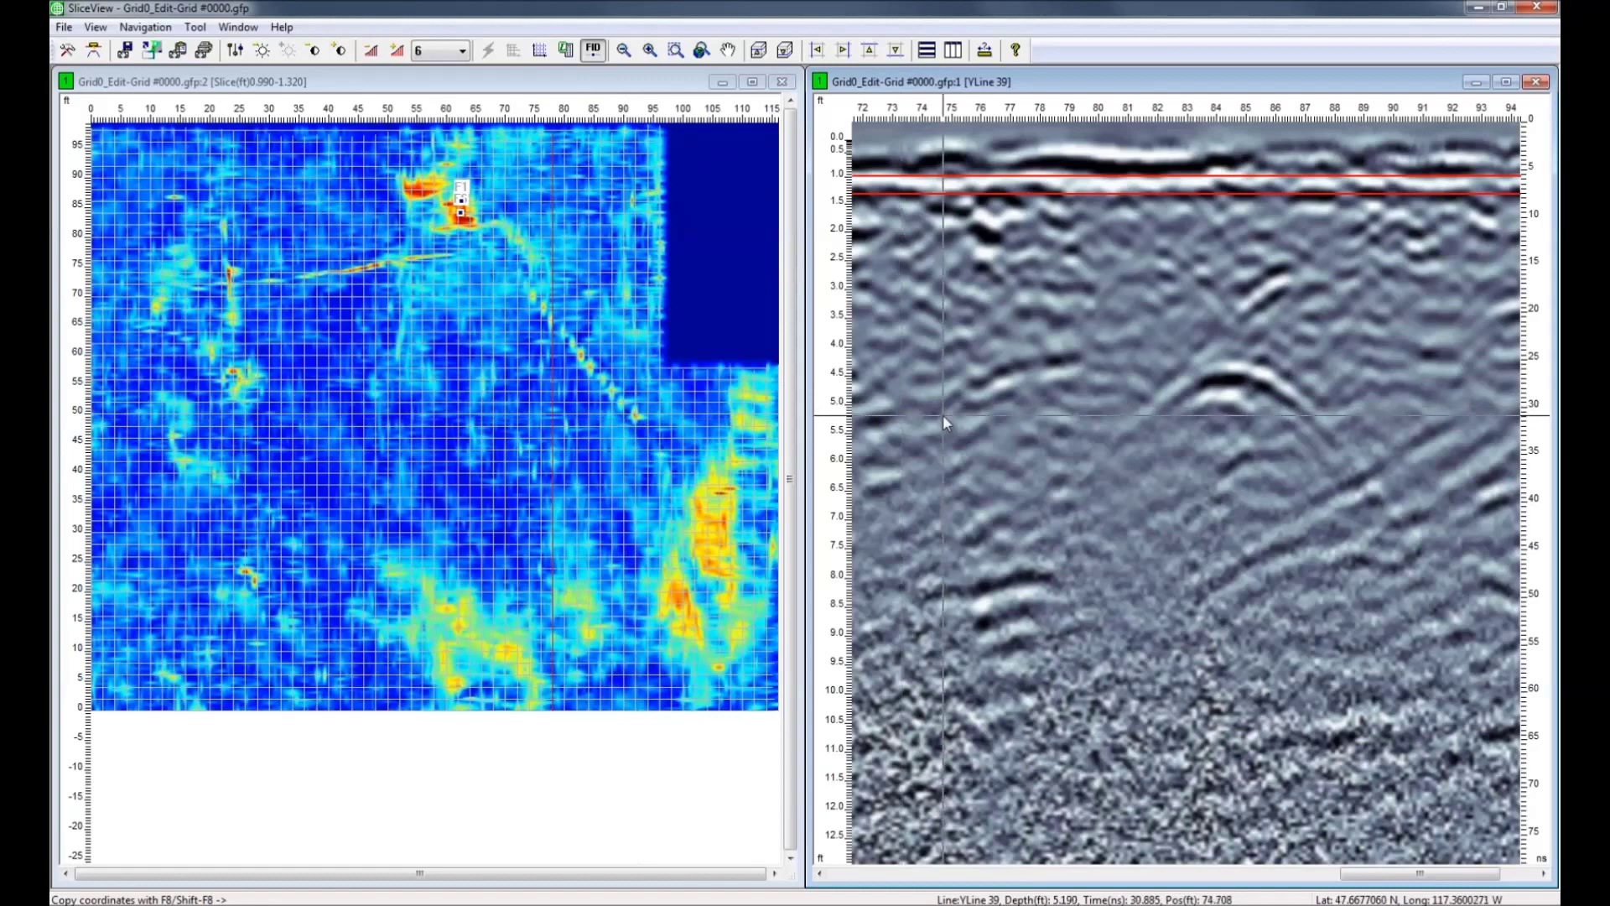
key("Down")
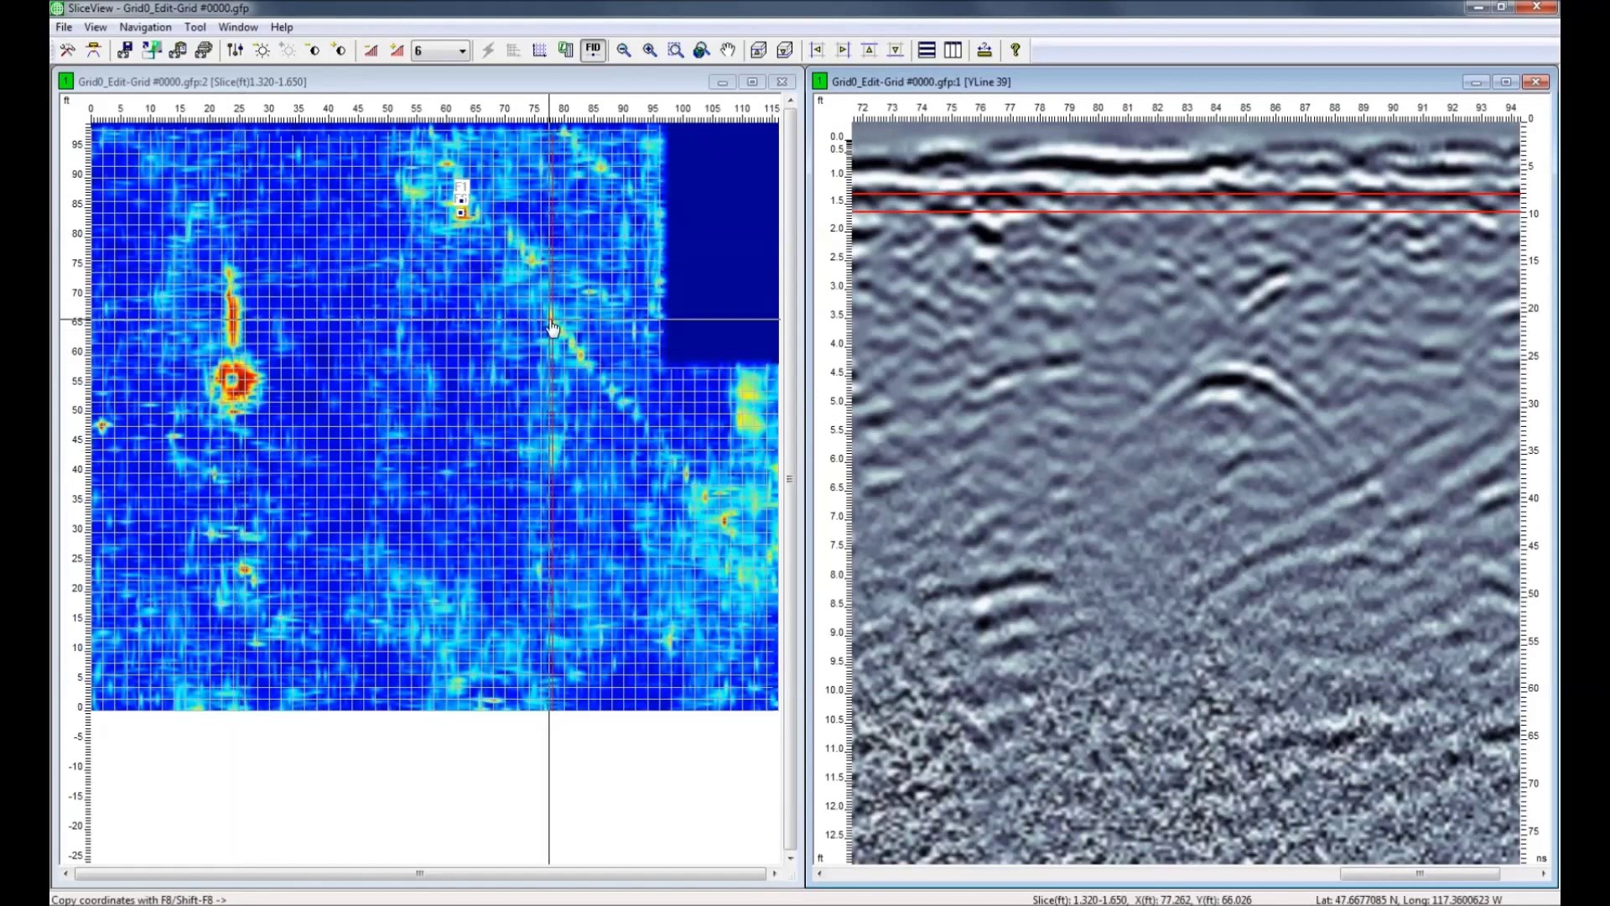
Examine the deeper slices from 1.650-1.980 ft down to 3.960-4.290 ft.
scroll(1197, 589, "down", 1)
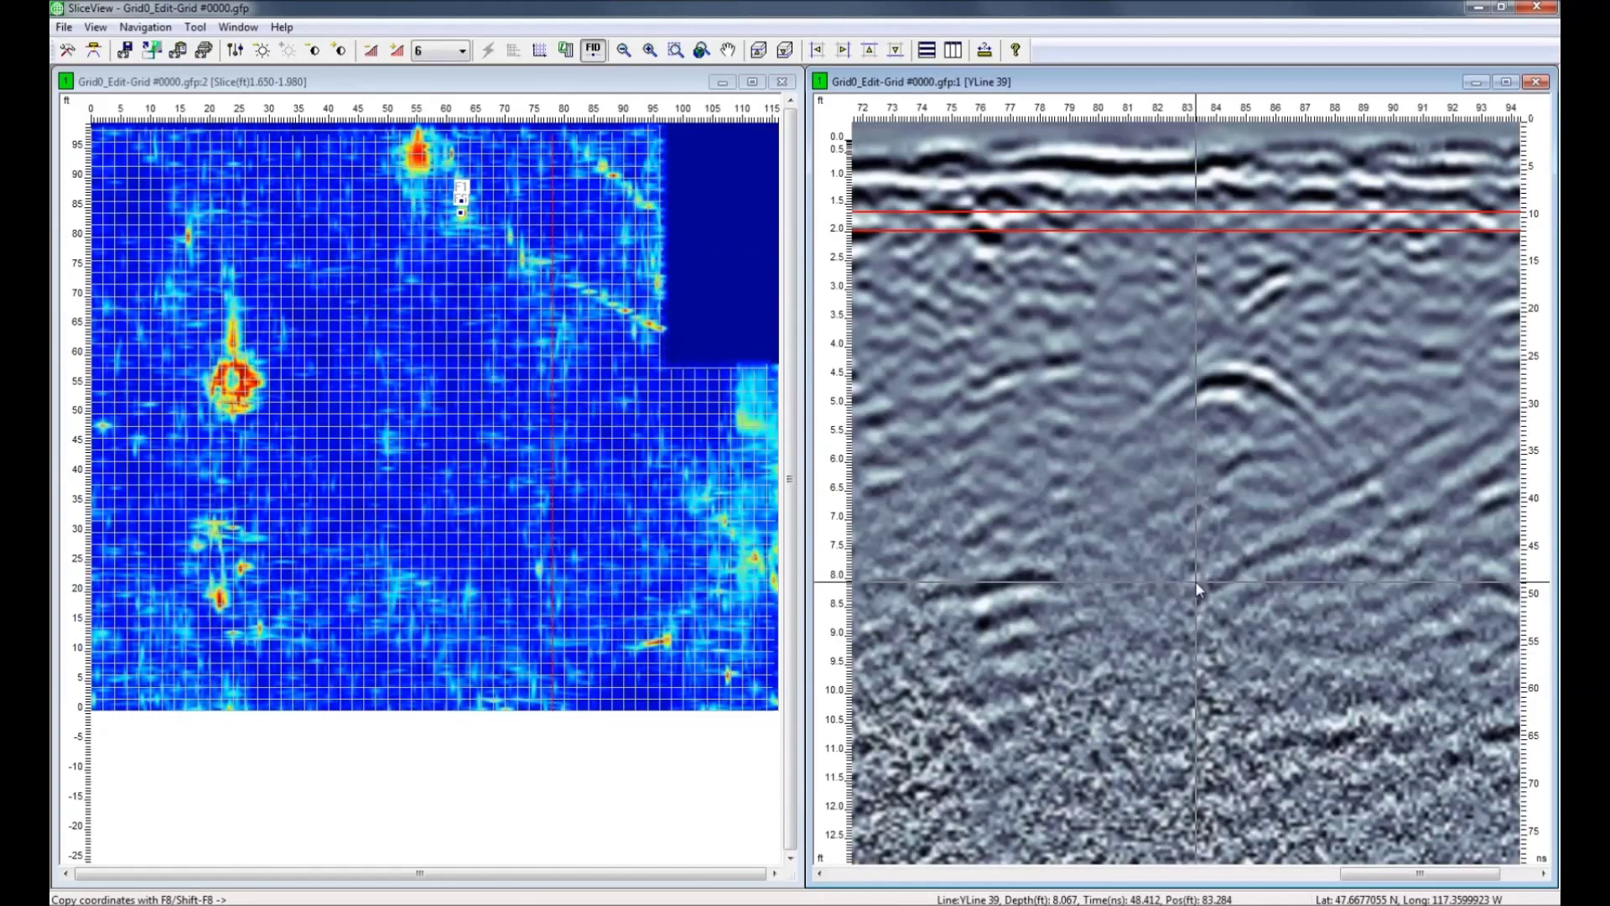
scroll(1198, 597, "down", 1)
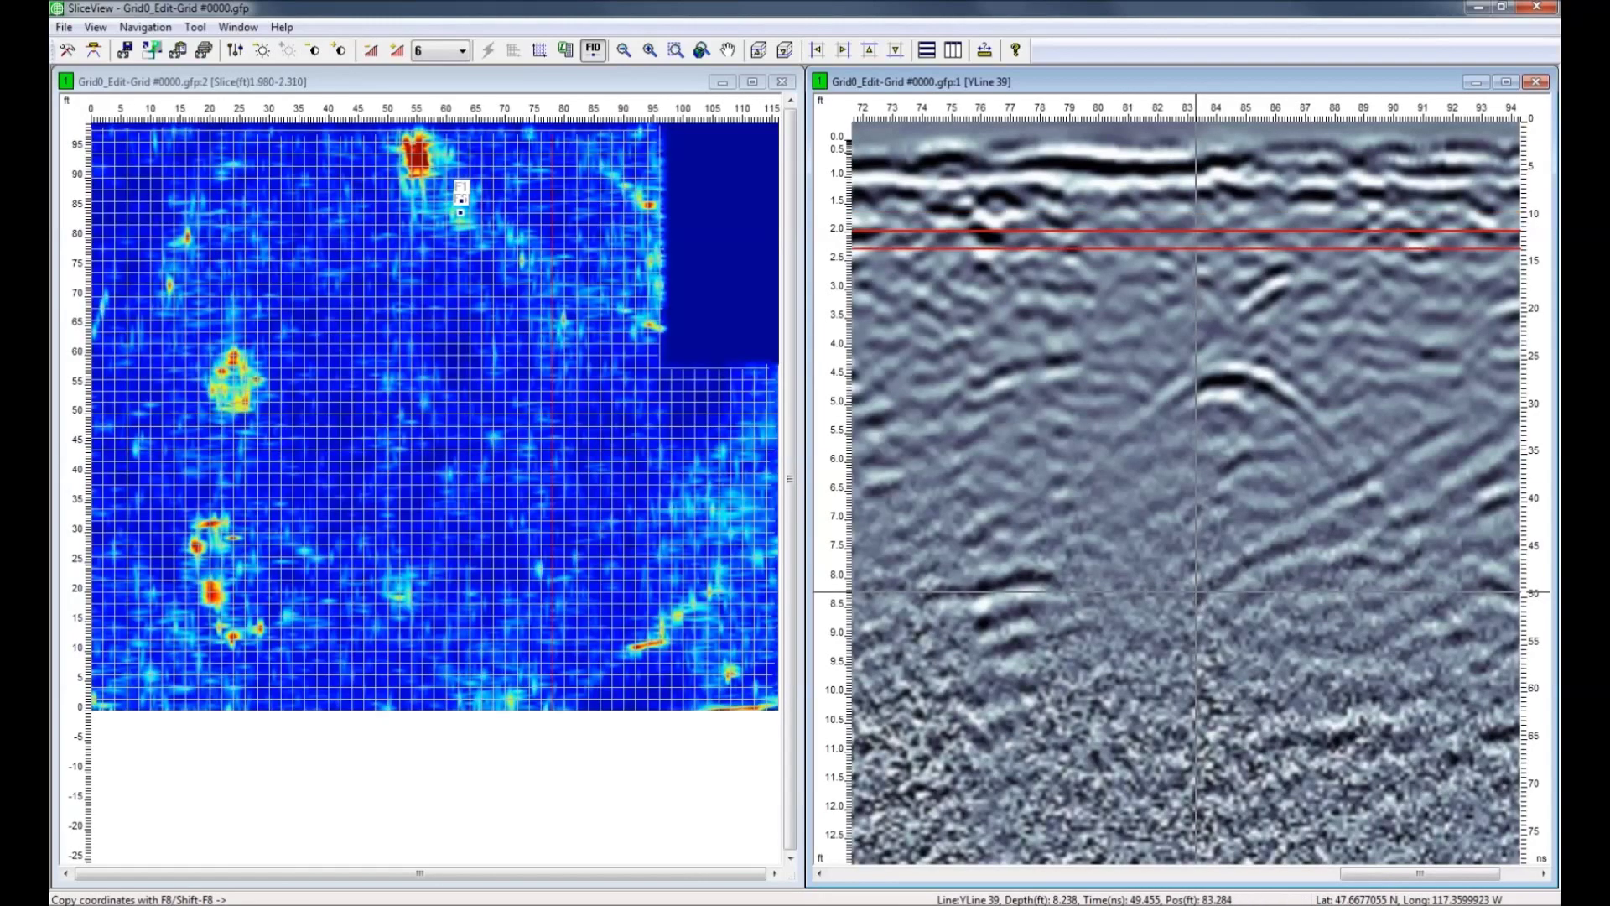
scroll(1196, 592, "down", 1)
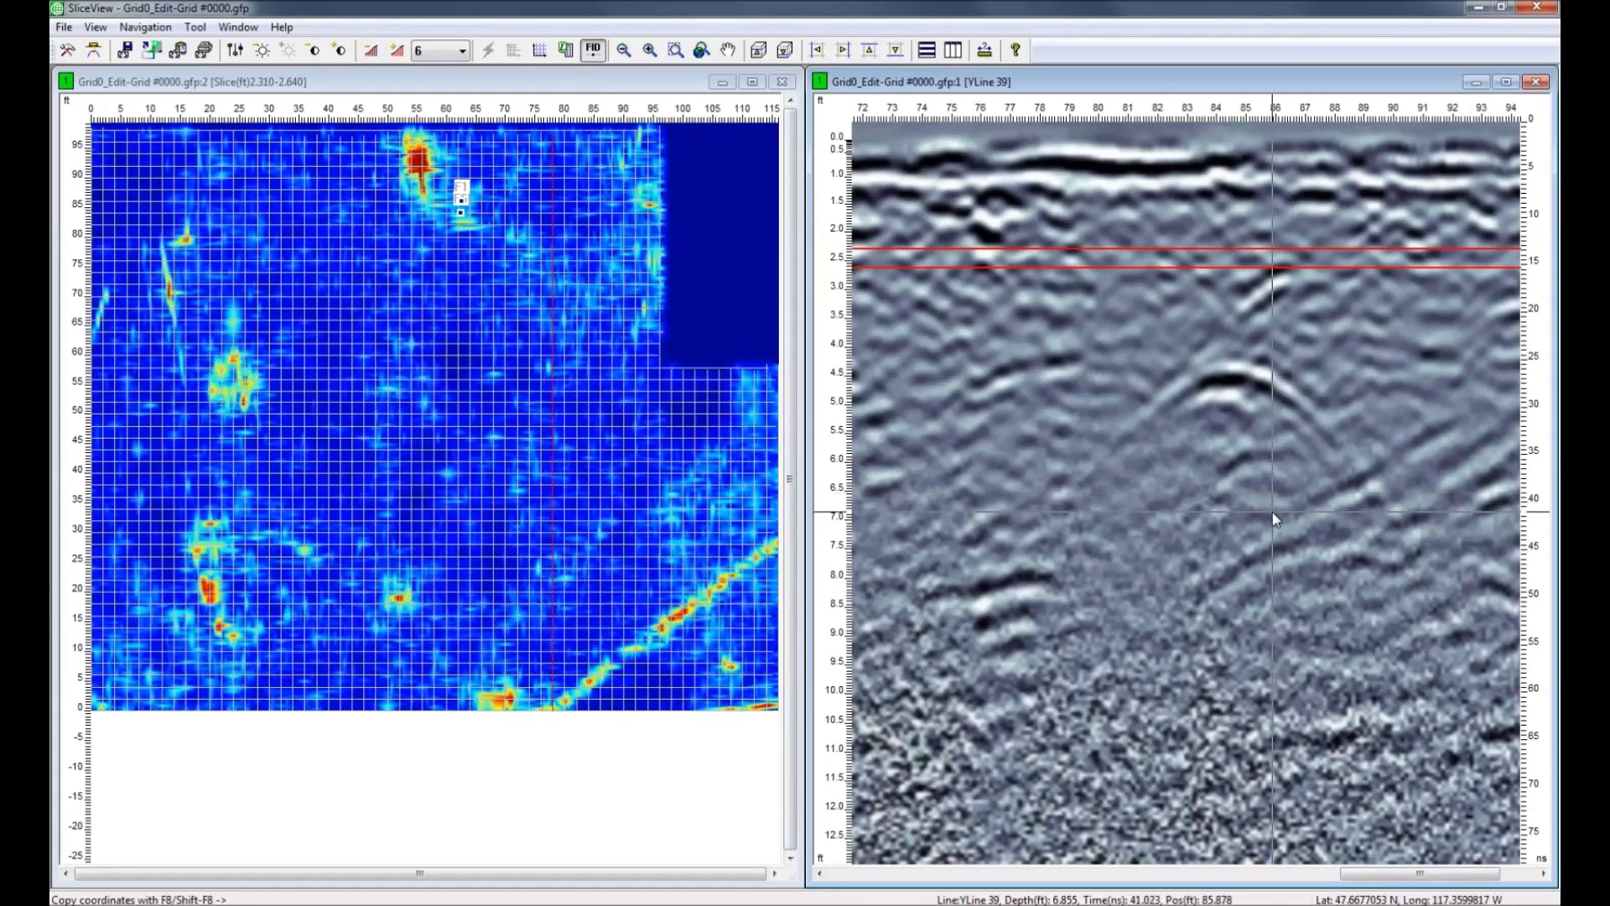
scroll(1271, 516, "down", 1)
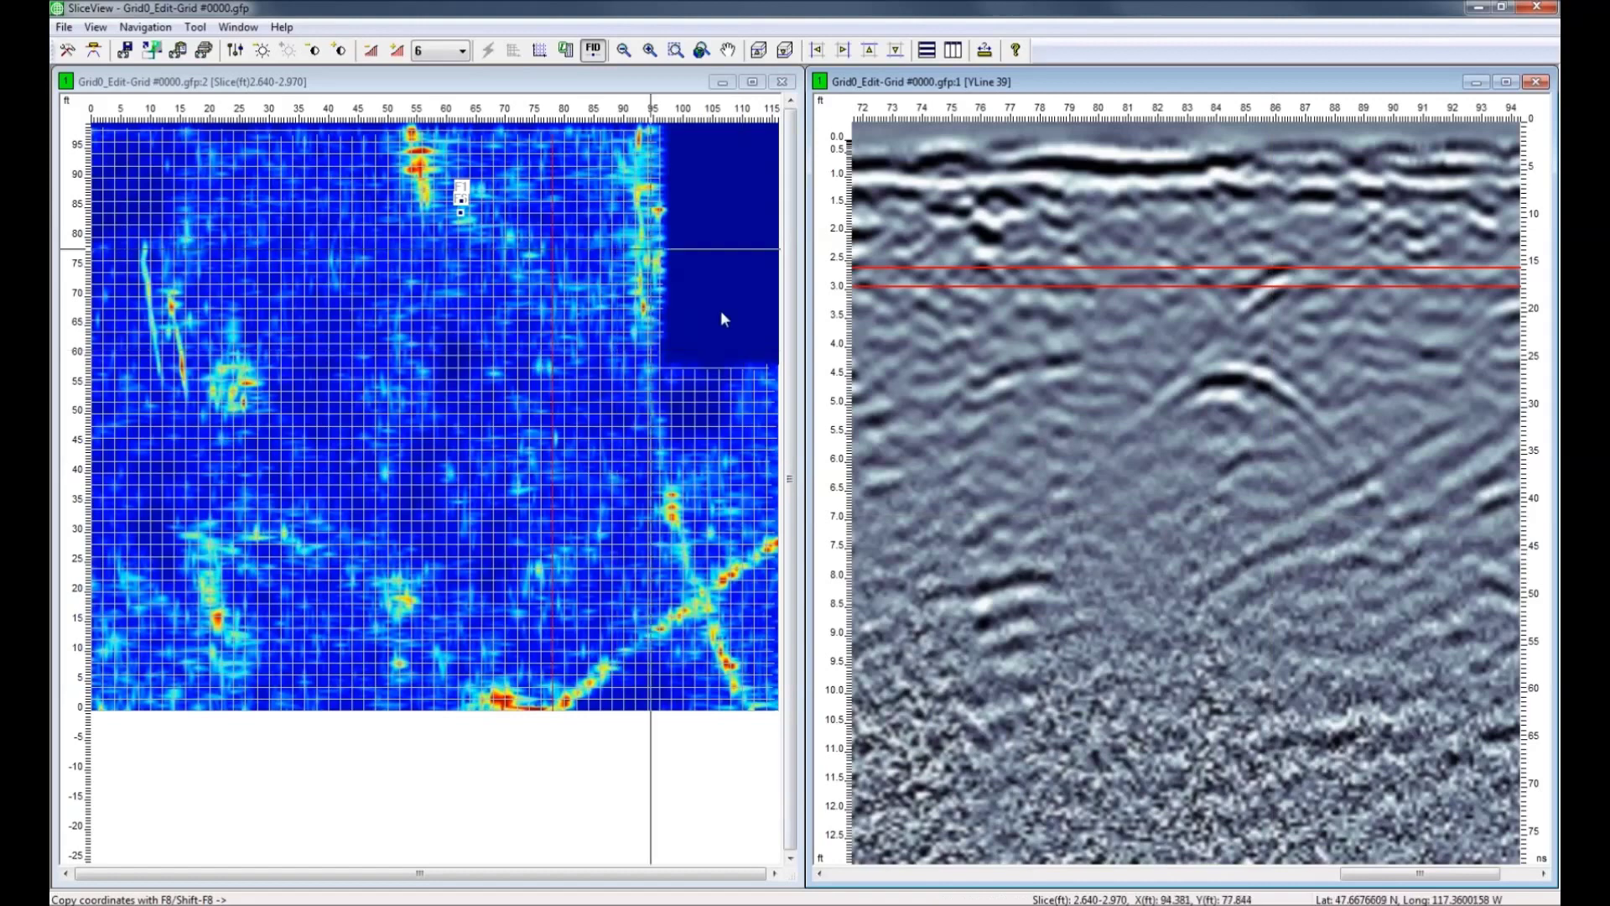
scroll(1062, 531, "down", 1)
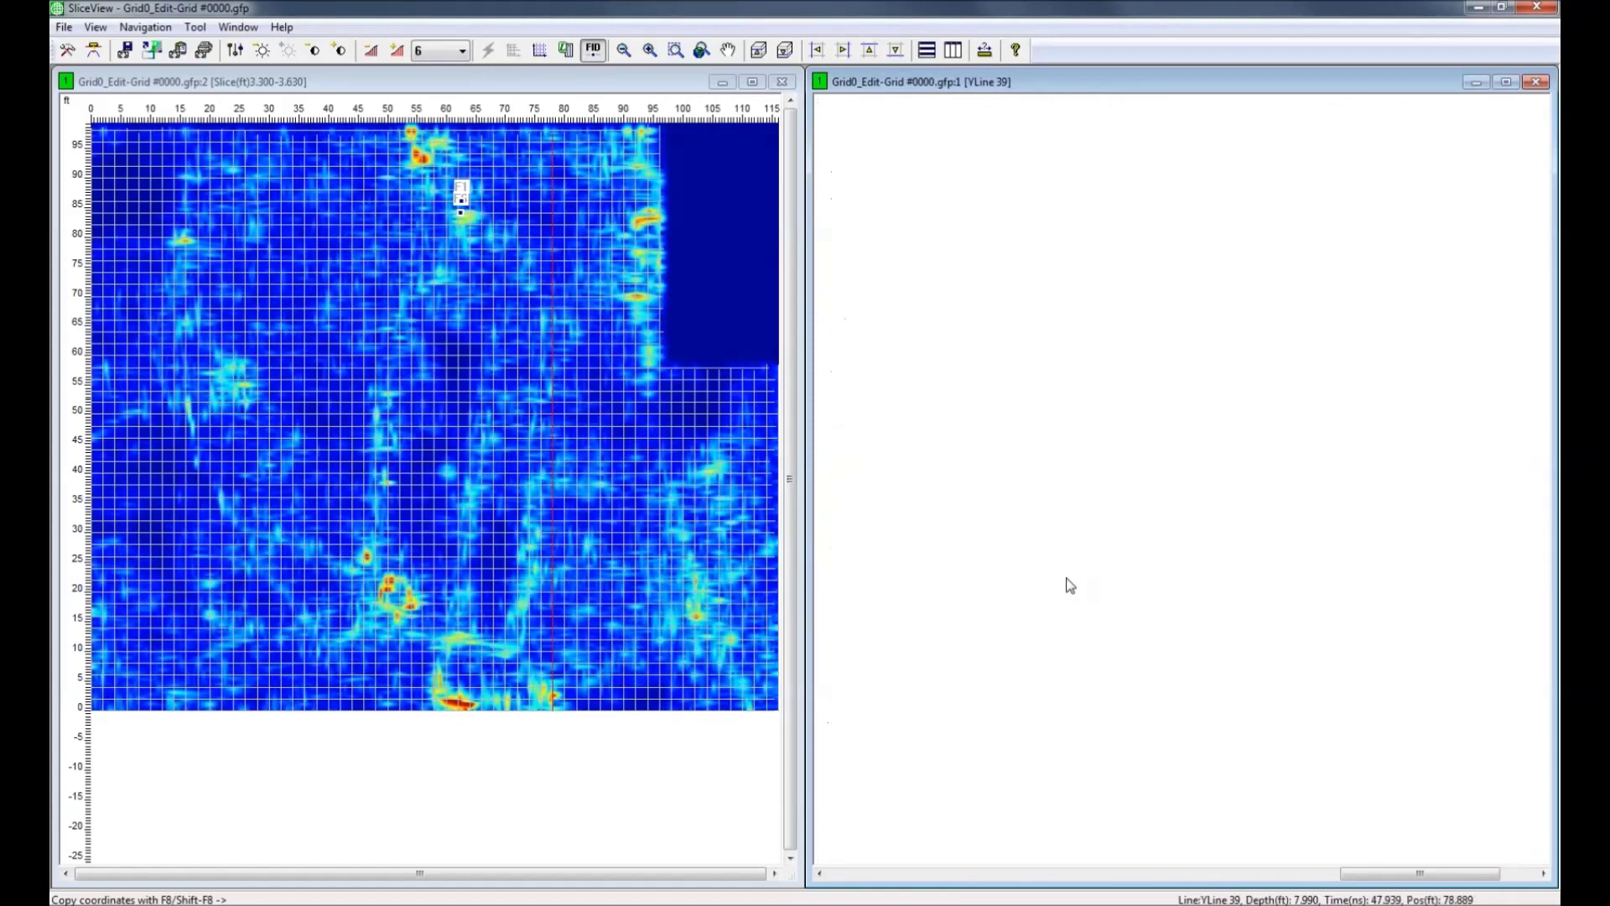
left_click(1065, 580)
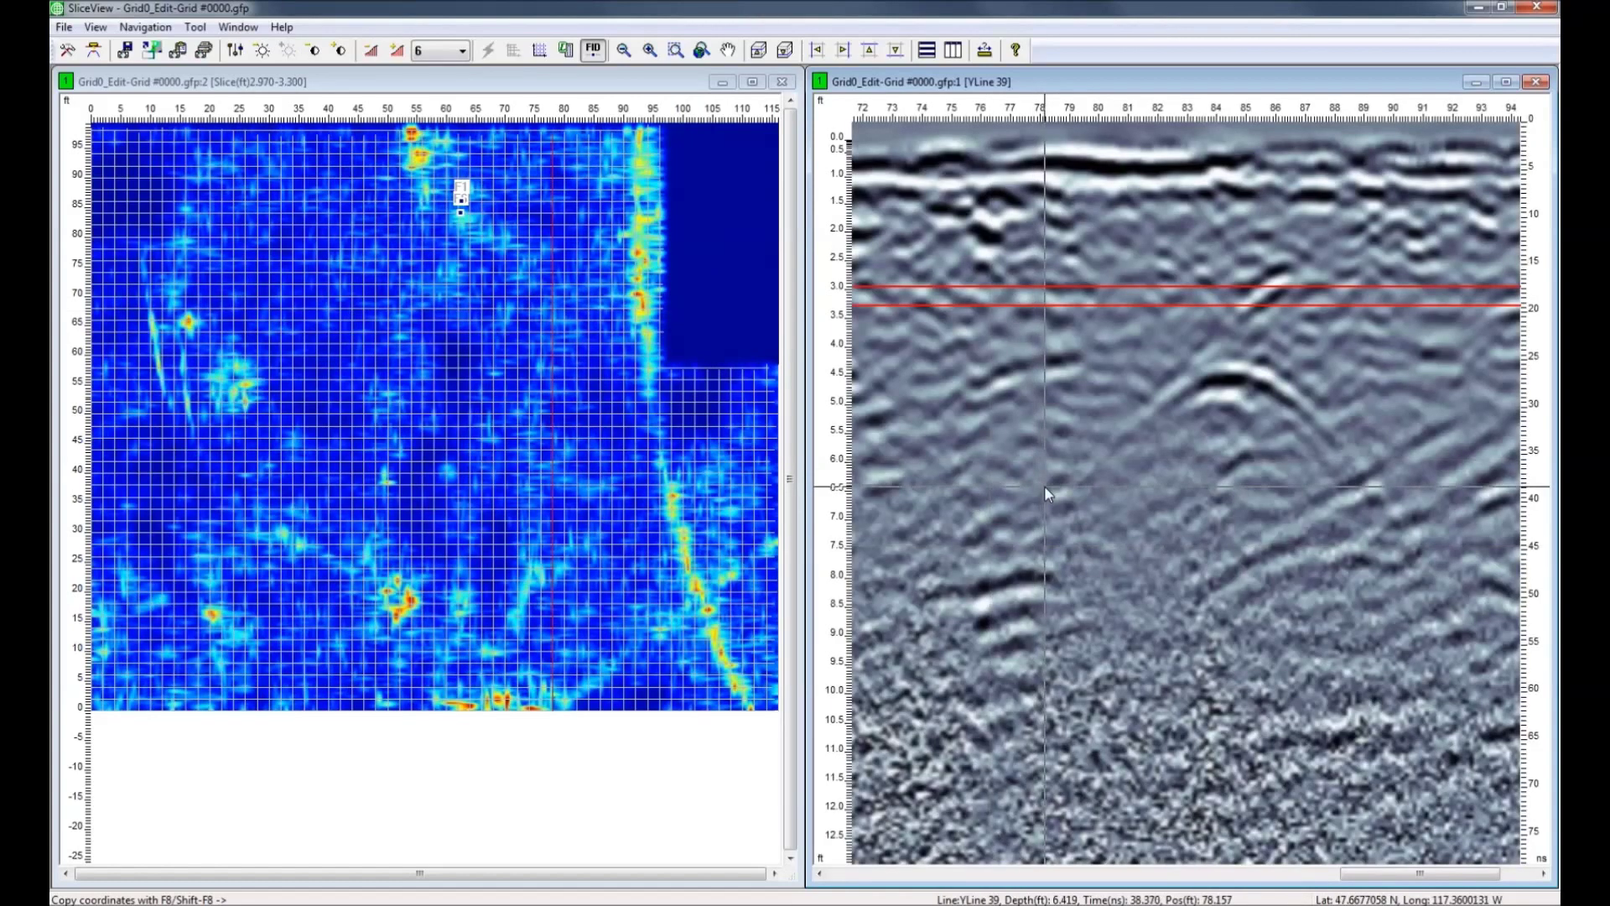
key("Down")
key("Down")
key("Down")
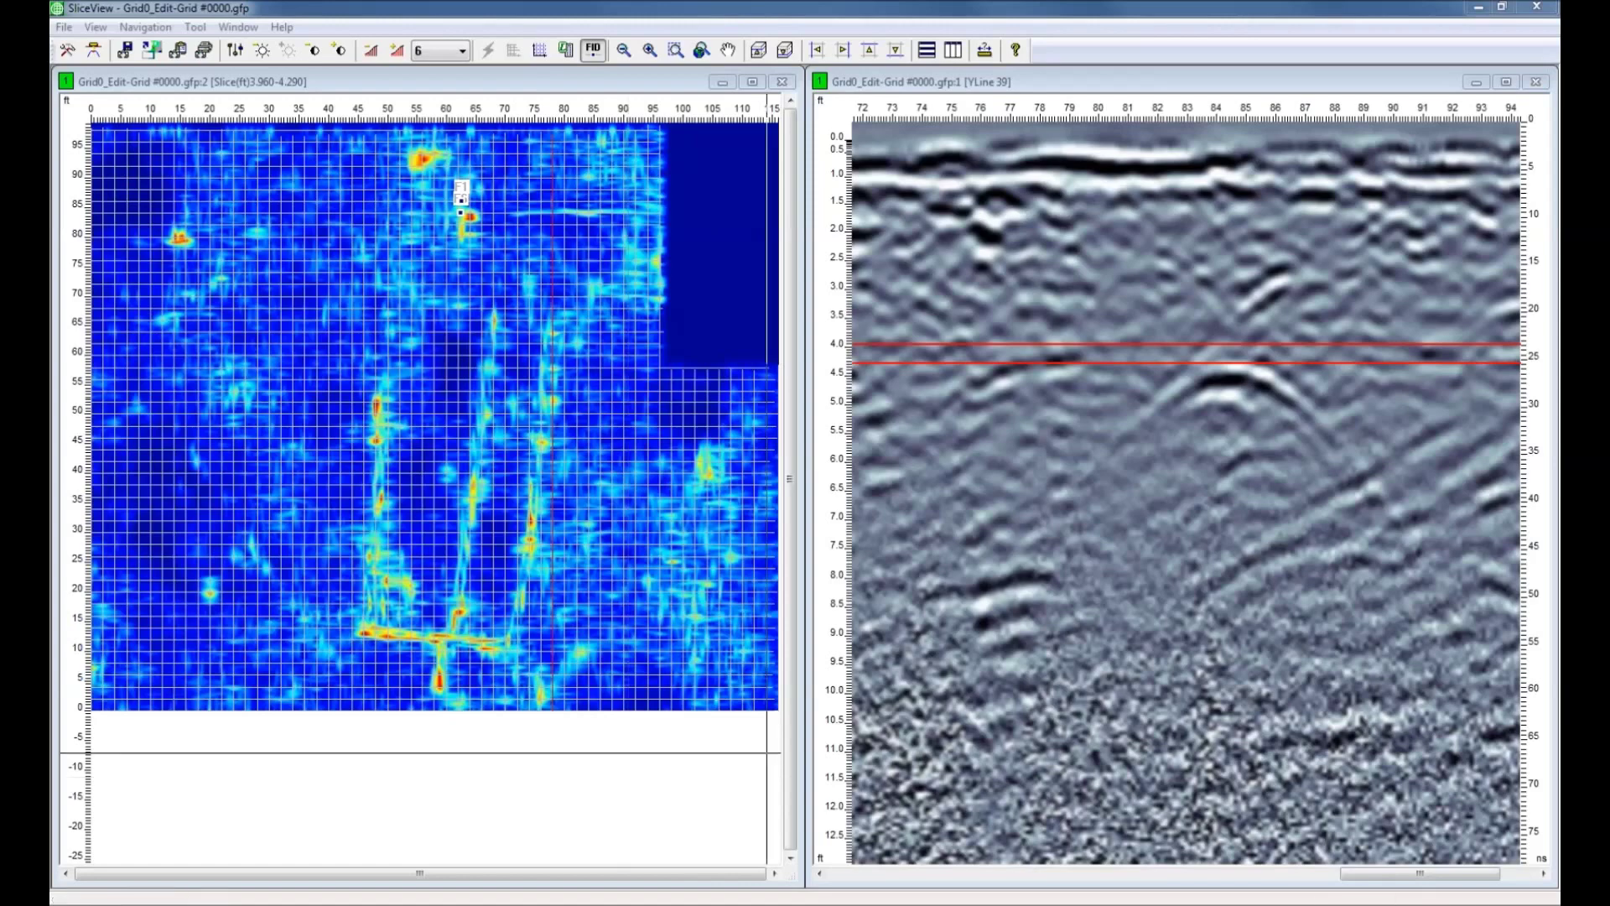
Return to the 2.640-2.970 ft slice and display XLine 31 across the feature near X 13 ft at its full extent.
left_click(983, 305)
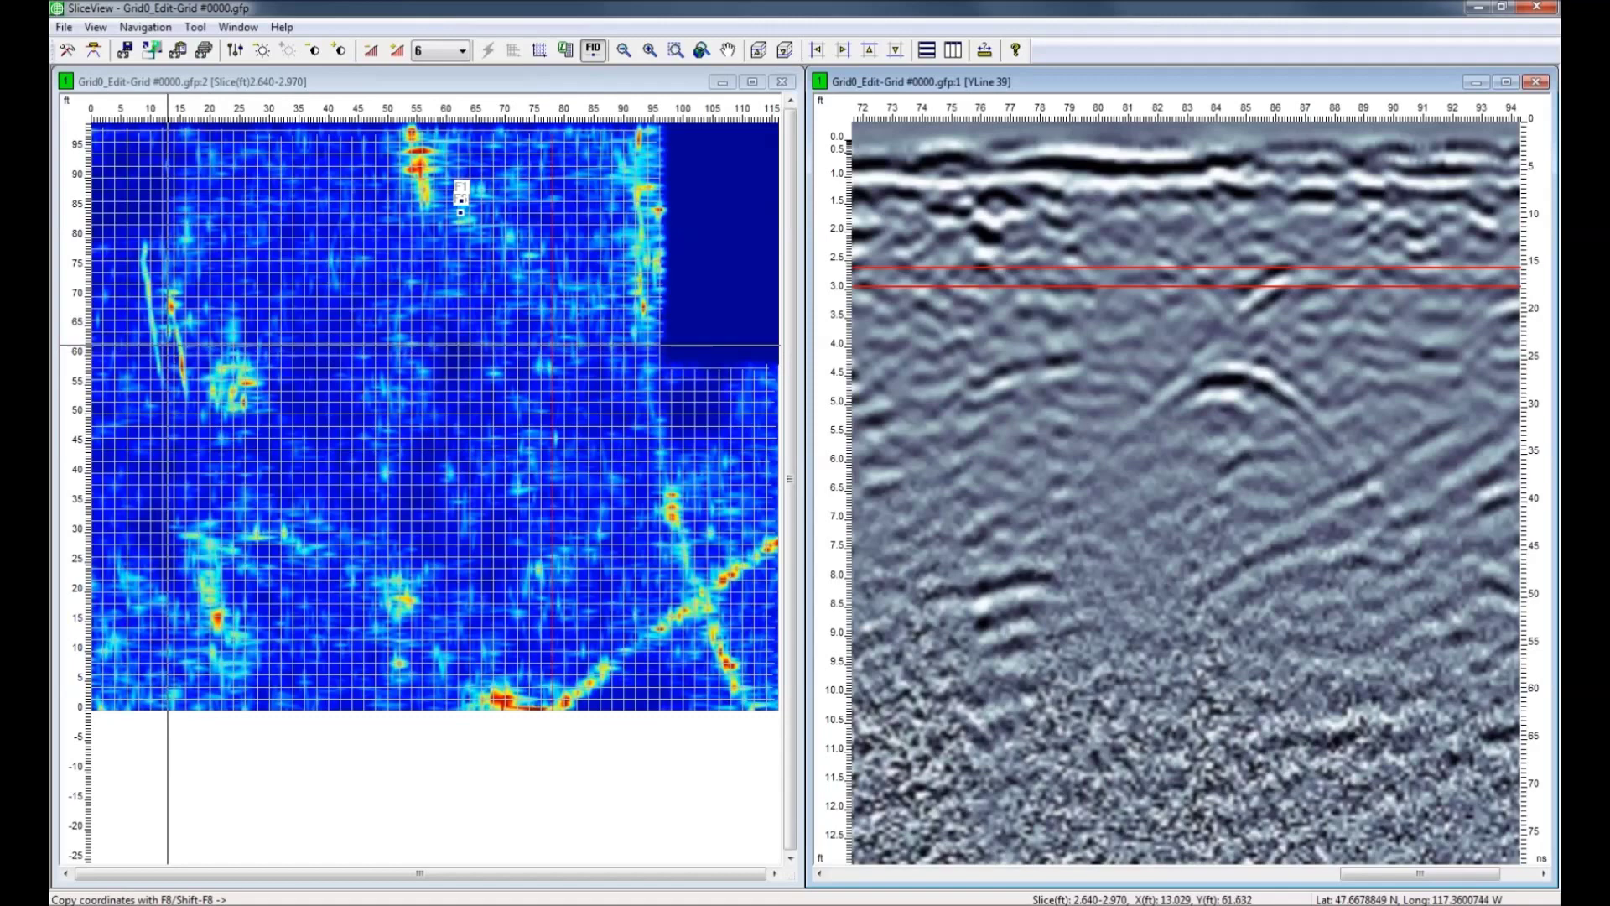
left_click(169, 343)
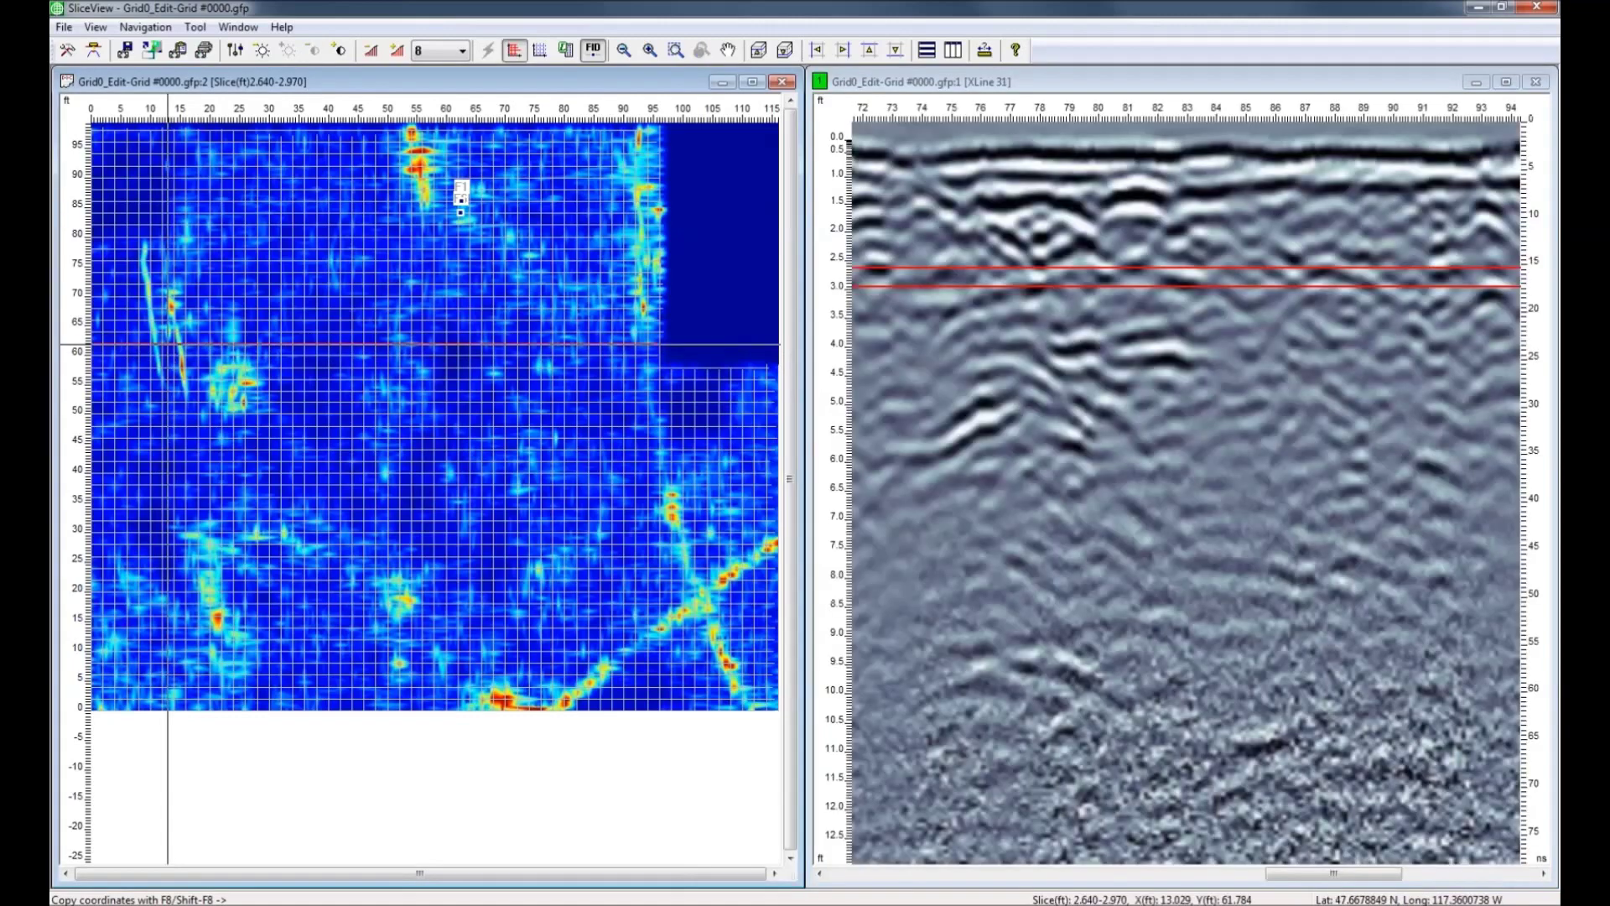
left_click(1274, 87)
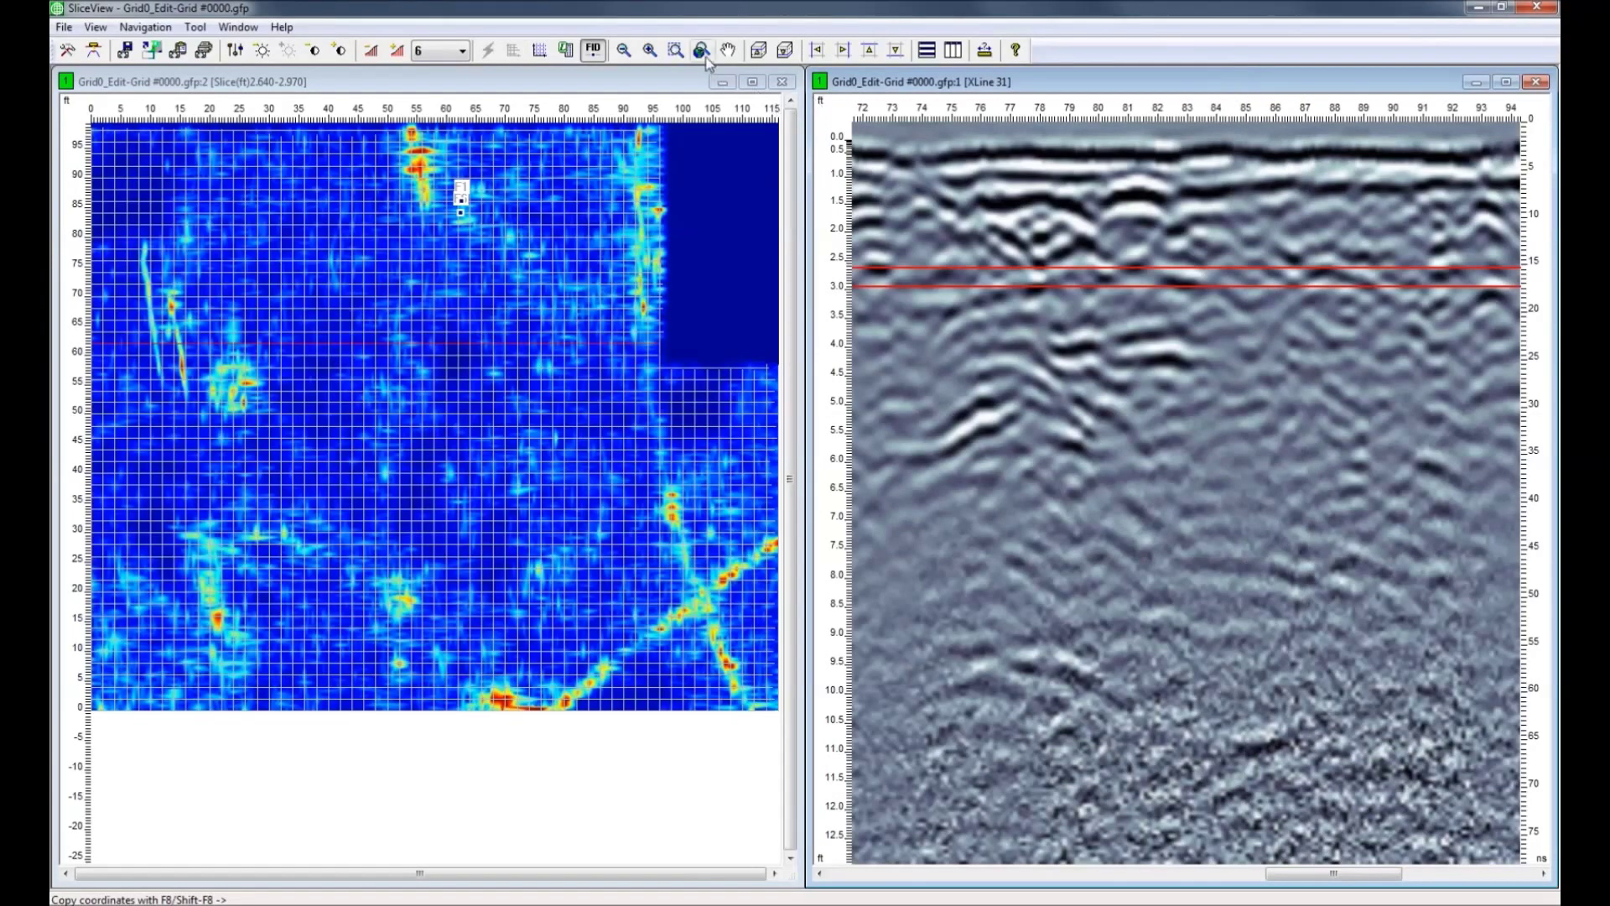
left_click(703, 52)
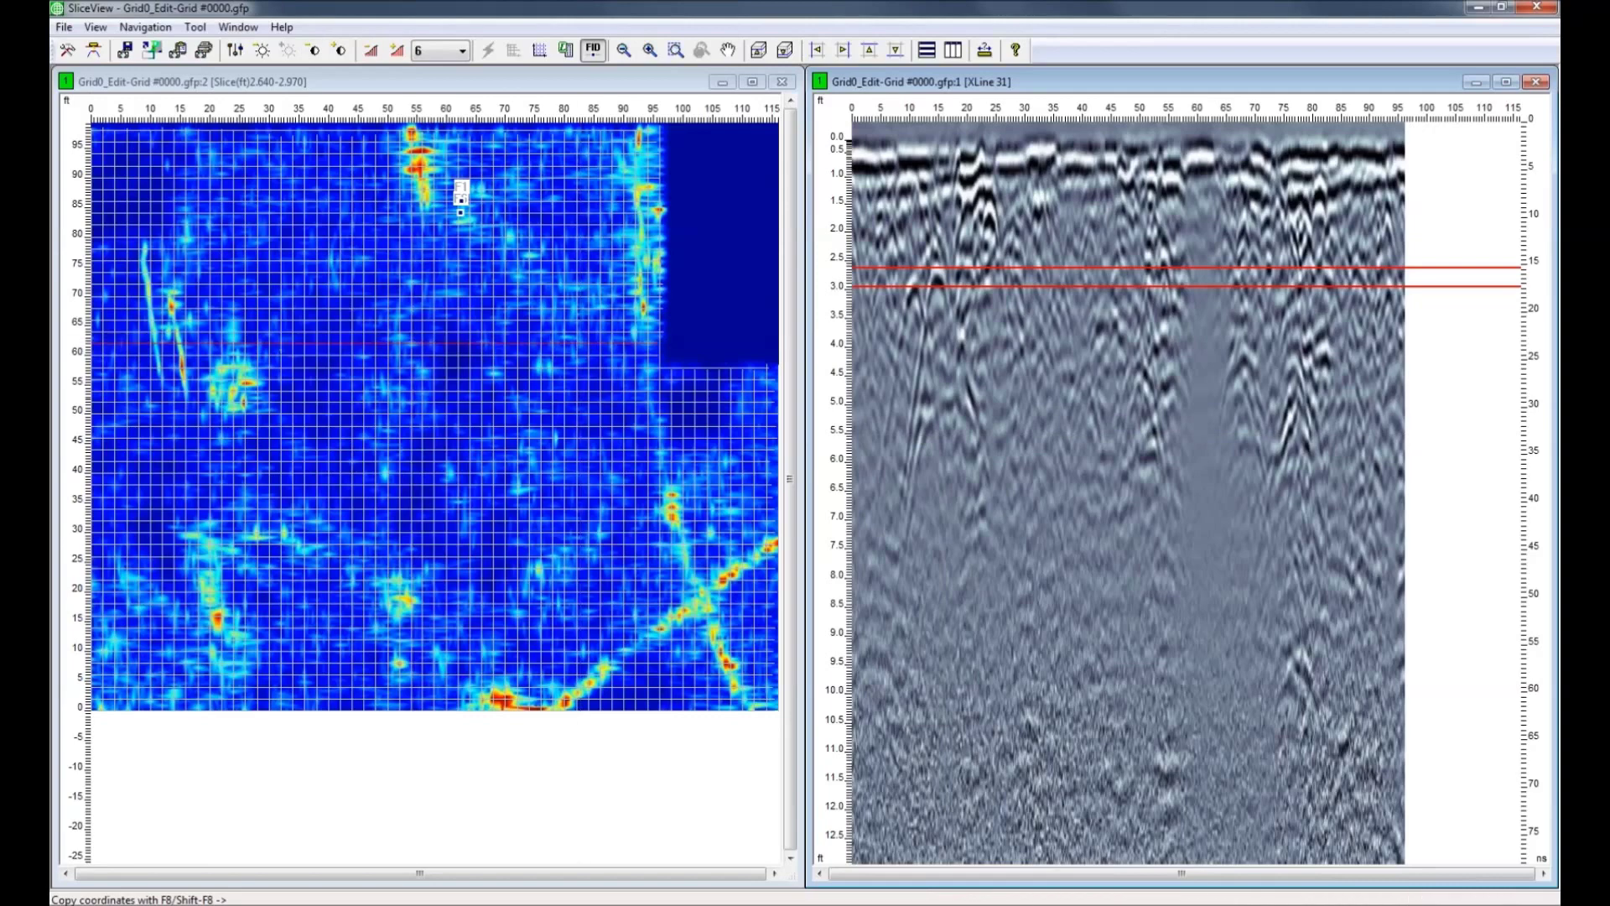
View the 7.260-7.590 ft slice and advance the cross-section line by line from XLine 31 to XLine 34.
left_click(1108, 553)
key("Up")
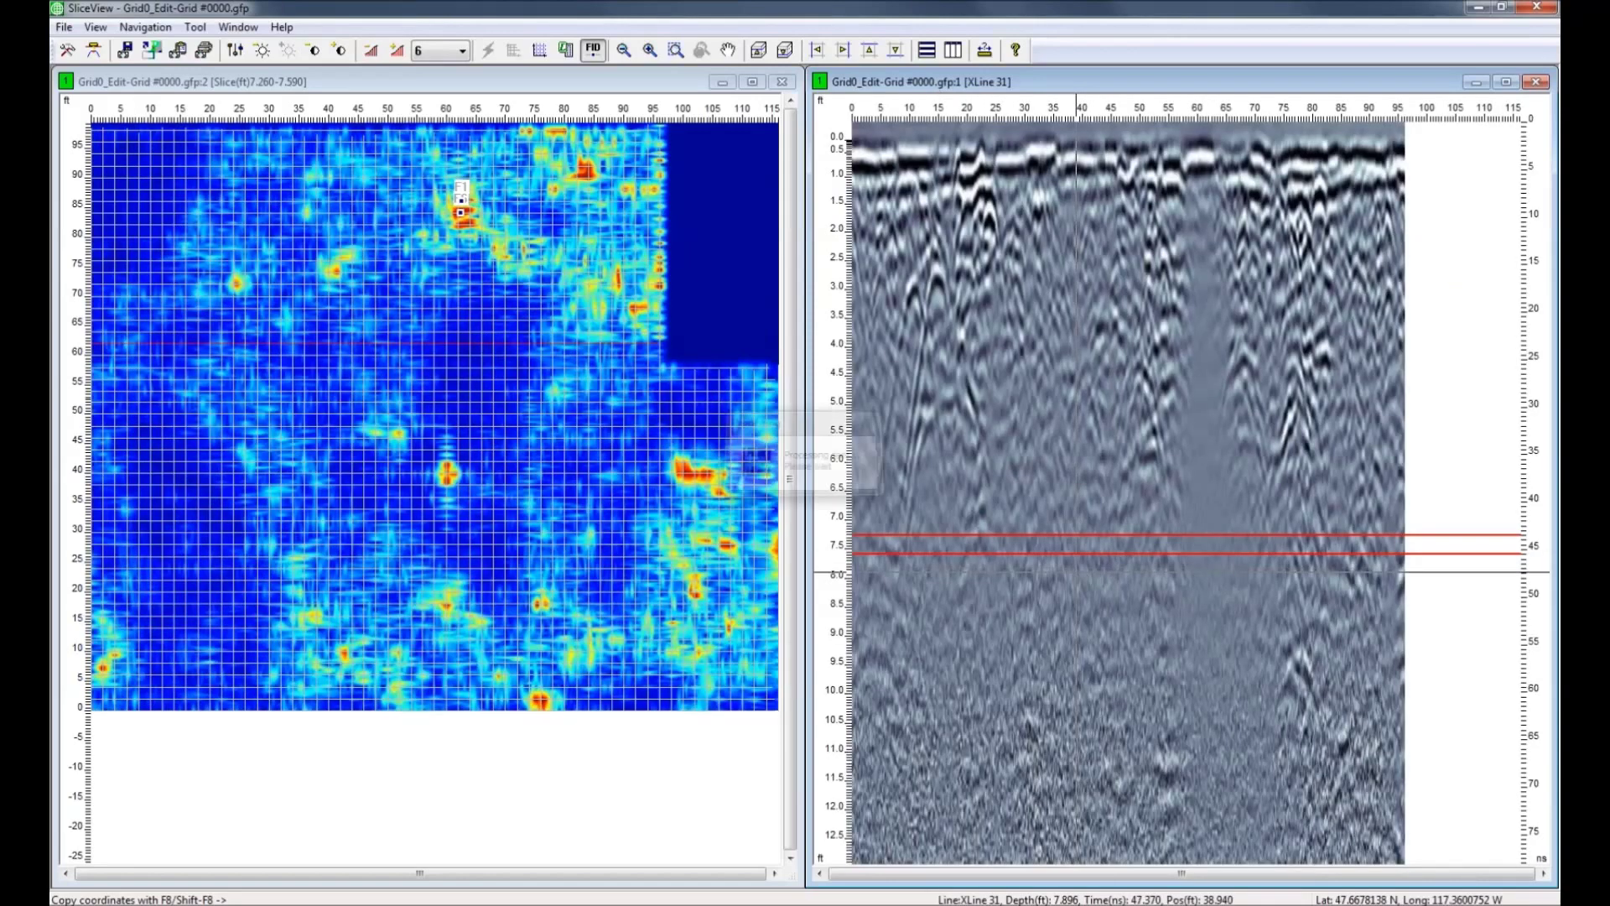
key("Up")
key("Up")
key("Up")
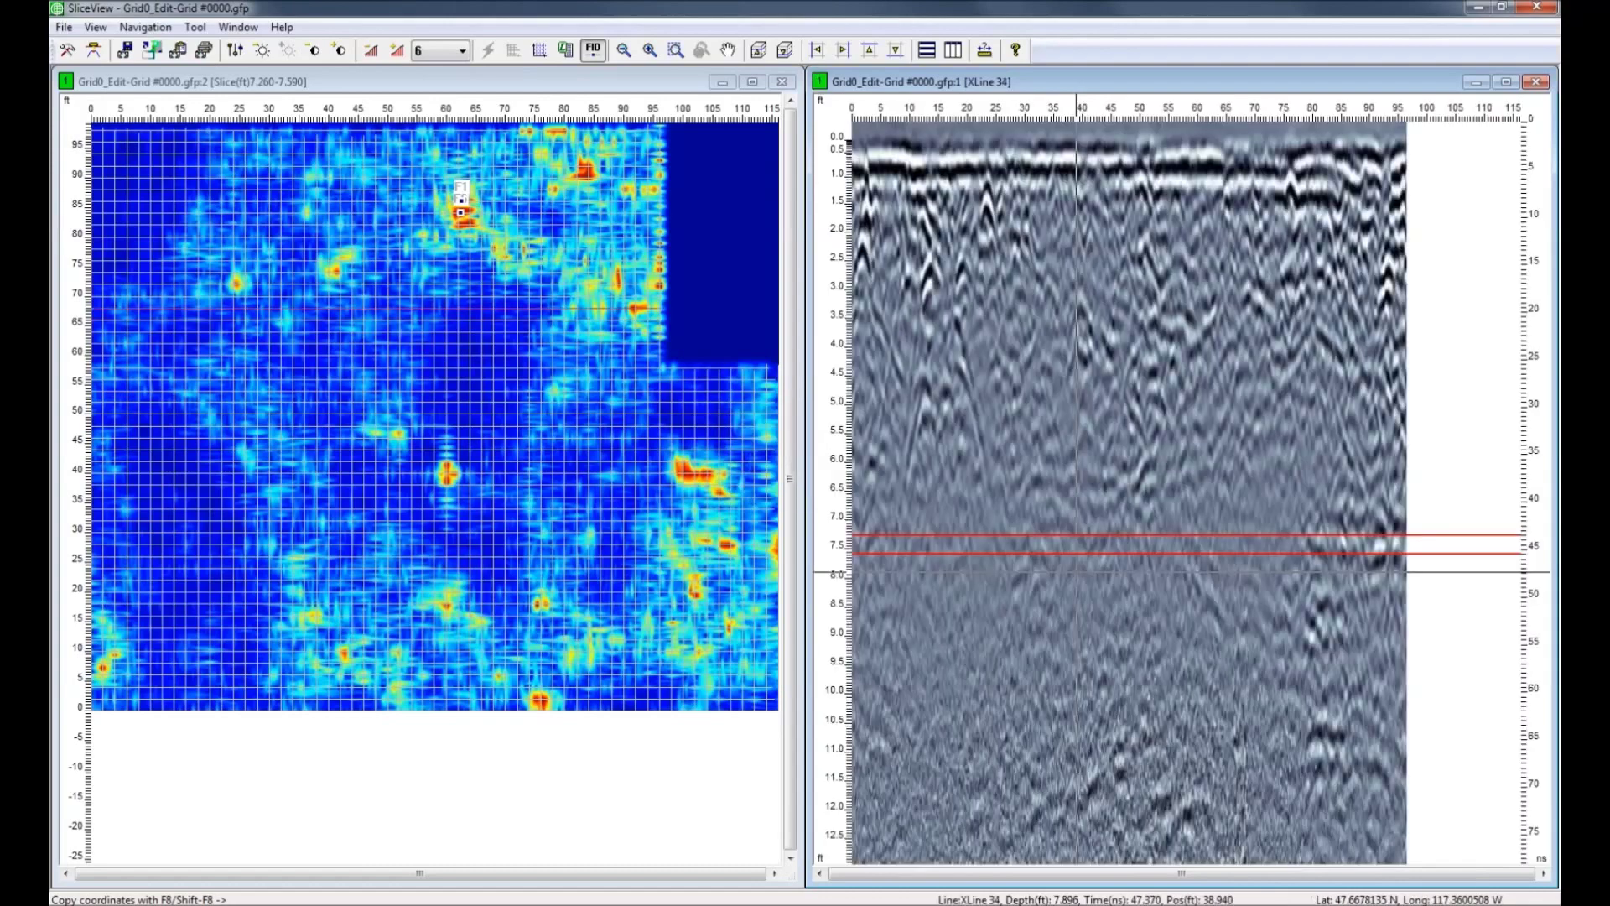
Advance the cross-section line by line from XLine 34 to XLine 39.
key("Up")
key("Up")
key("Up")
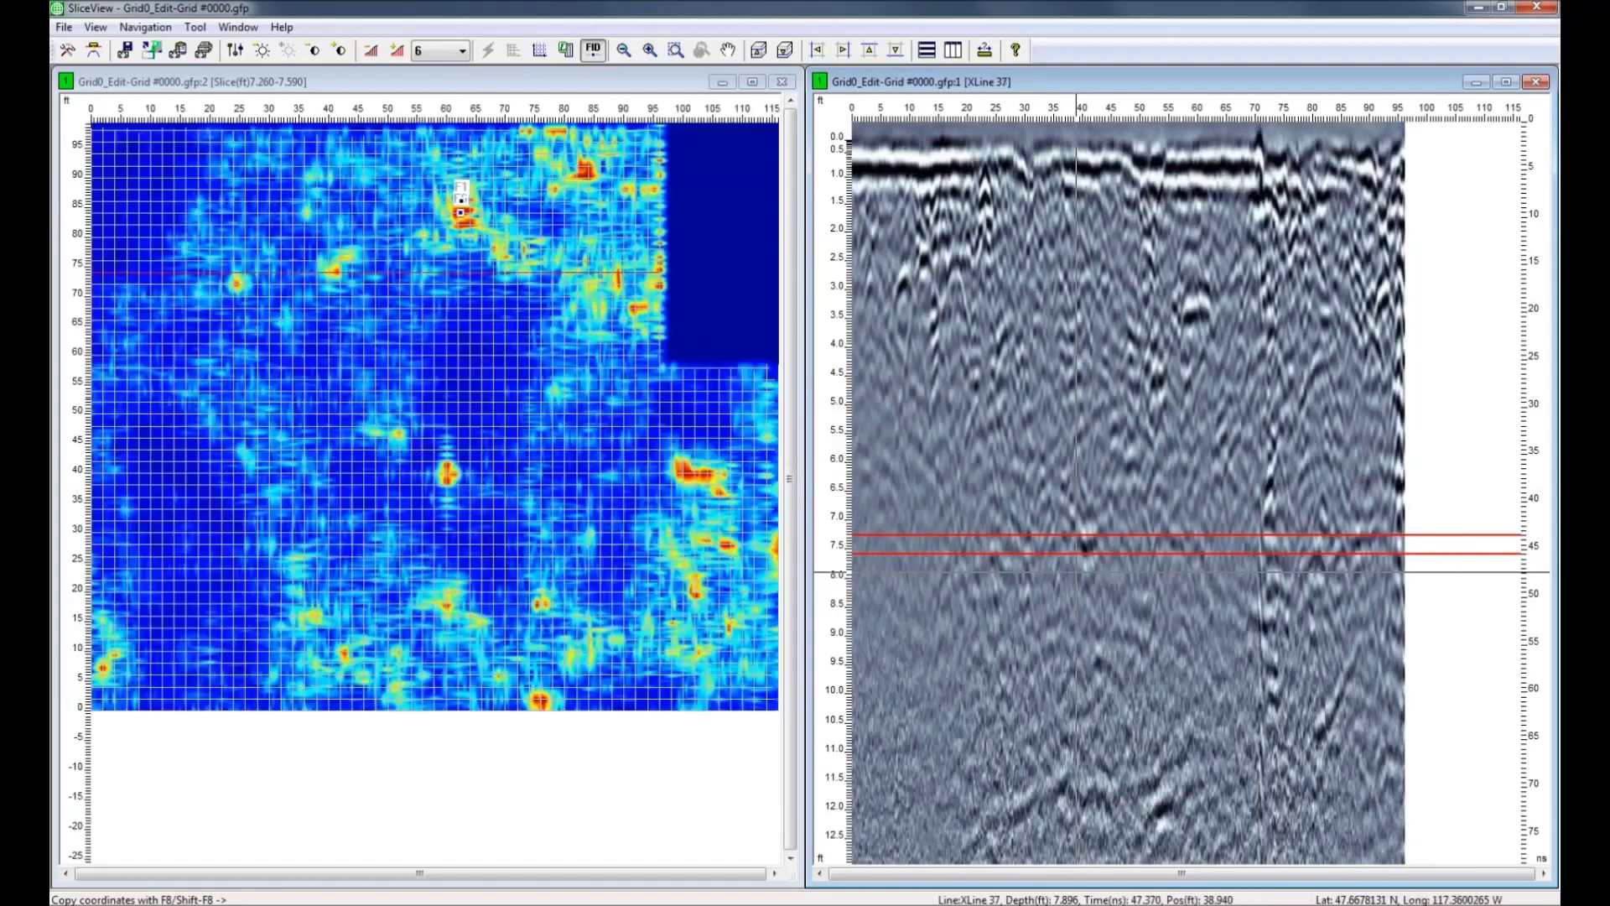
key("Up")
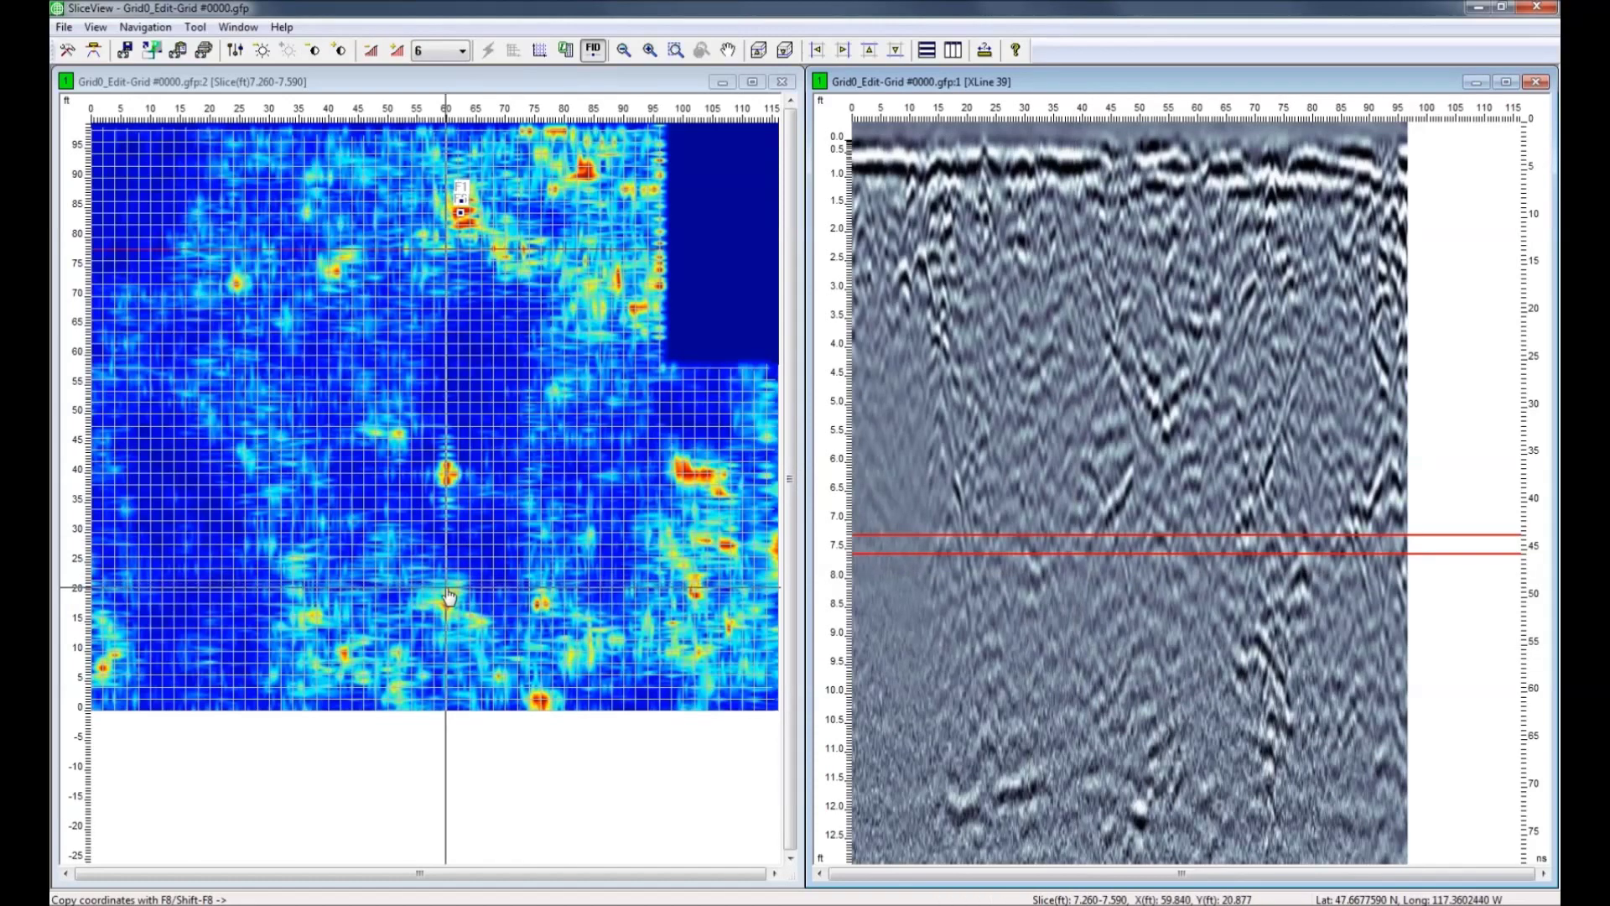
Display the YLine 35 and XLine 25 cross-sections through the quiet central area of the 7.260-7.590 ft slice.
left_click(511, 484)
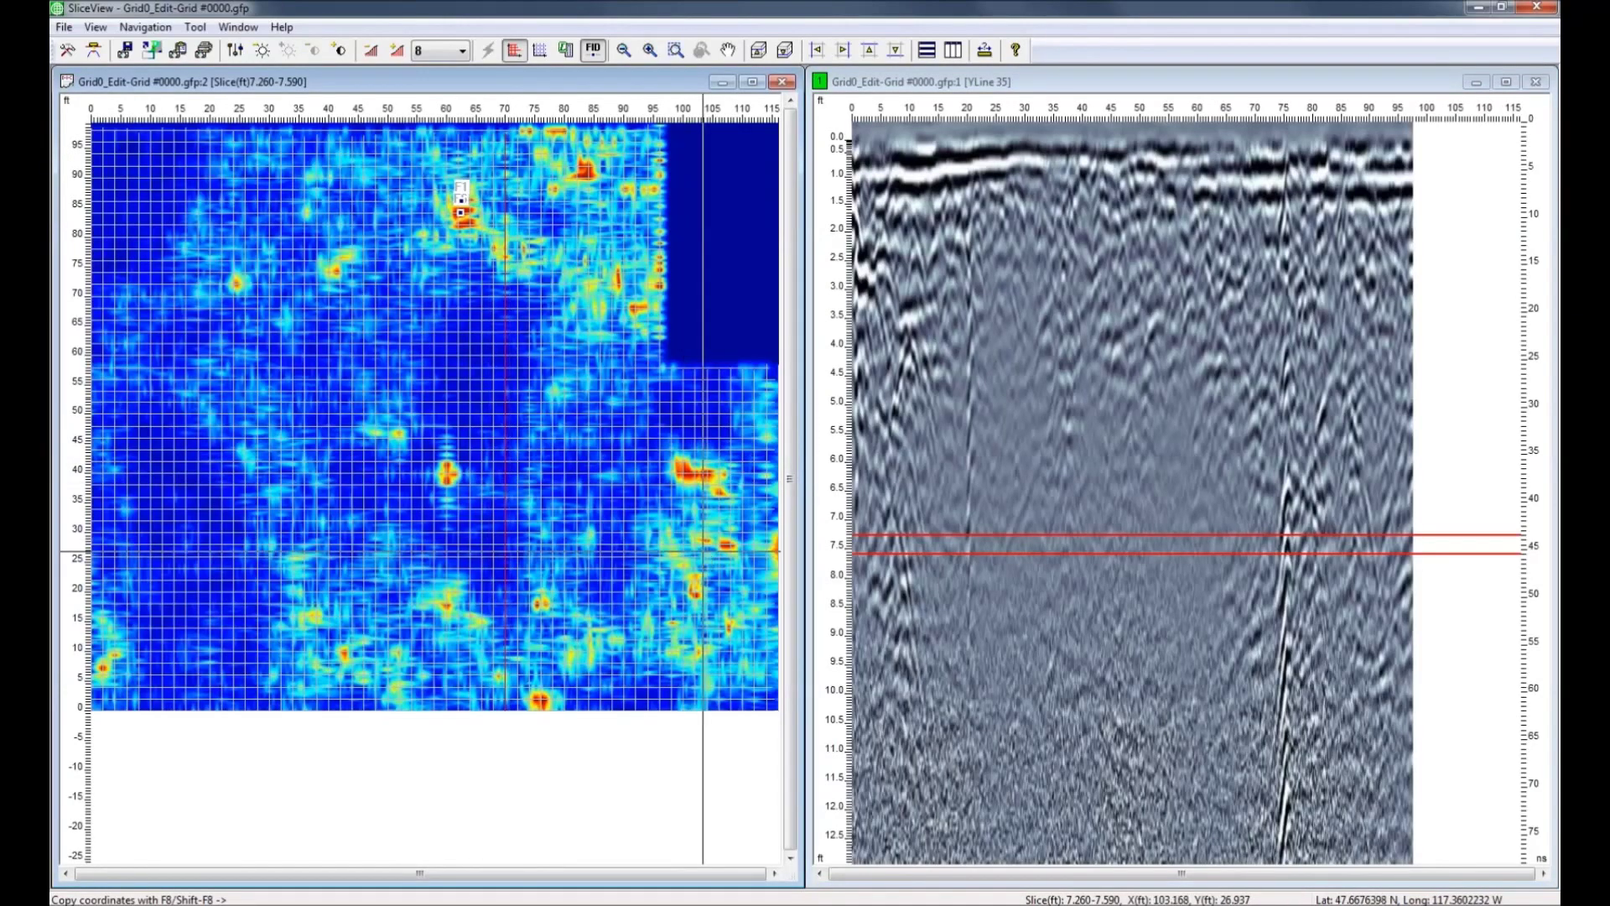
left_click(487, 412)
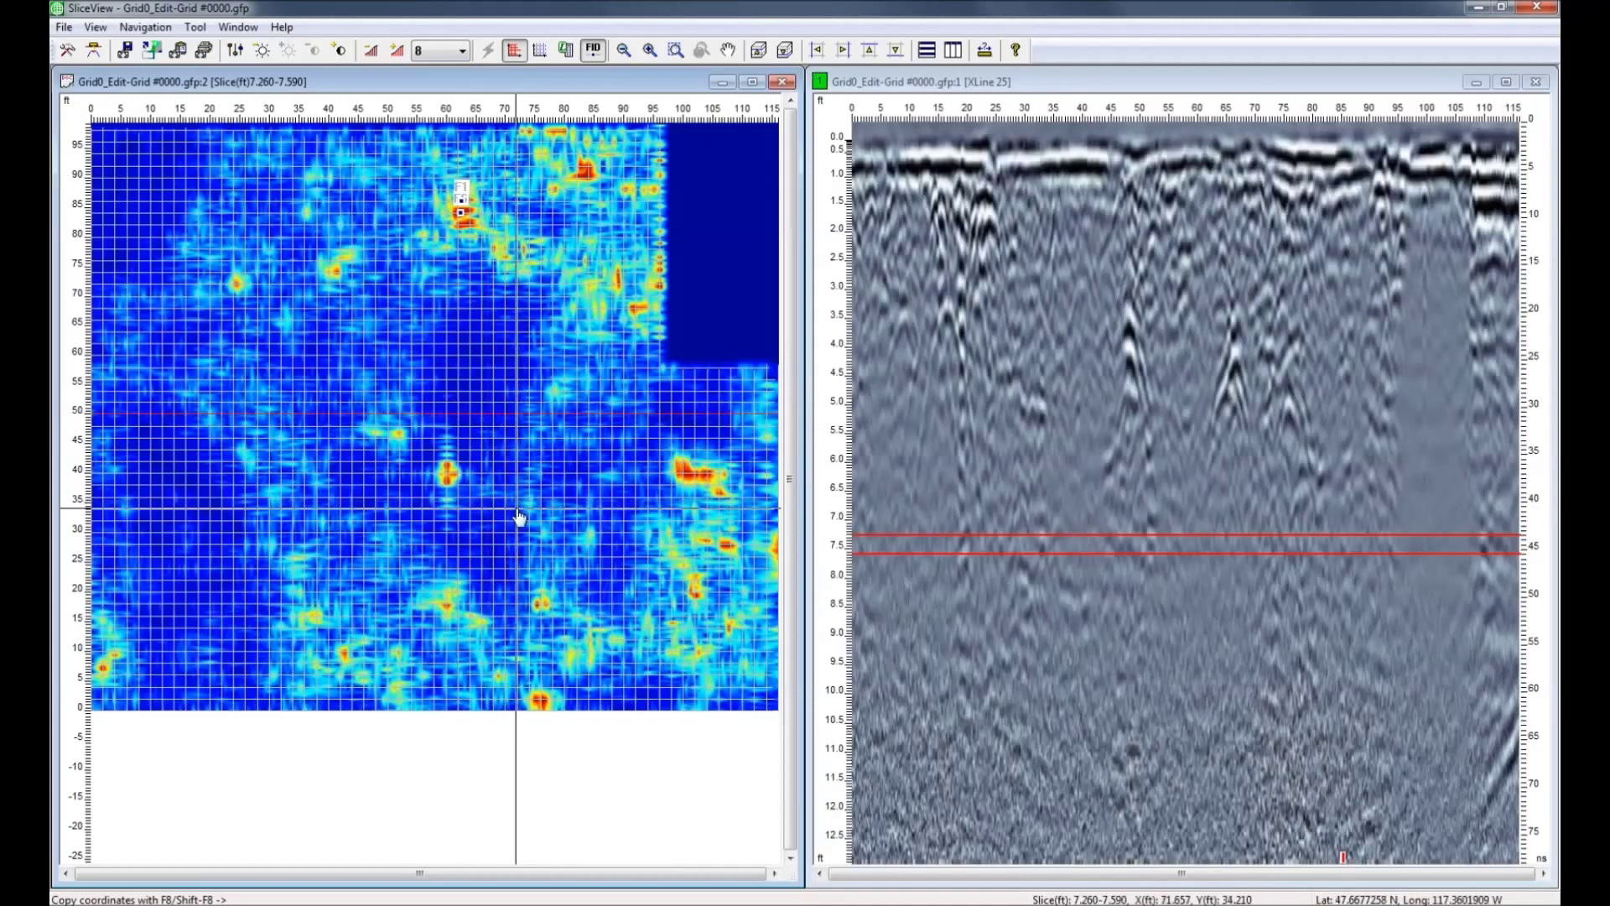
left_click(515, 508)
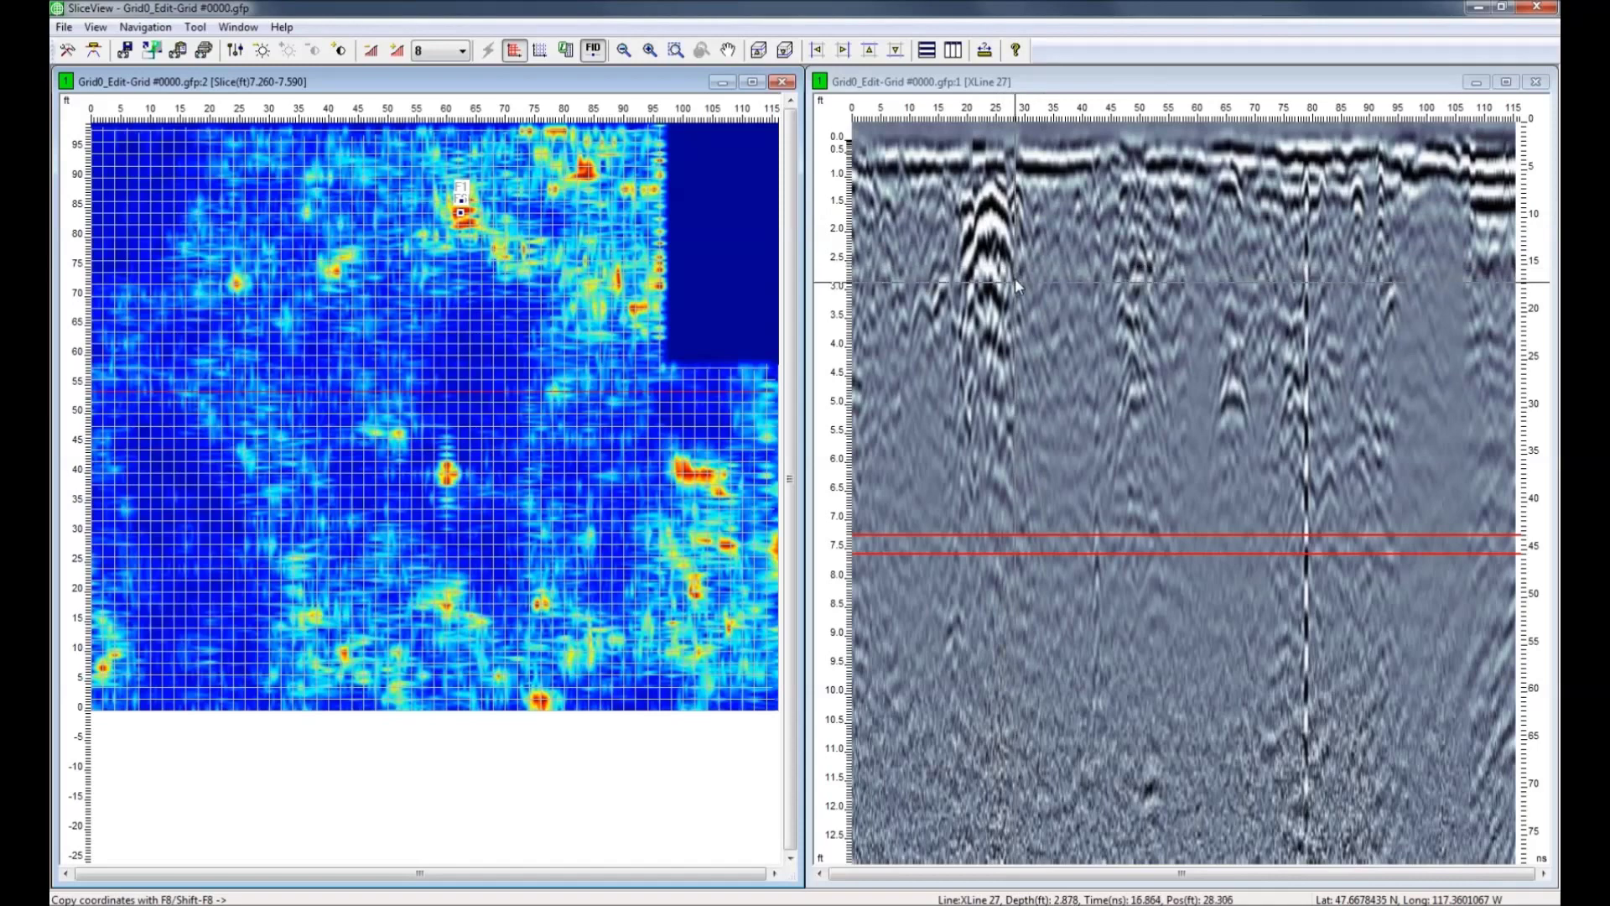
View the 1.320-1.650 ft slice and measure across the round feature near X 24 ft, Y 55 ft.
left_click(993, 205)
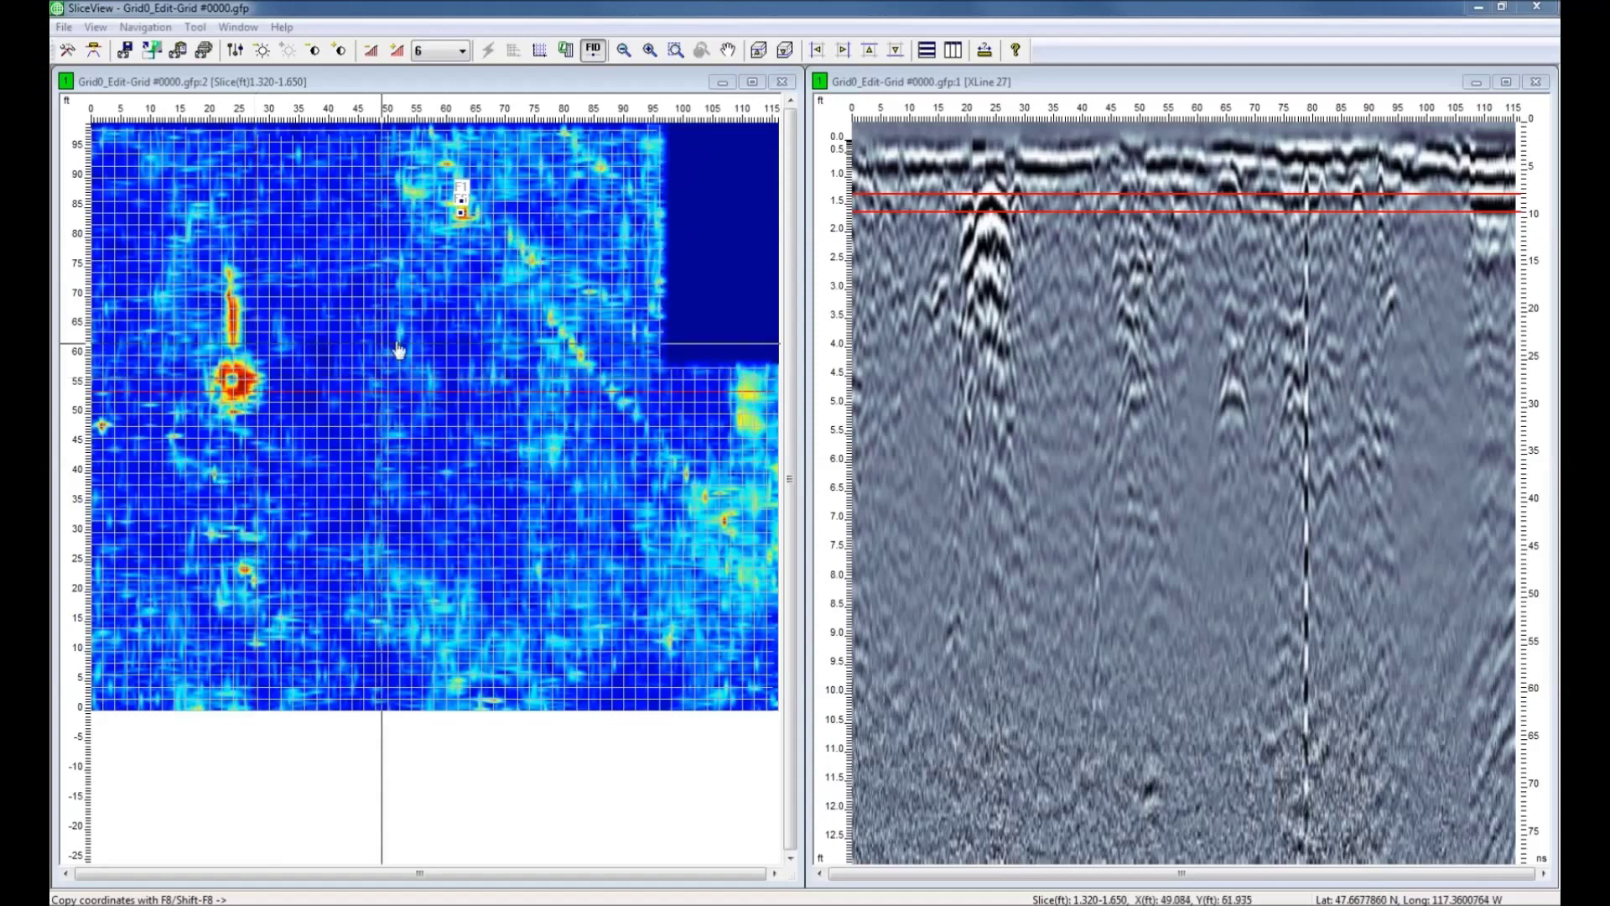
left_click(985, 52)
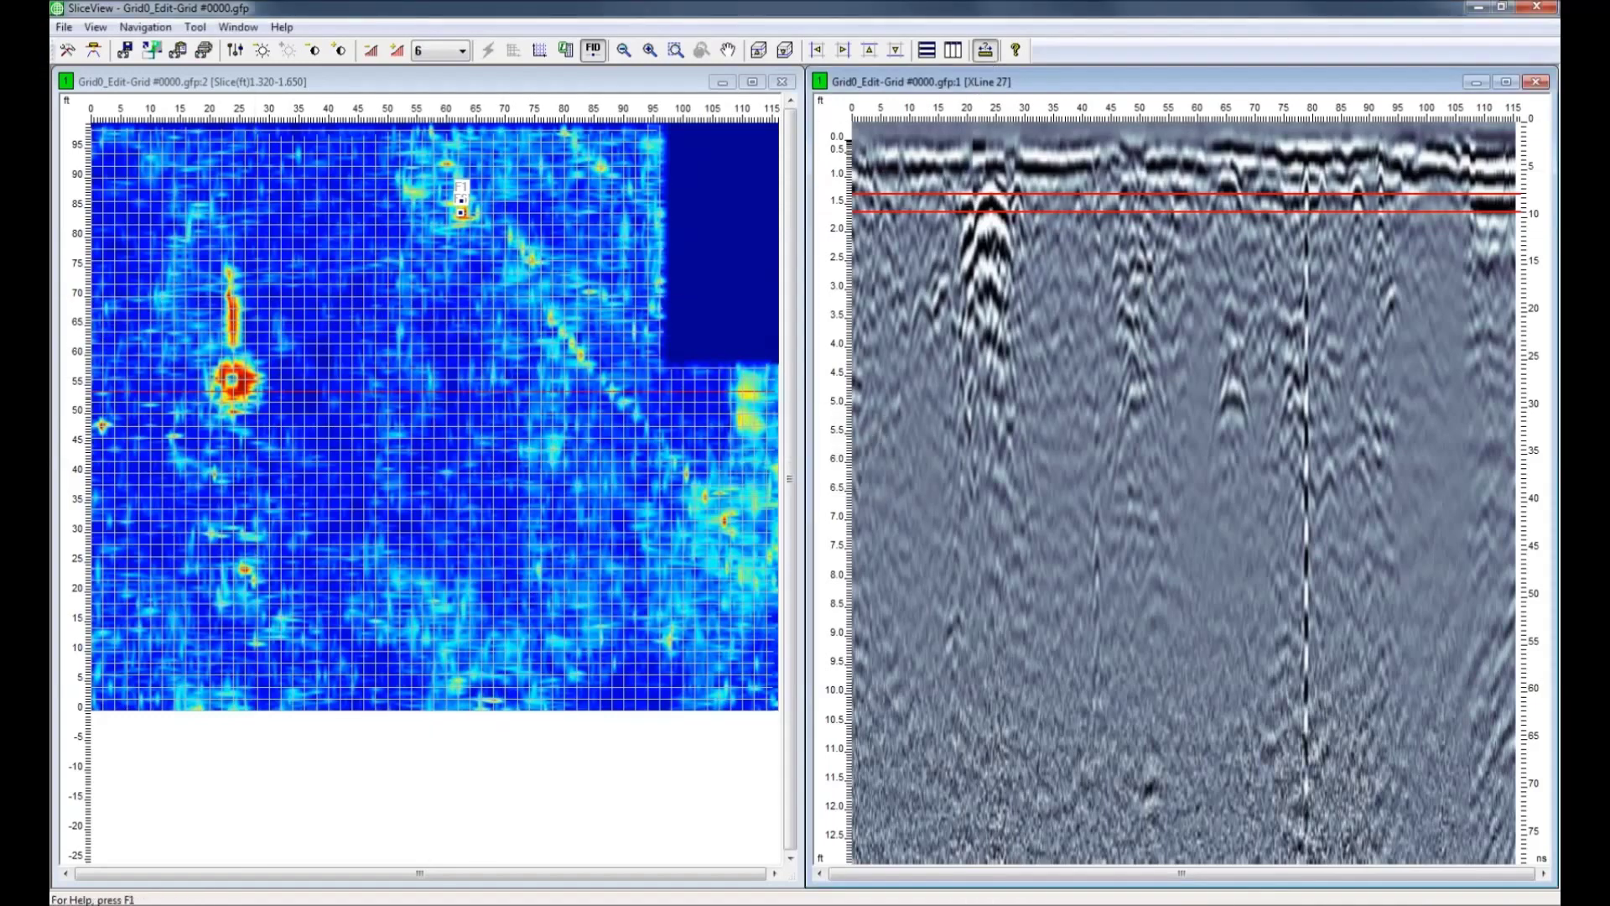
left_click(222, 378)
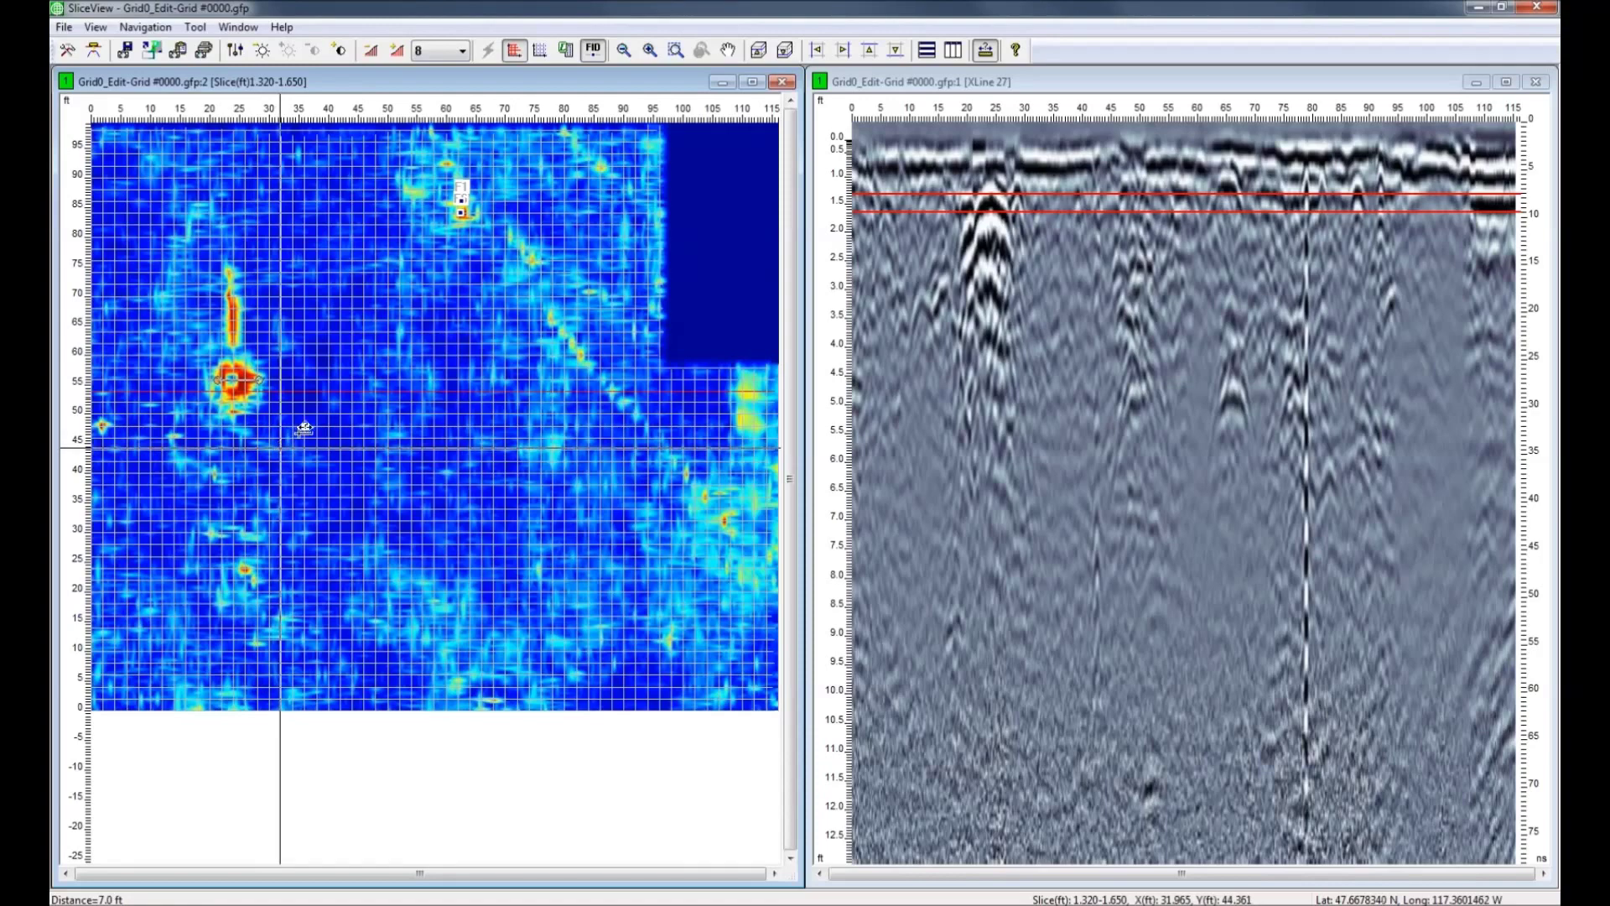
left_click(986, 52)
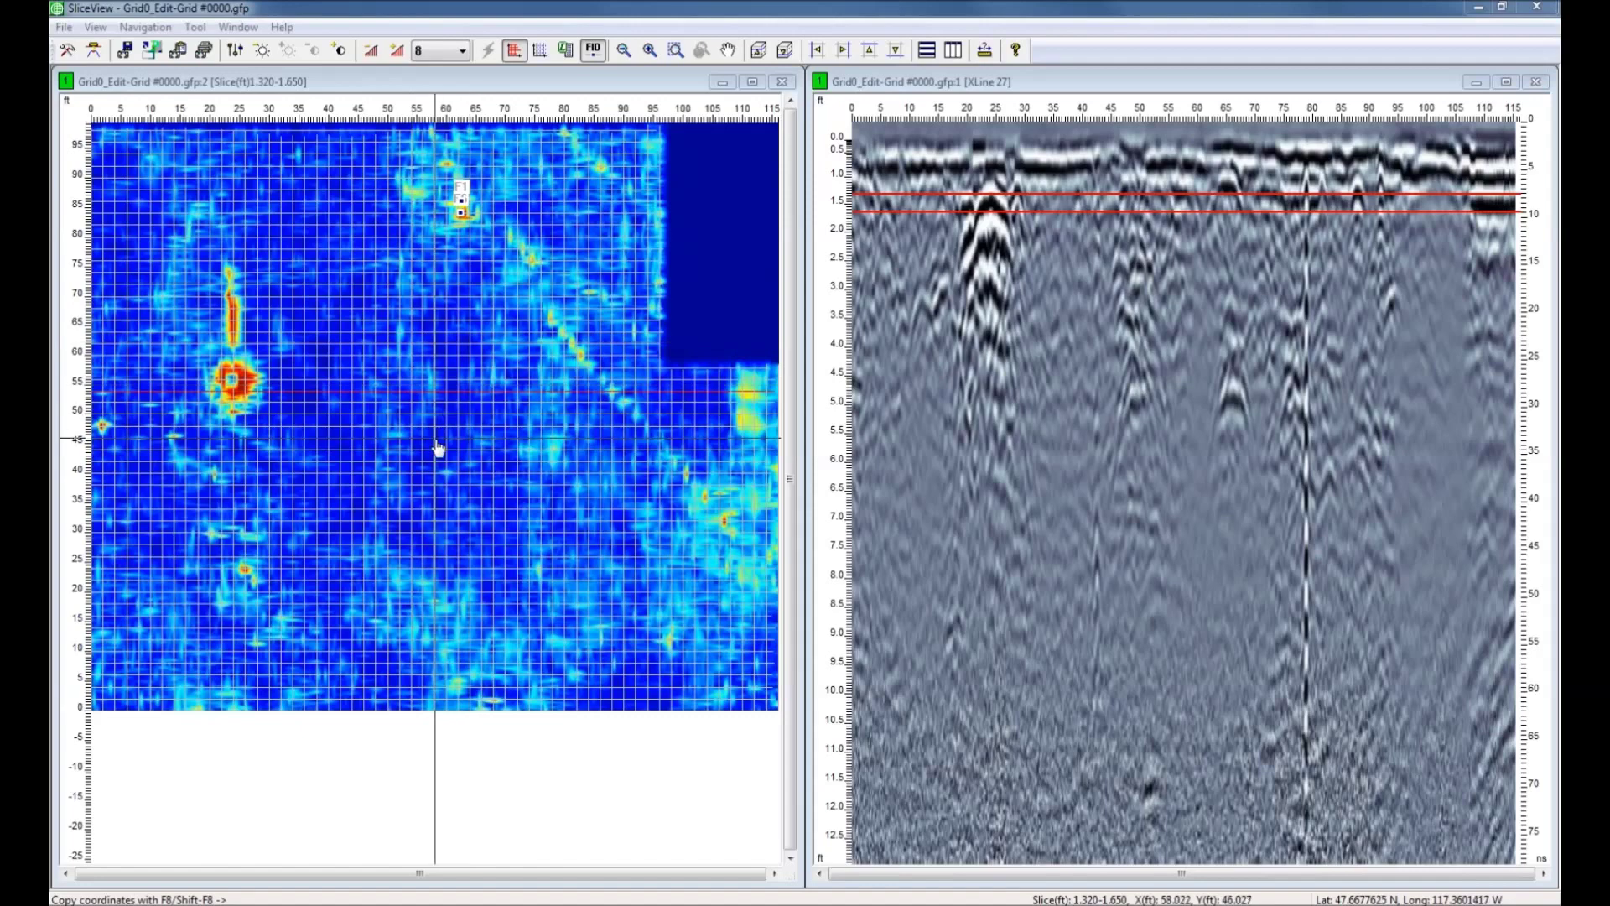
Display the Y line near X 74 ft, advance to YLine 40, and view the 0.330-0.660 ft slice.
left_click(530, 435)
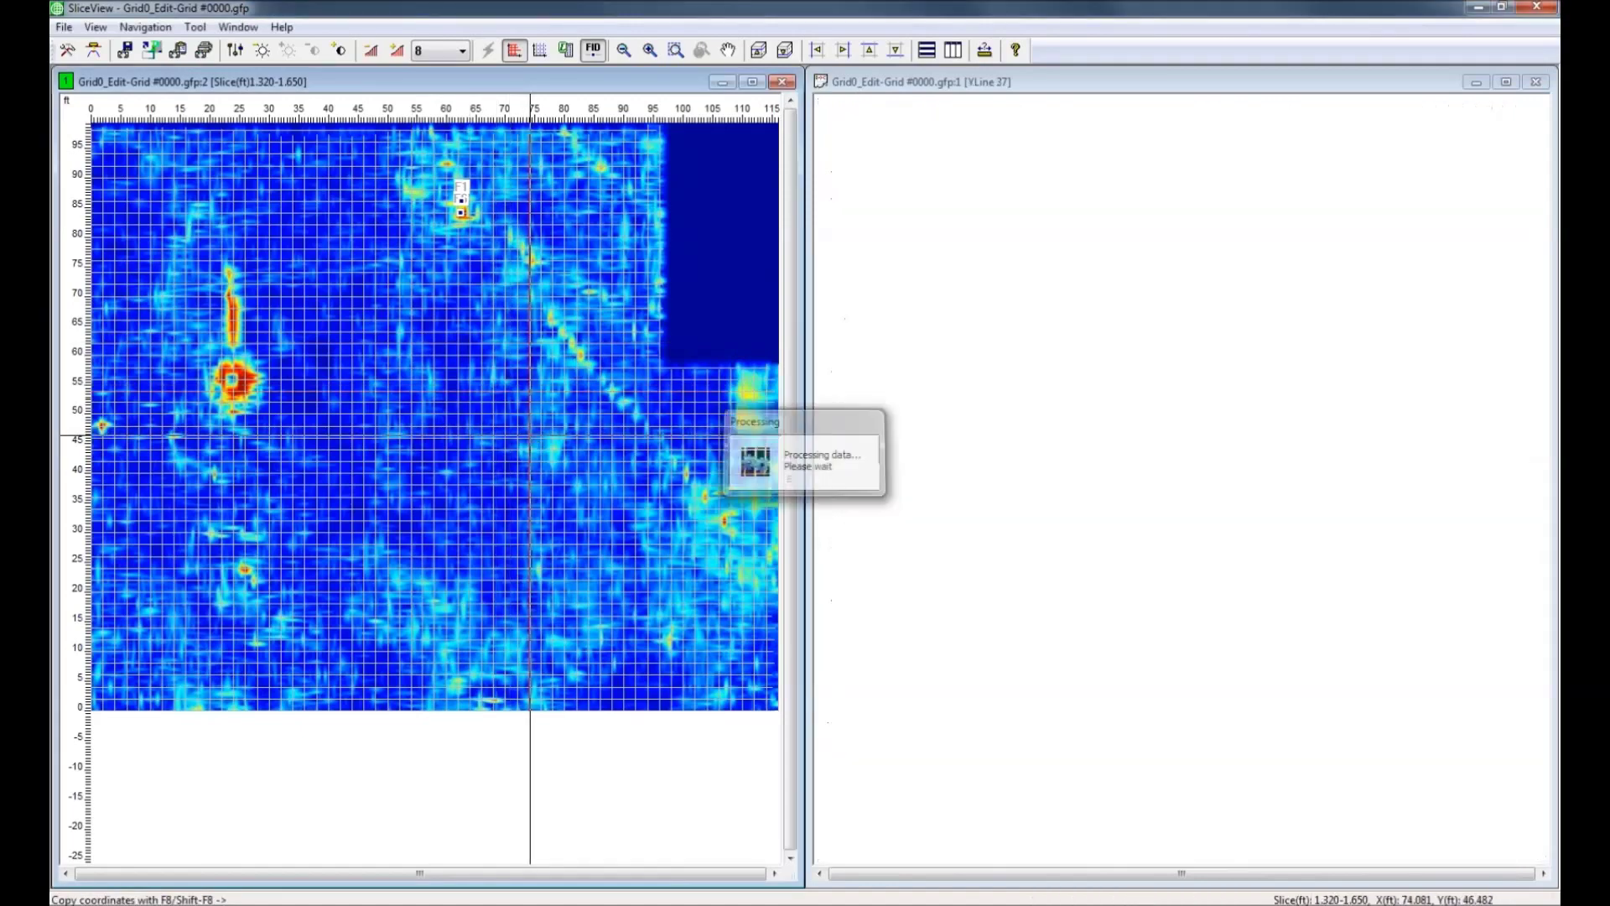
key("Right")
key("Right")
key("Right")
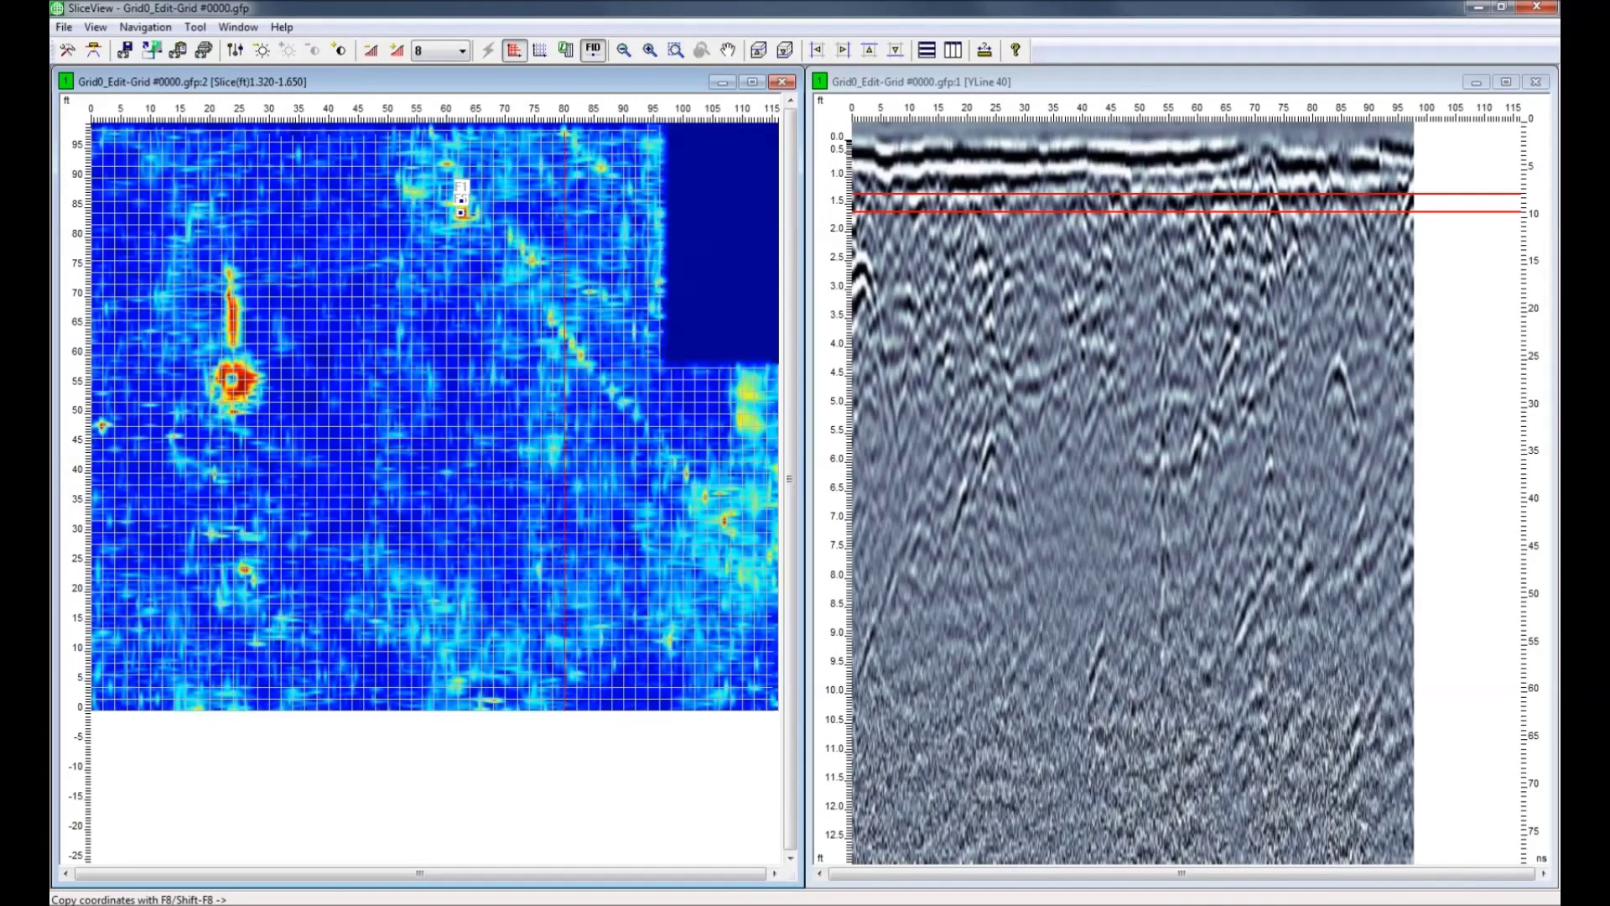
left_click(1049, 159)
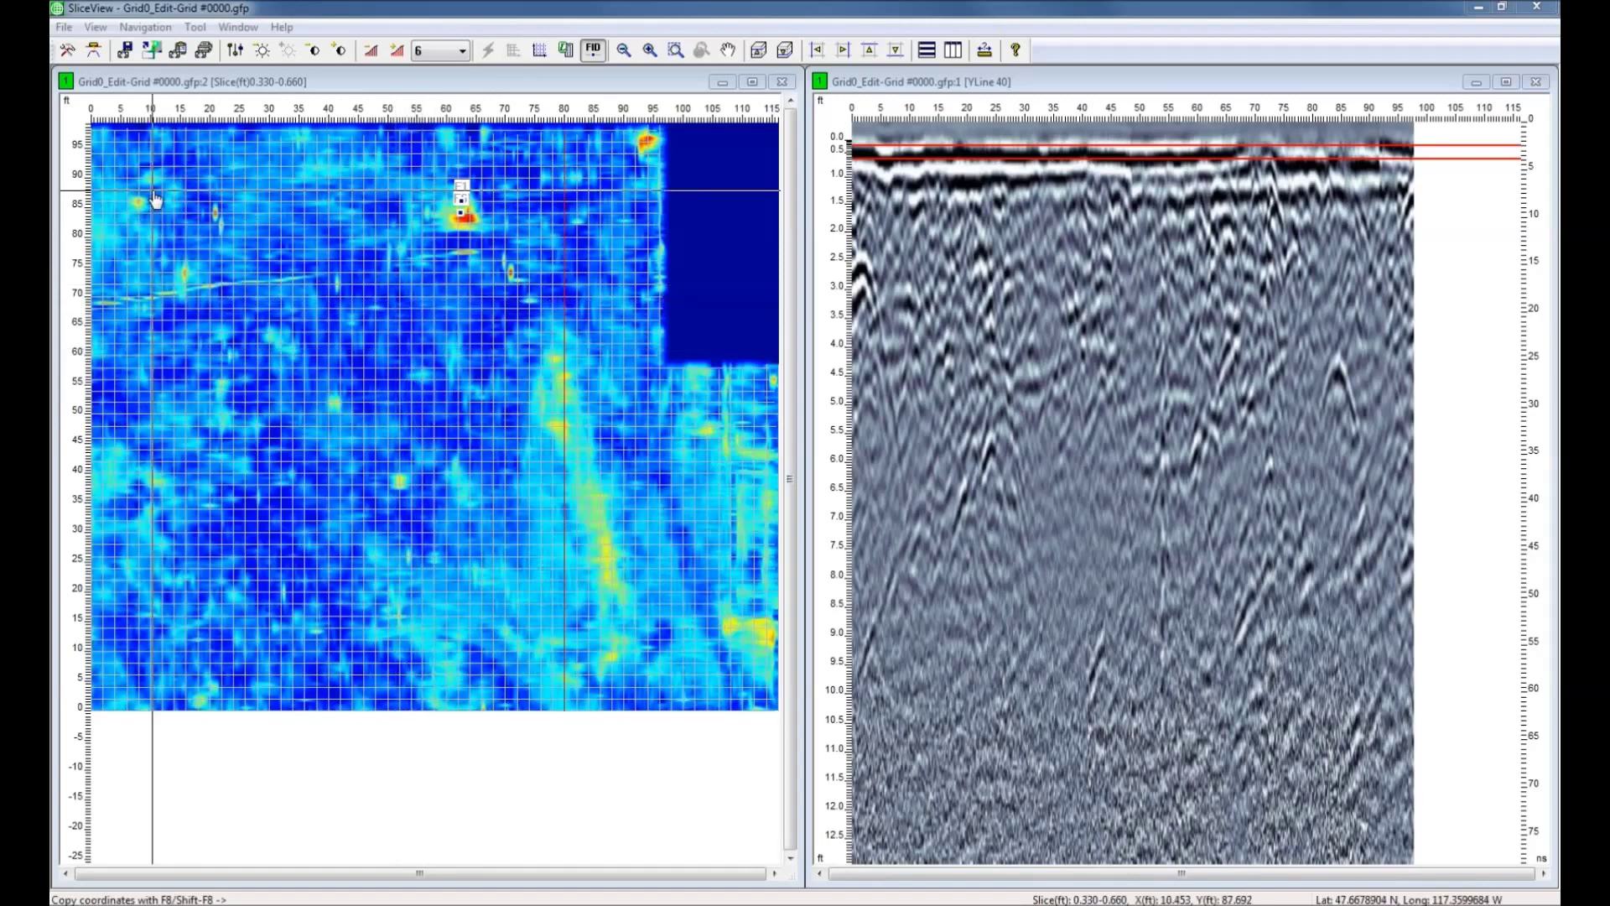
Reprocess the grid data using a local background subtraction of 10 ft.
left_click(67, 51)
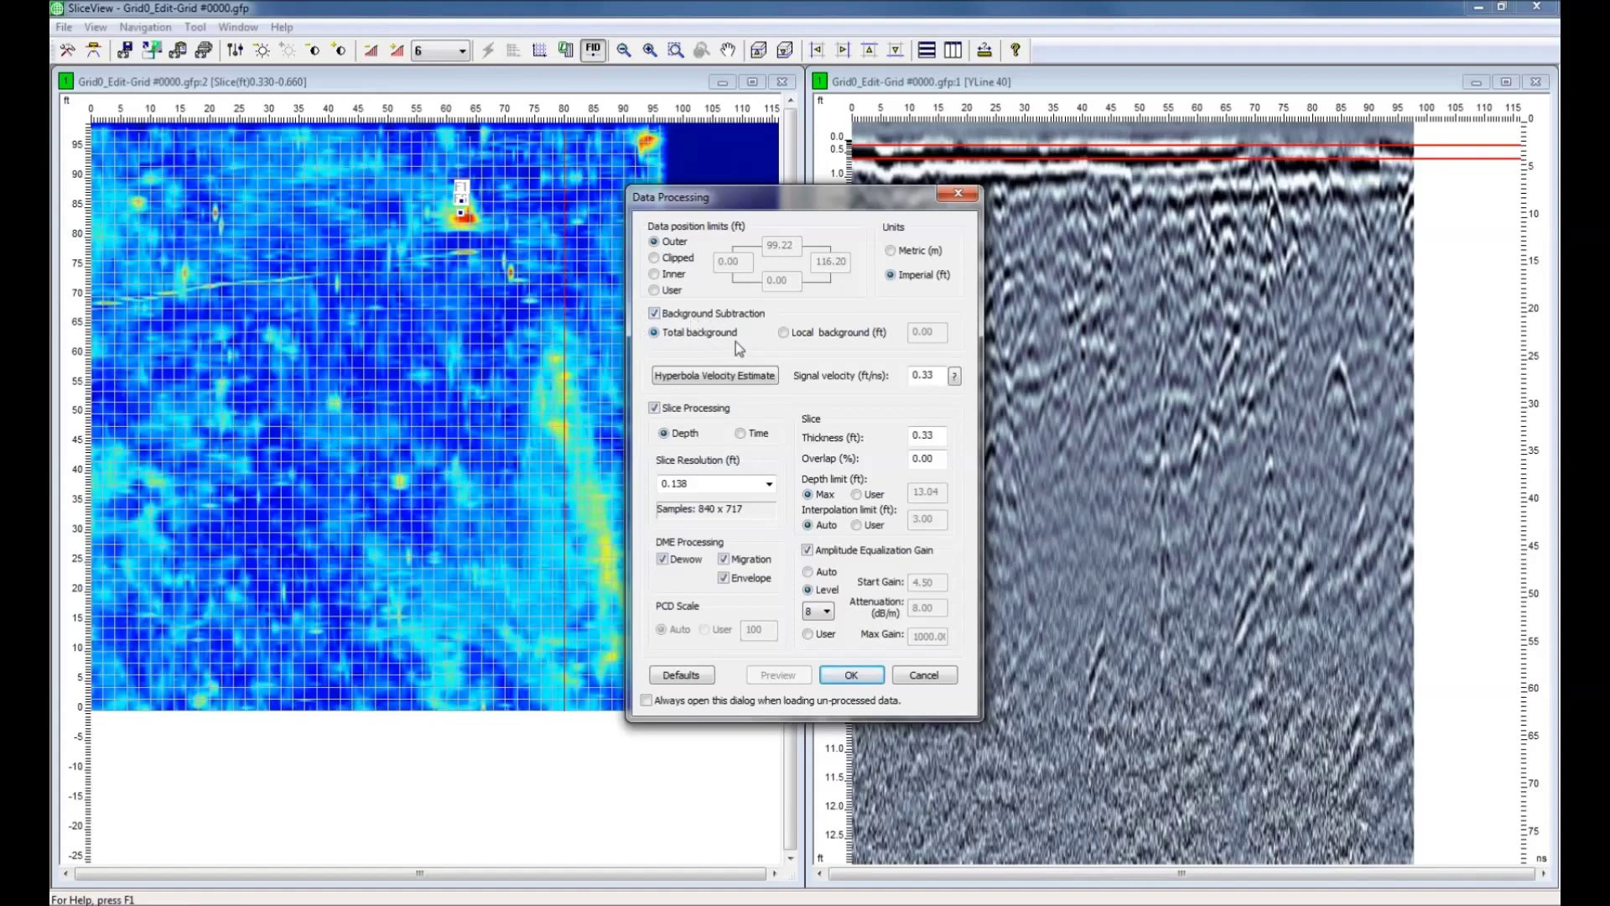
left_click(783, 334)
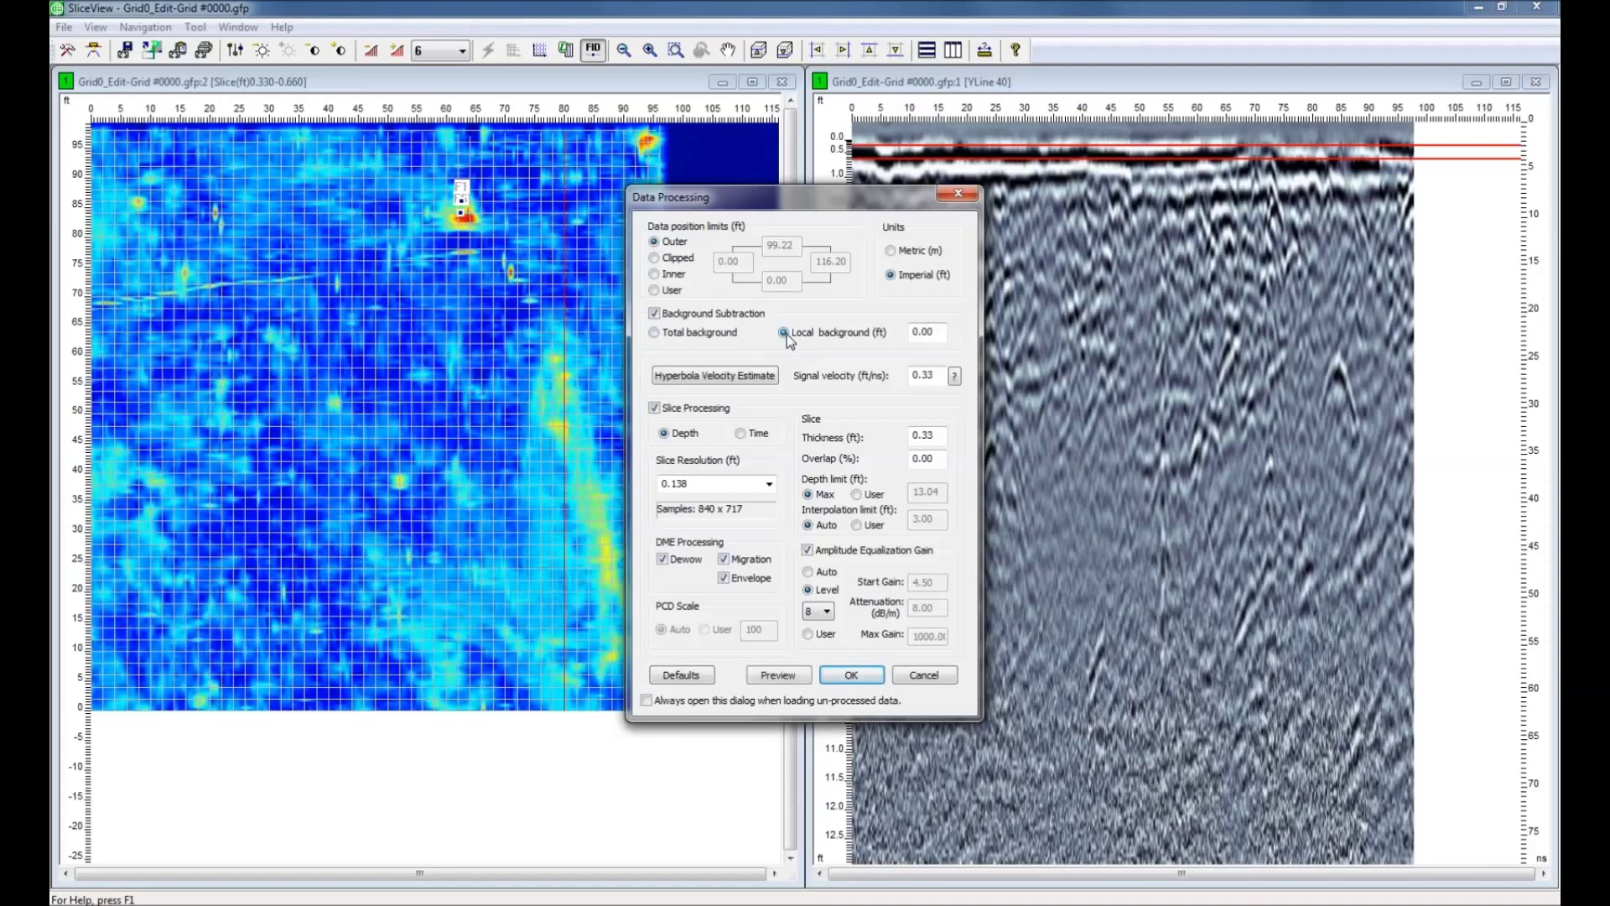
double_click(926, 332)
type("10")
left_click(852, 675)
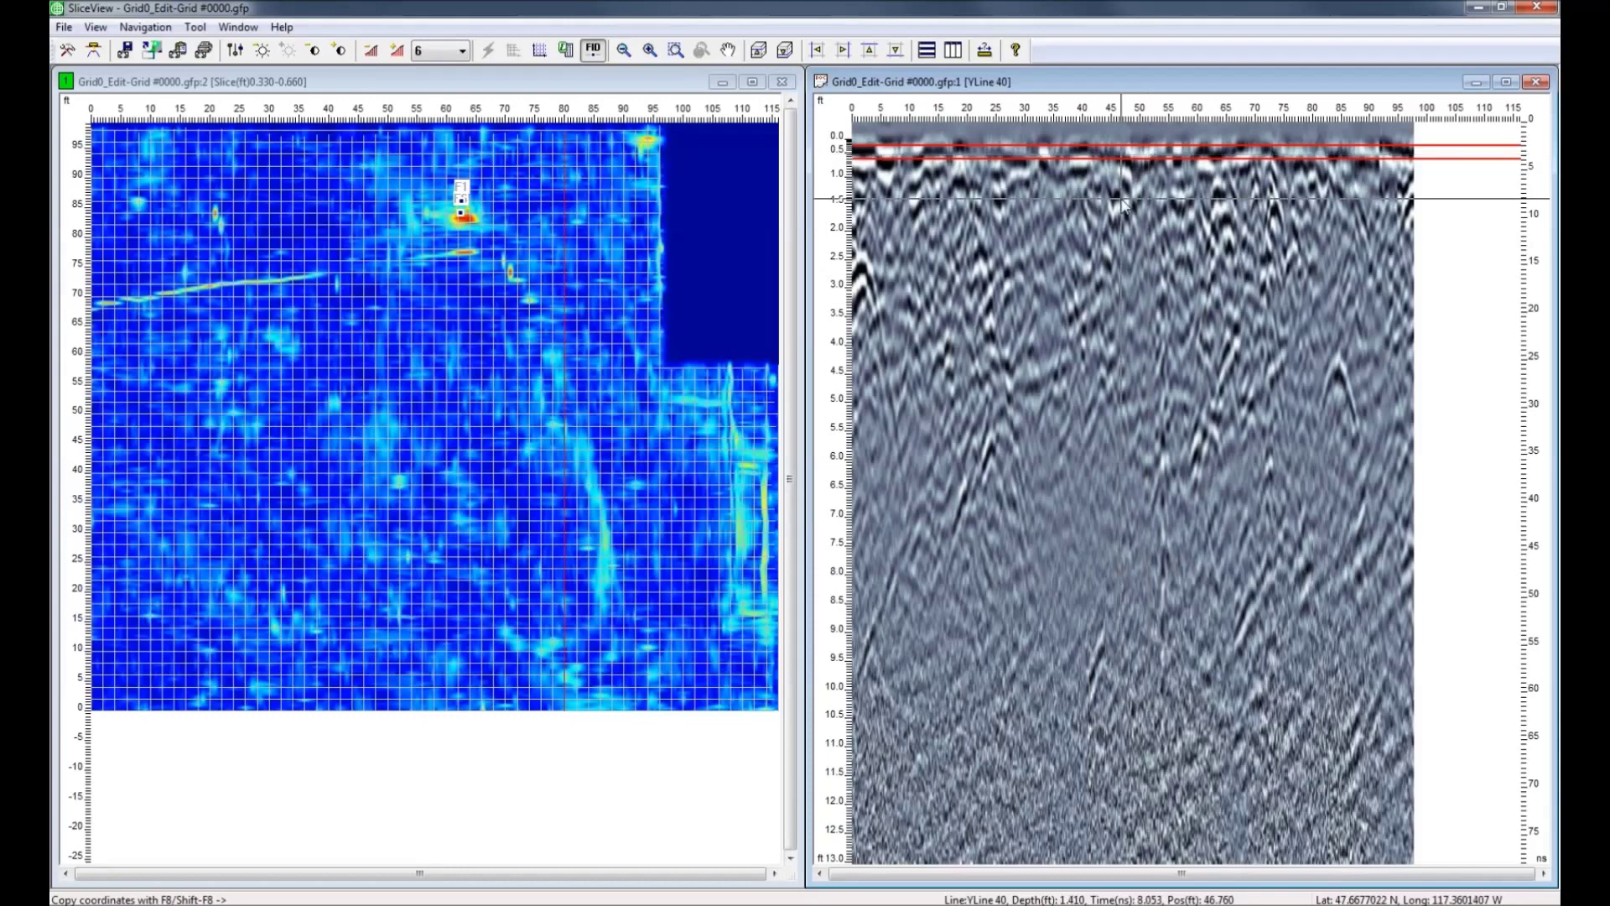
Compare the reprocessed 0.330-0.660 ft and 0.660-0.990 ft slices, ending on the deeper one.
left_click(978, 358)
left_click(1015, 165)
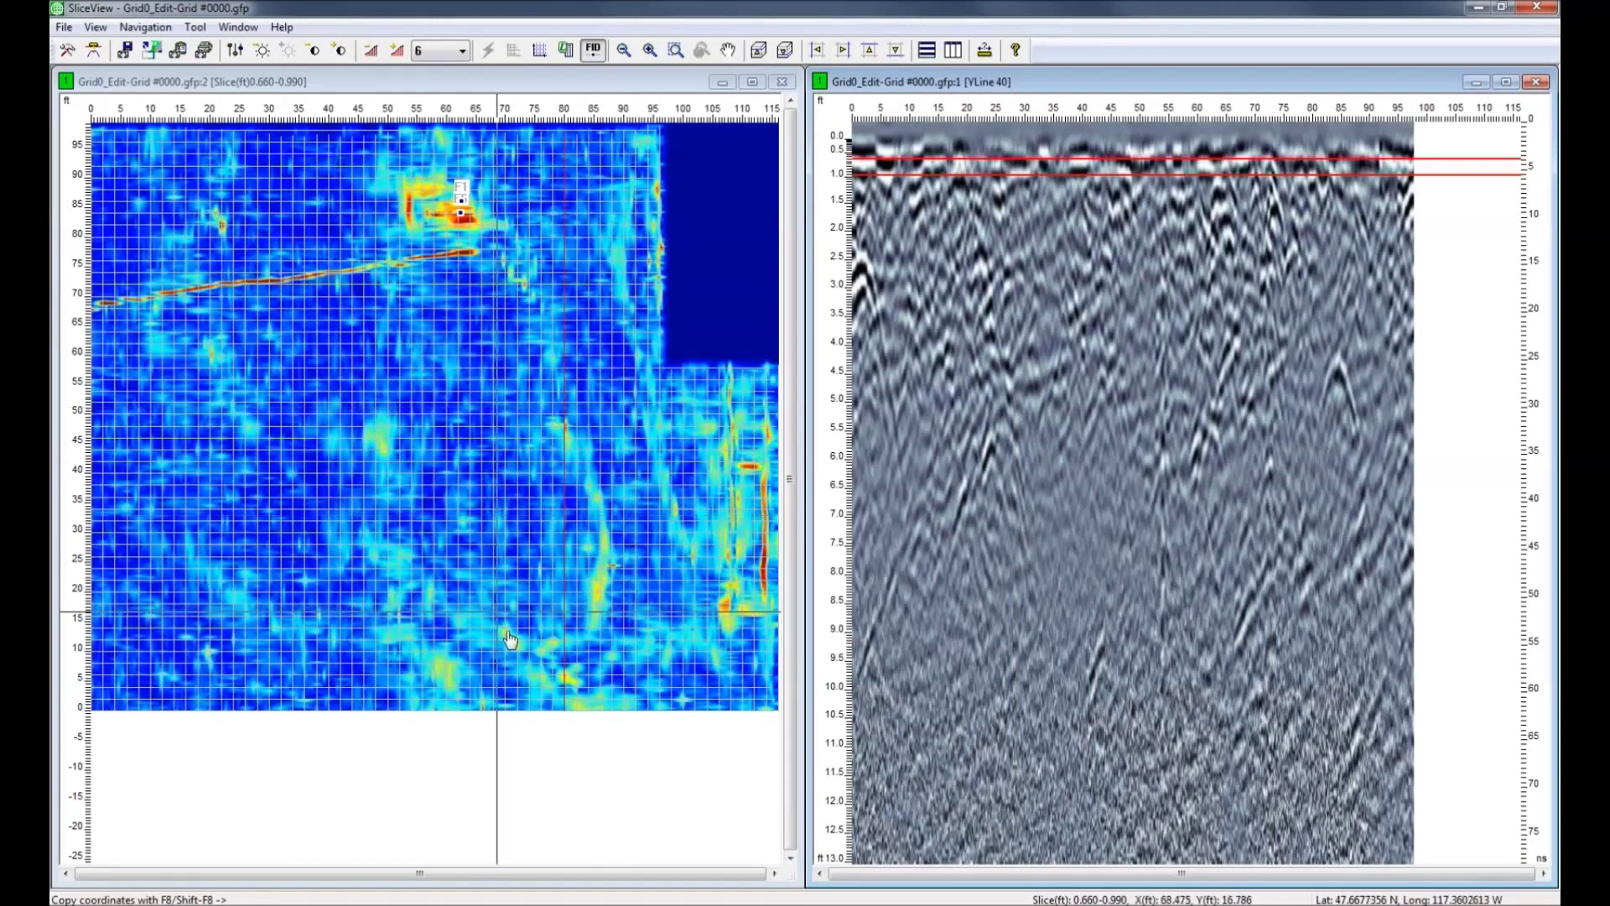
key("Up")
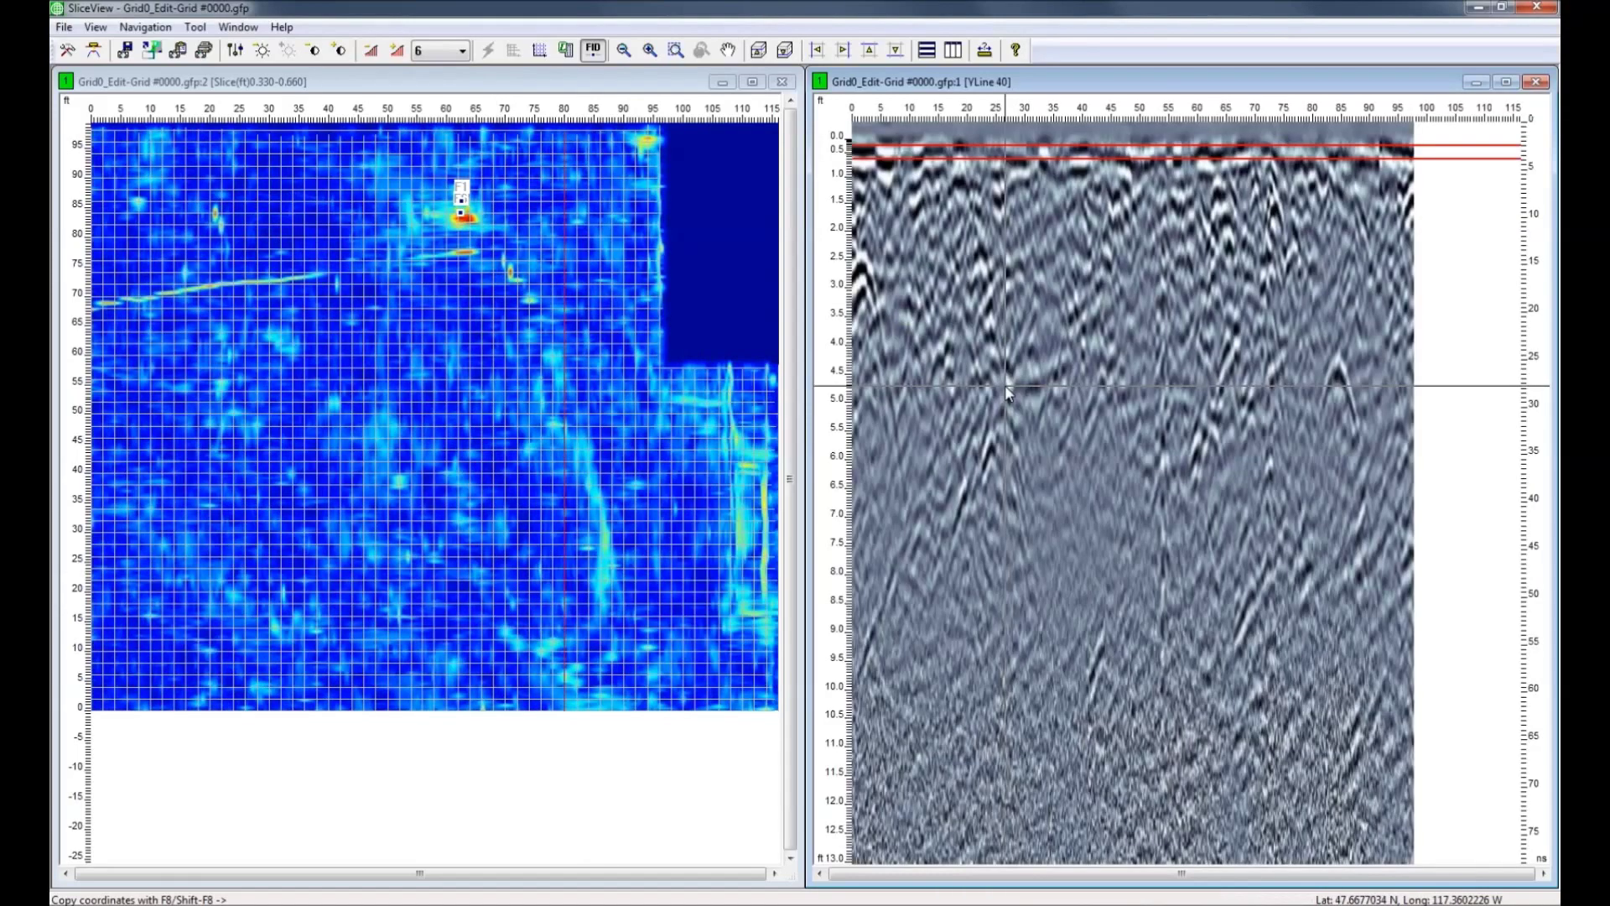
key("Down")
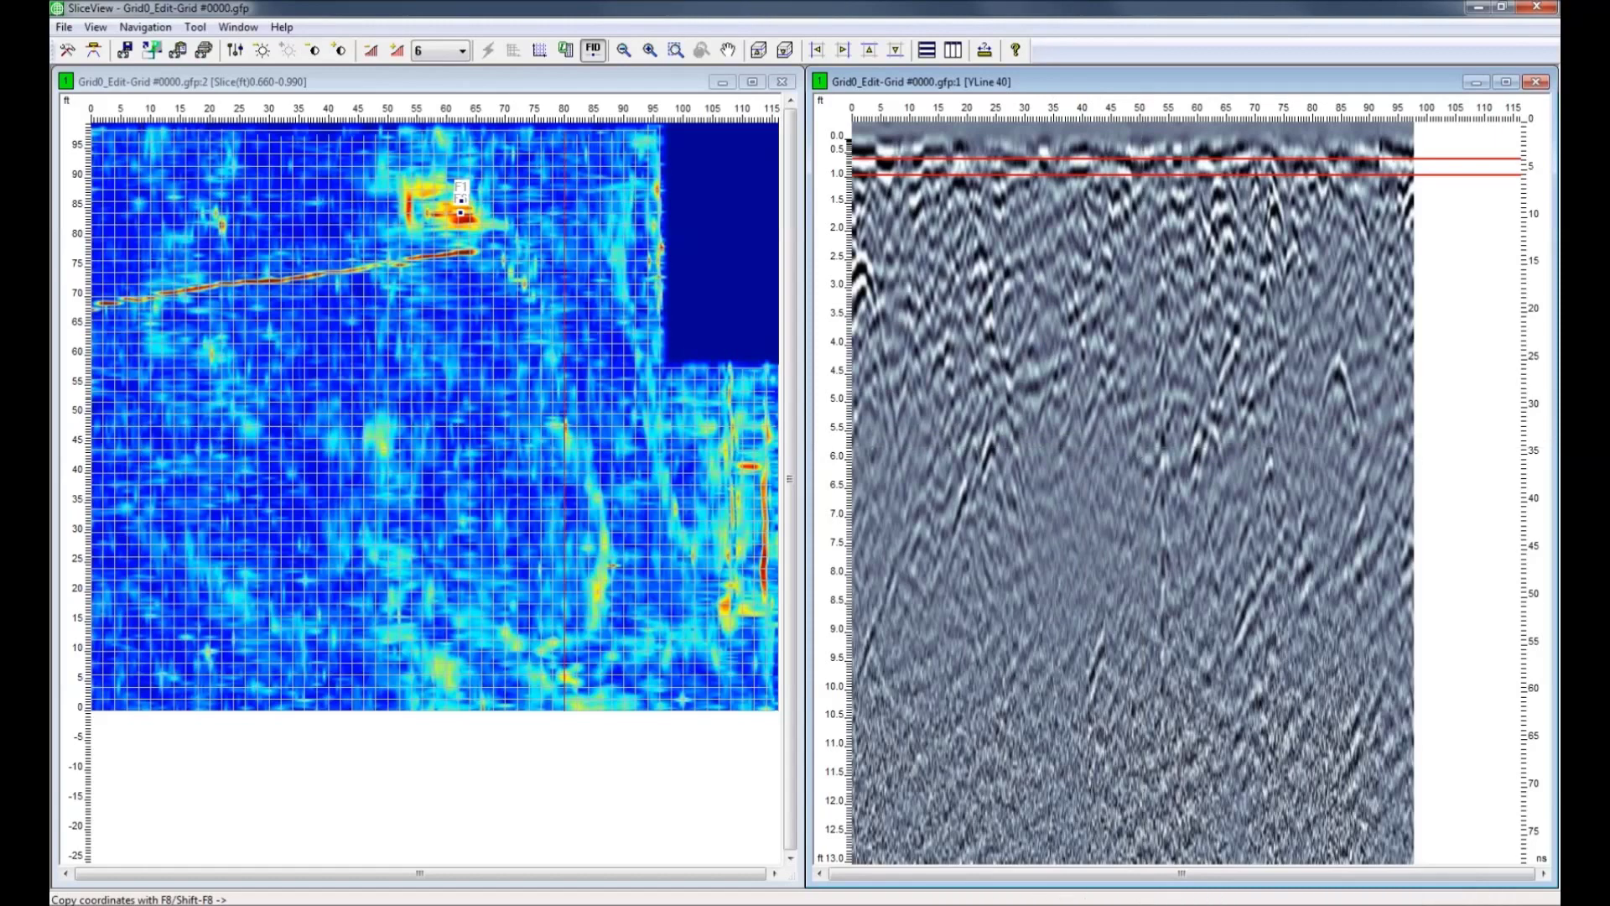
Review the background, slice, DME and gain options in the data processing settings and close them without applying.
left_click(67, 50)
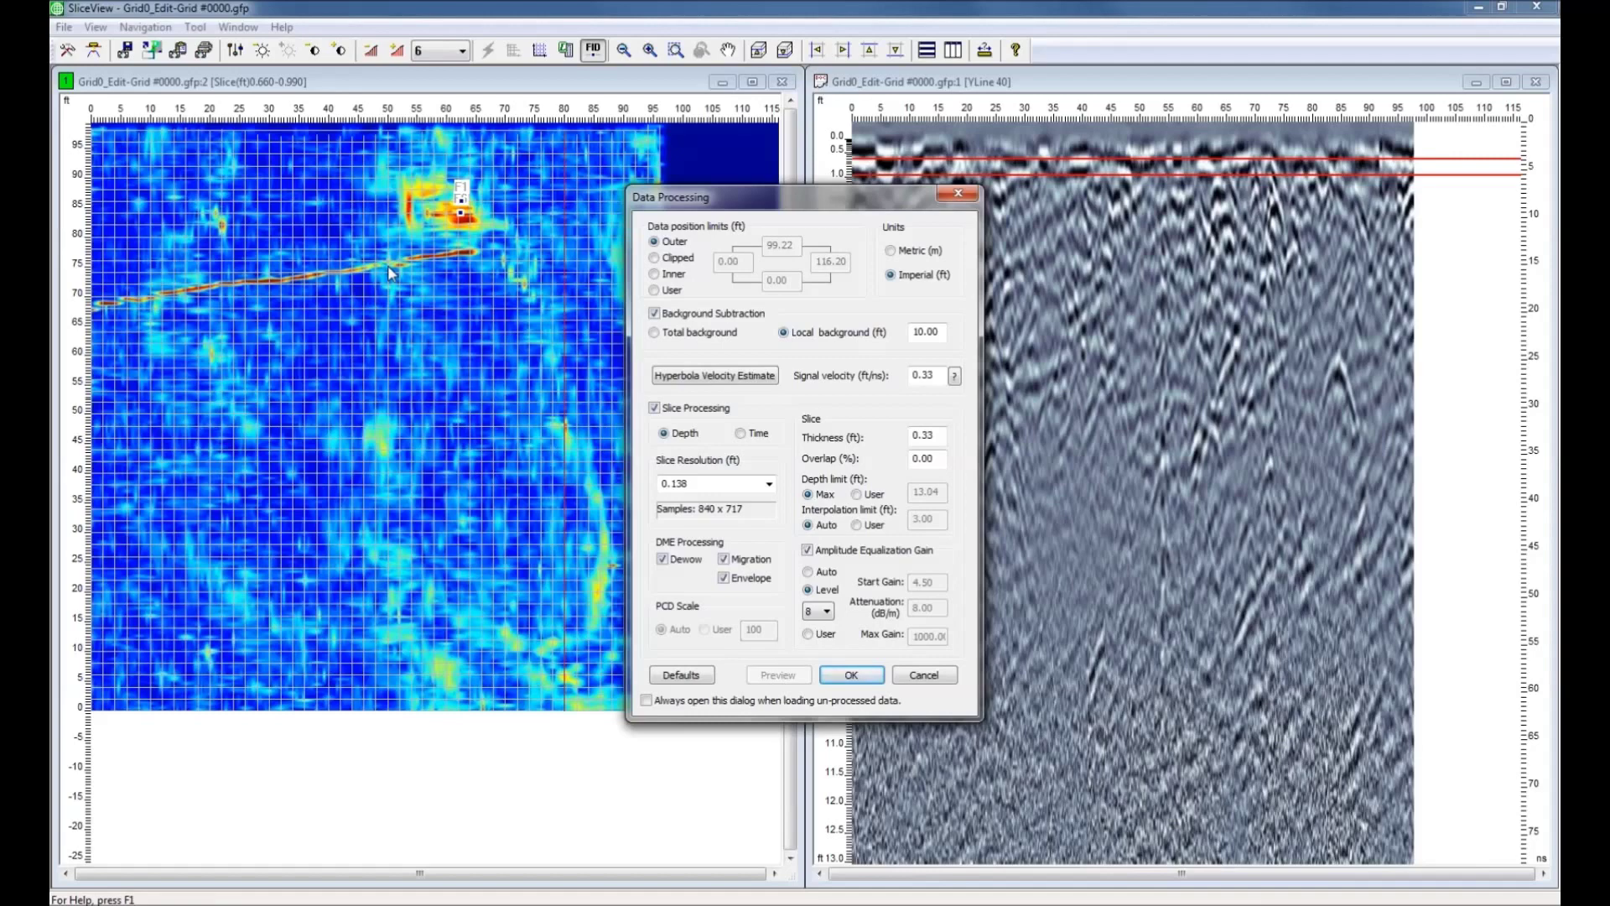
left_click_drag(877, 207, 878, 151)
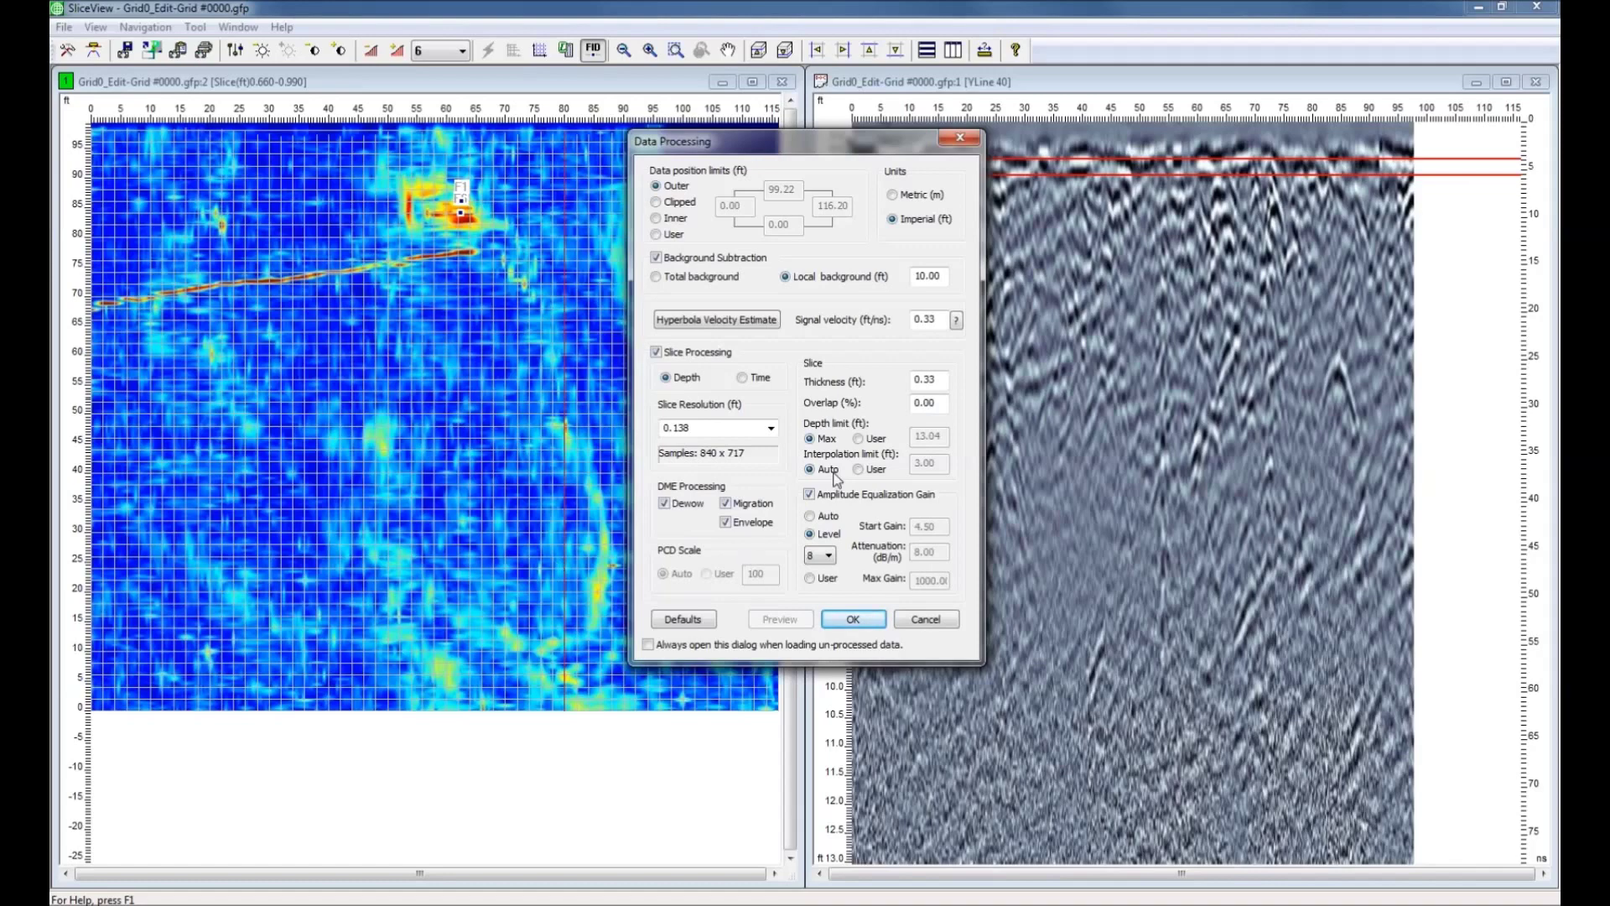
left_click(961, 136)
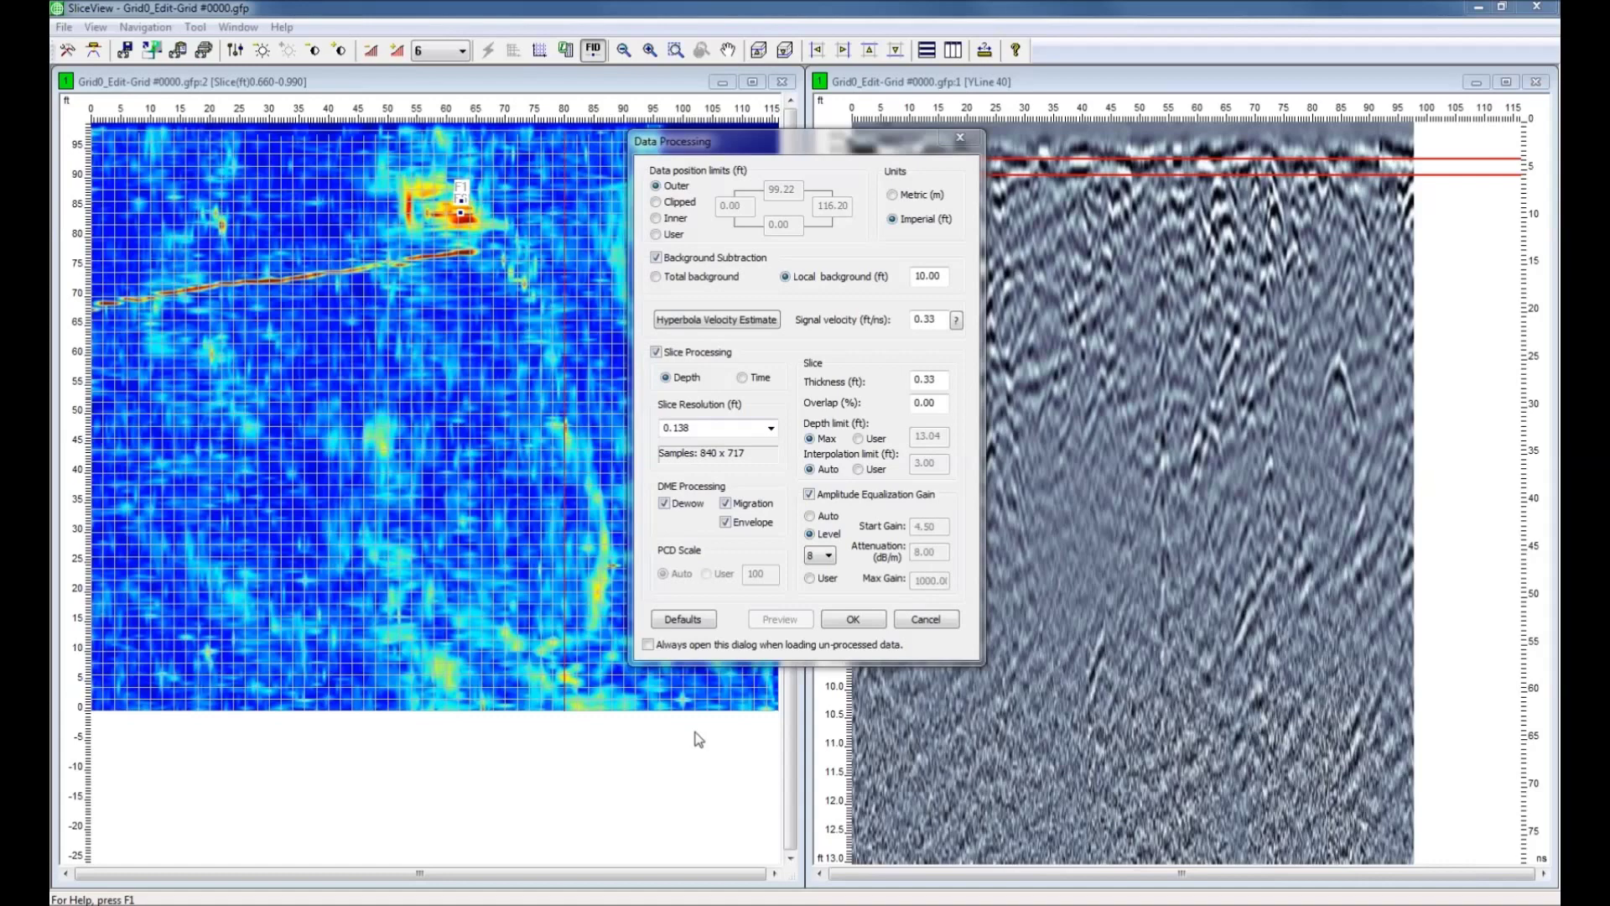
left_click_drag(832, 138, 1089, 149)
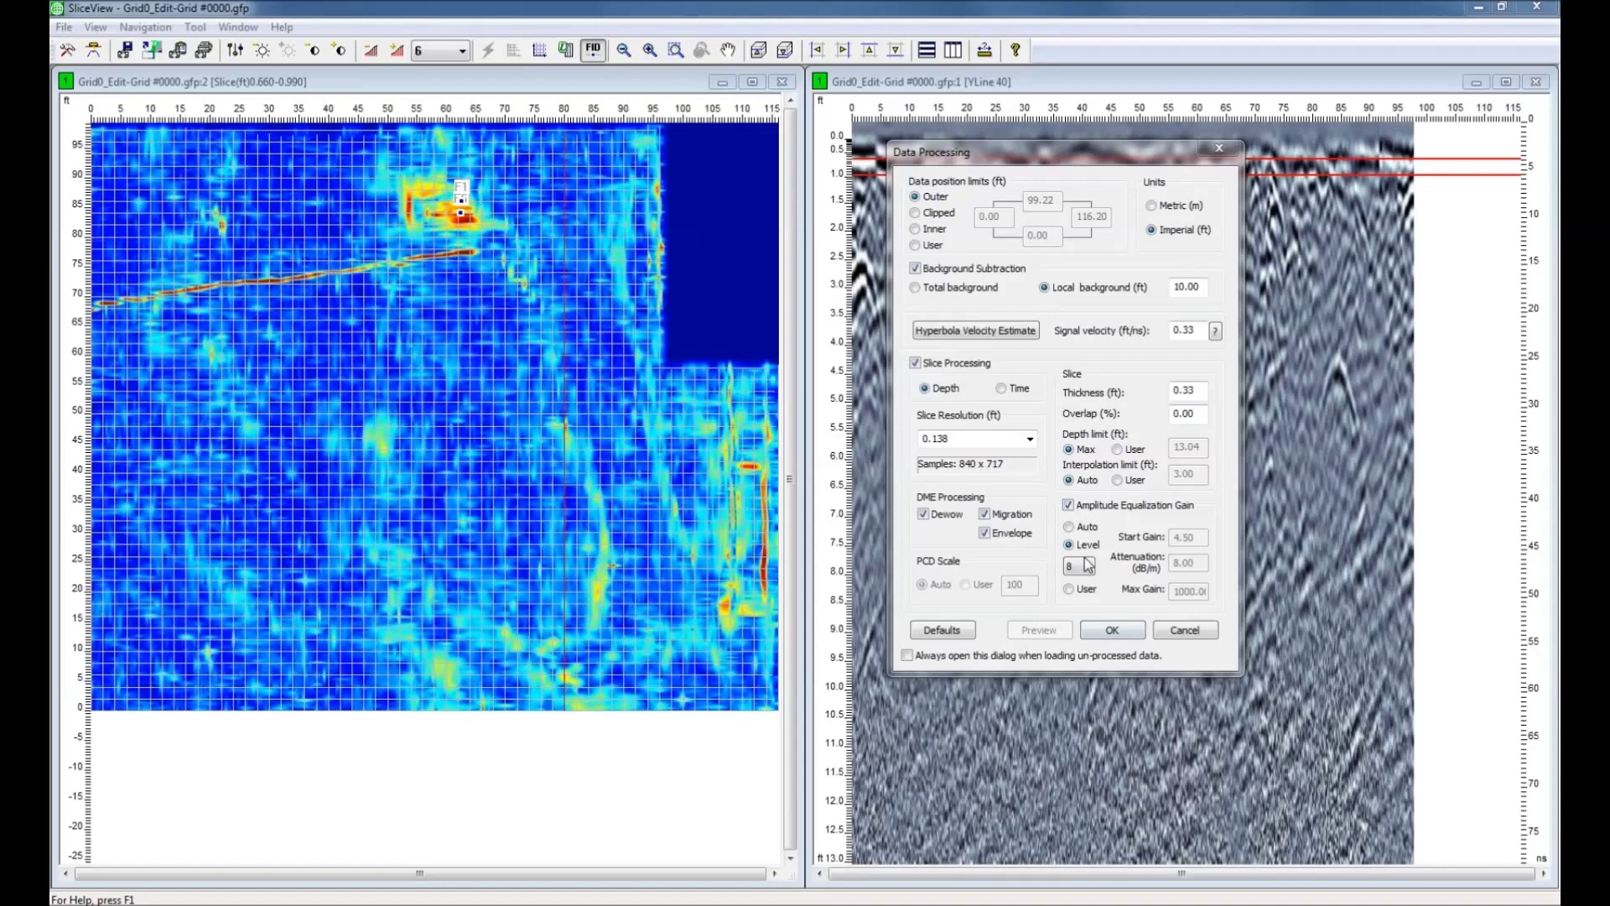
left_click(1185, 630)
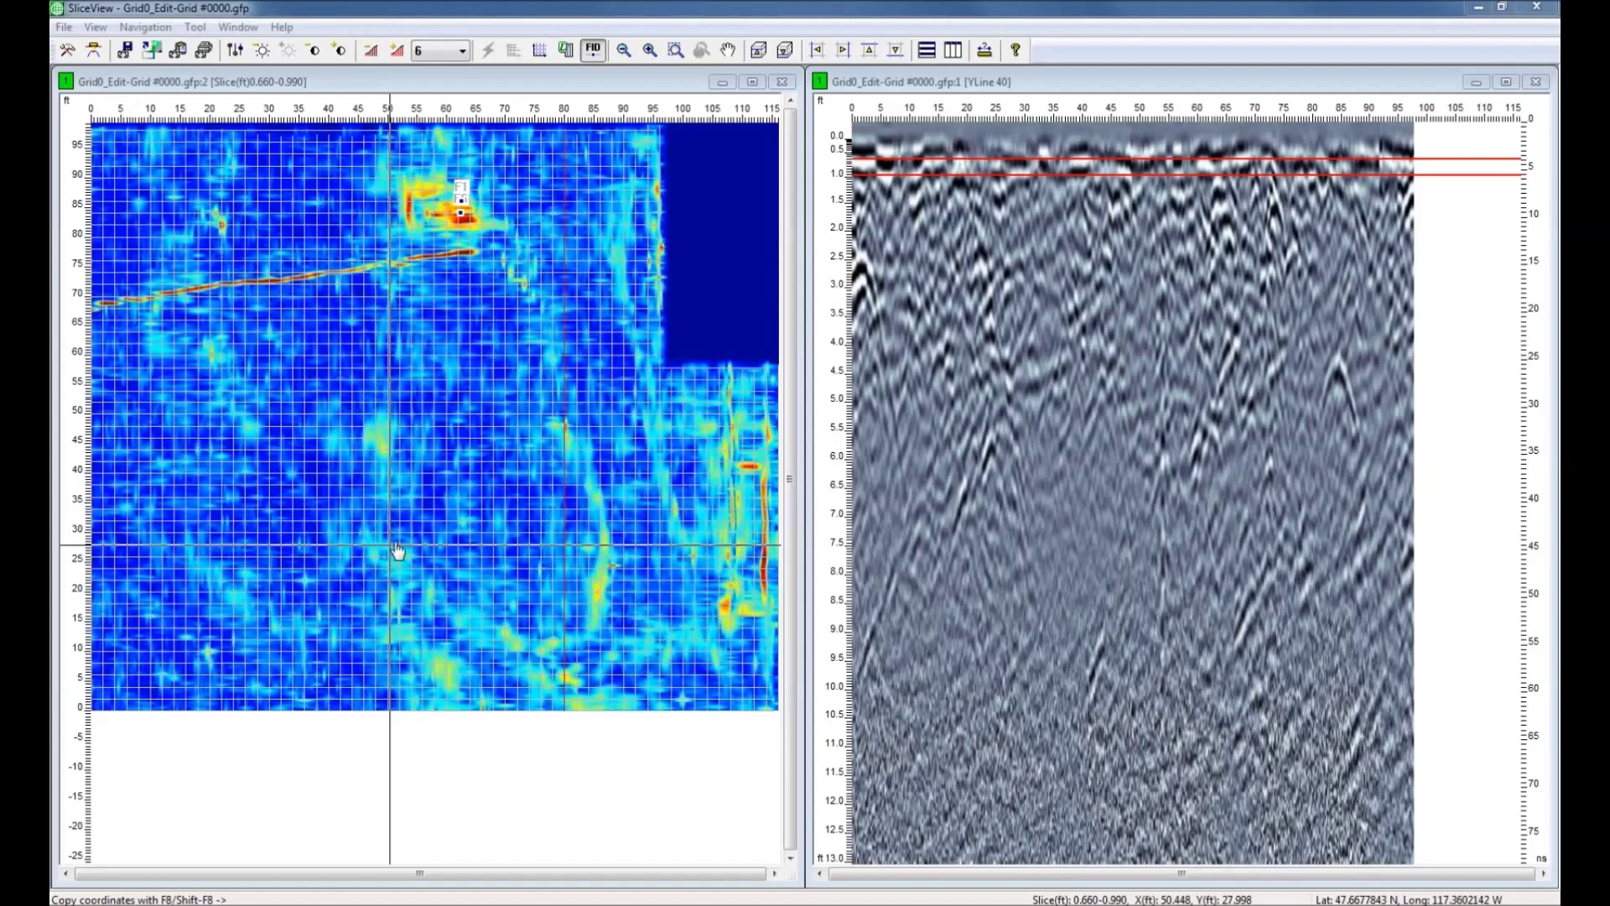
Hide the collected grid lines on the 0.660-0.990 ft depth slice.
left_click(568, 84)
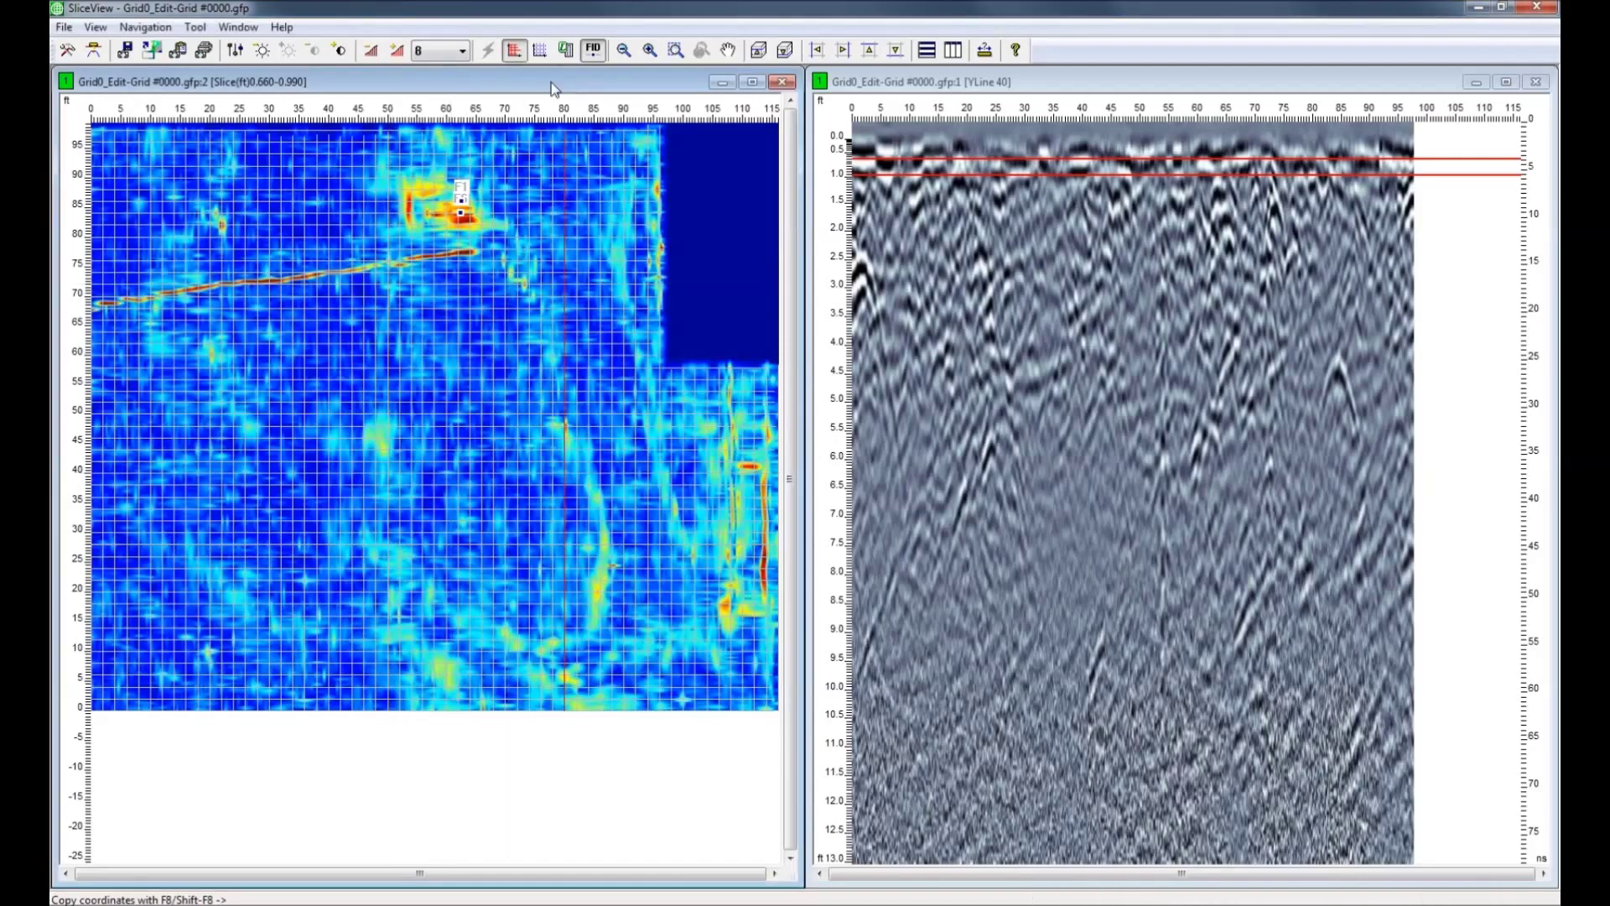
left_click(515, 52)
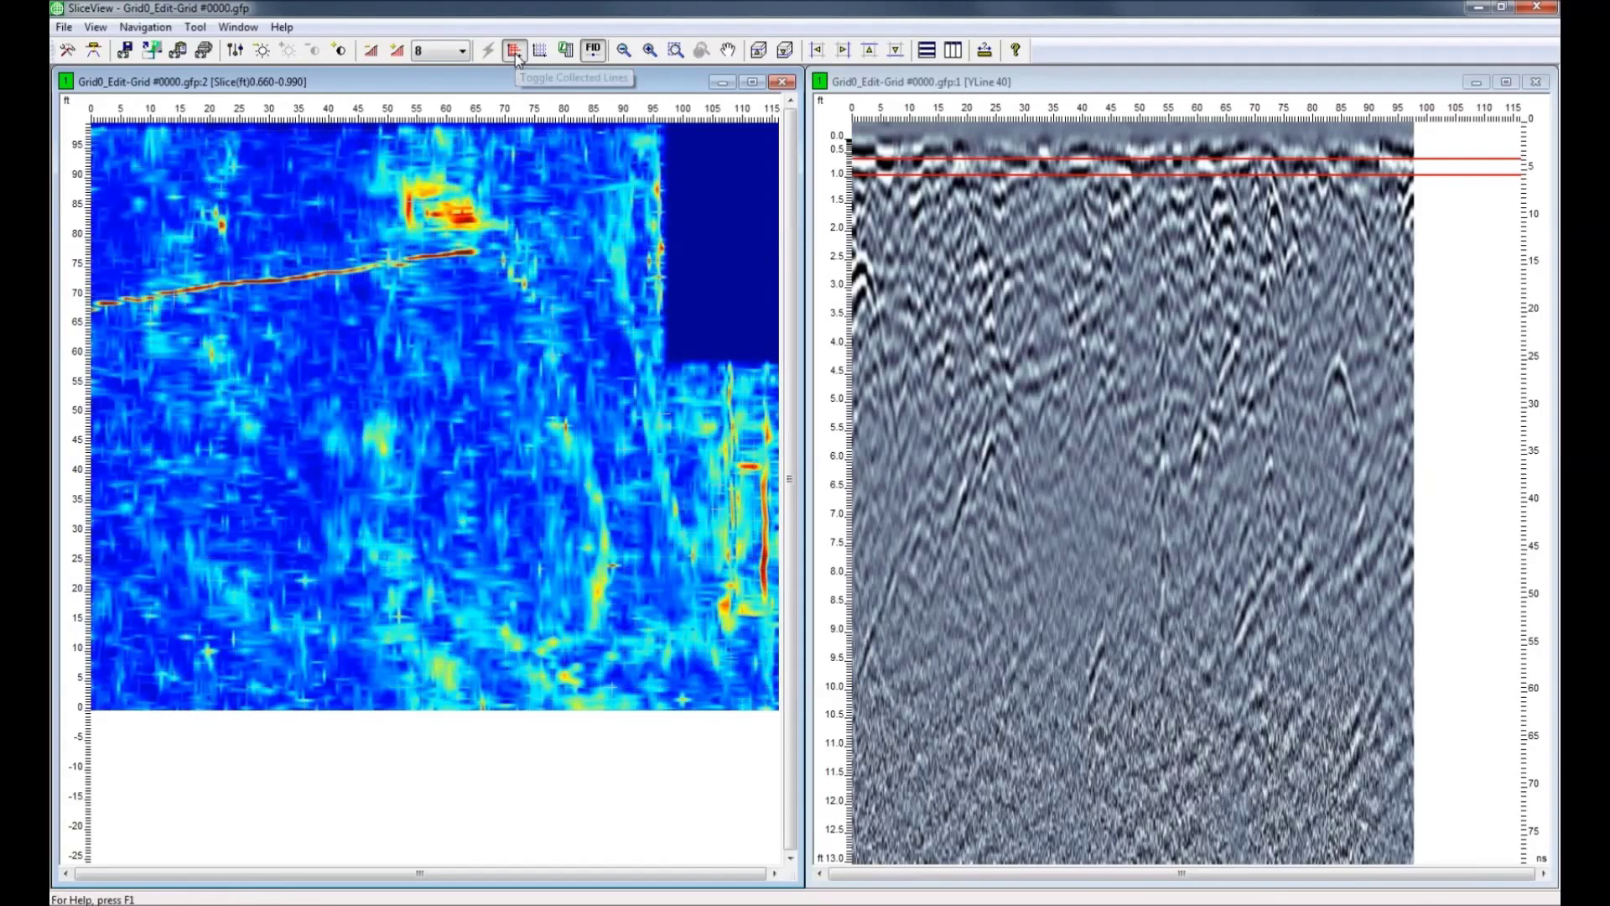
left_click(515, 52)
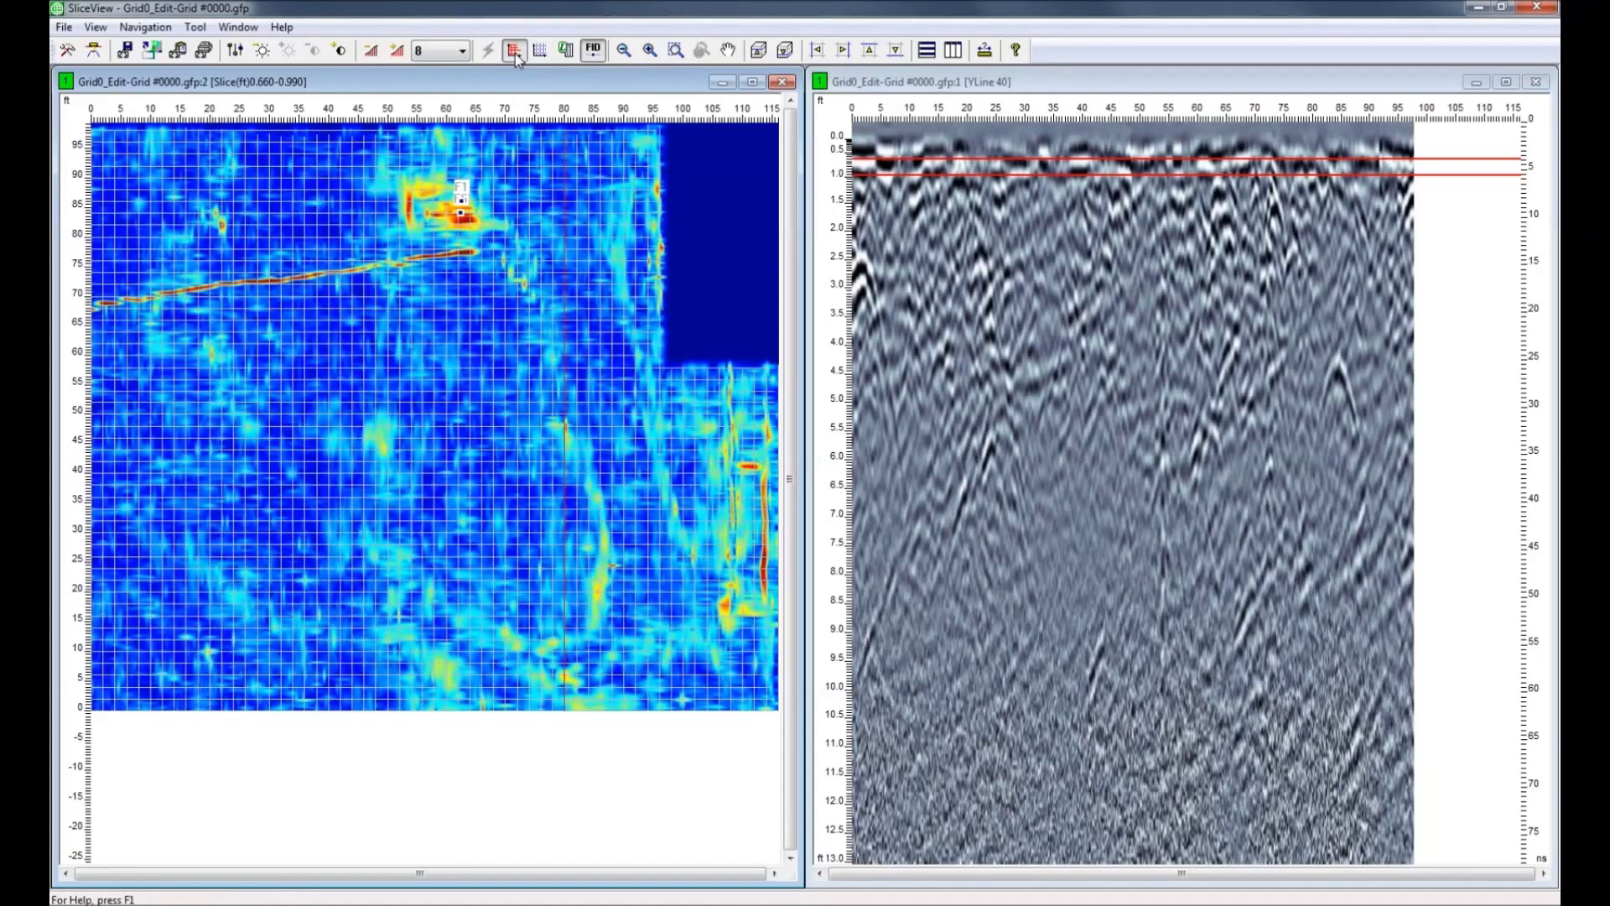
left_click(515, 52)
left_click(515, 52)
left_click(515, 52)
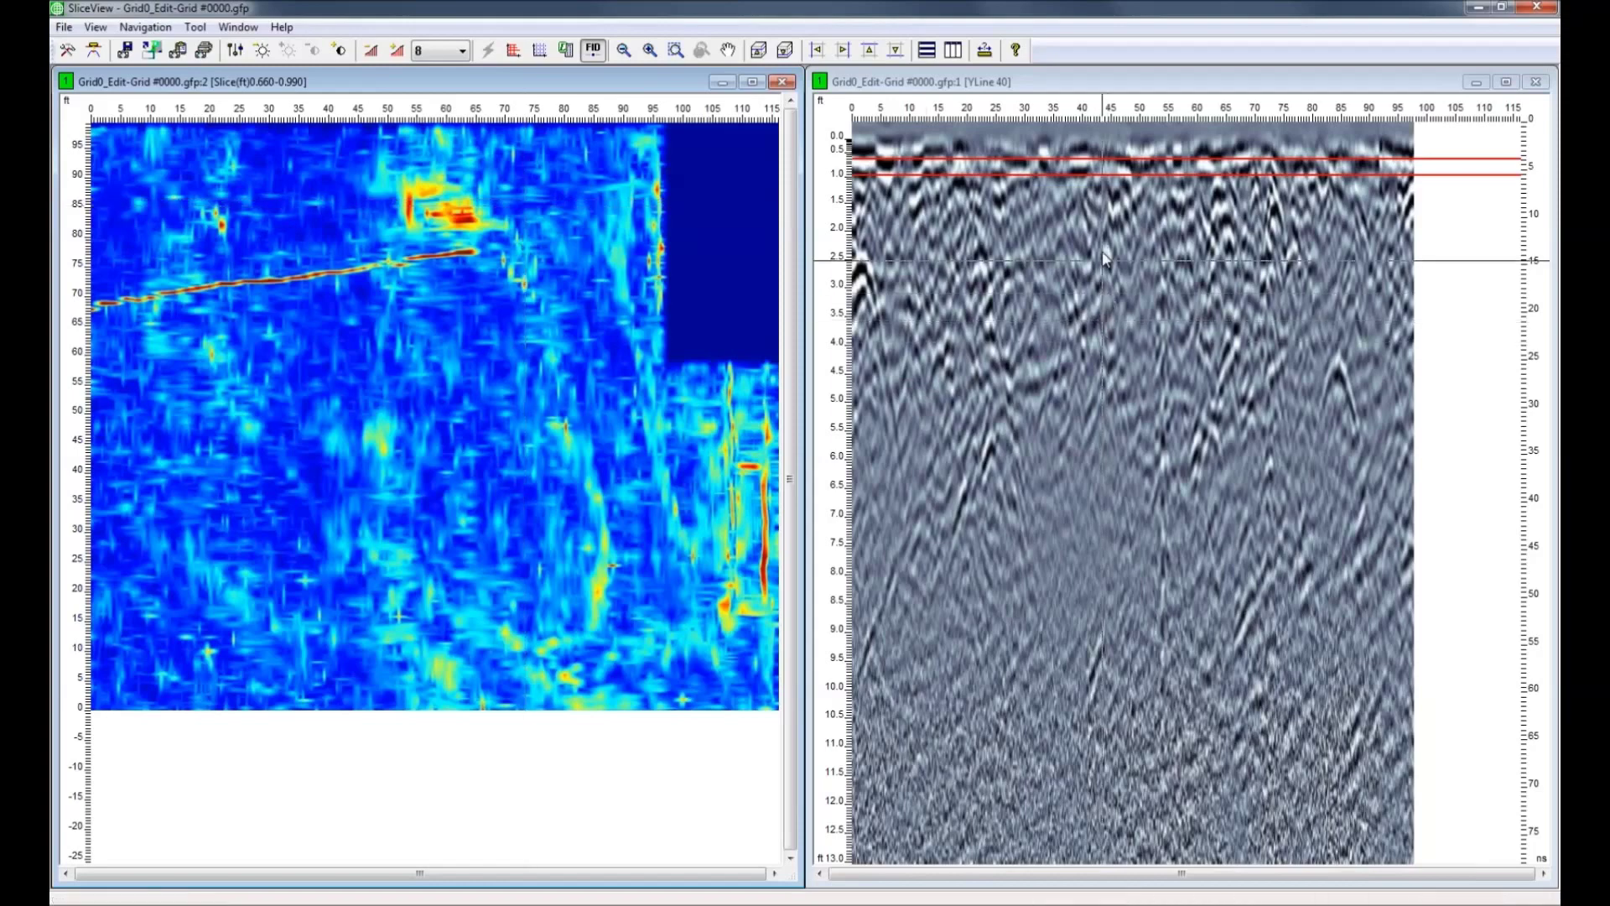
Scan the depth slices from 0.660-0.990 ft down to 4.950-5.280 ft and back up to 2.970-3.300 ft.
scroll(1101, 251, "down", 6)
scroll(1101, 235, "down", 6)
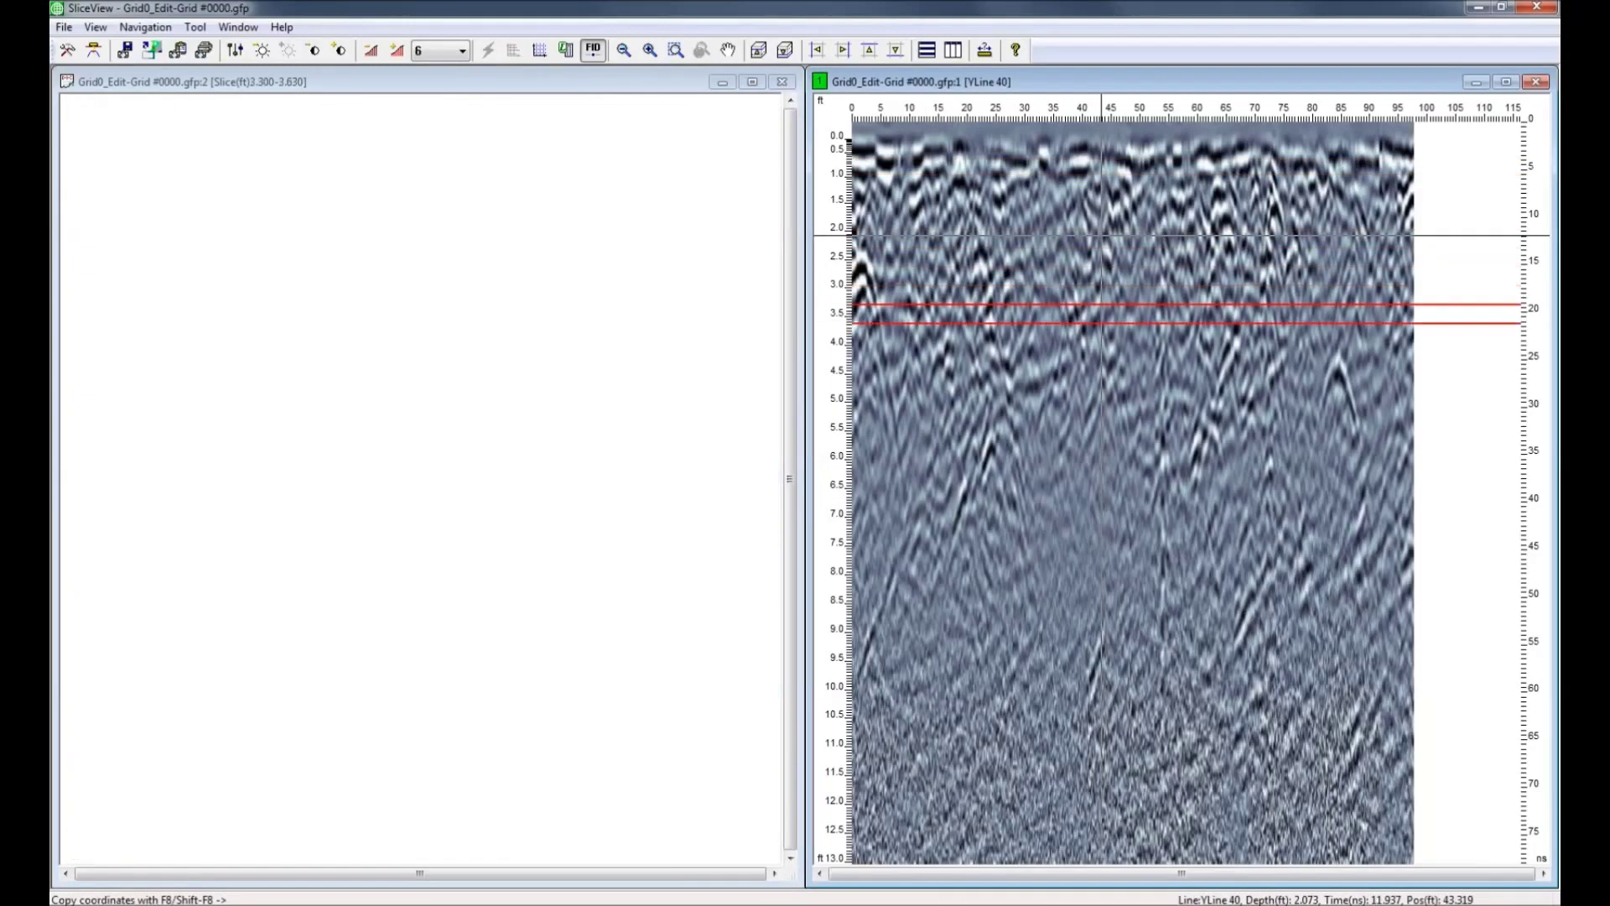
scroll(1101, 235, "down", 2)
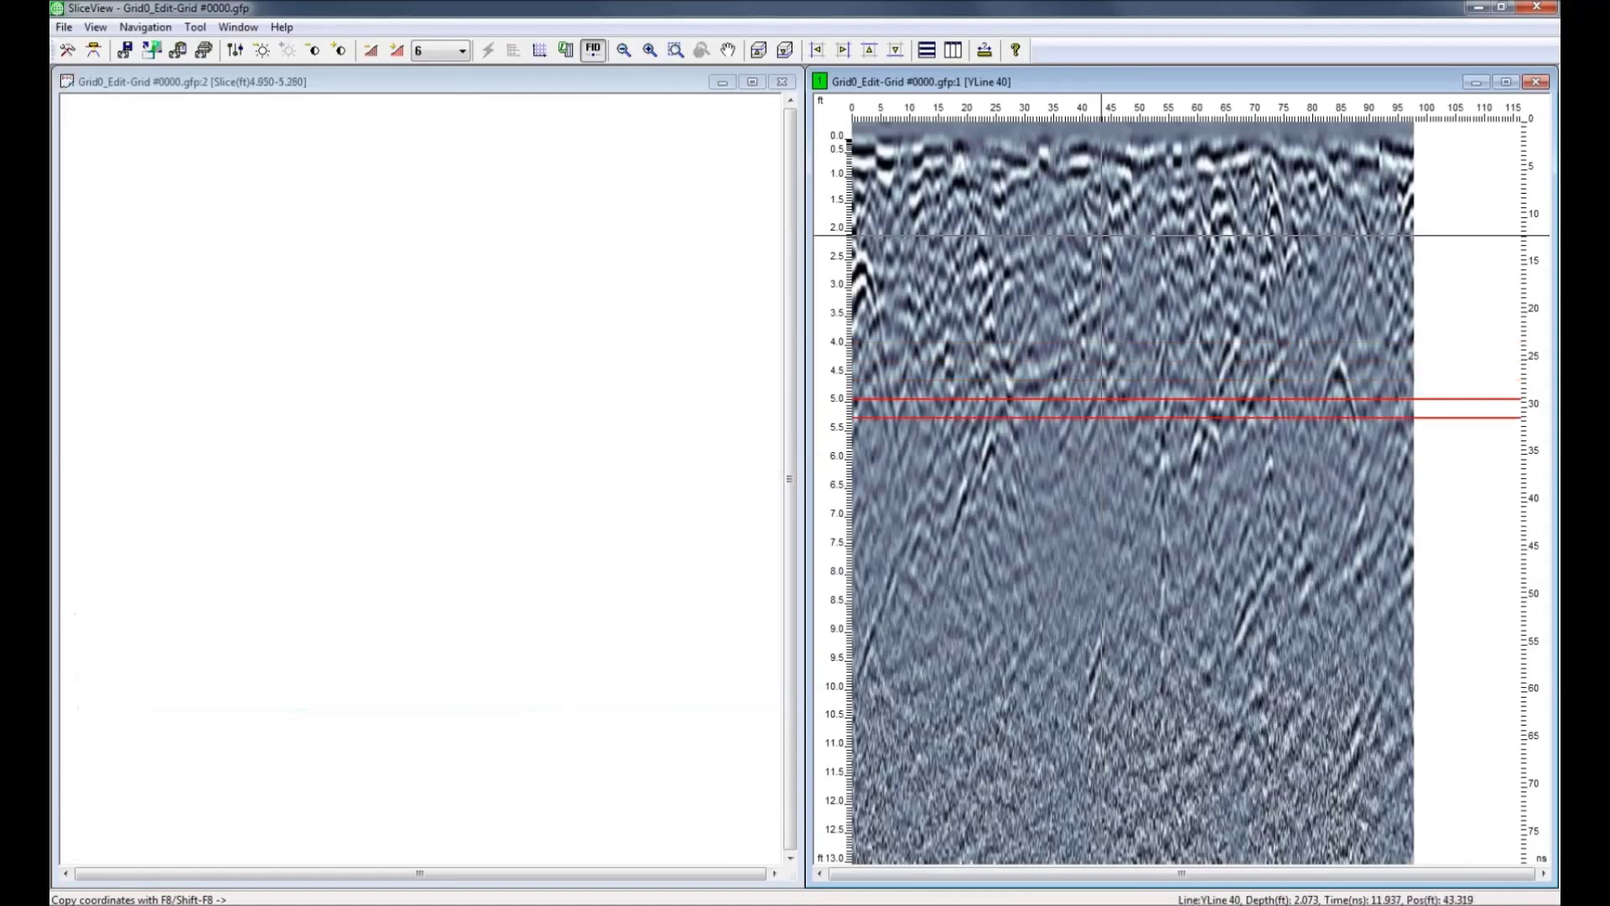
scroll(1101, 236, "up", 6)
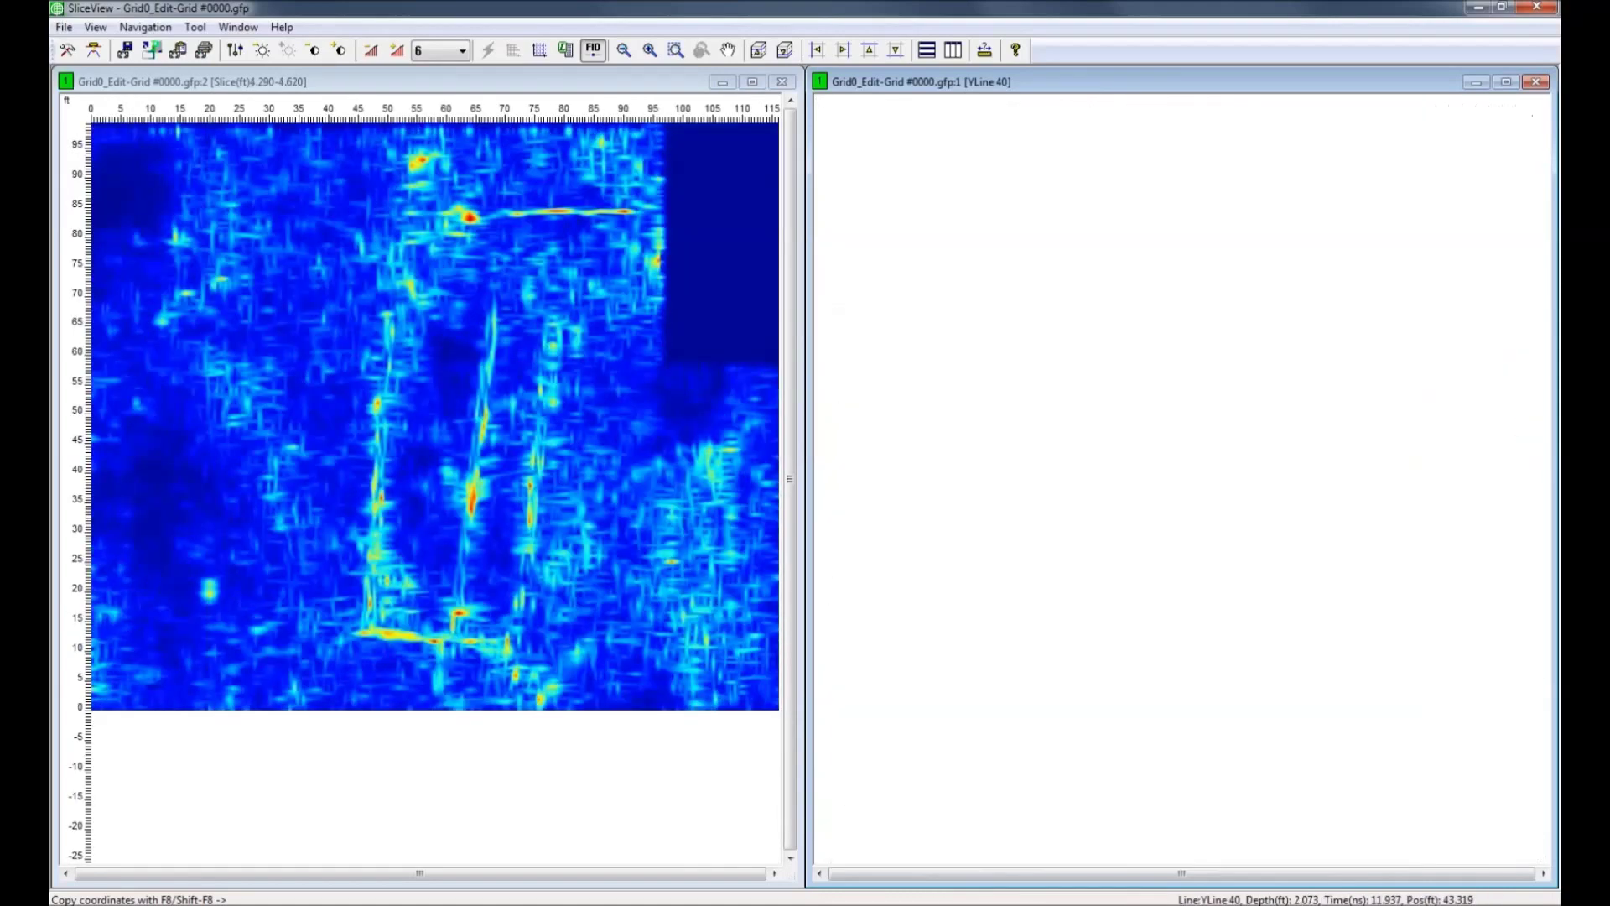
scroll(1101, 236, "up", 1)
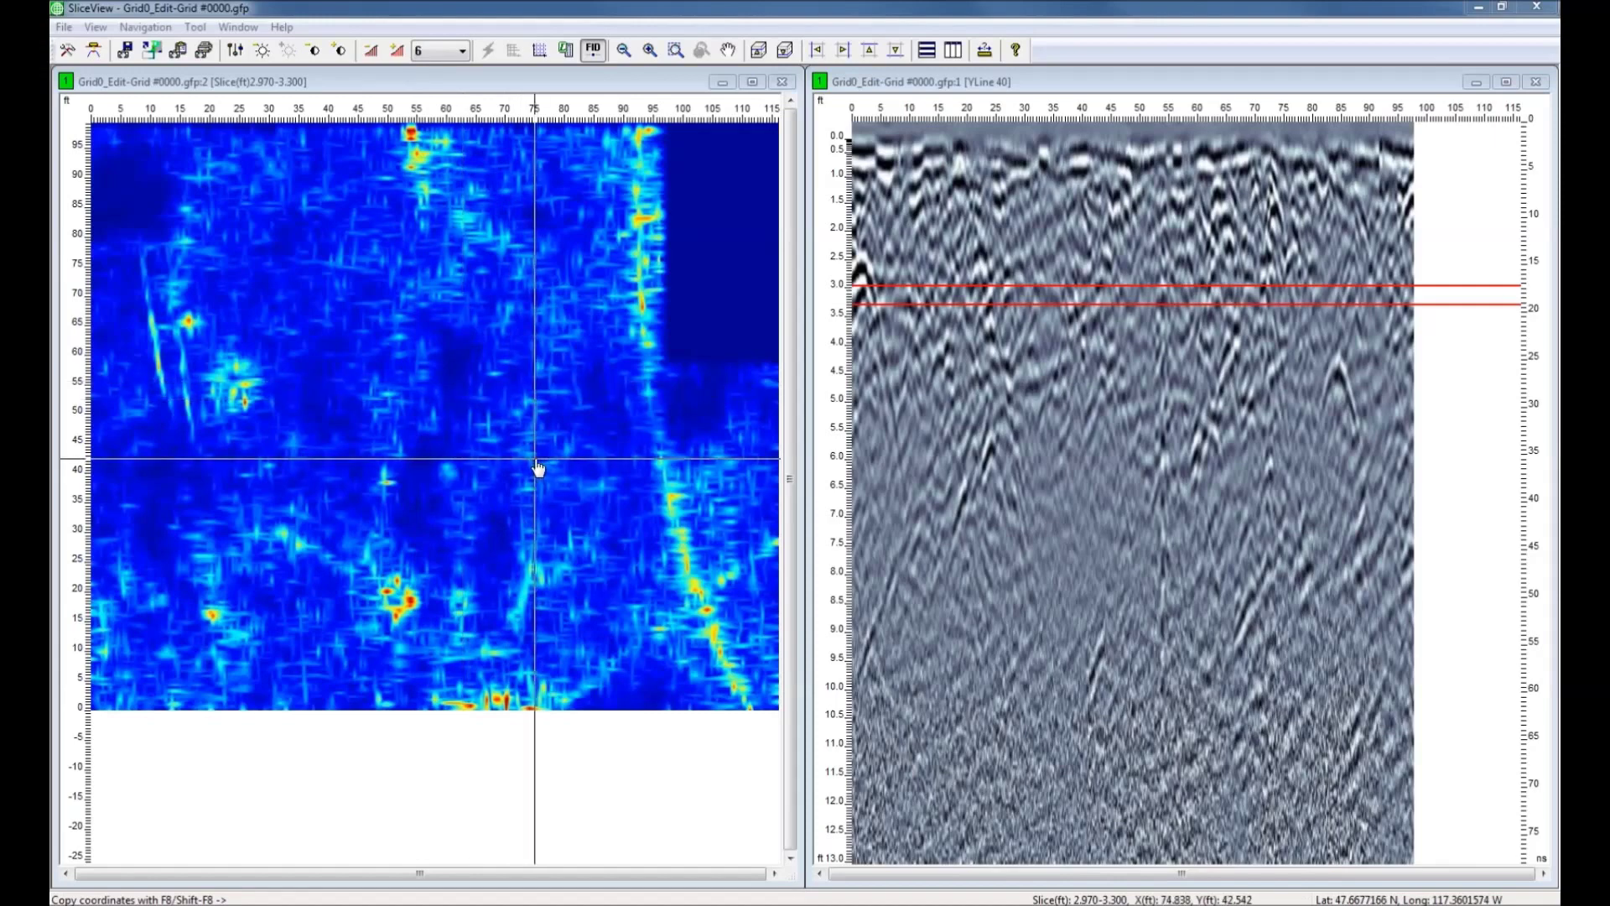
Move through the slices from 2.640-2.970 ft down to 4.620-4.950 ft and return to the 1.650-1.980 ft slice.
left_click(920, 281)
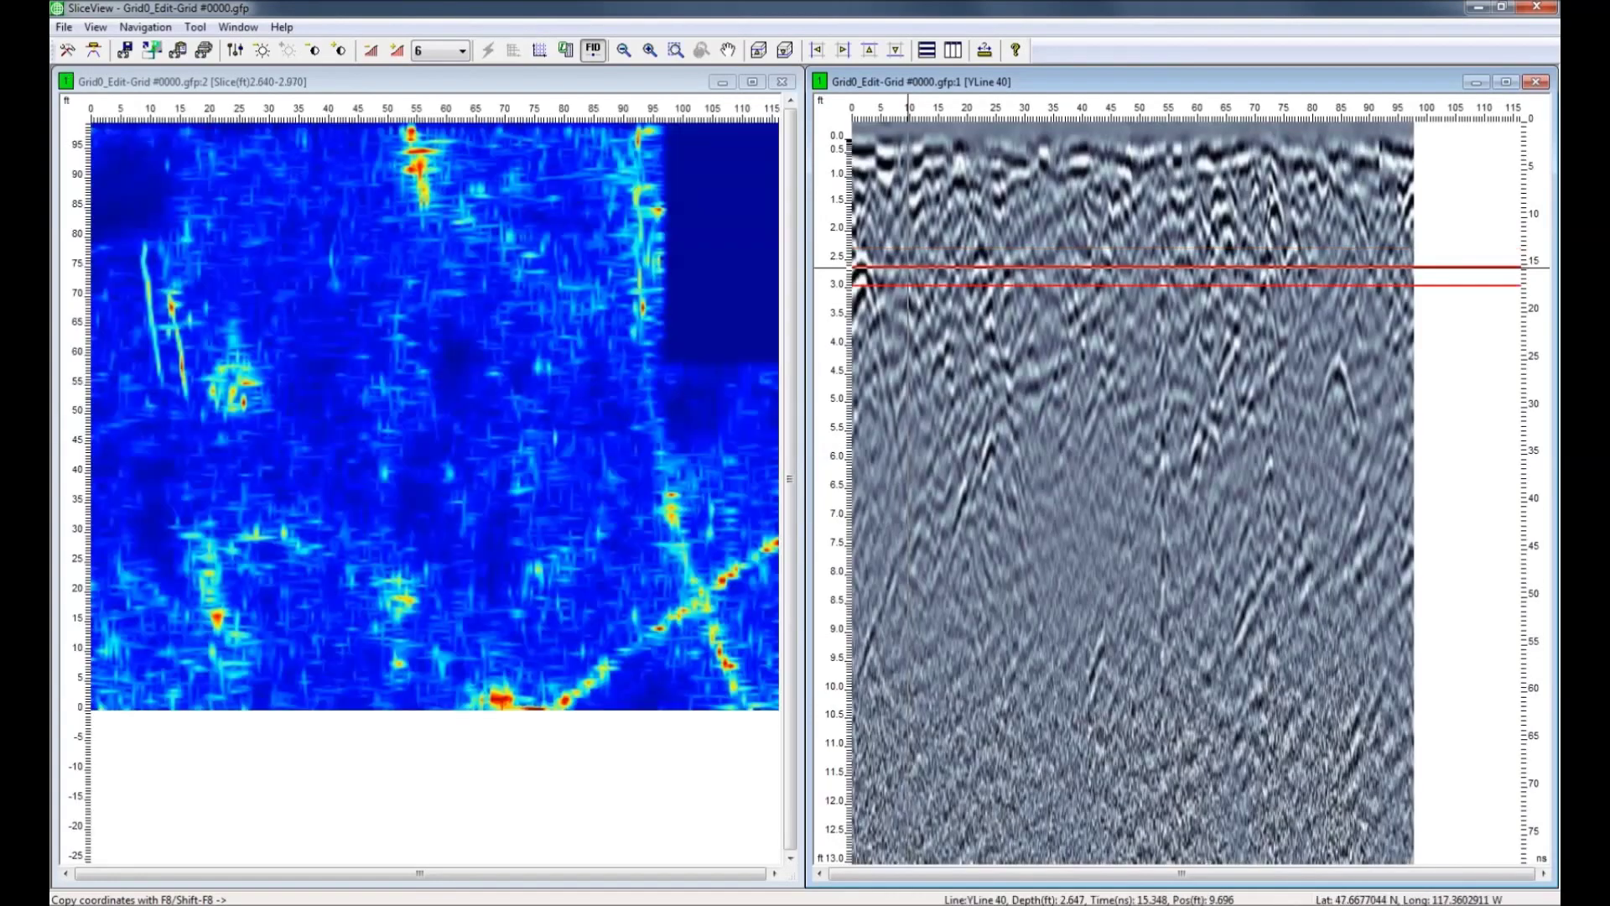
key("Down")
key("Down")
key("Down")
key("Down")
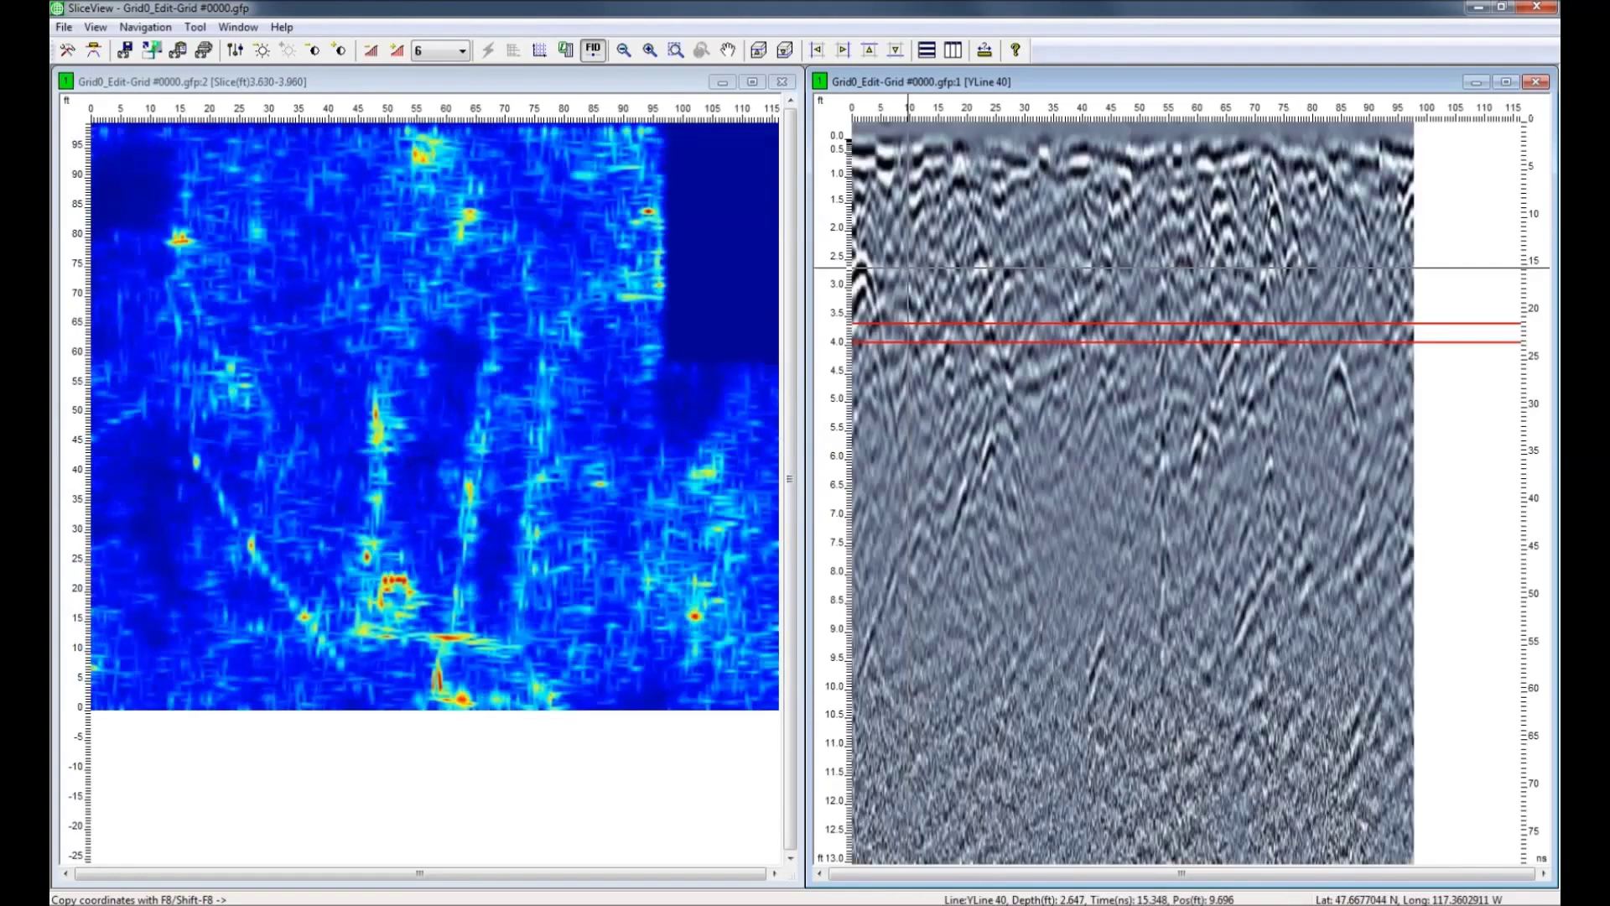
key("Down")
key("Down")
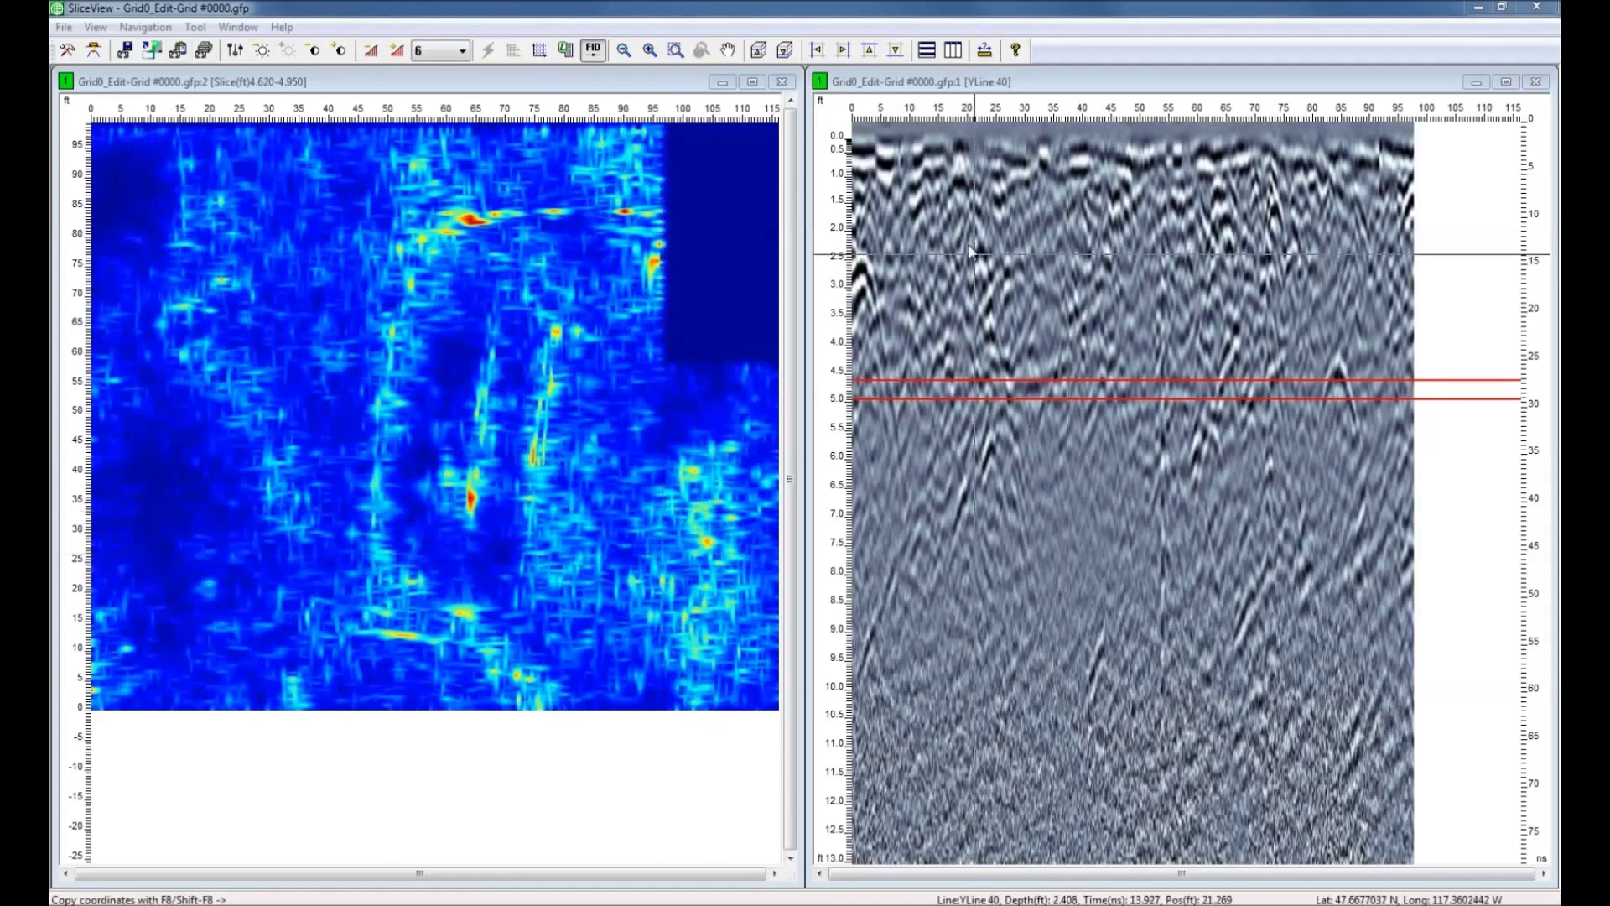
left_click(991, 210)
left_click(1004, 202)
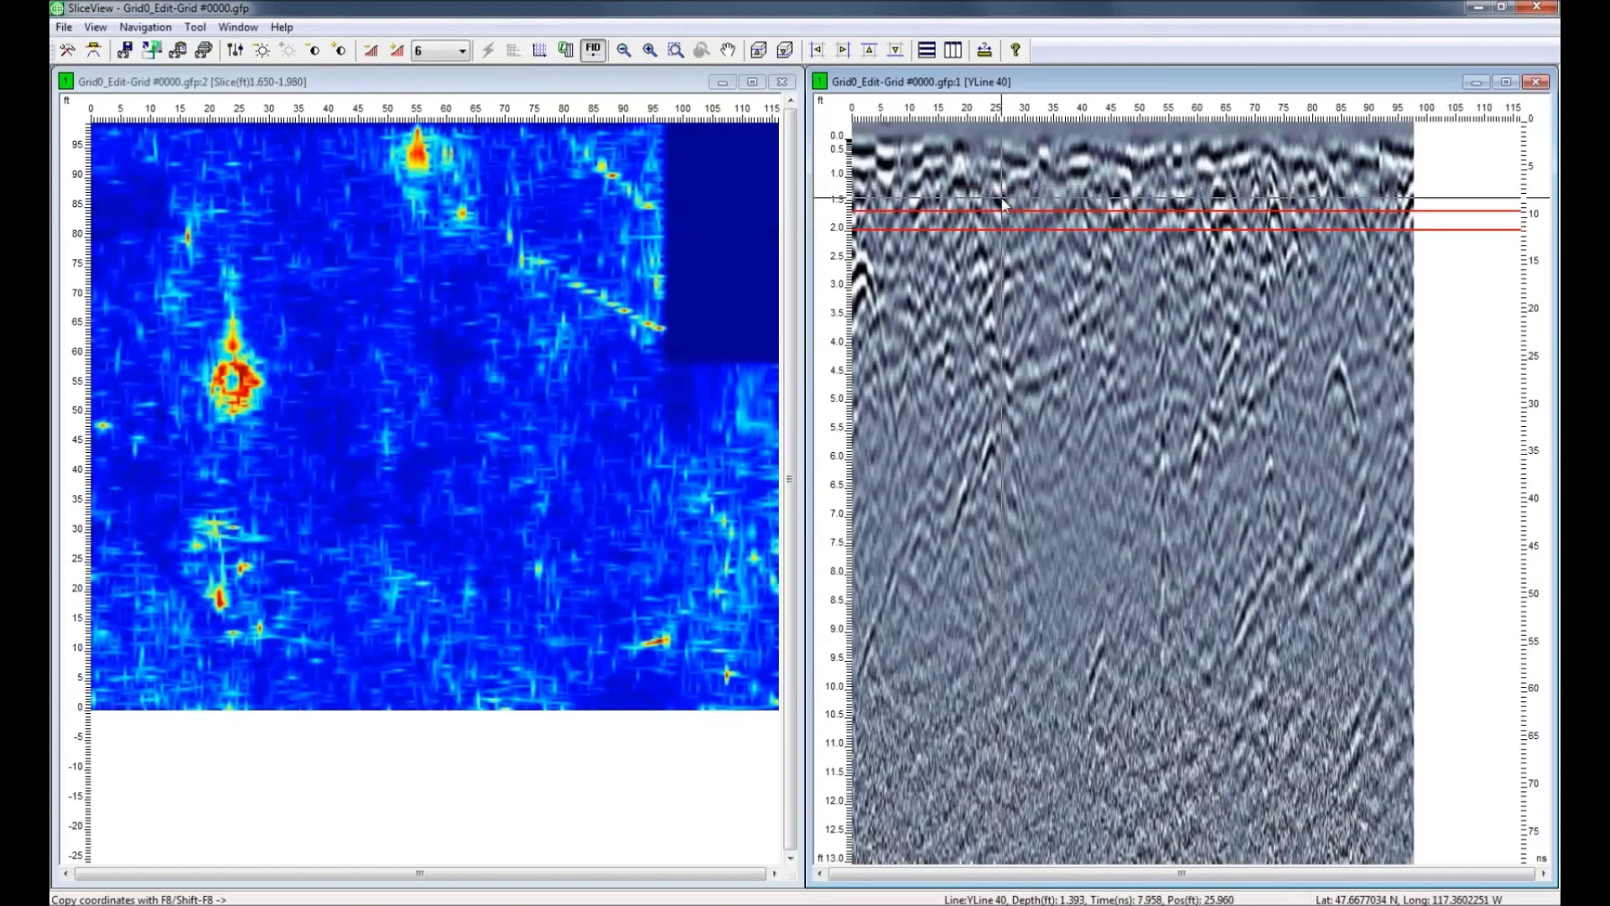
Show the 0.990-1.320 ft slice and export all slices to the Google Earth file Grid0_Edit-Grid _0000.kmz, replacing the existing one.
left_click(1004, 182)
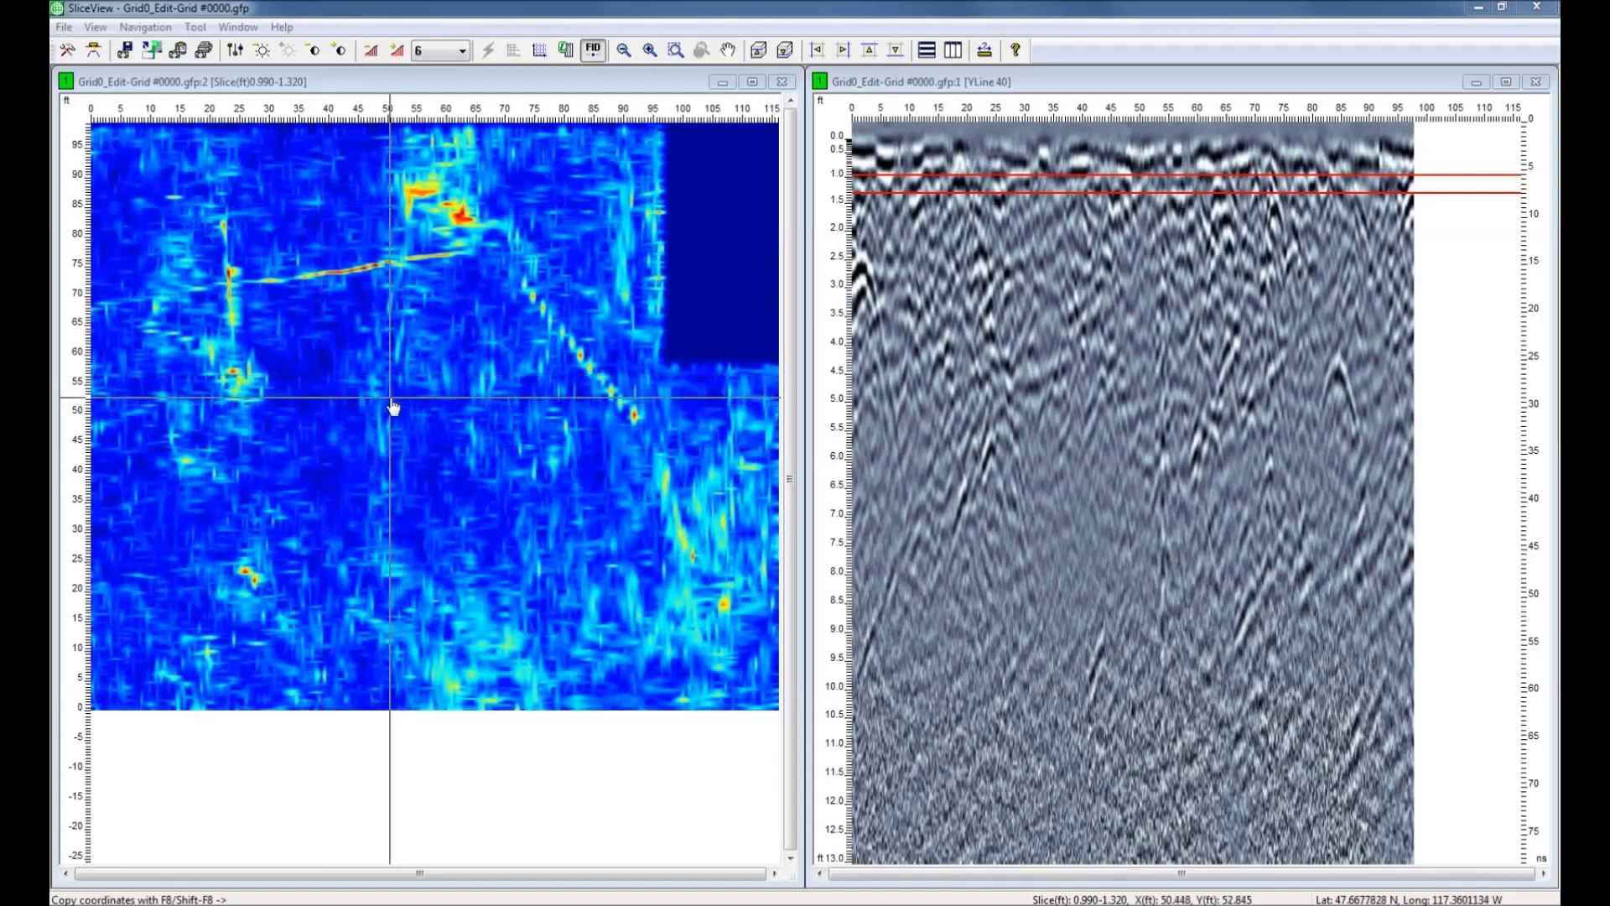
left_click(64, 26)
mouse_move(77, 49)
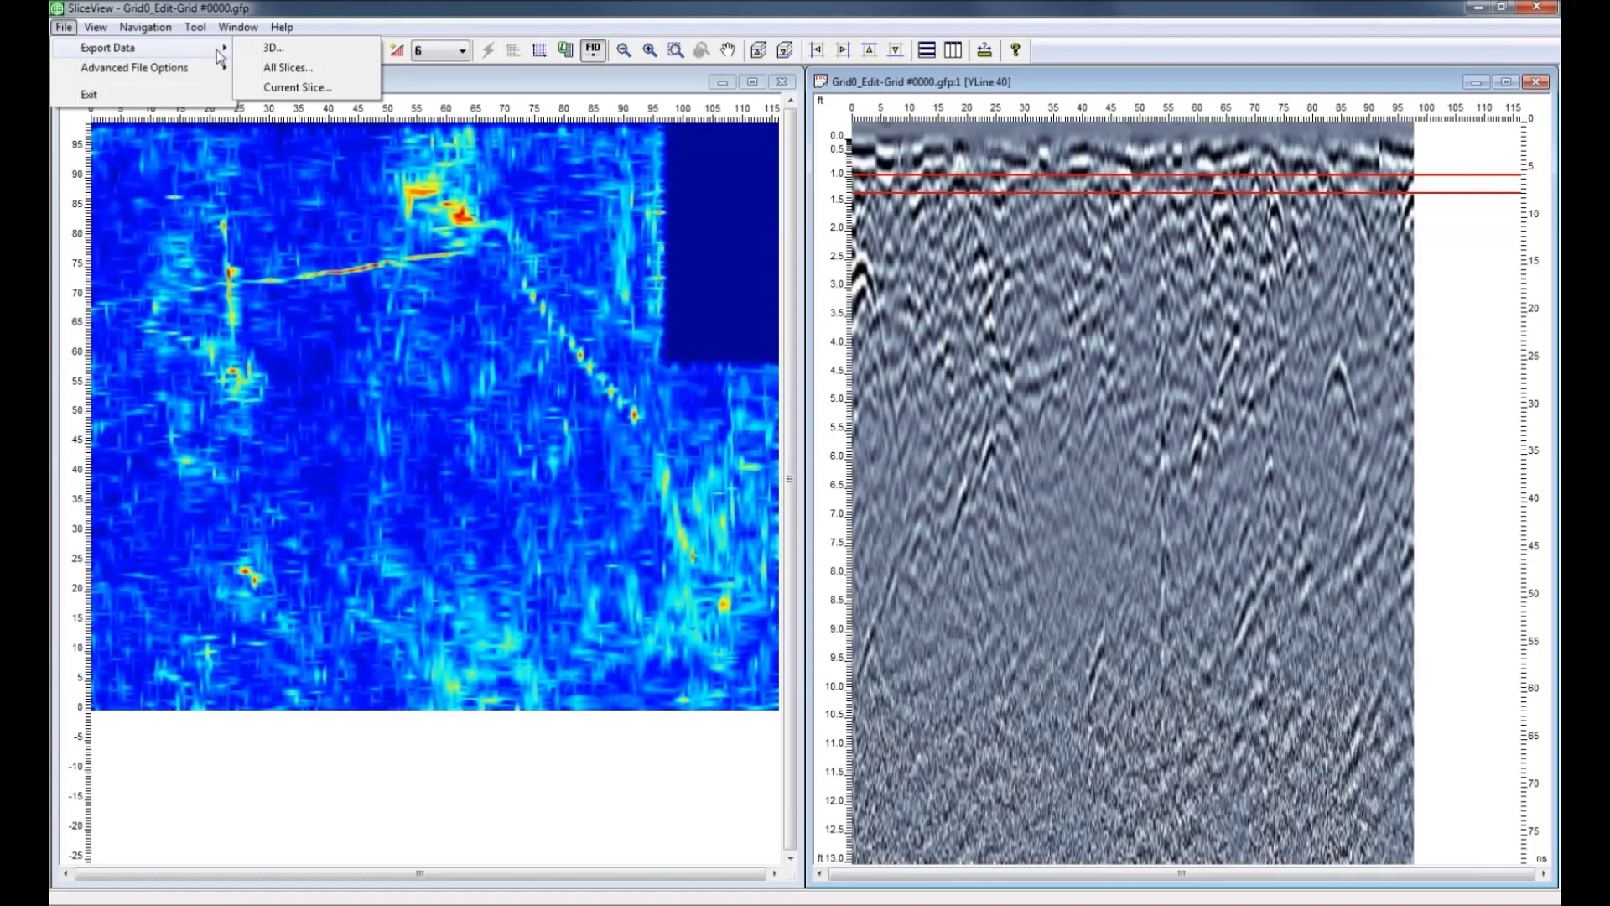
left_click(279, 71)
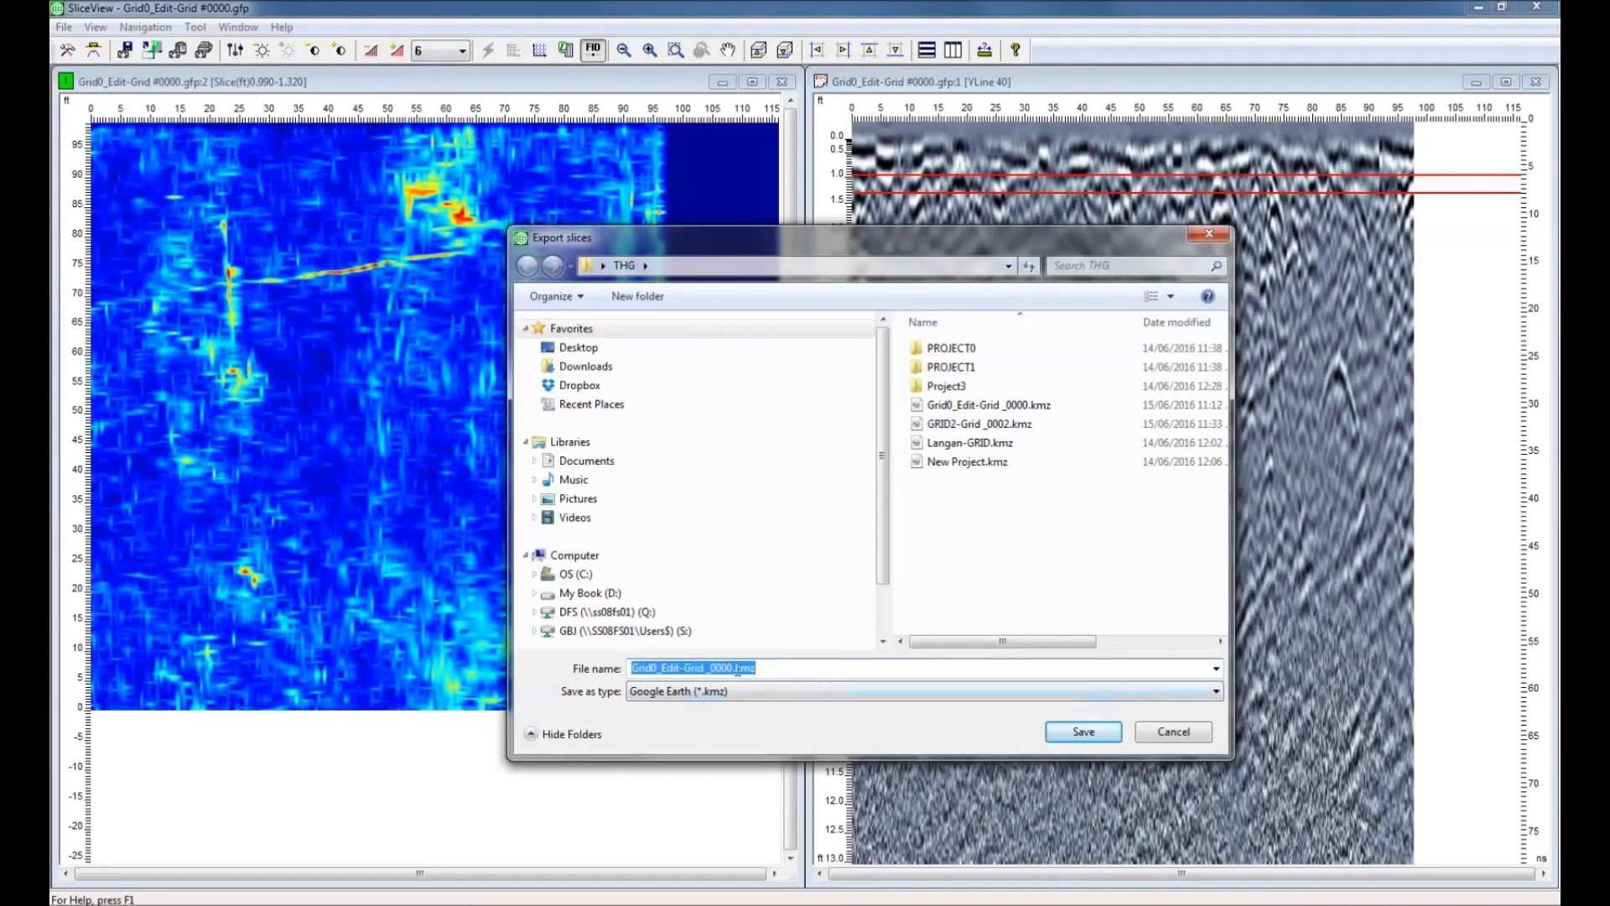
left_click(1085, 732)
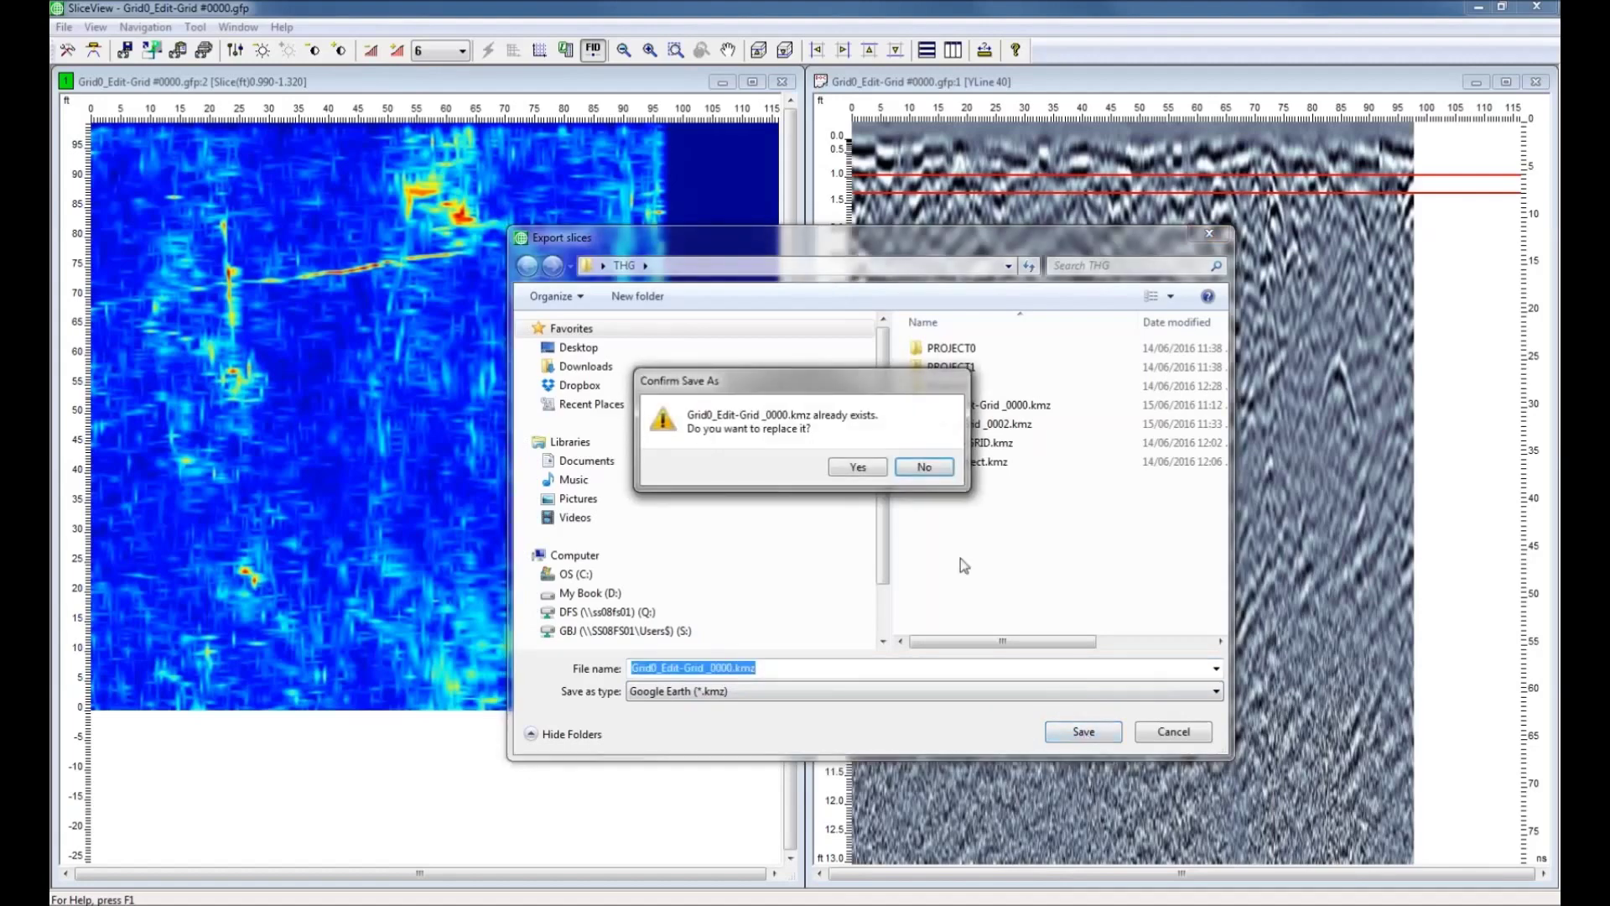
left_click(864, 468)
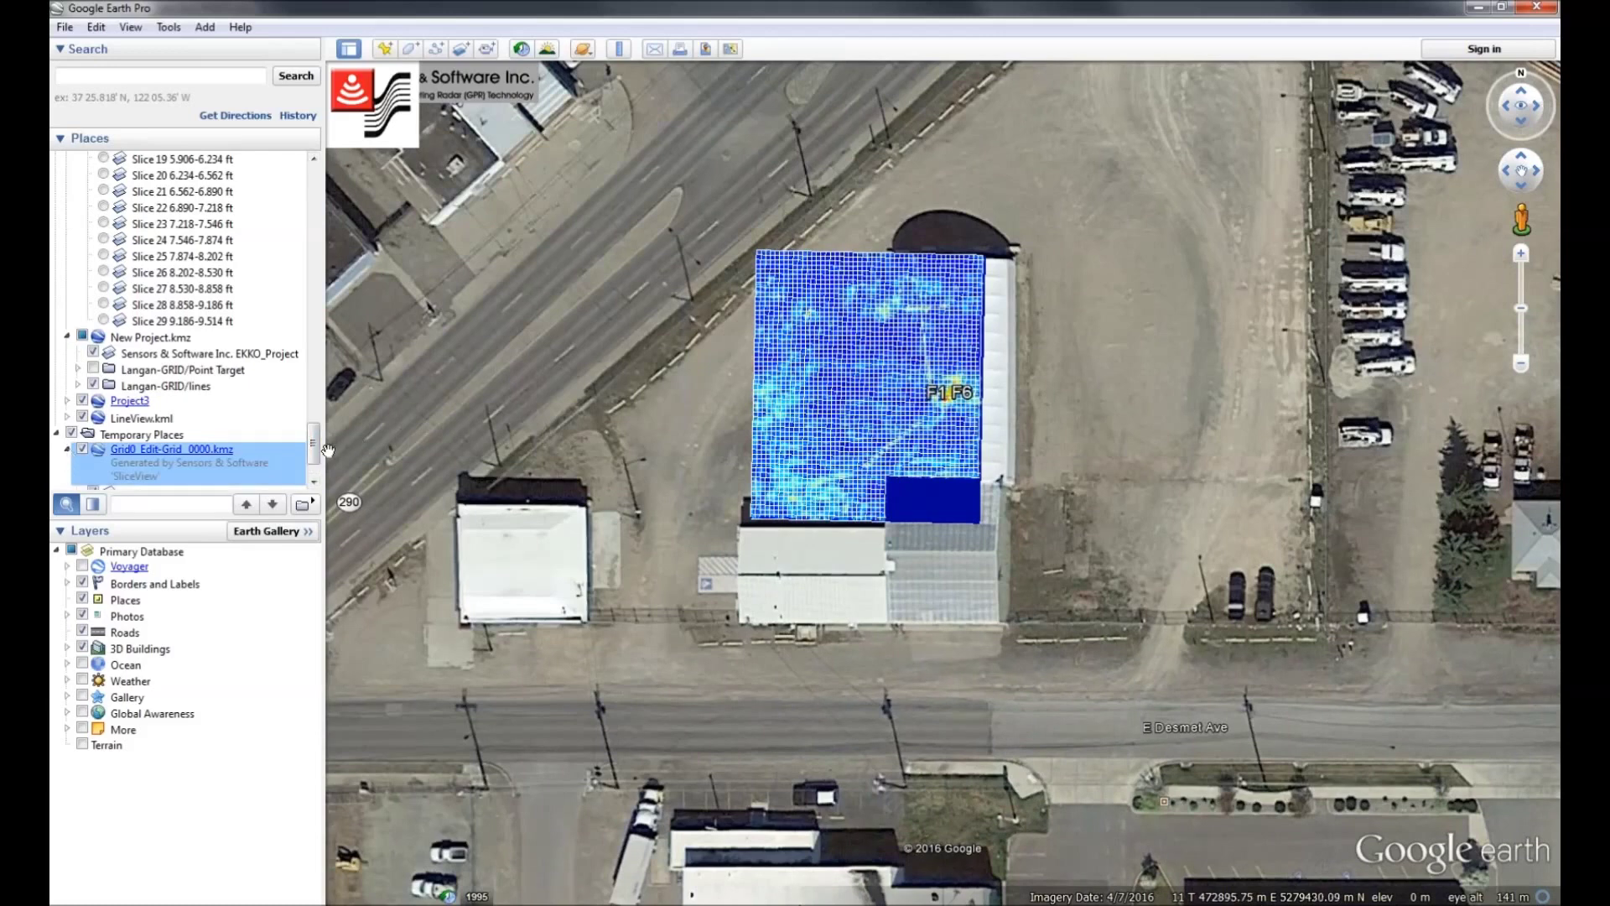
In Google Earth Pro, hide the Collected Lines of Grid0_Edit-Grid _0000.kmz and expand its Depth Slices.
scroll(316, 470, "down", 1)
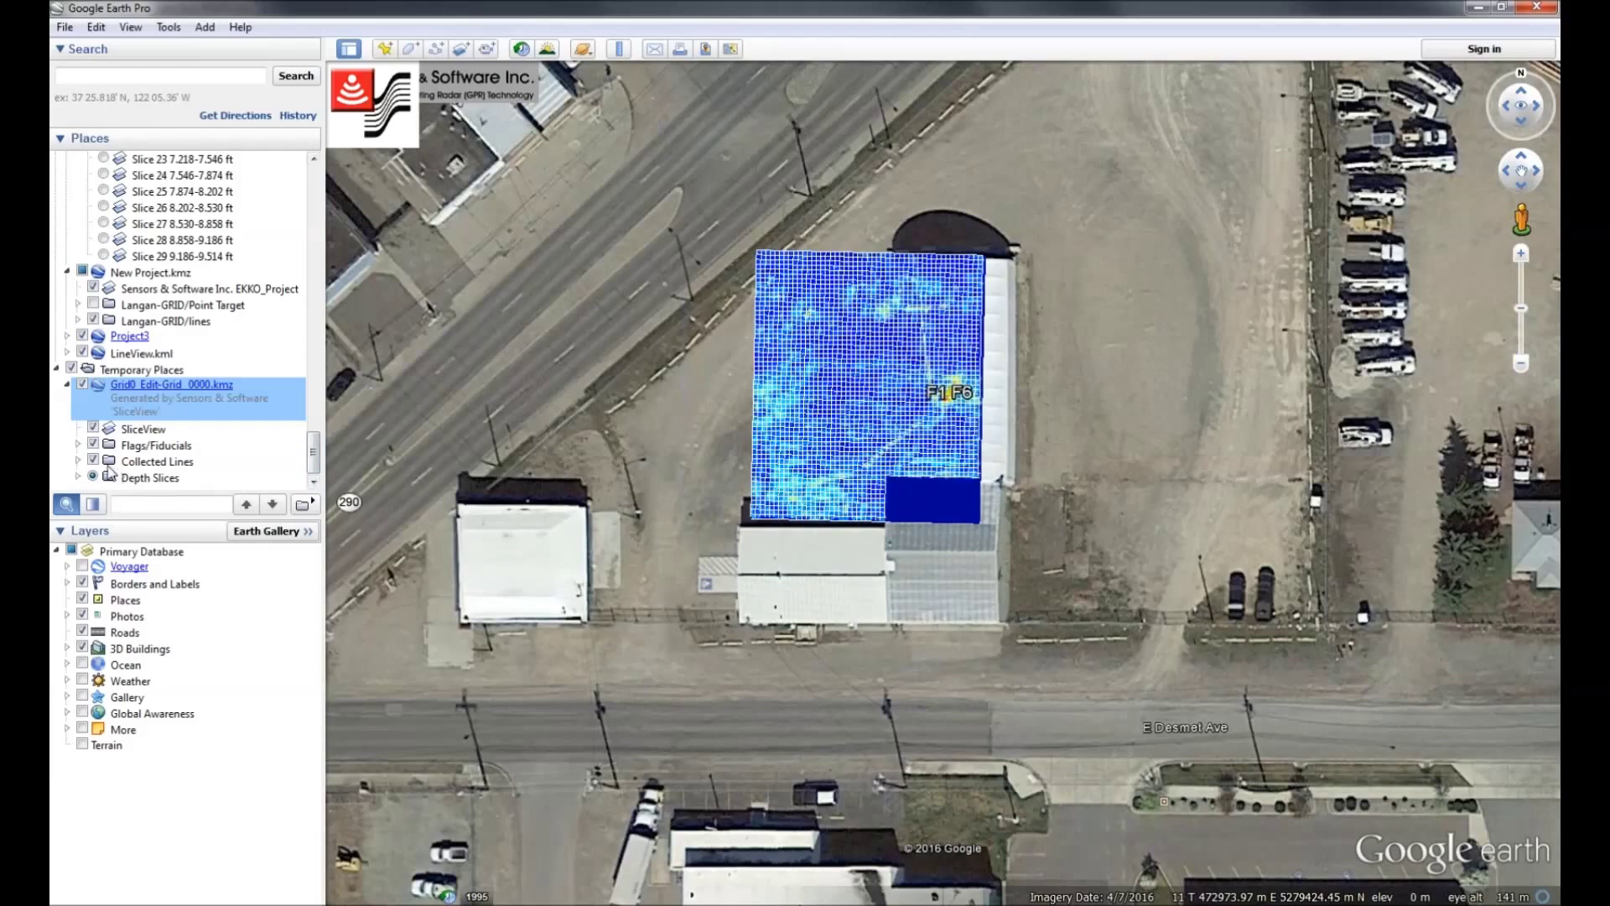
left_click(93, 462)
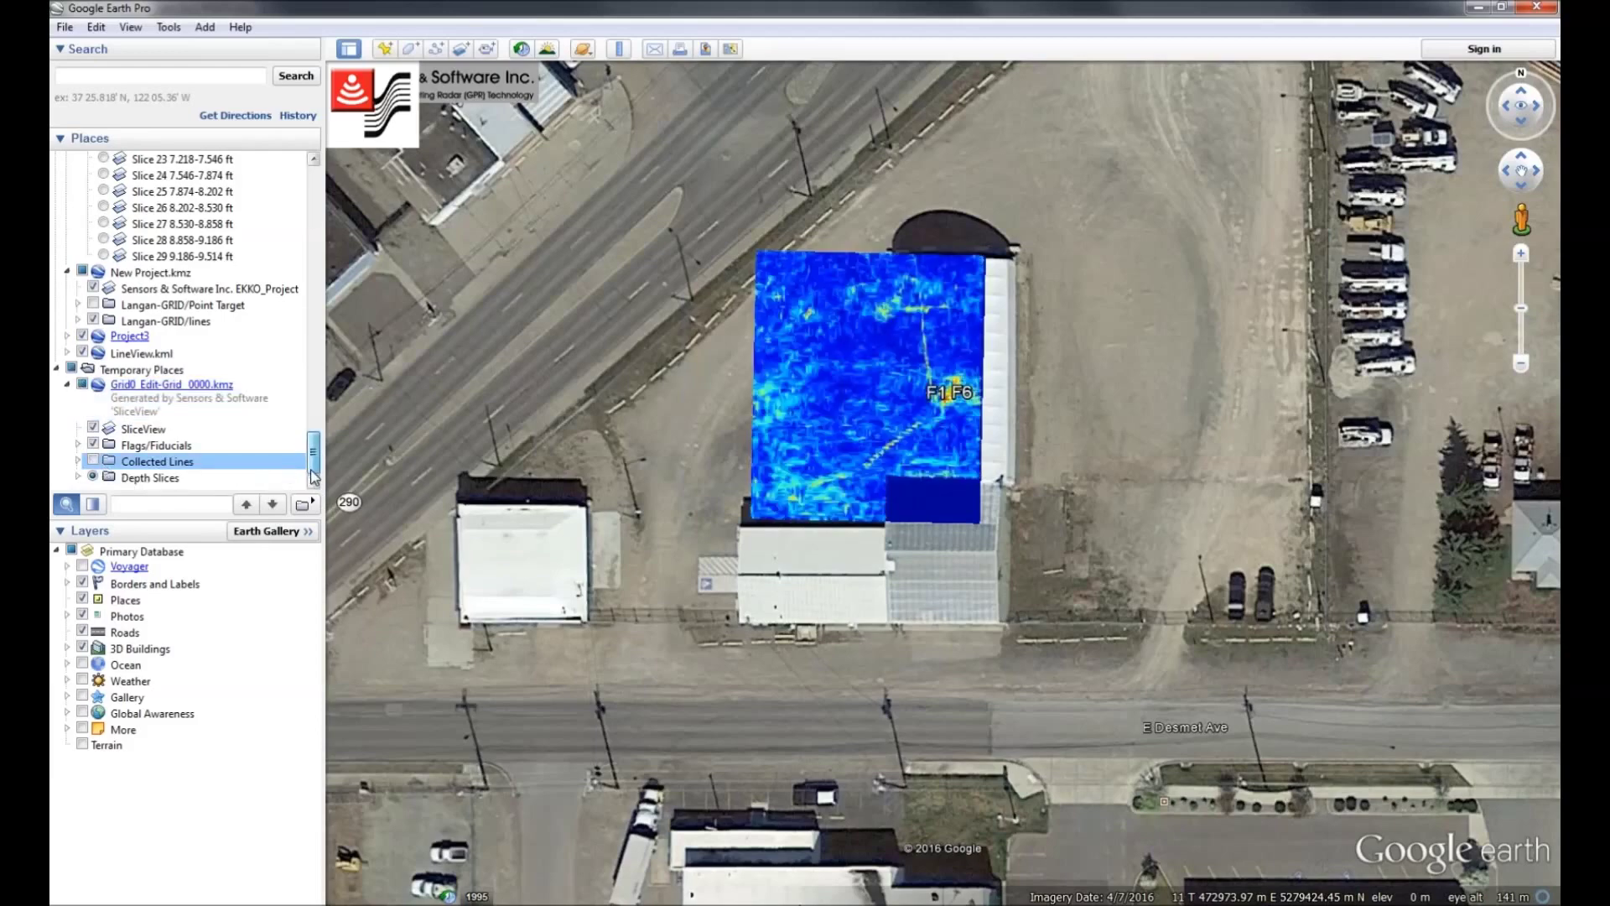
left_click(78, 478)
scroll(314, 432, "down", 5)
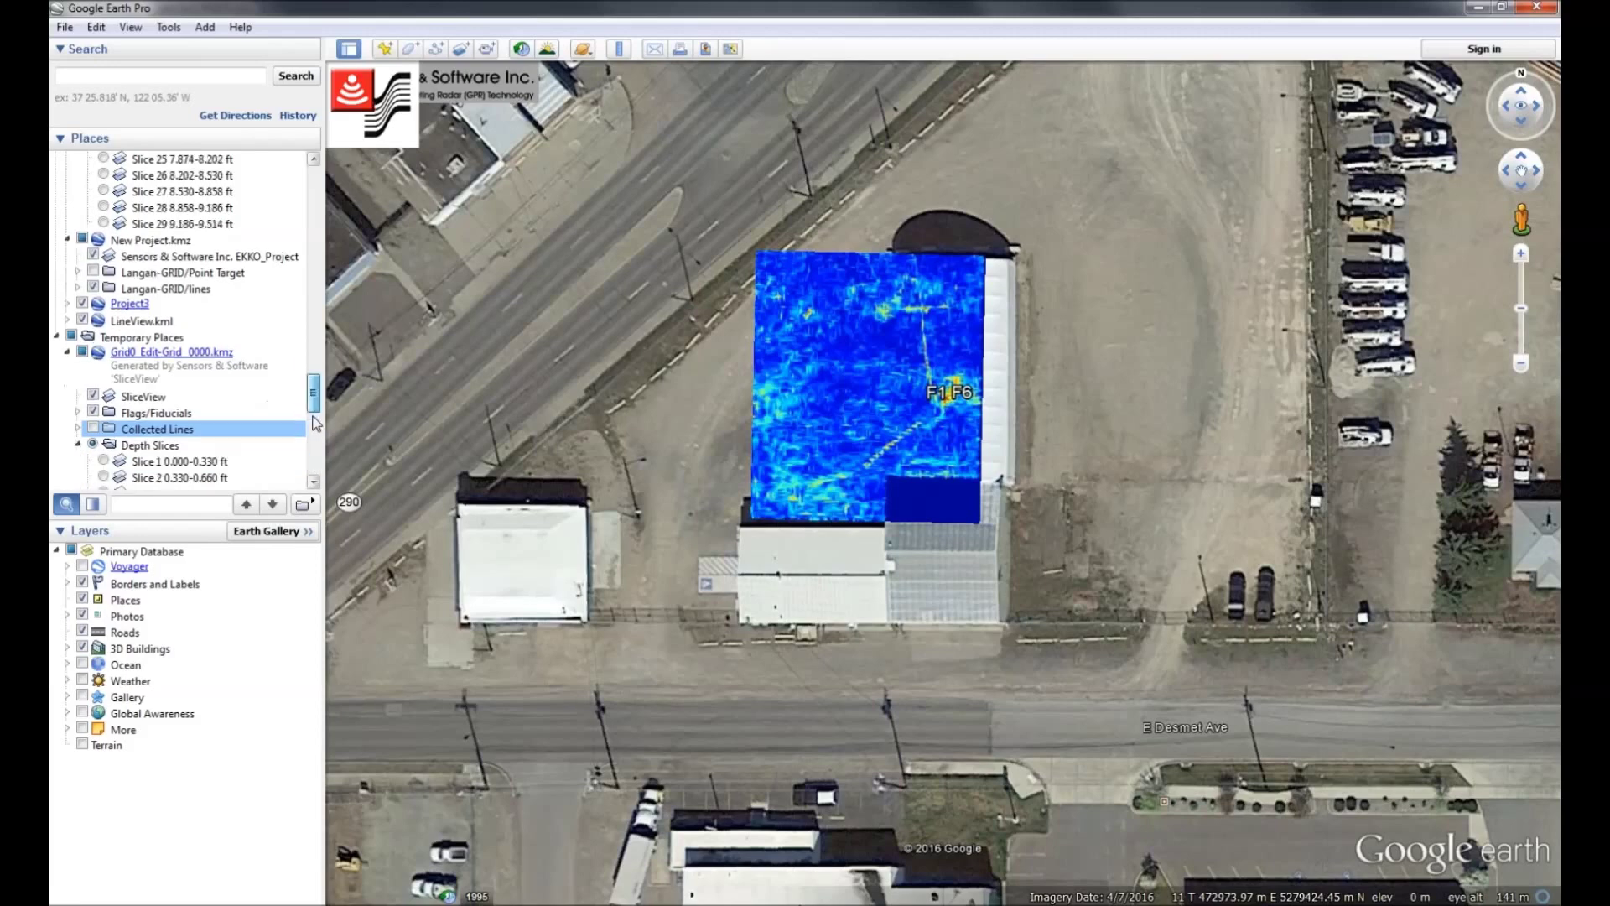
scroll(315, 442, "down", 1)
Examine the exported depth slices over the satellite image from Slice 2 0.330-0.660 ft down to Slice 13 3.960-4.290 ft, and return to SliceView.
left_click(103, 240)
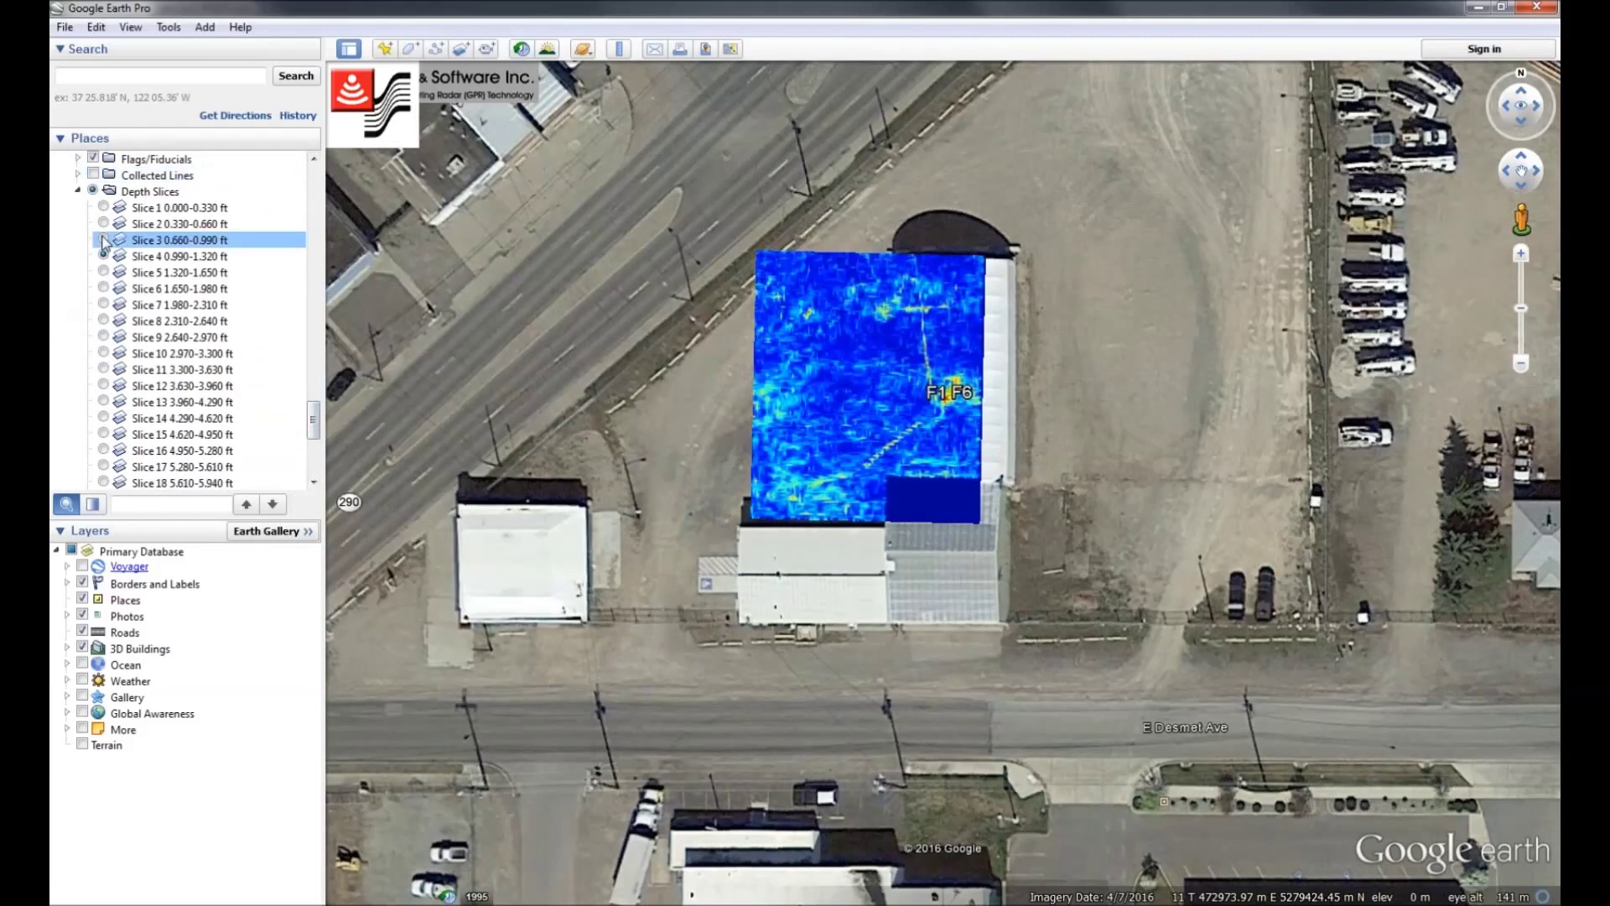
left_click(104, 223)
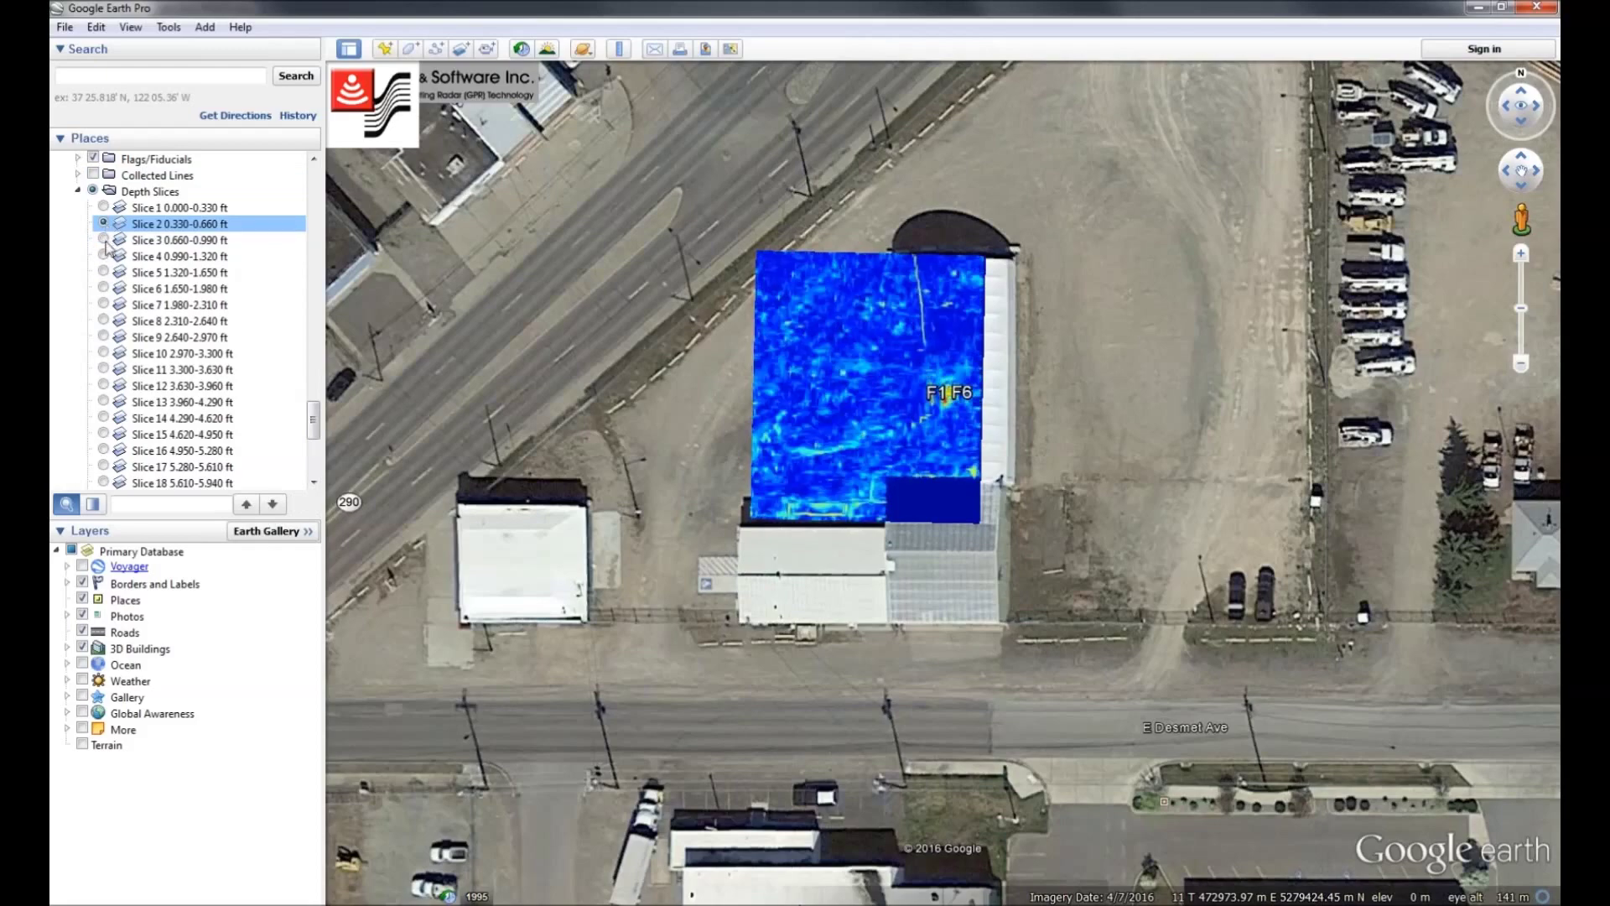
left_click(104, 239)
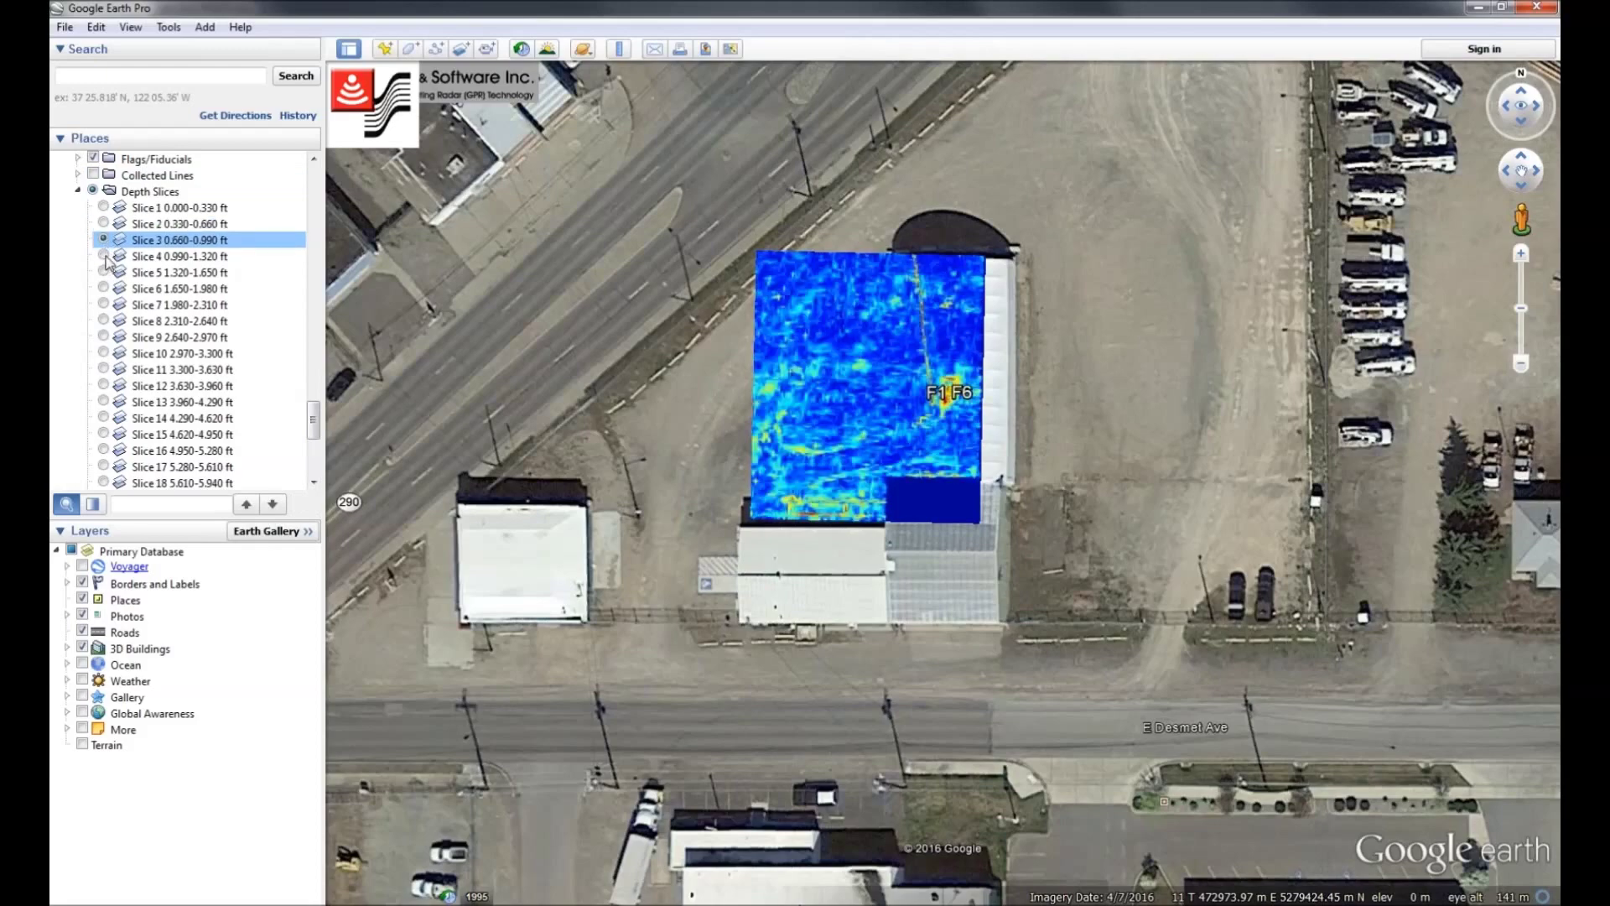
left_click(103, 256)
left_click(104, 272)
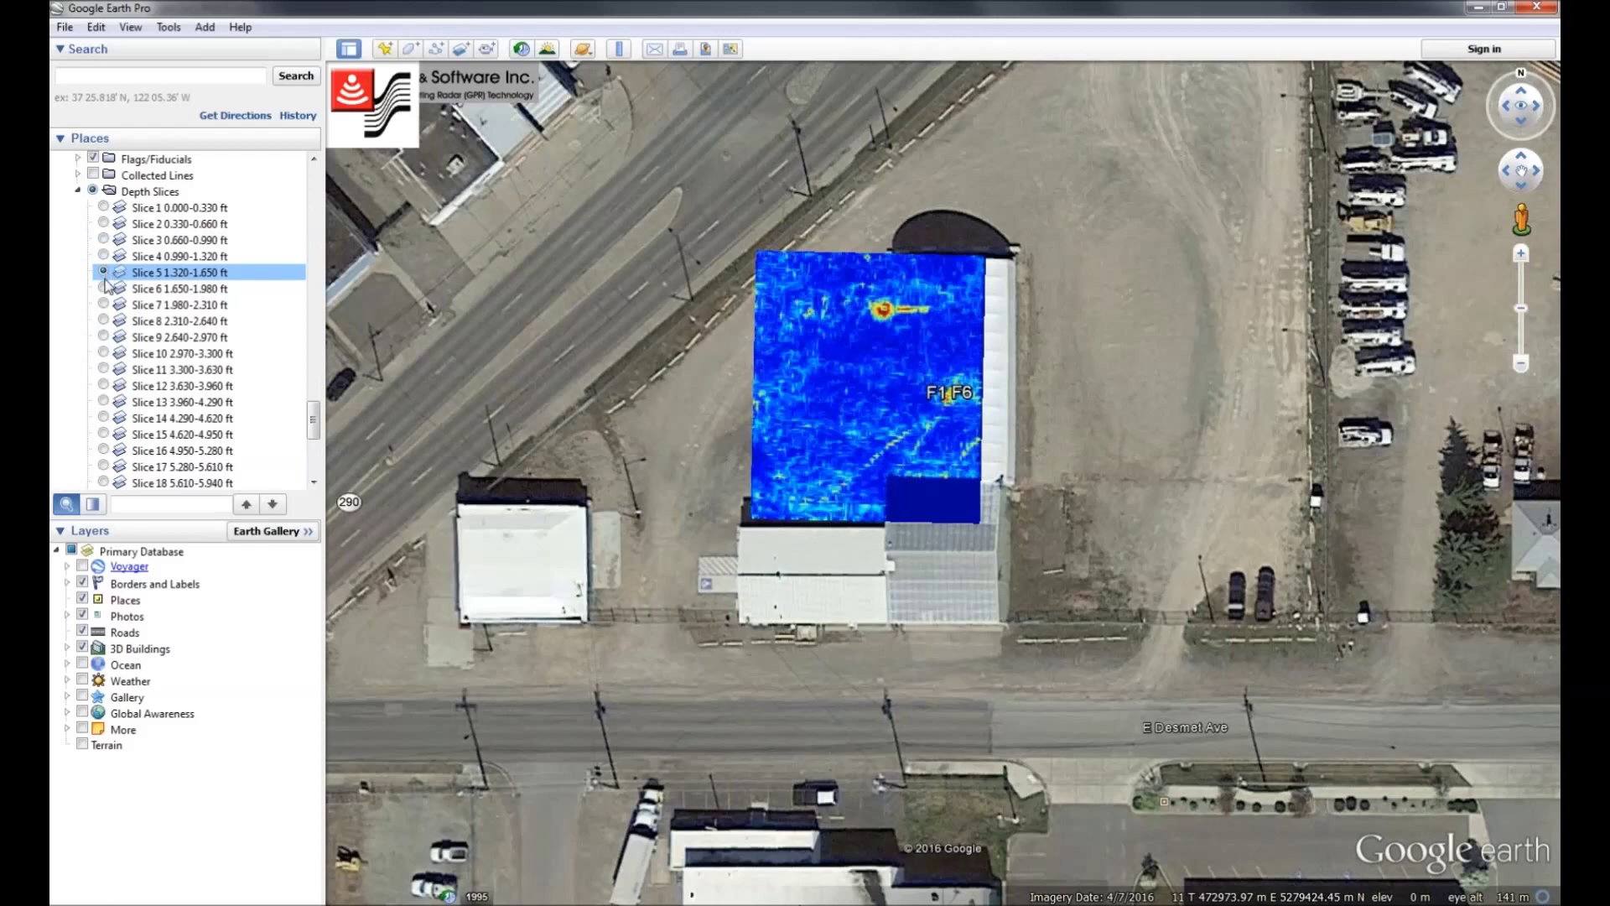
left_click(104, 289)
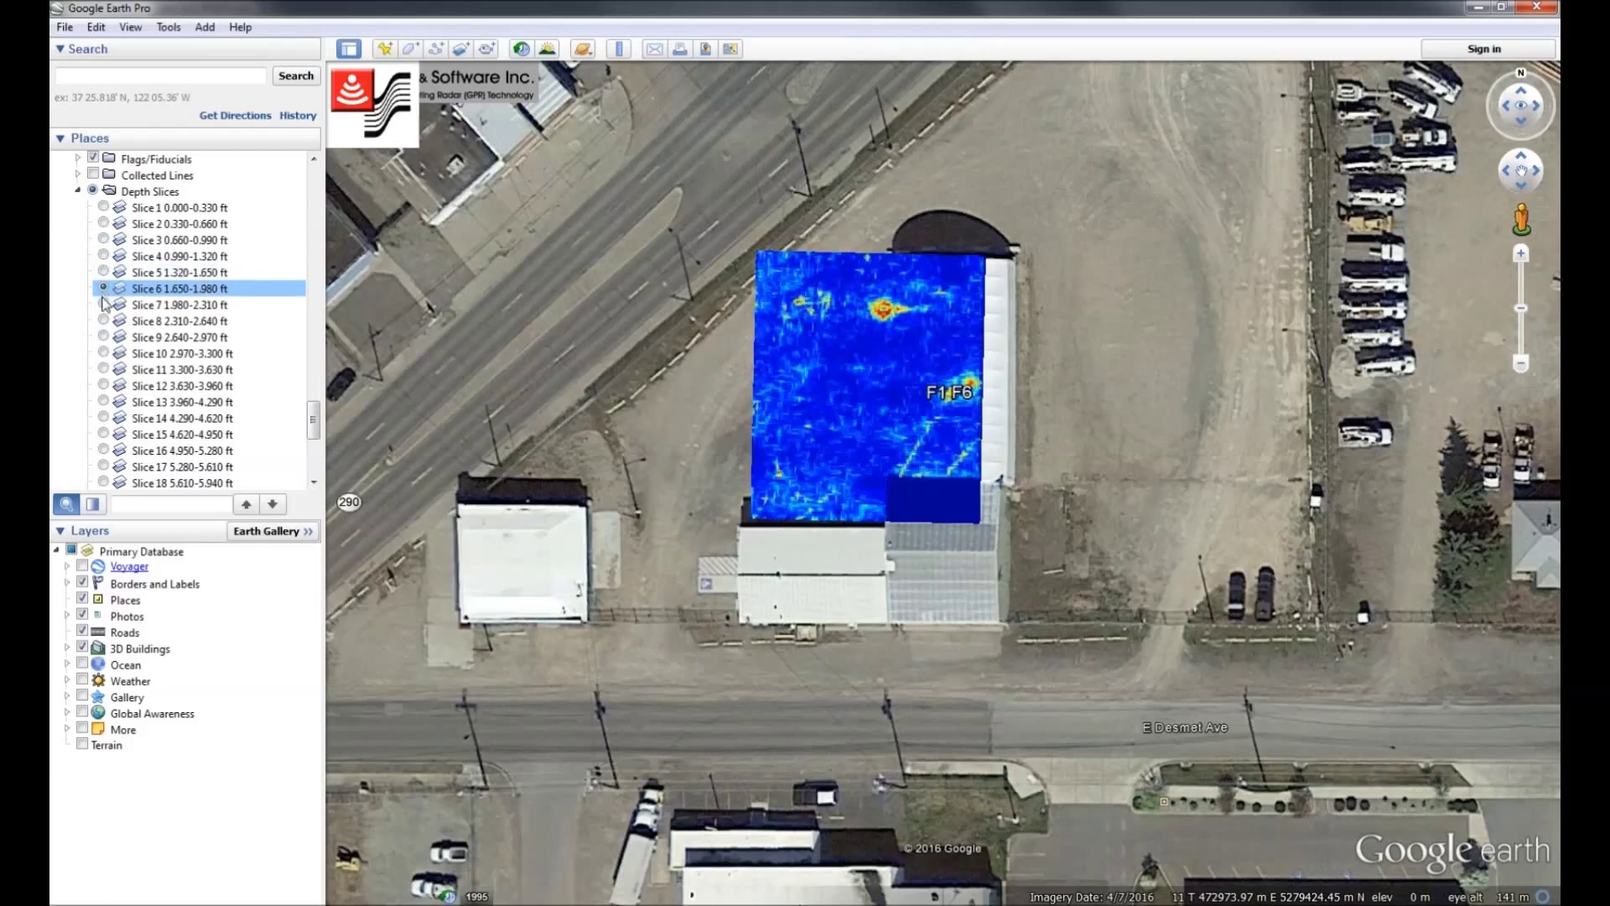
left_click(104, 306)
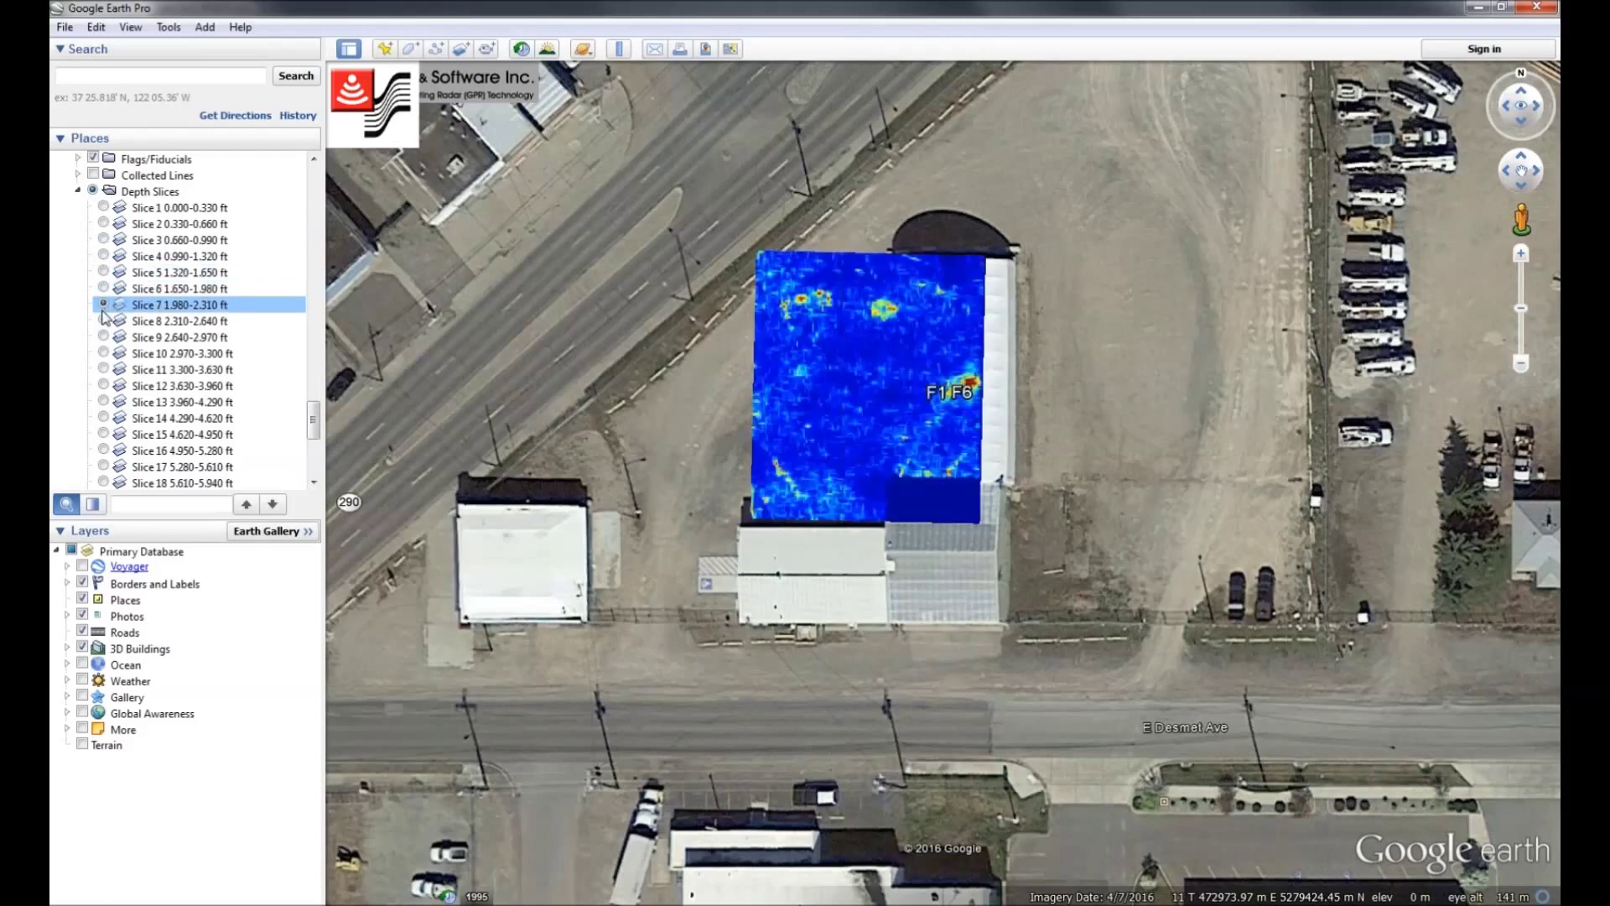
left_click(104, 320)
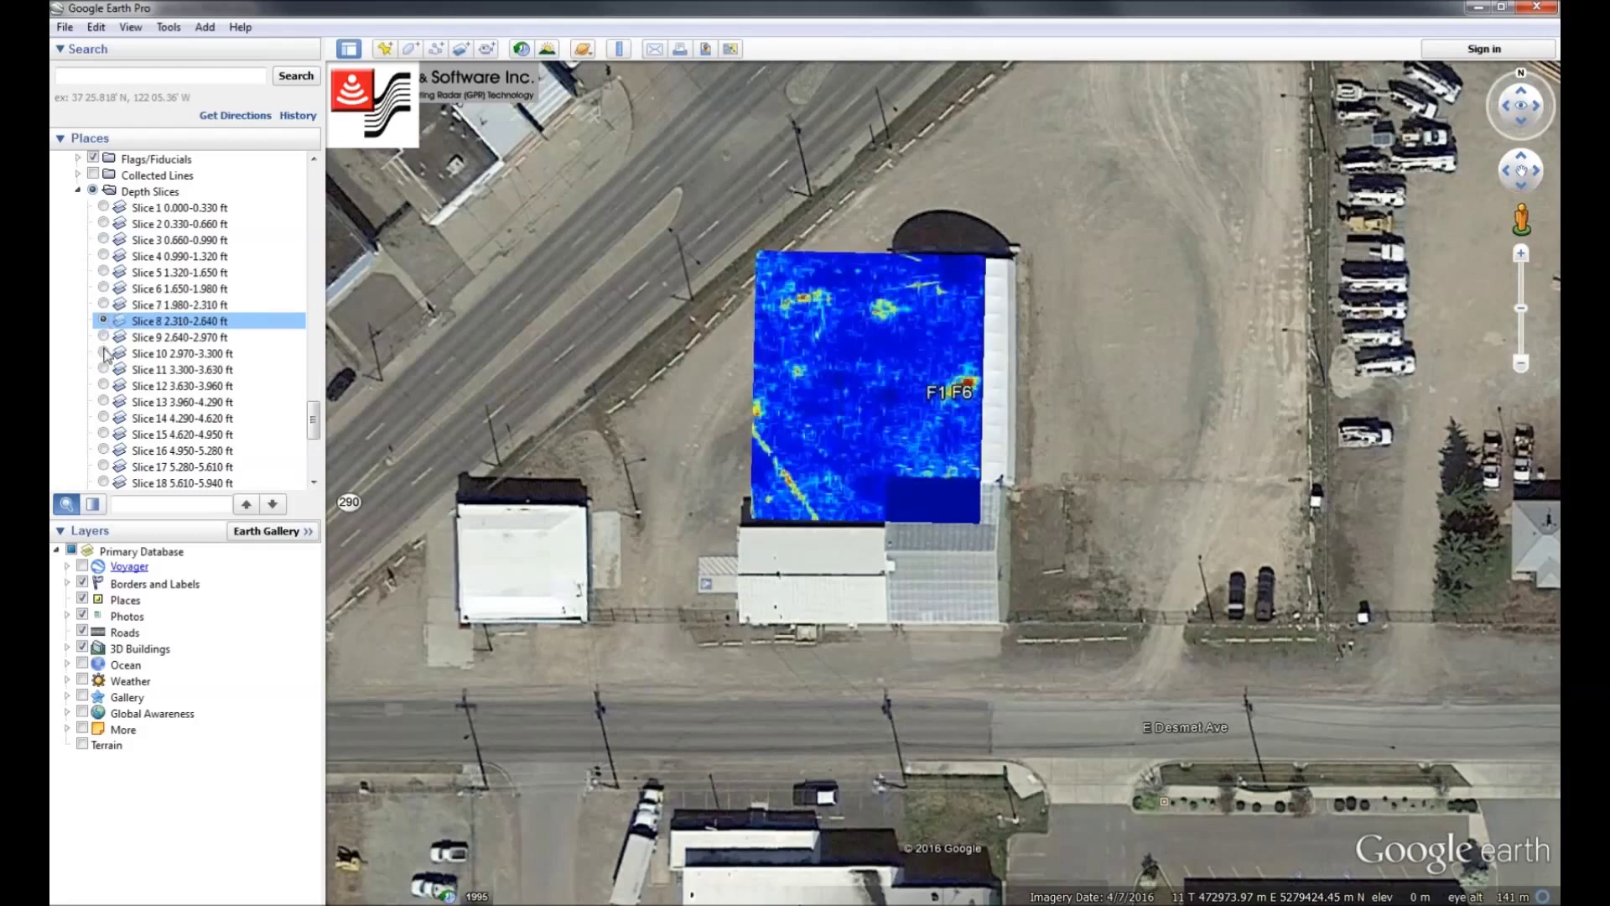
left_click(105, 353)
left_click(105, 370)
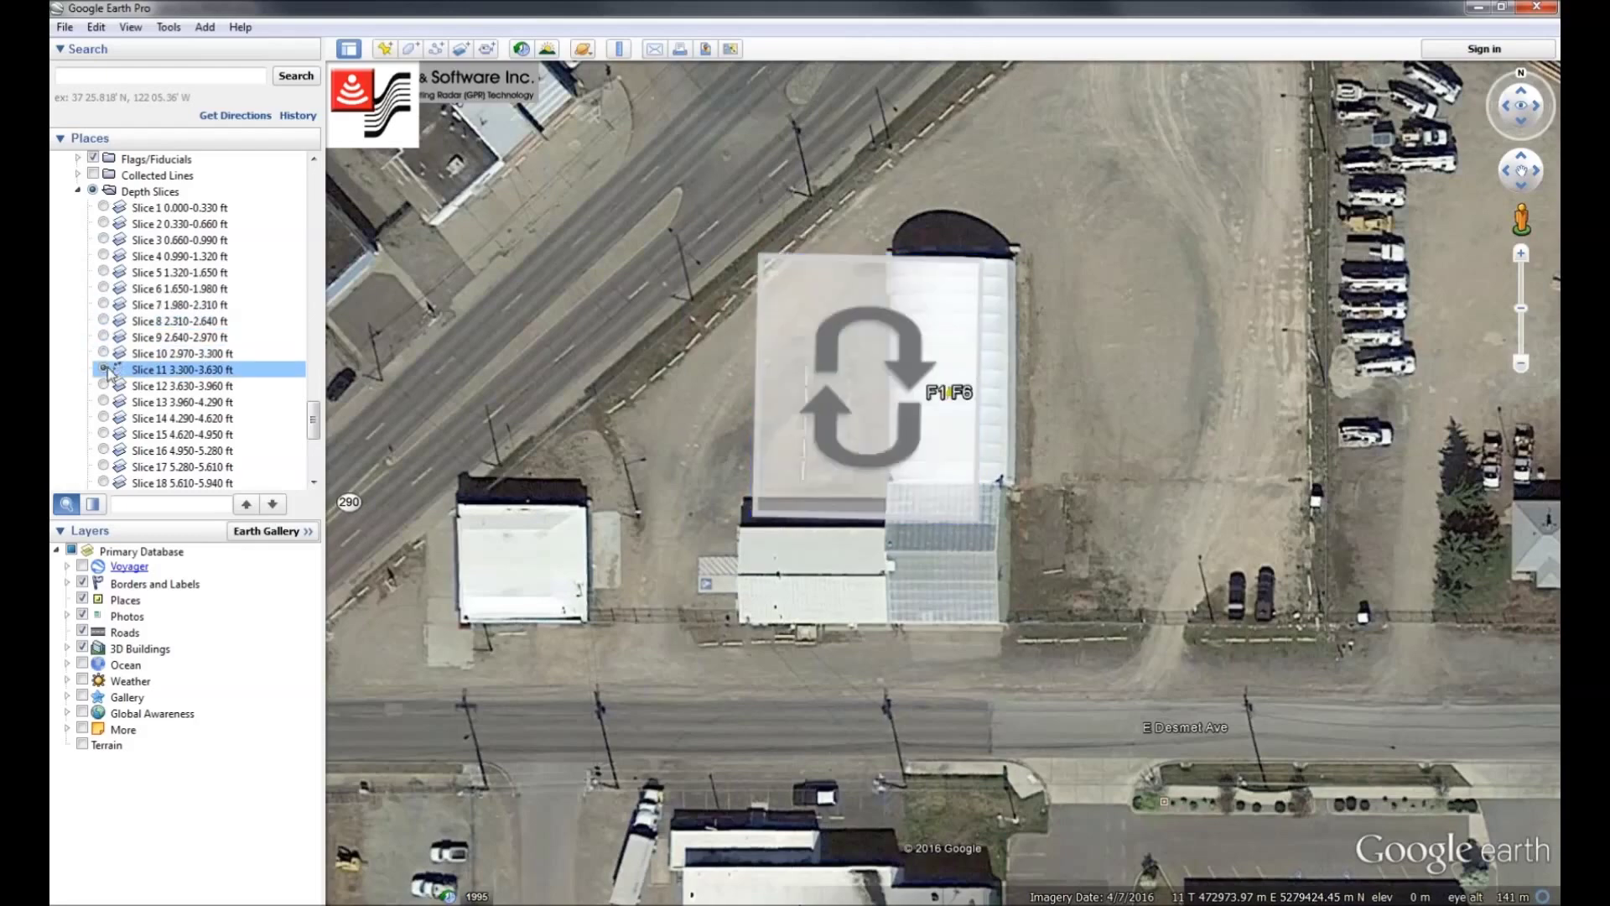
left_click(105, 402)
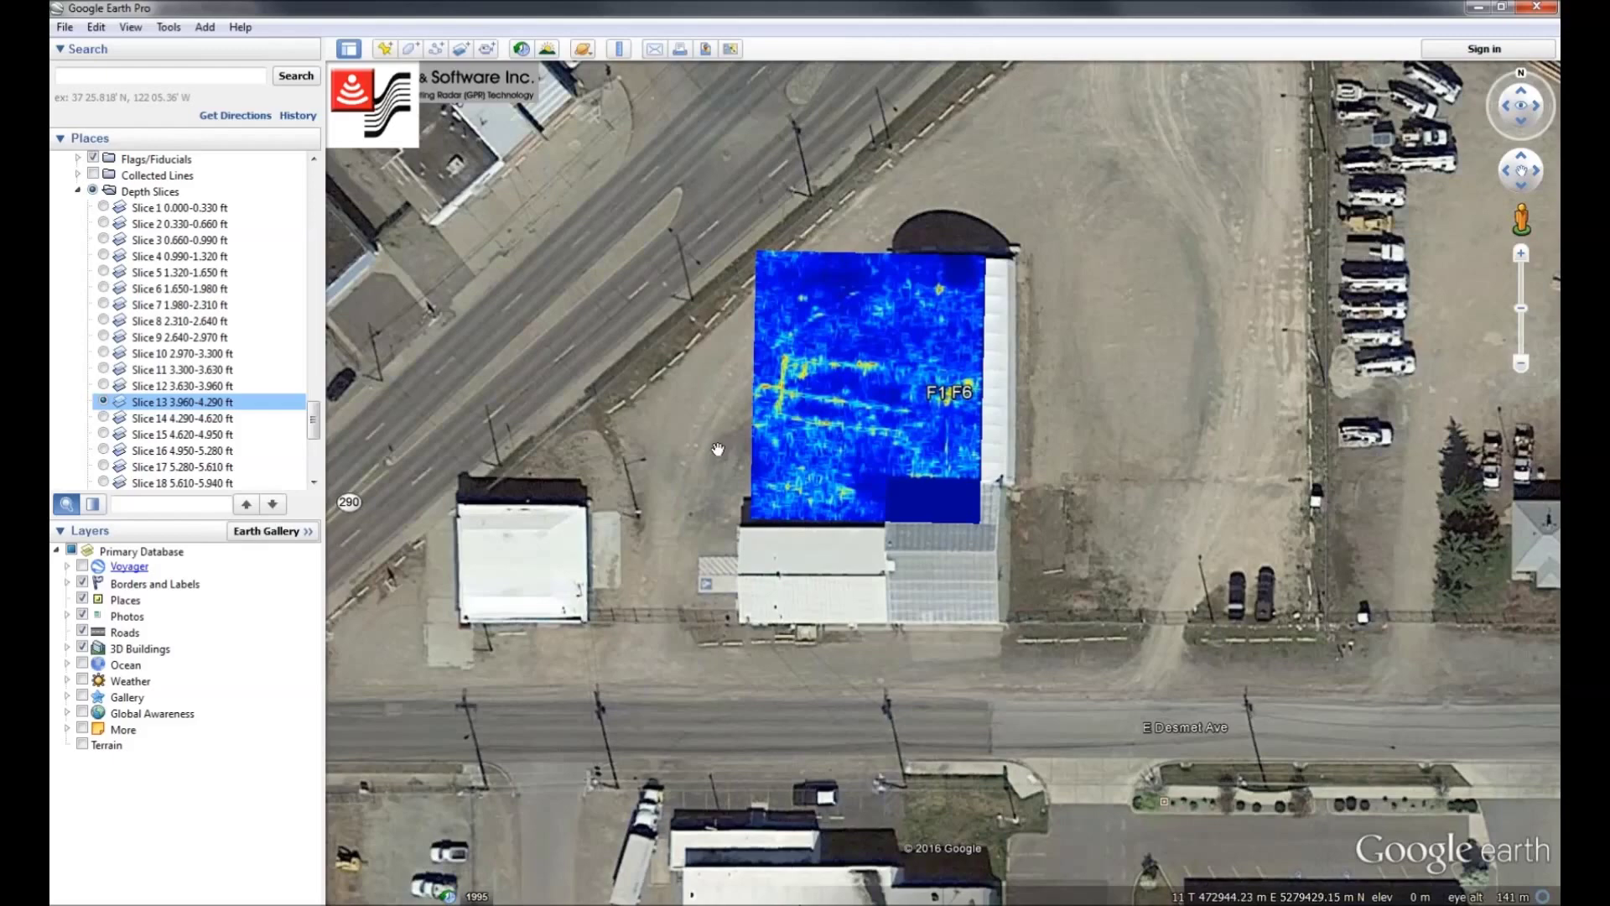
left_click(1480, 12)
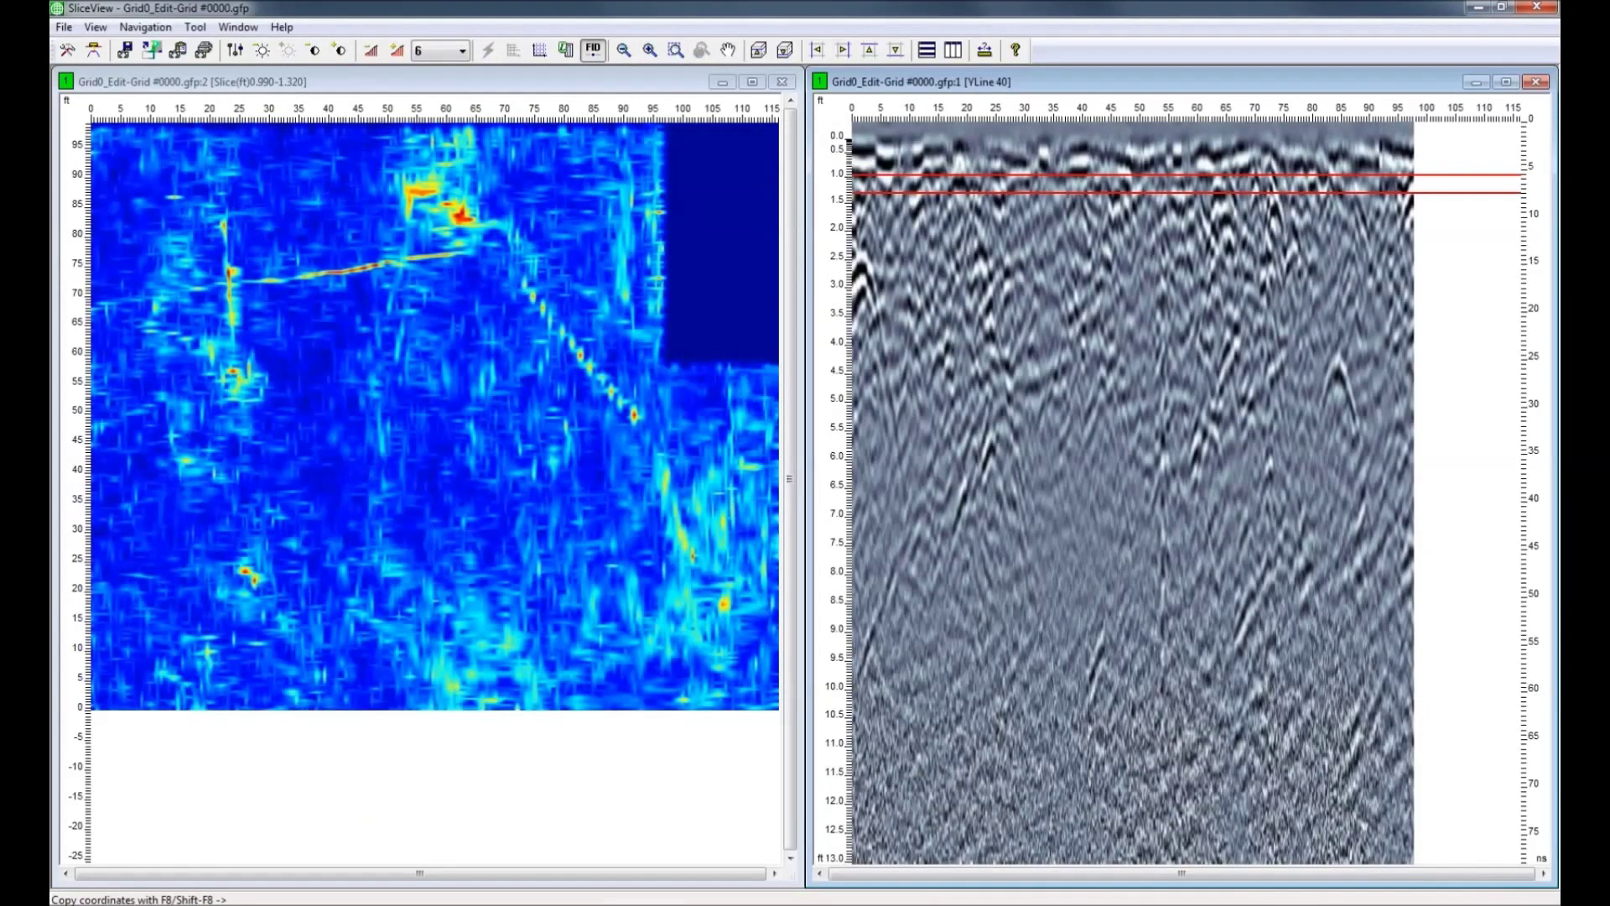
left_click(63, 27)
mouse_move(74, 50)
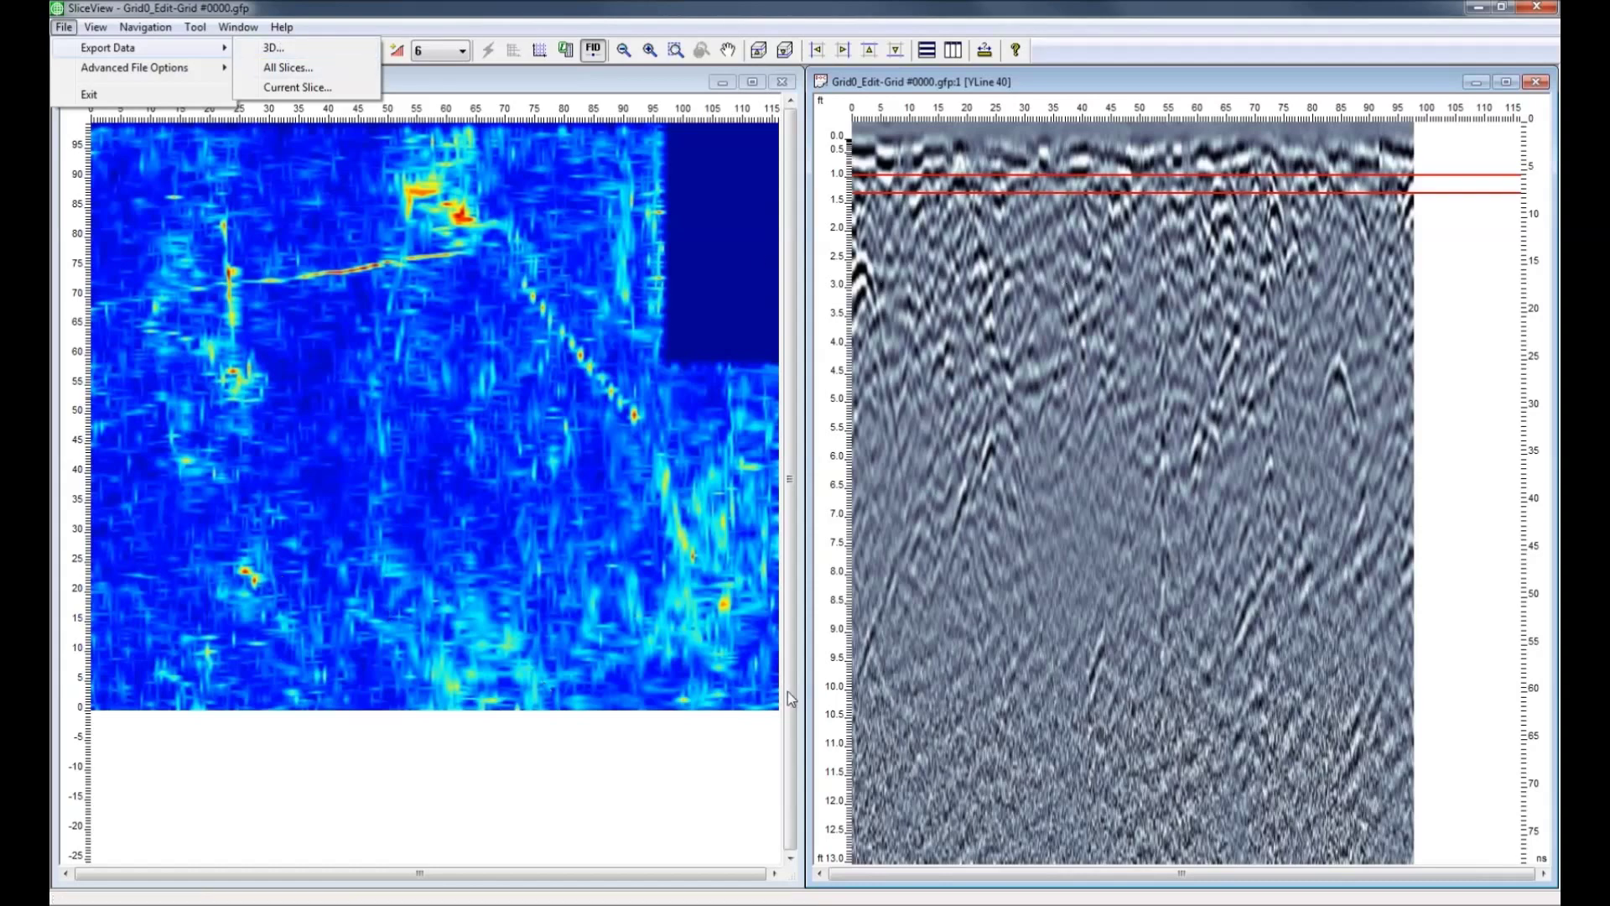
left_click(761, 277)
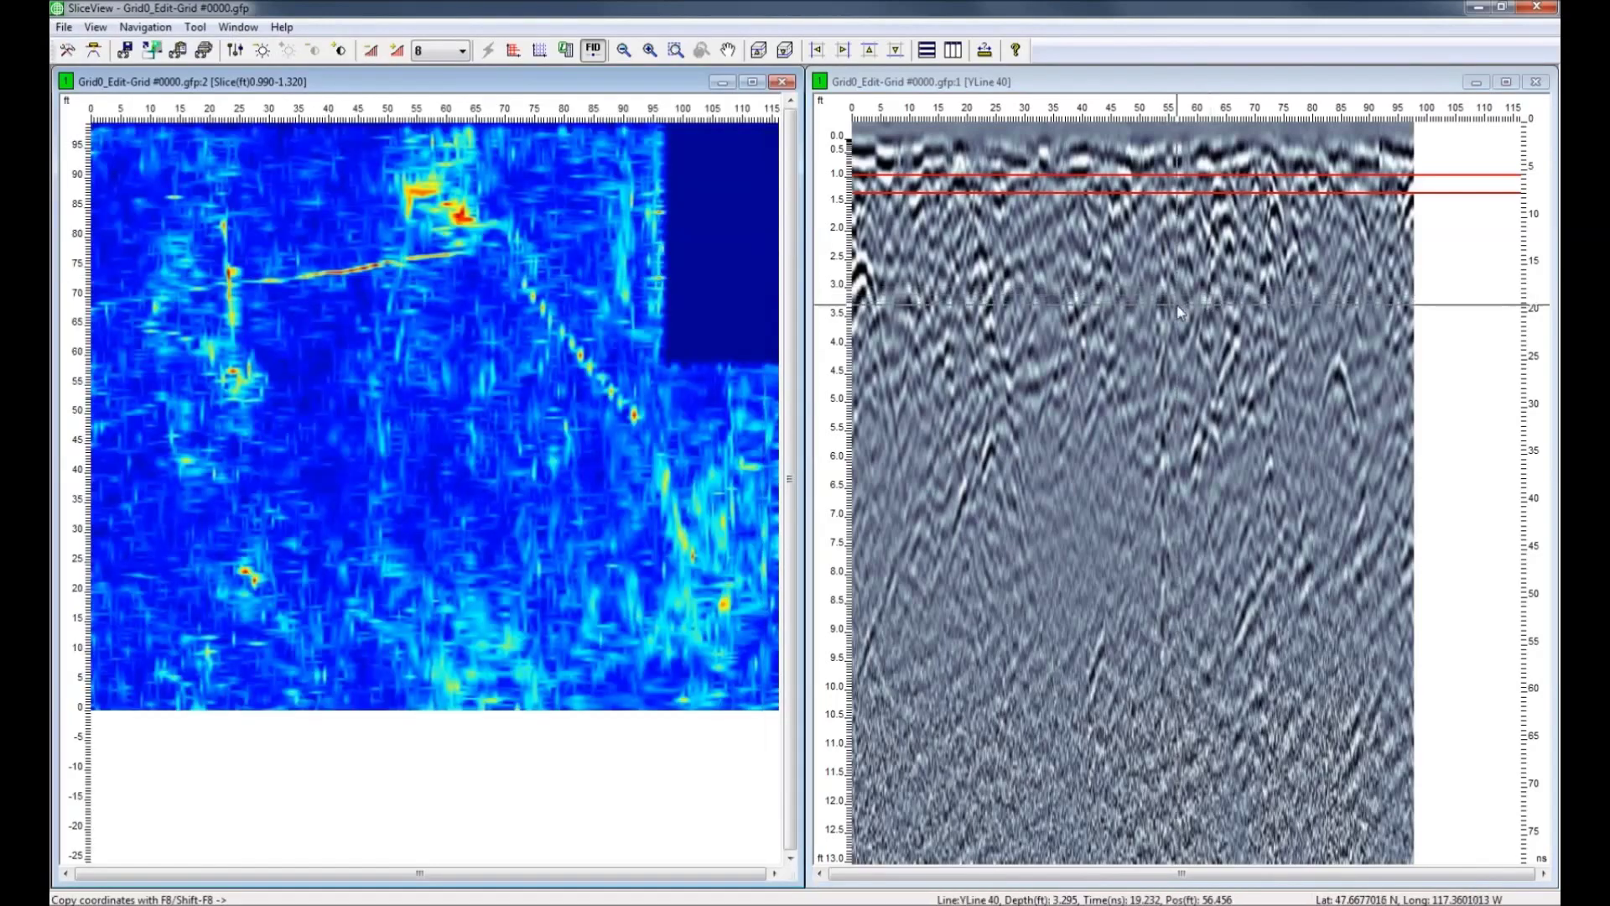
Return to EKKO_Project, hide the grid lines on the ComplexSite map and set its depth slice to 3.31 ft.
left_click(1524, 13)
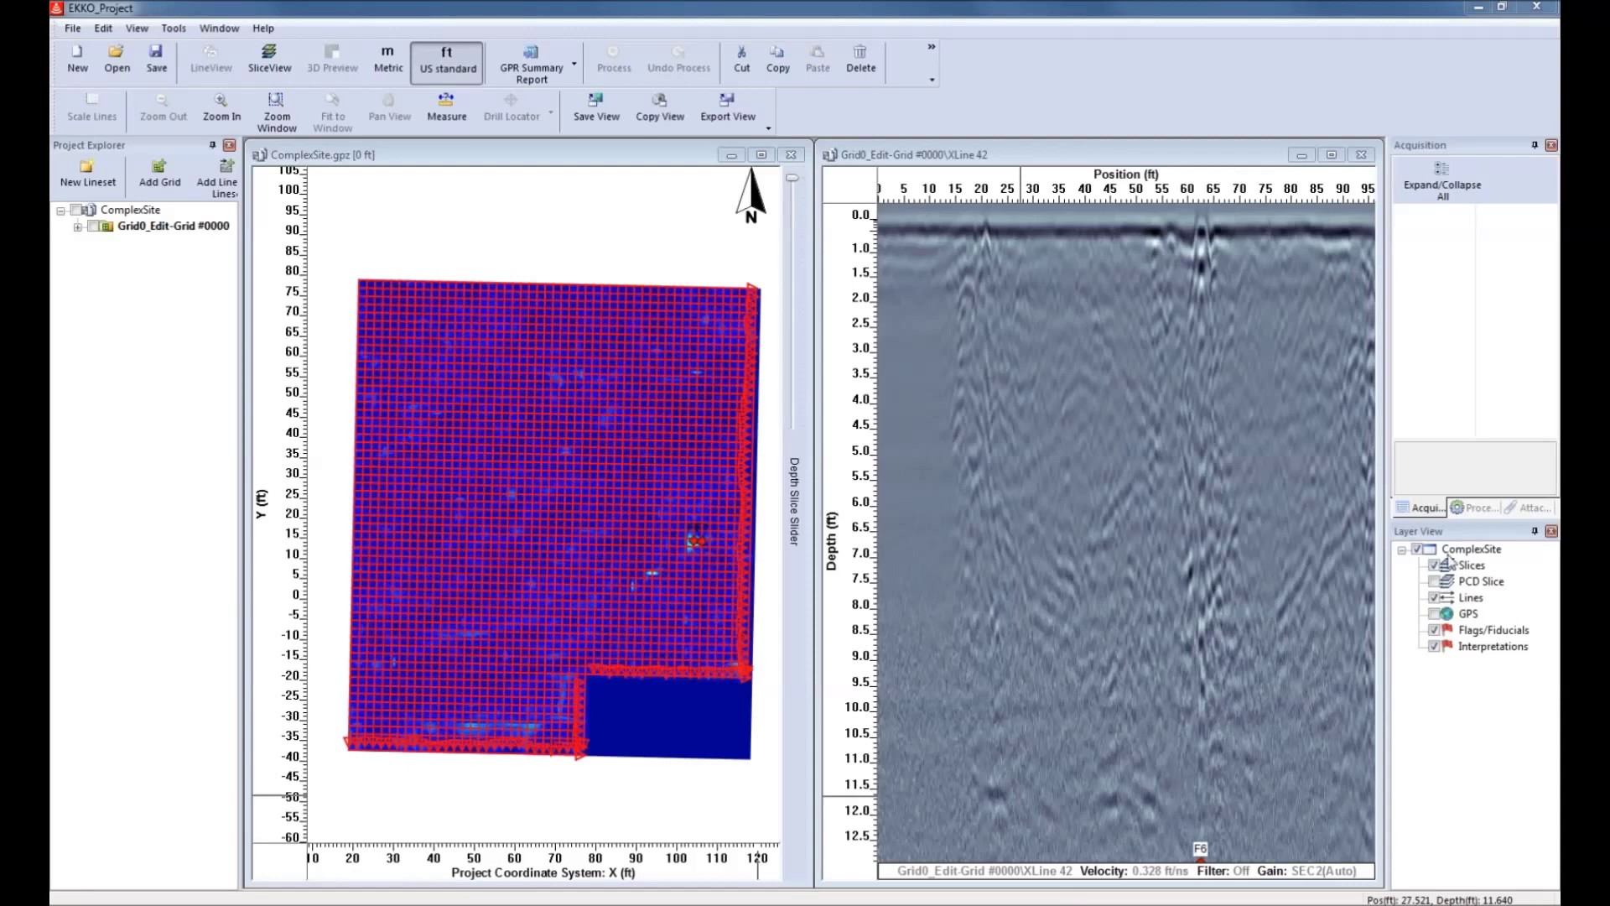
left_click(1434, 598)
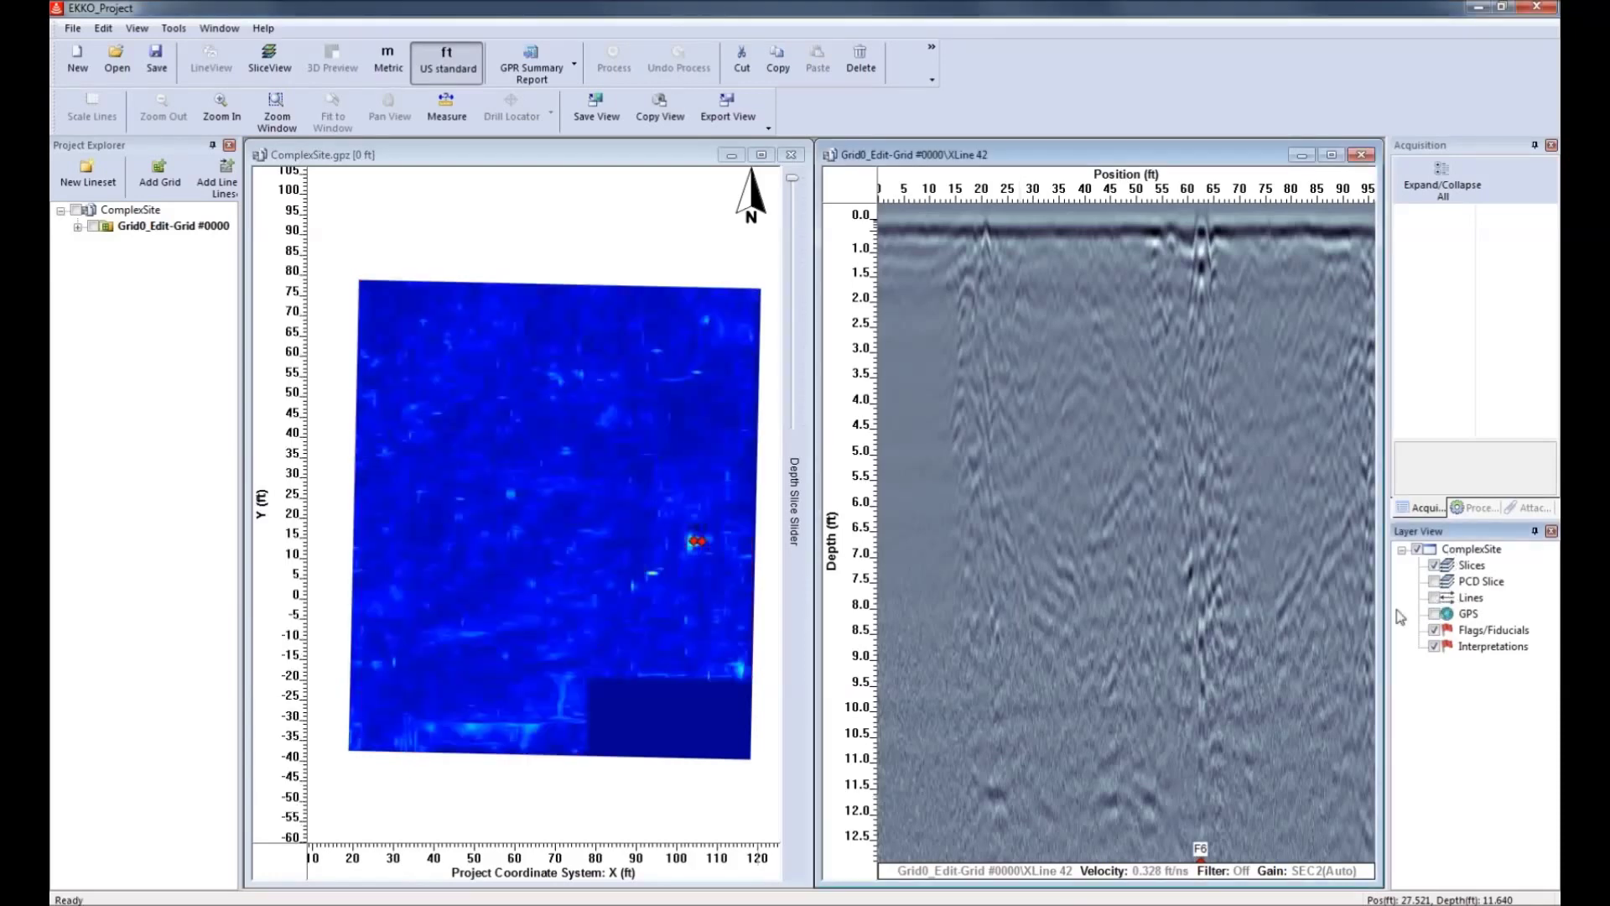
left_click(796, 184)
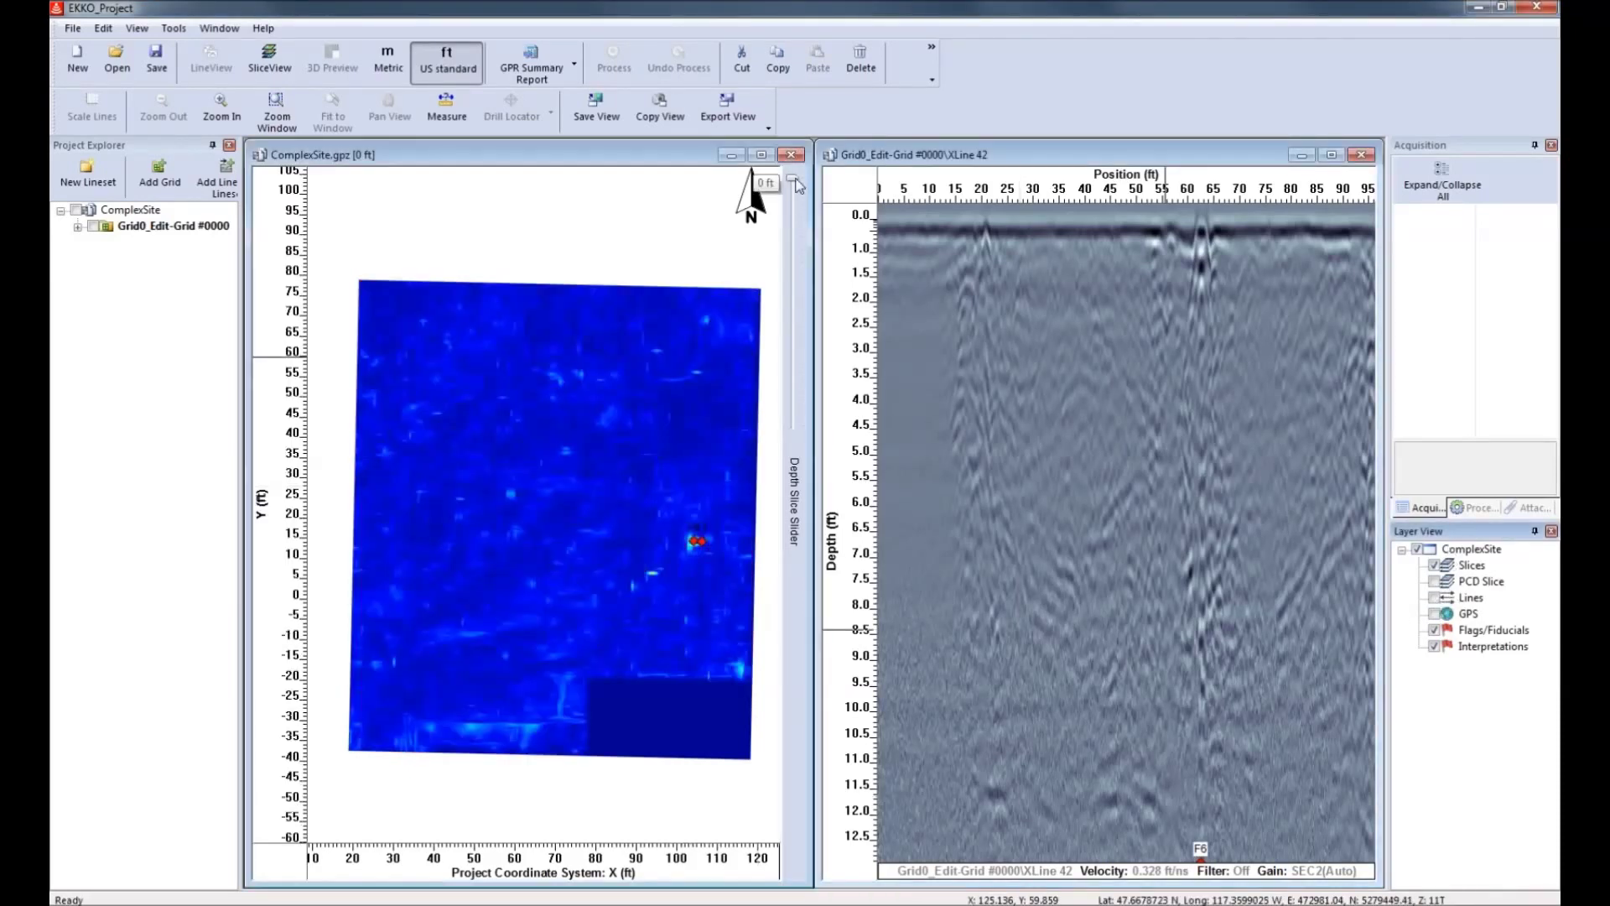
left_click_drag(797, 186, 789, 245)
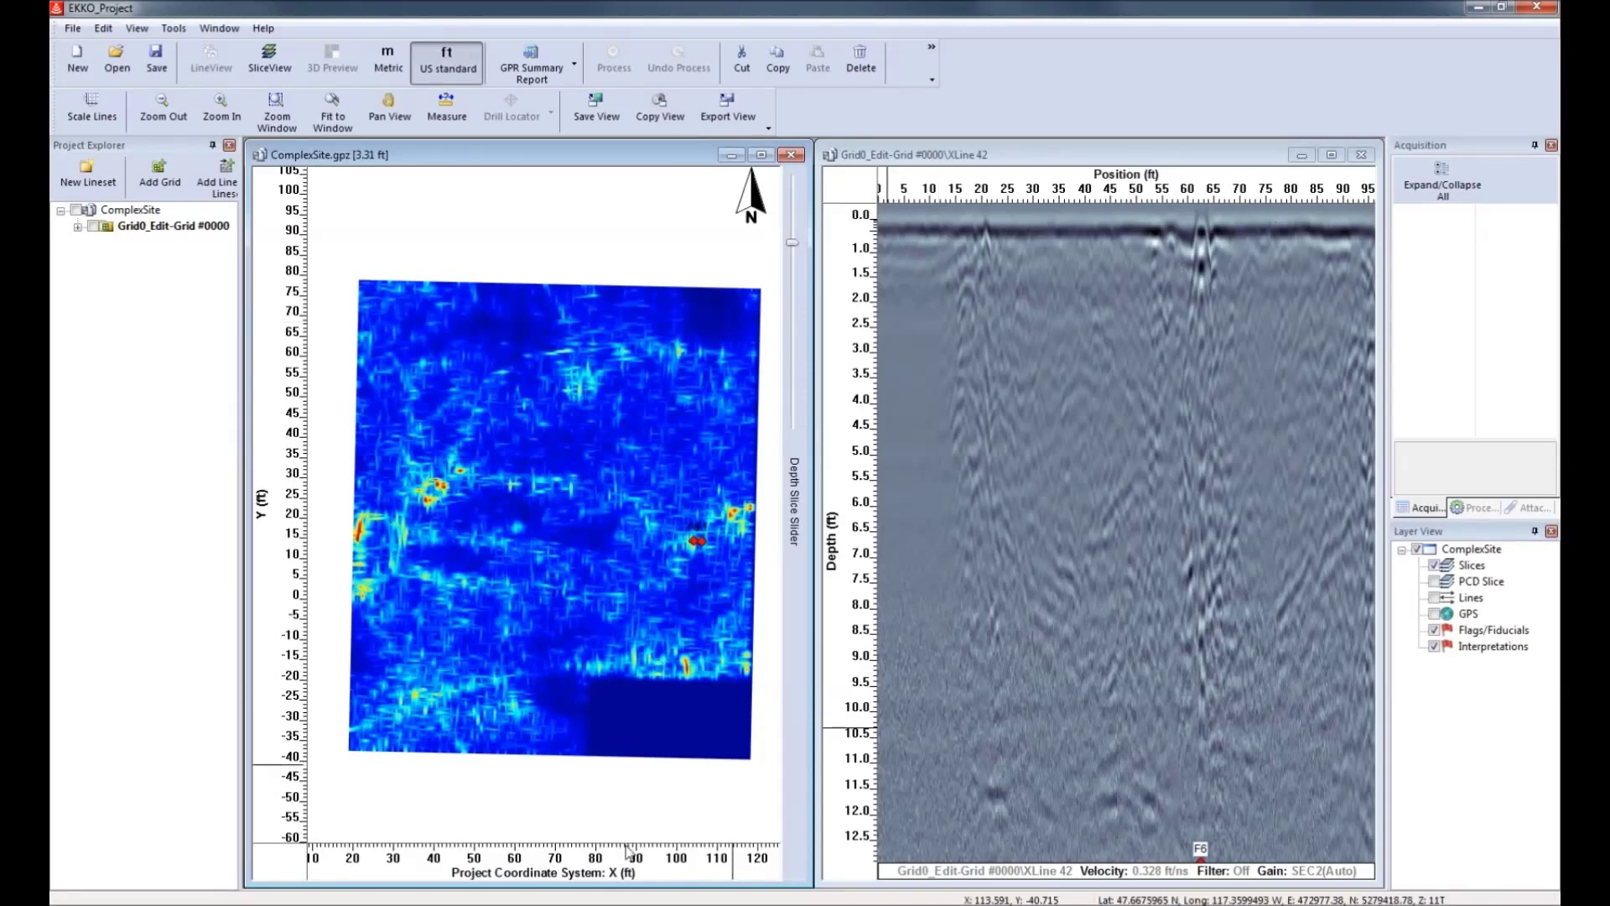
Open the existing project file LMX200 grids2016.gpz from the Data folder.
left_click(405, 853)
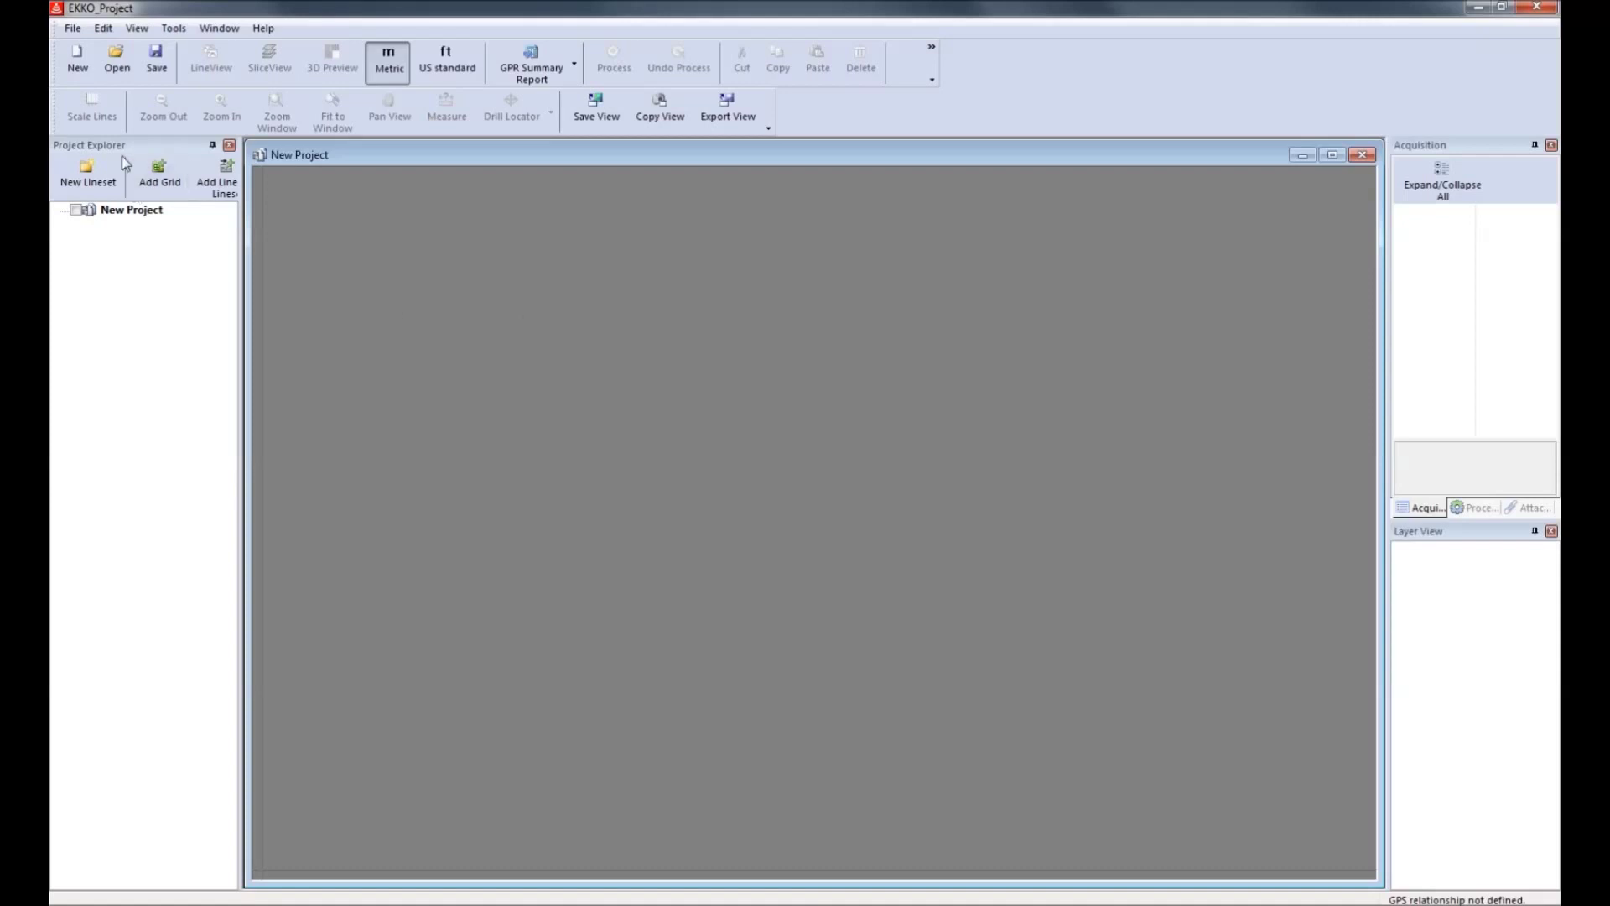
left_click(78, 60)
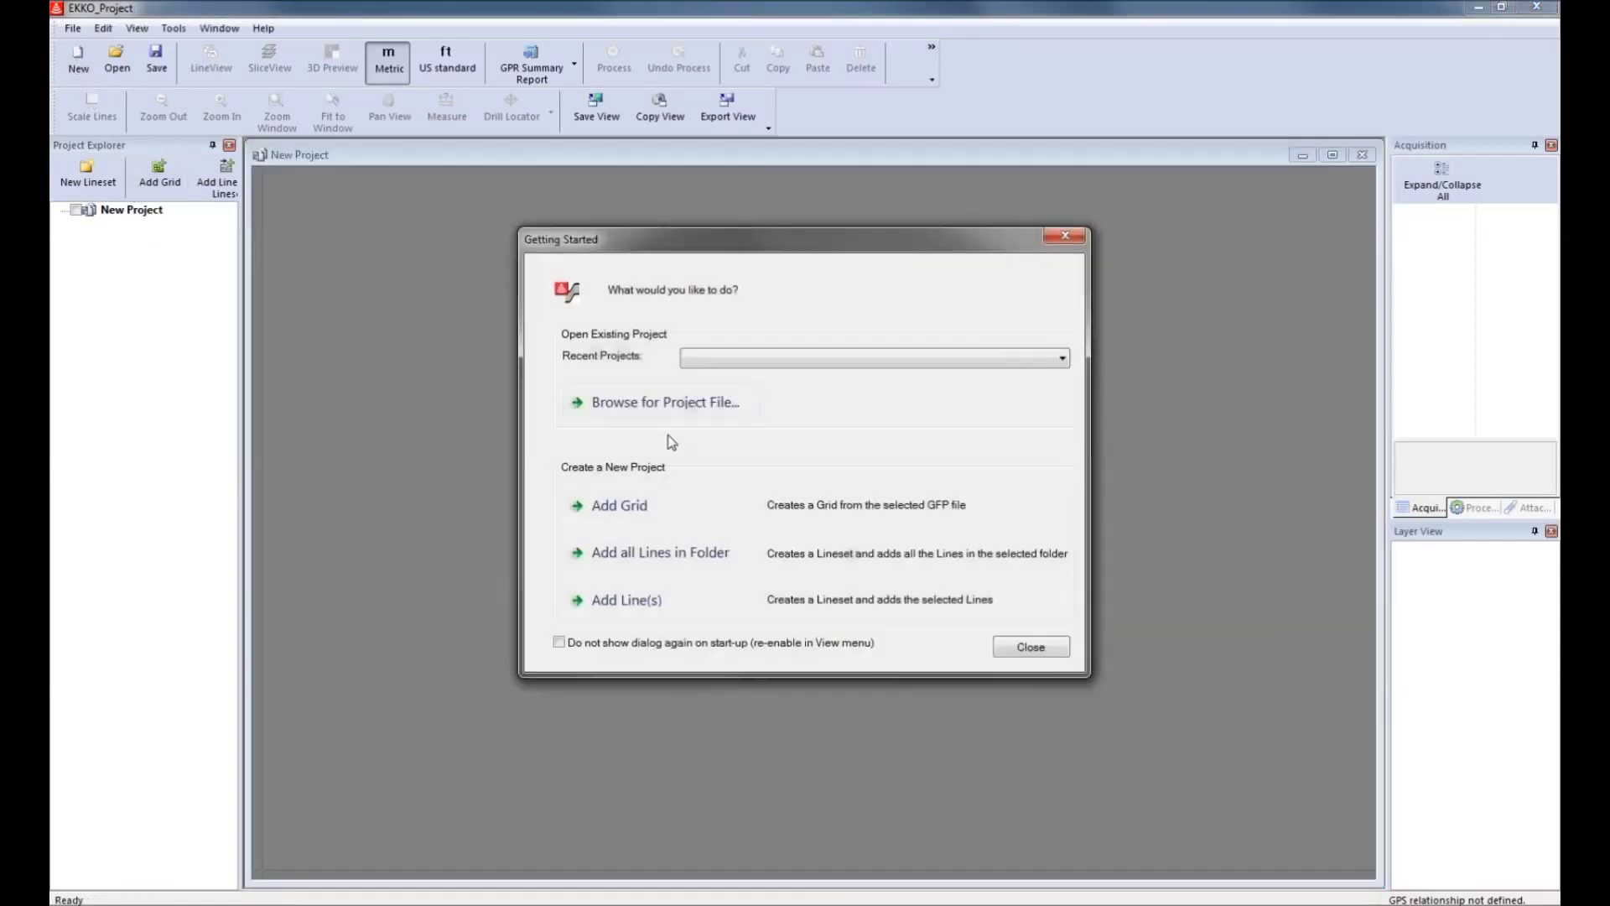
left_click(707, 408)
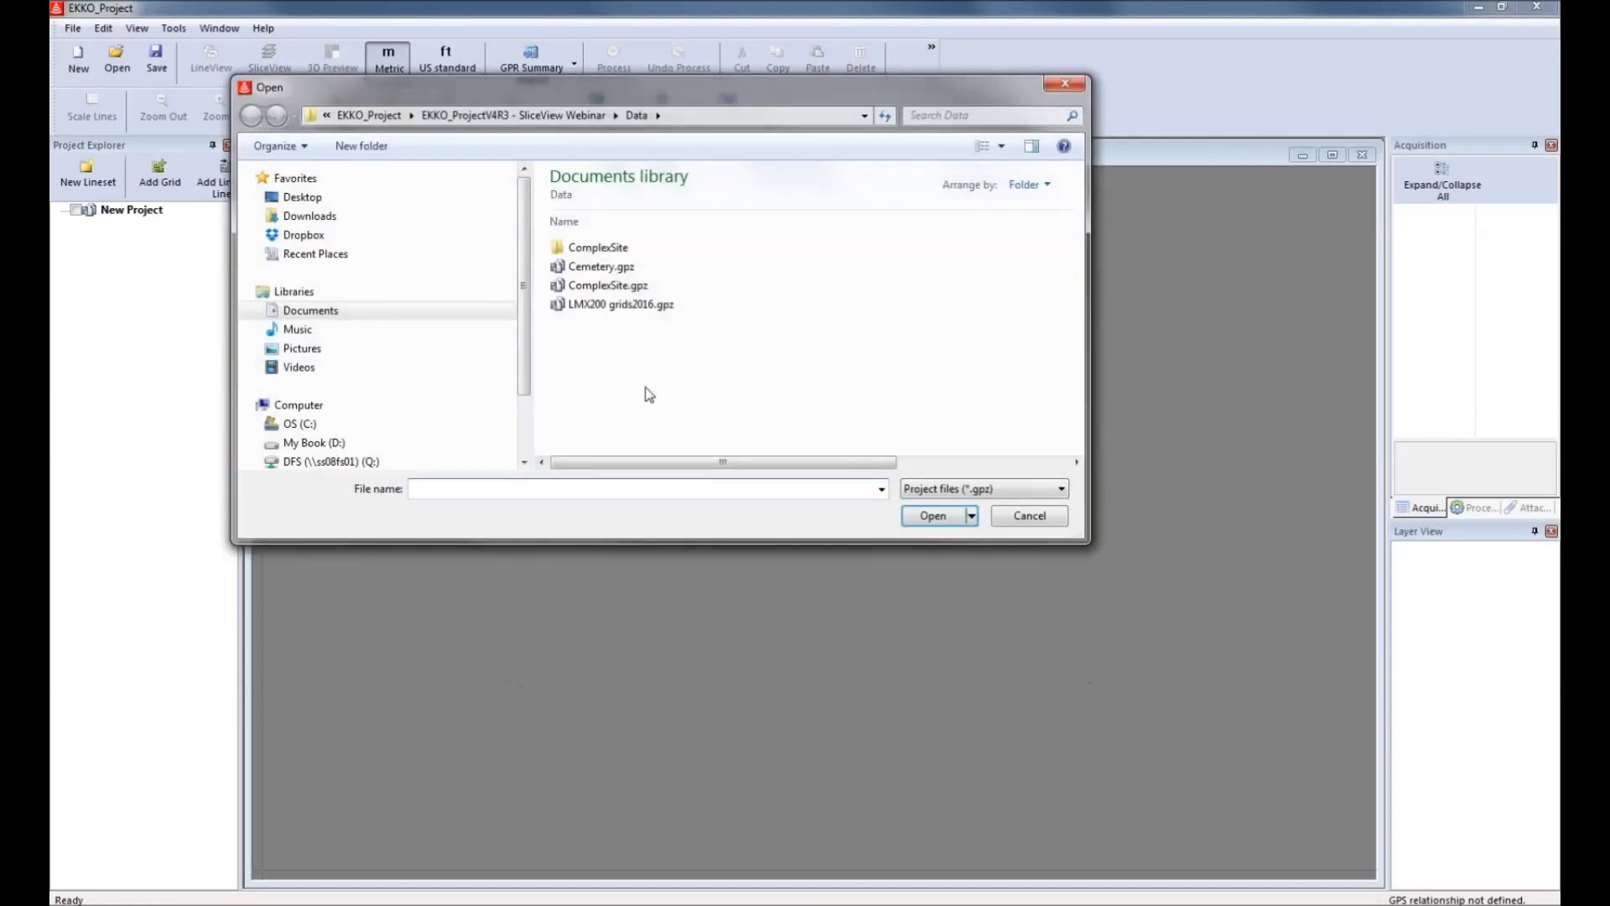
double_click(614, 305)
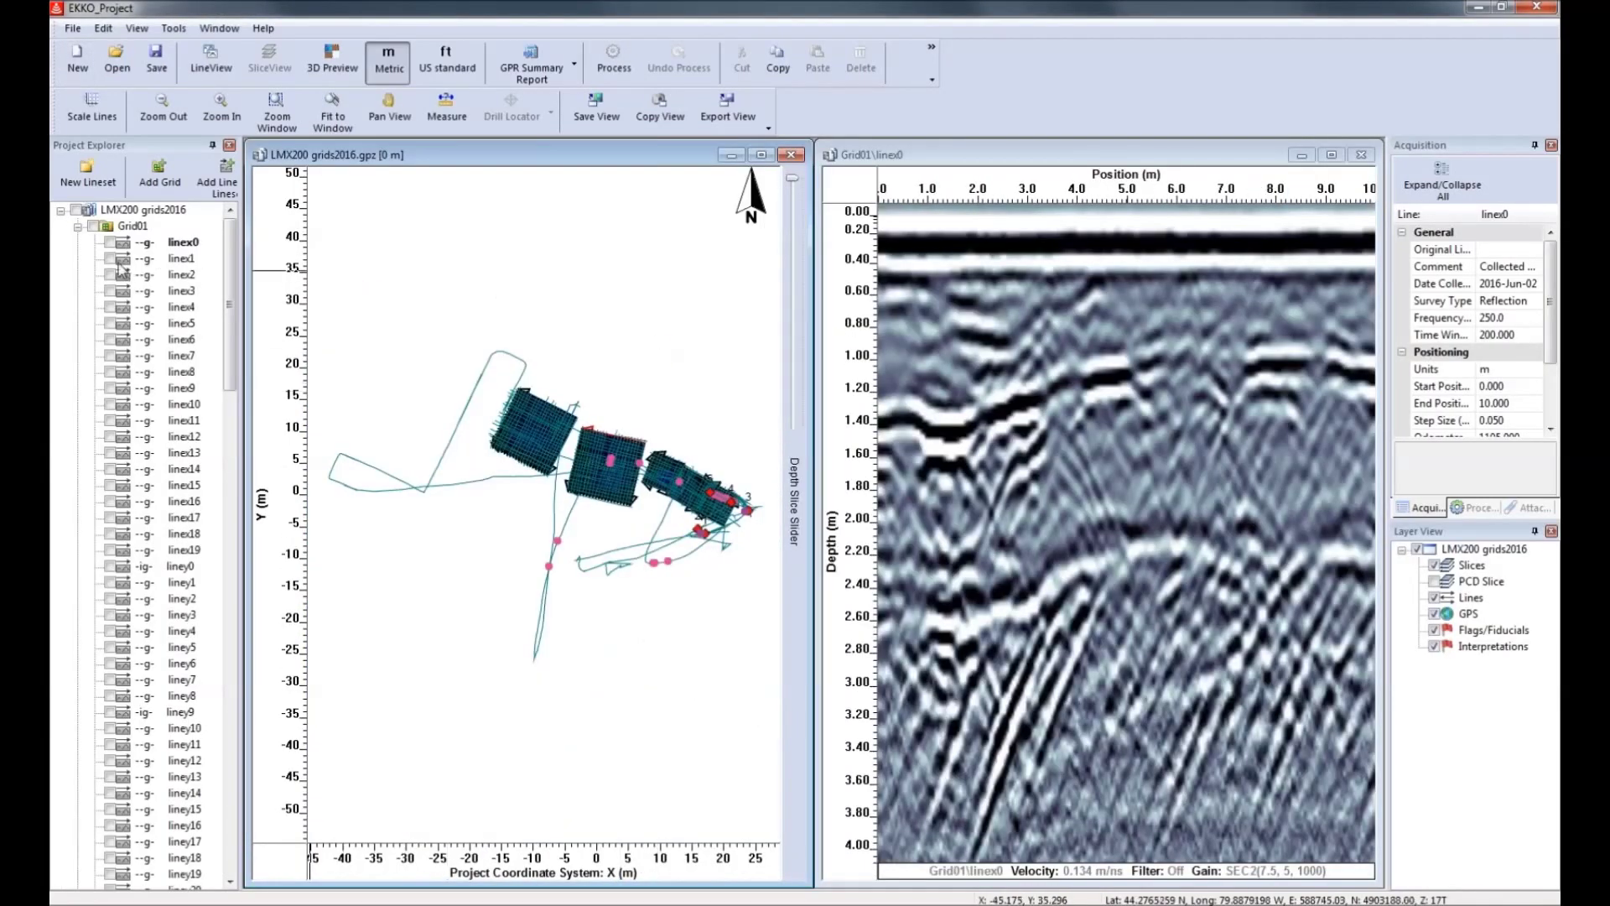
Collapse the line listings of Grid01 through Grid05 in the project tree.
left_click(77, 227)
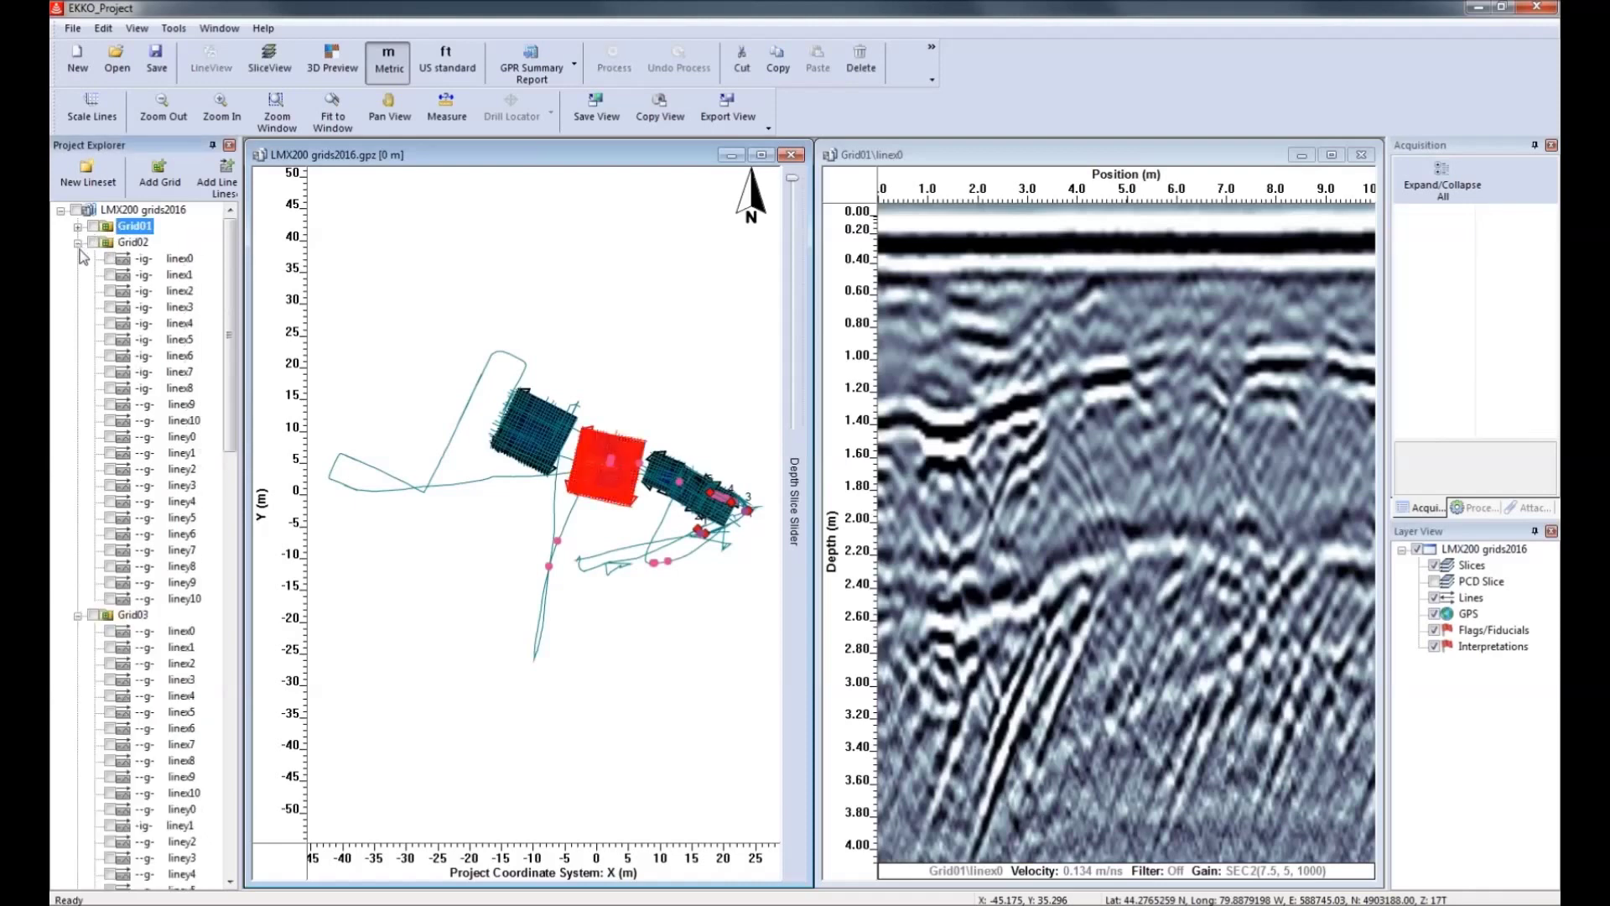
left_click(77, 259)
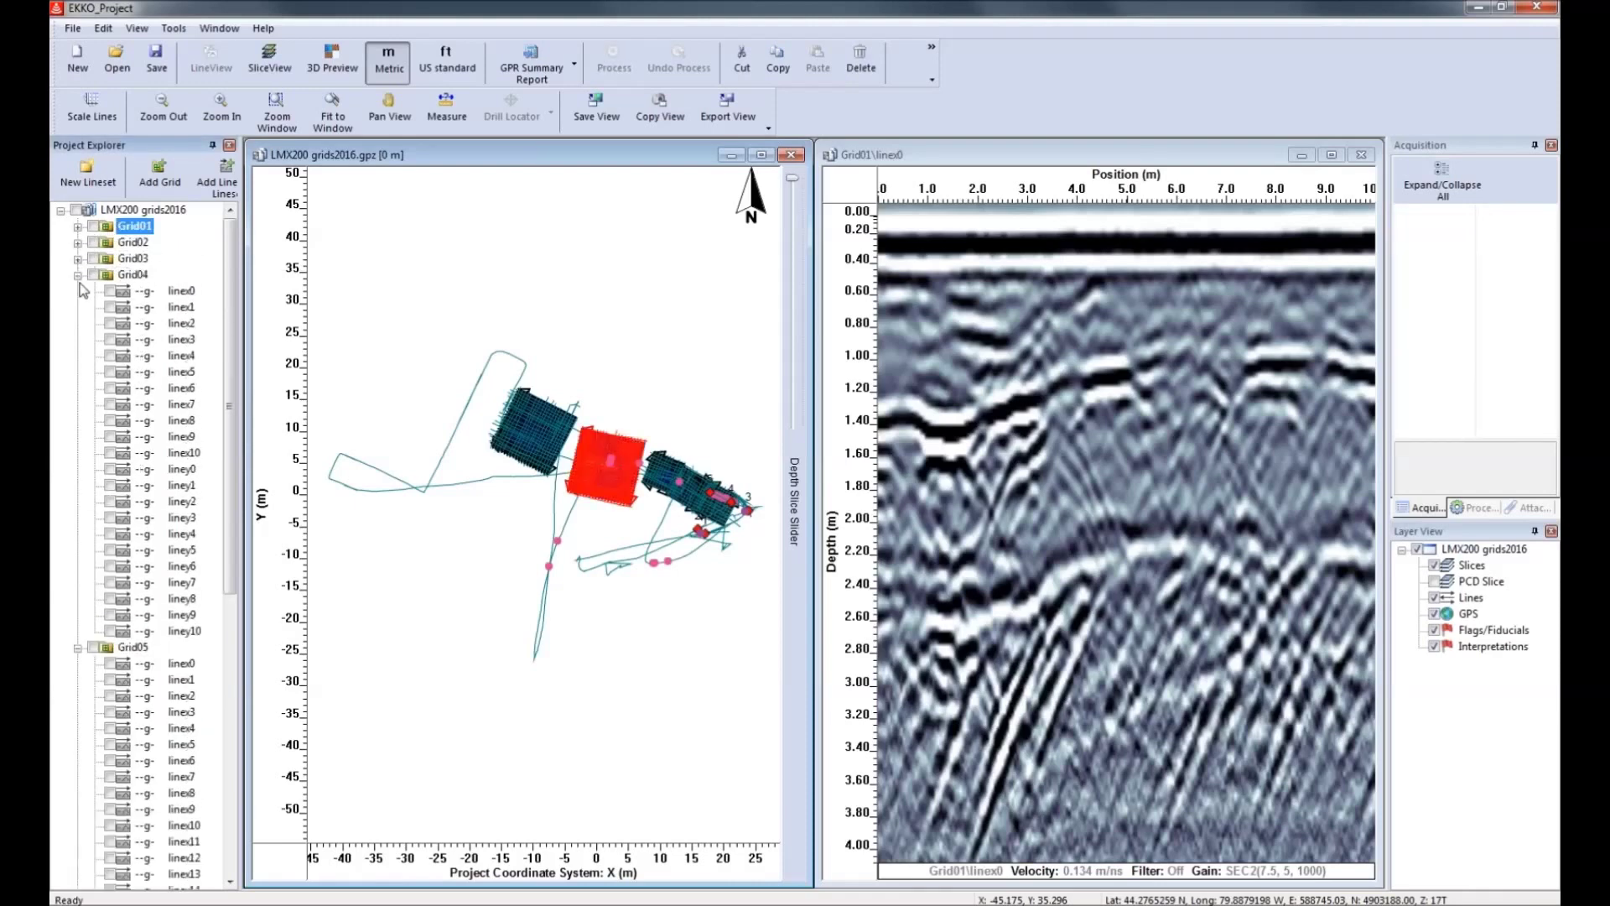
left_click(77, 275)
left_click(78, 292)
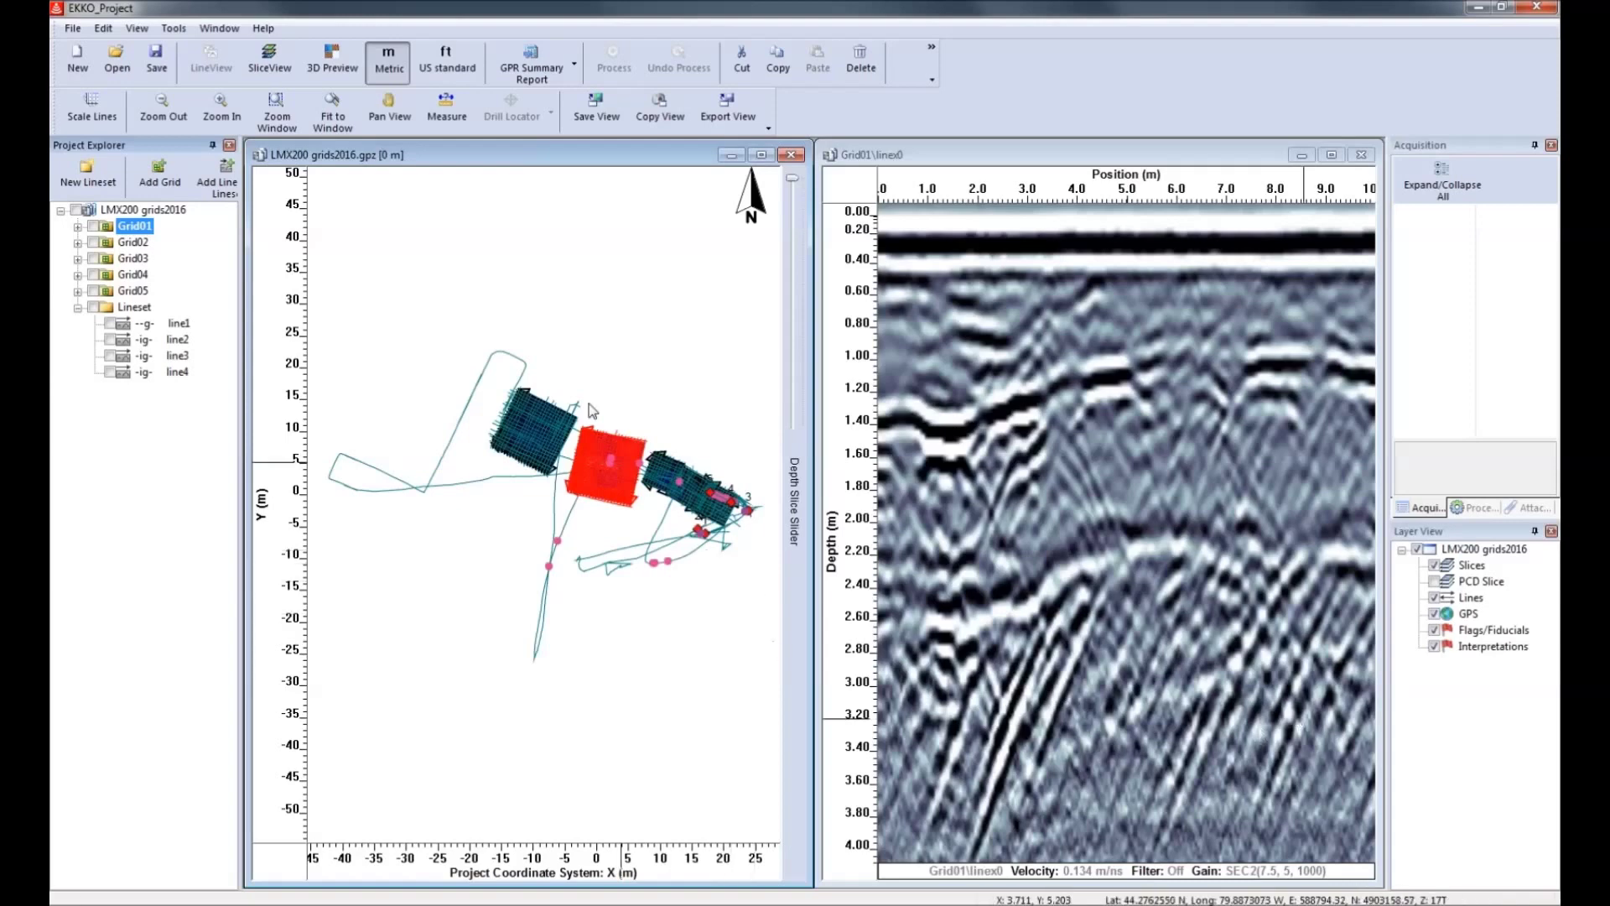
Hide the GPS, Lines, Flags/Fiducials and Interpretations layers of the LMX200 grids2016 map.
left_click(1434, 615)
left_click(1435, 597)
left_click(1434, 630)
left_click(1434, 646)
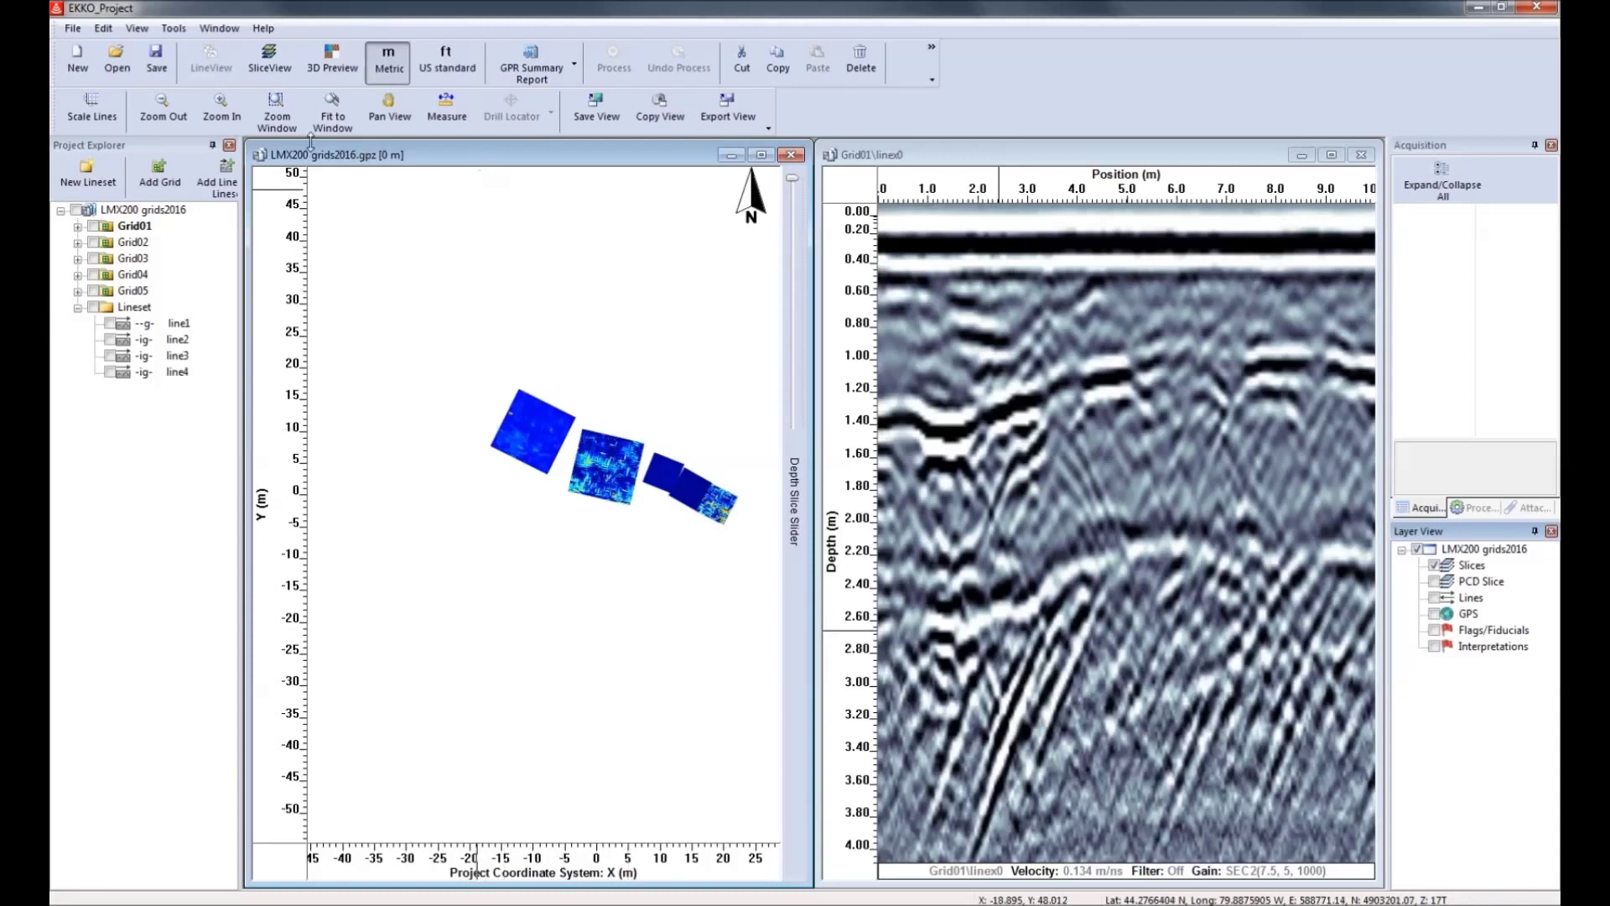
Zoom in on the row of grids on the LMX200 grids2016 map and bring the depth slice down to 1.8 m.
left_click(277, 110)
left_click_drag(482, 346, 637, 726)
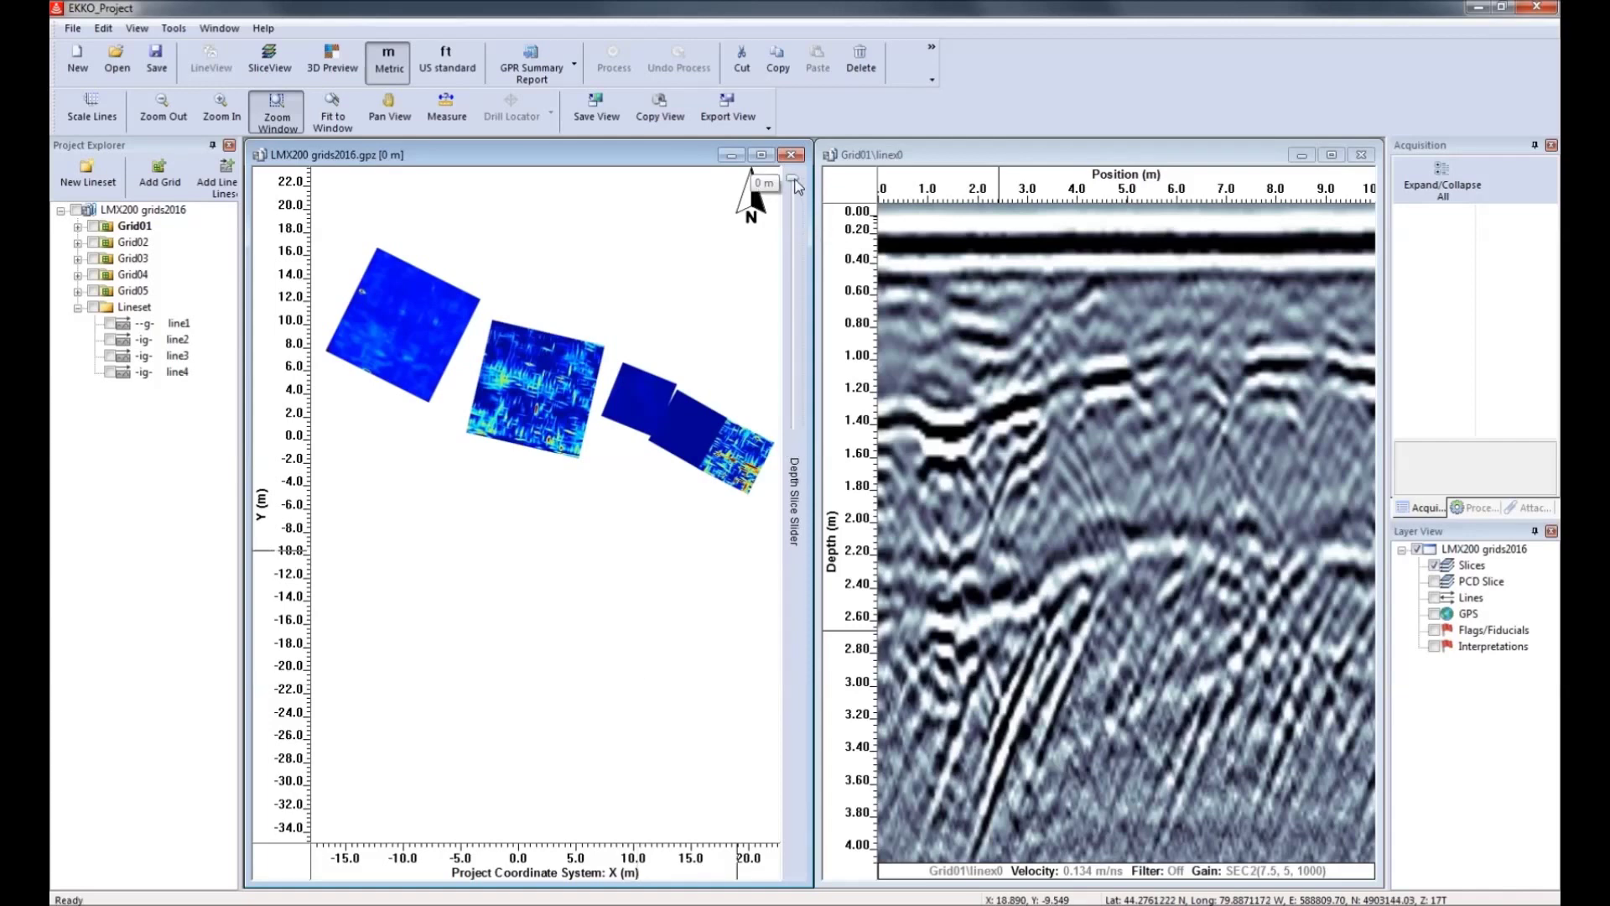
mouse_move(795, 182)
left_mouse_down()
mouse_move(794, 256)
mouse_move(793, 196)
left_mouse_up()
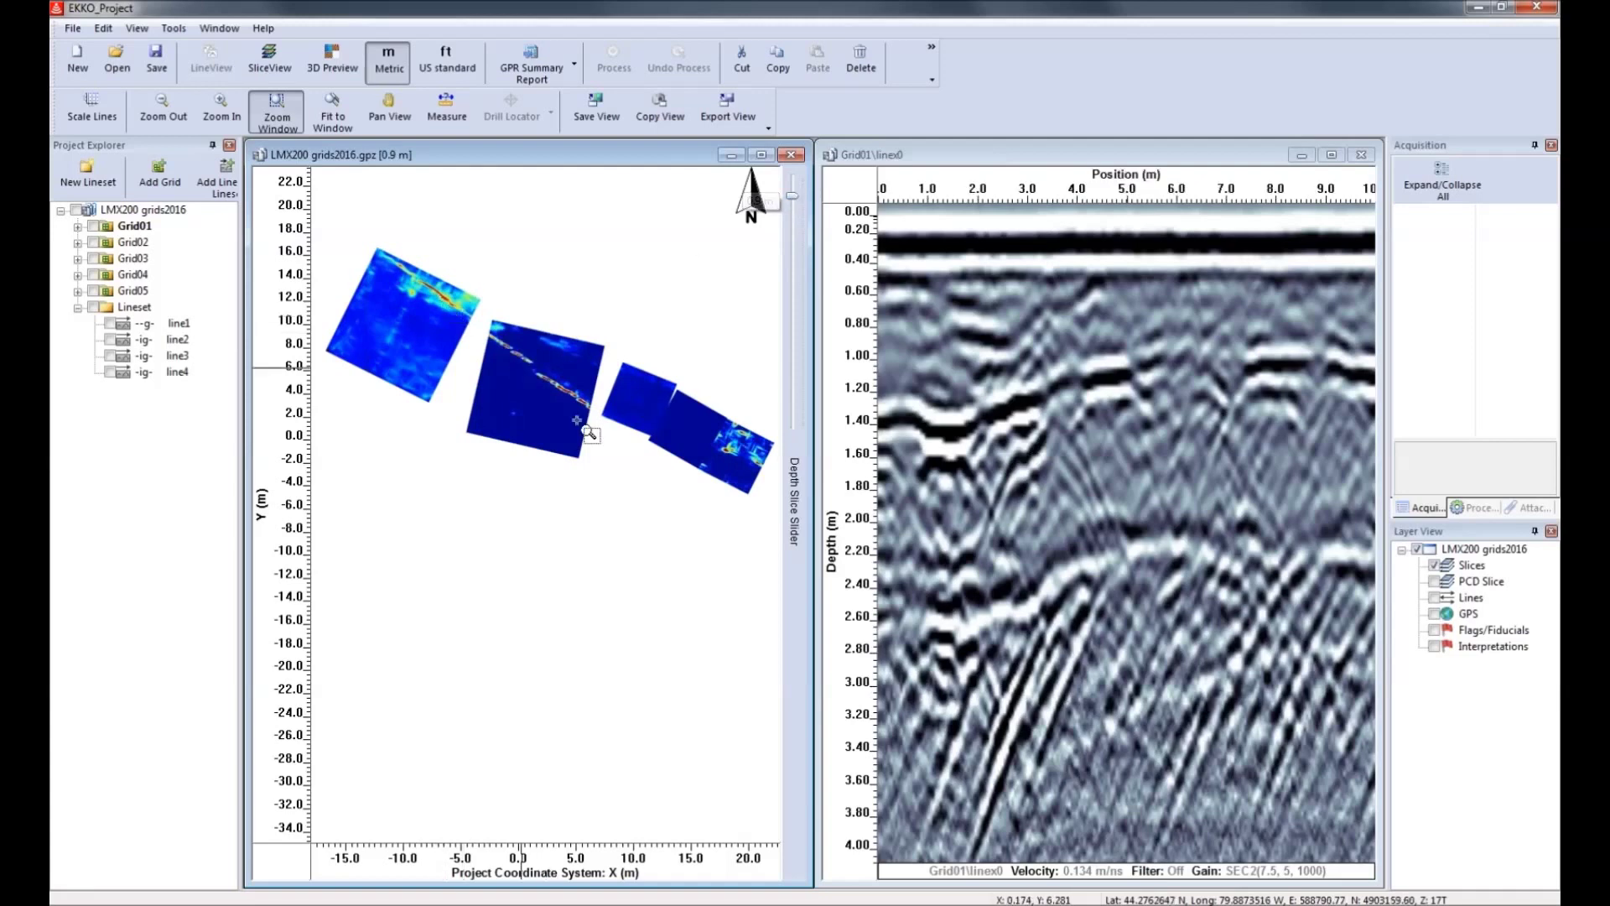
left_click(792, 205)
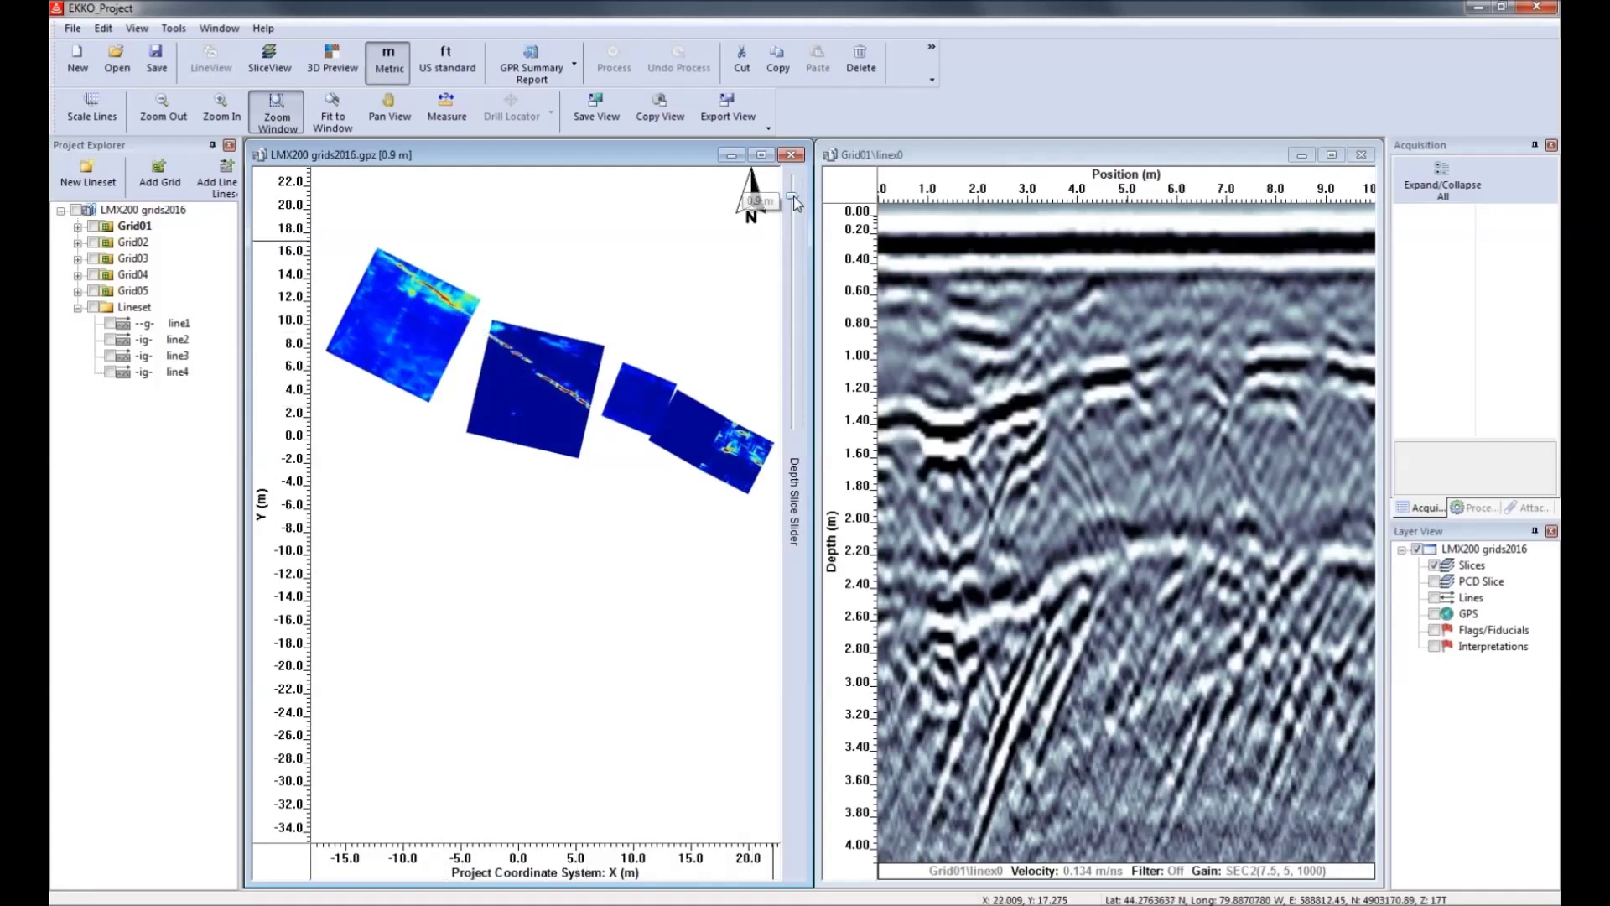
left_click_drag(792, 206, 791, 214)
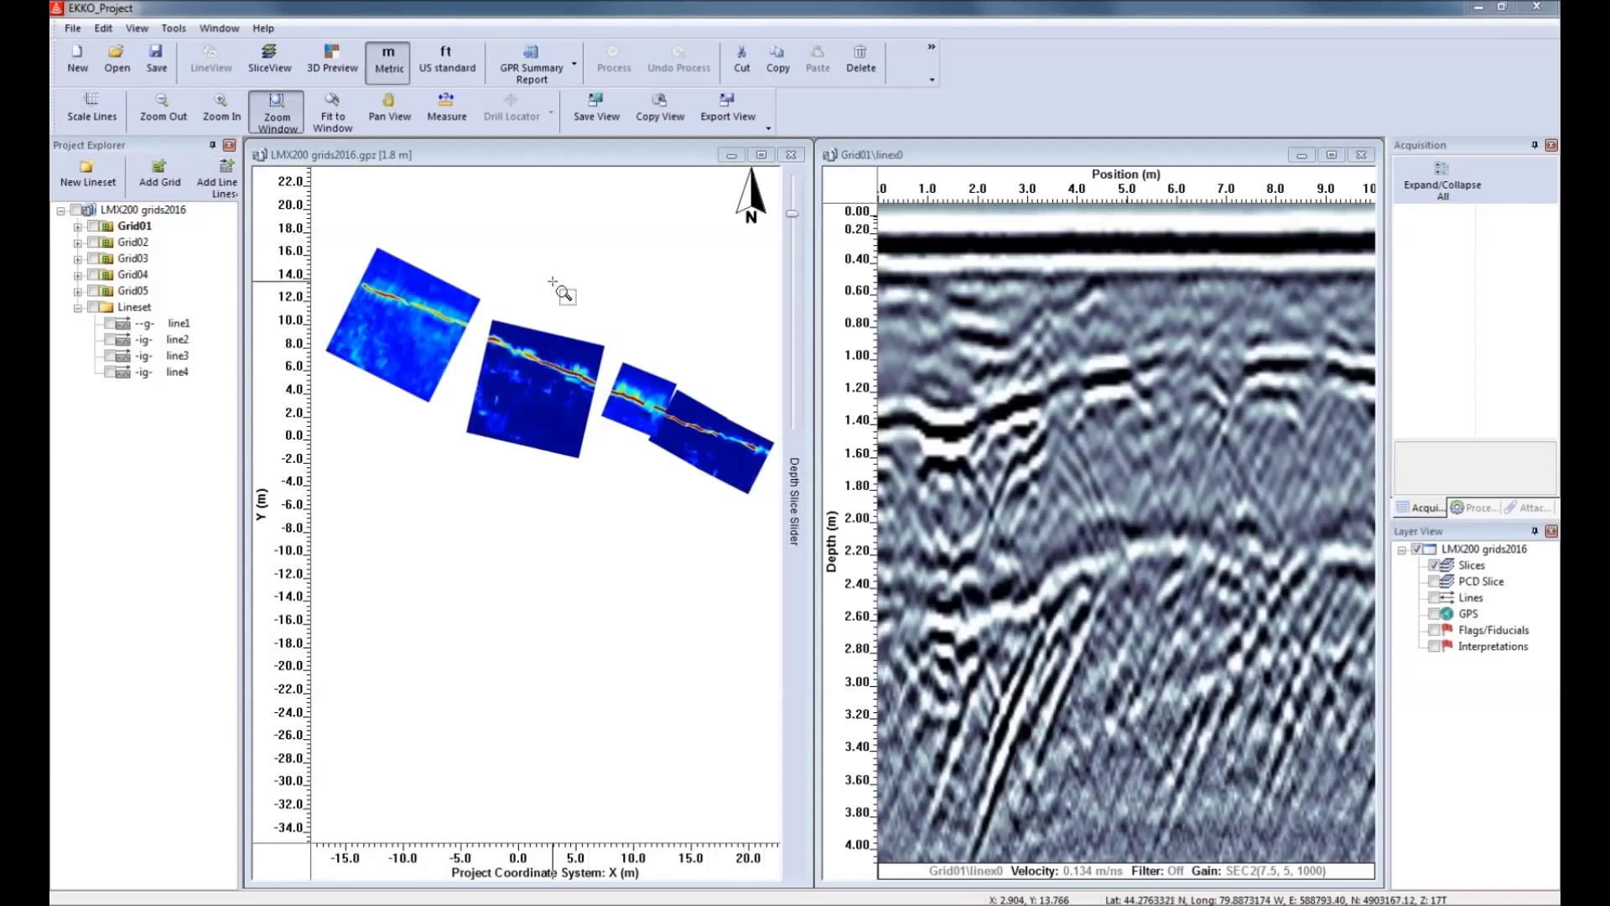
Start a new project session and open the existing project file Cemetery.gpz from the Data folder.
left_click(80, 68)
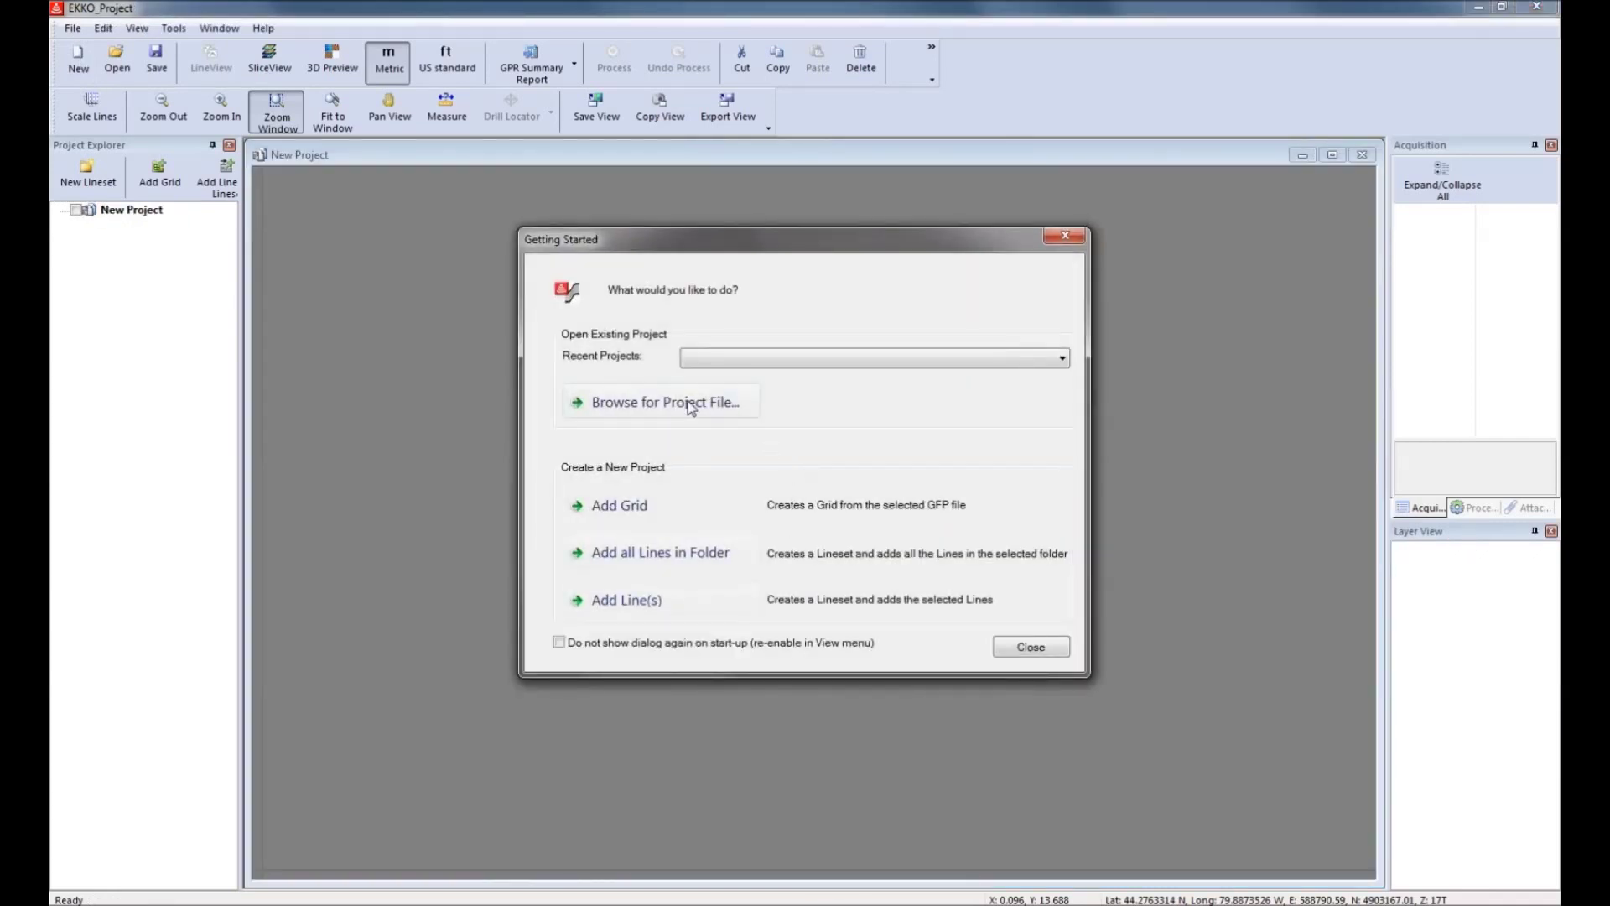
left_click(689, 406)
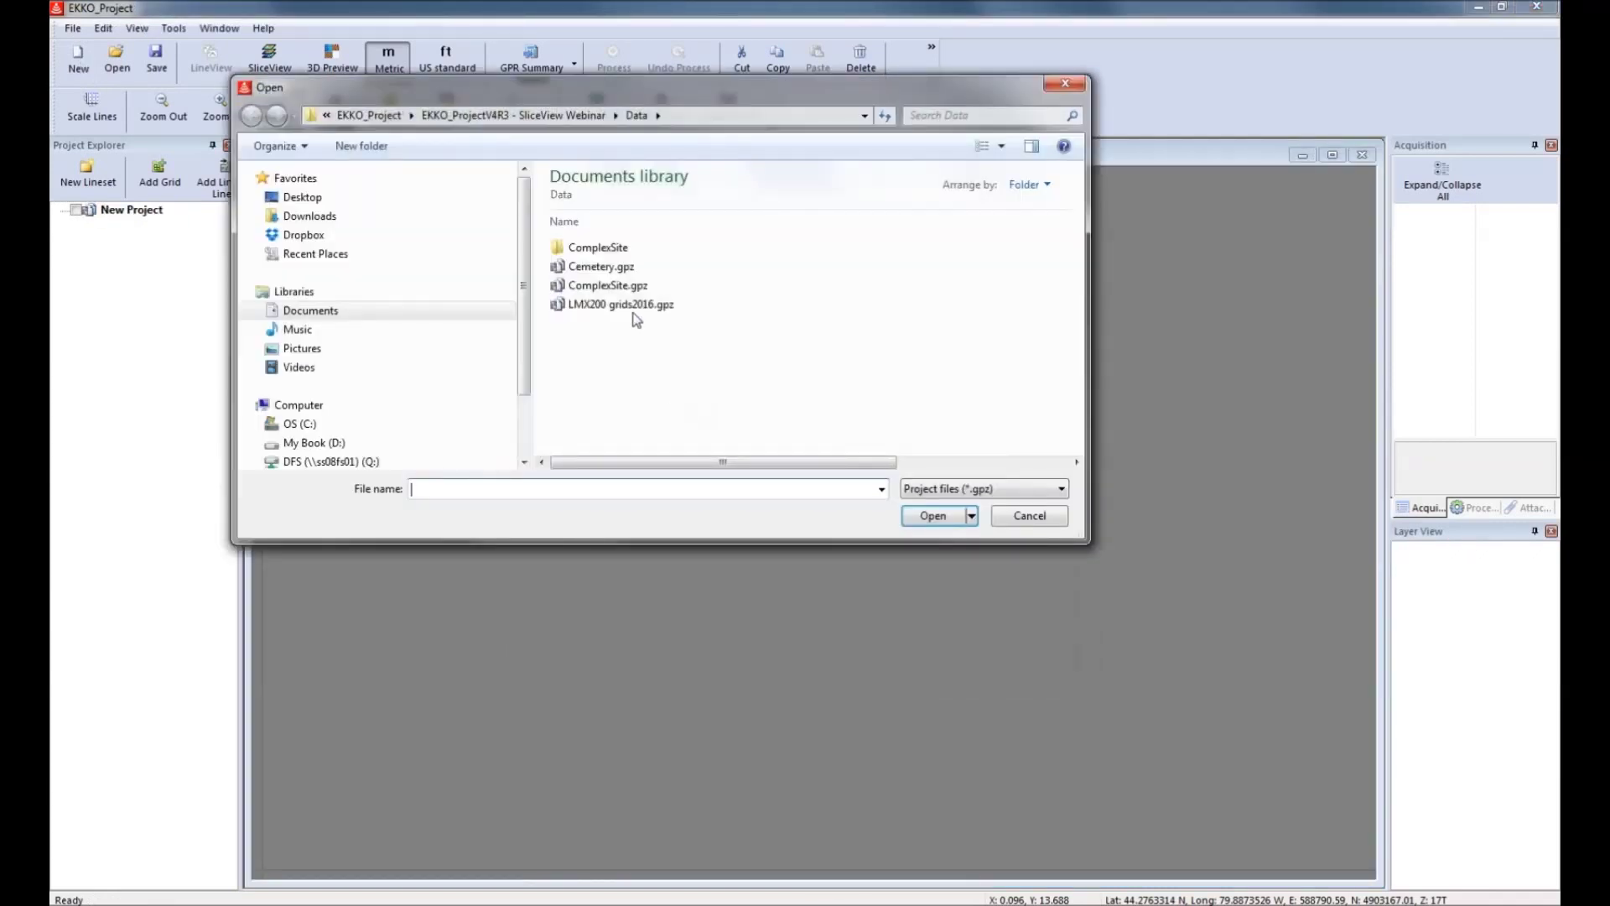
double_click(618, 269)
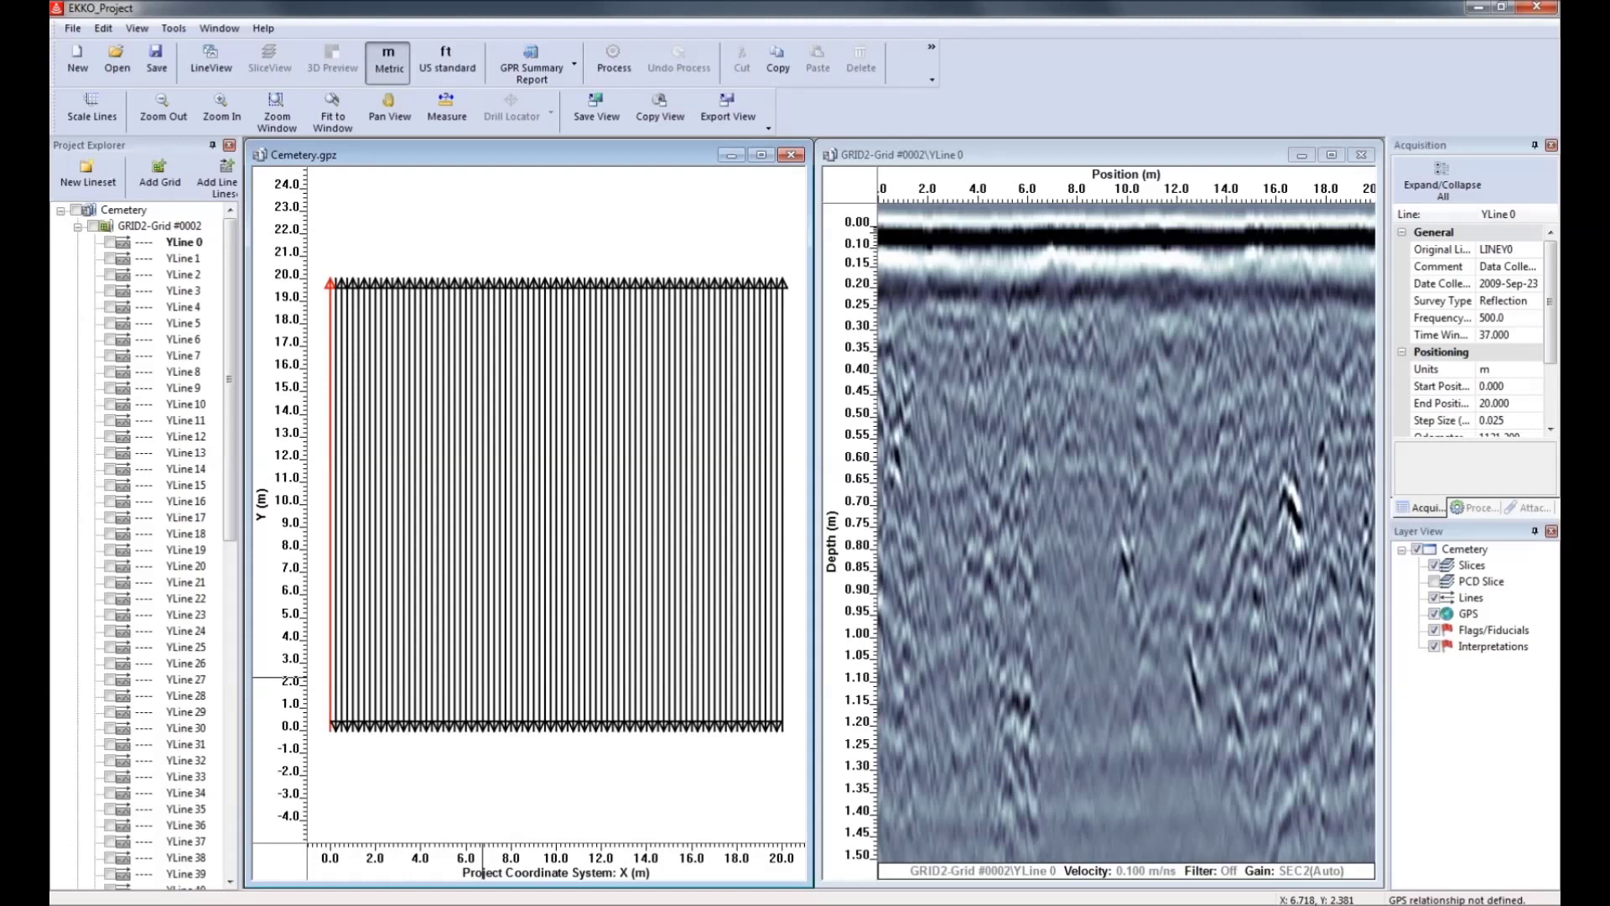
Start the Project Position Relationship wizard for the Cemetery project and choose Latitude-Longitude as the global position units.
left_click(174, 29)
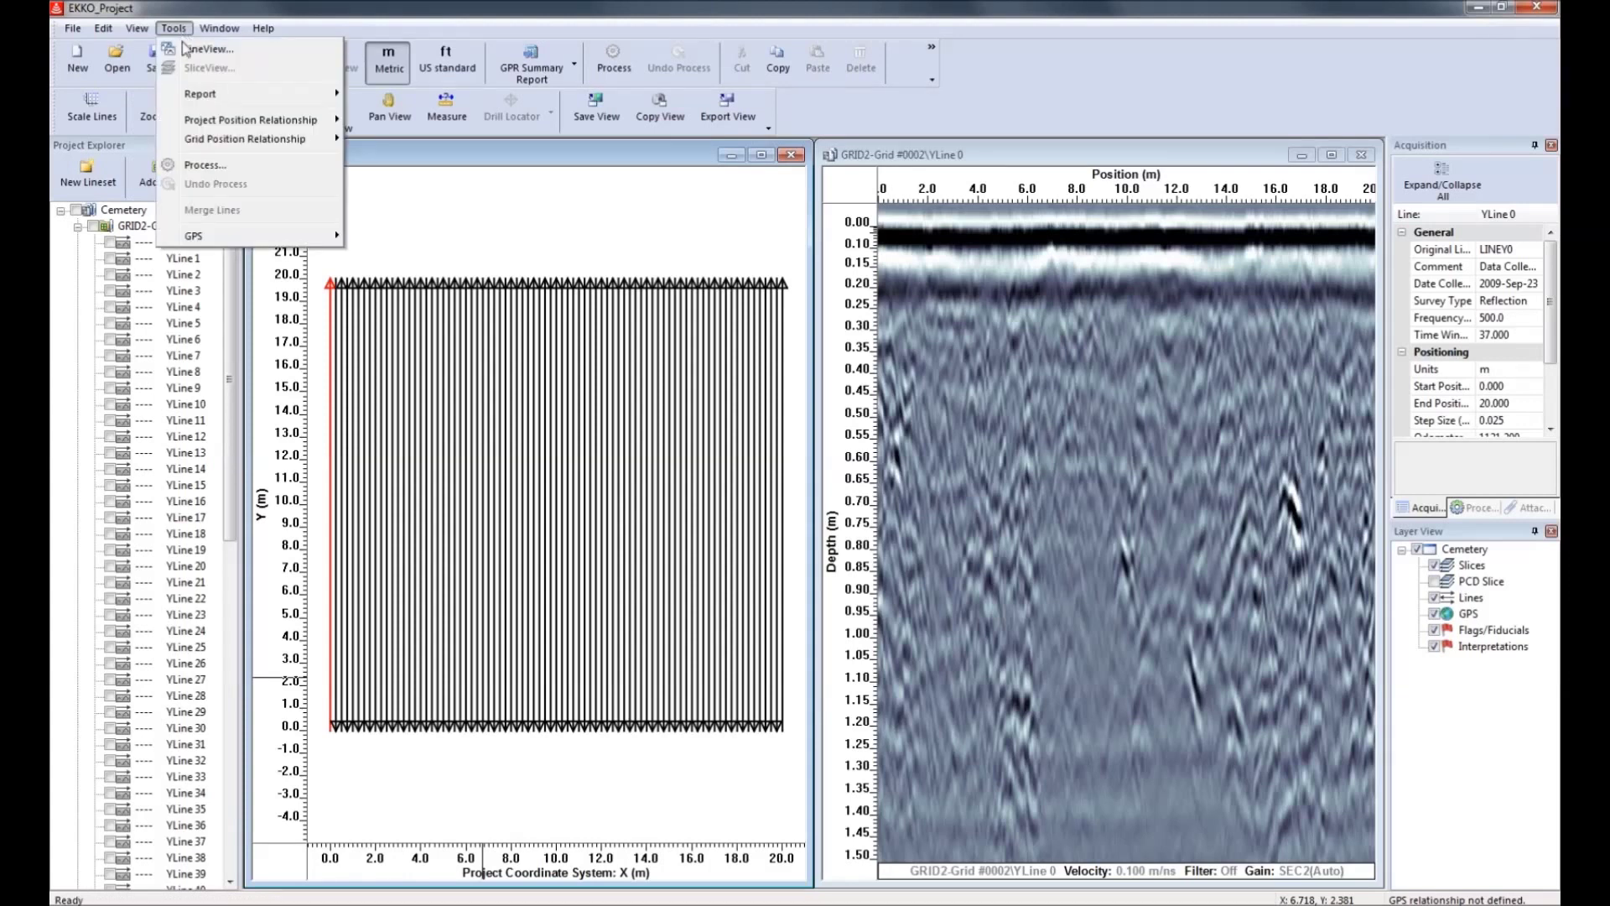
mouse_move(204, 125)
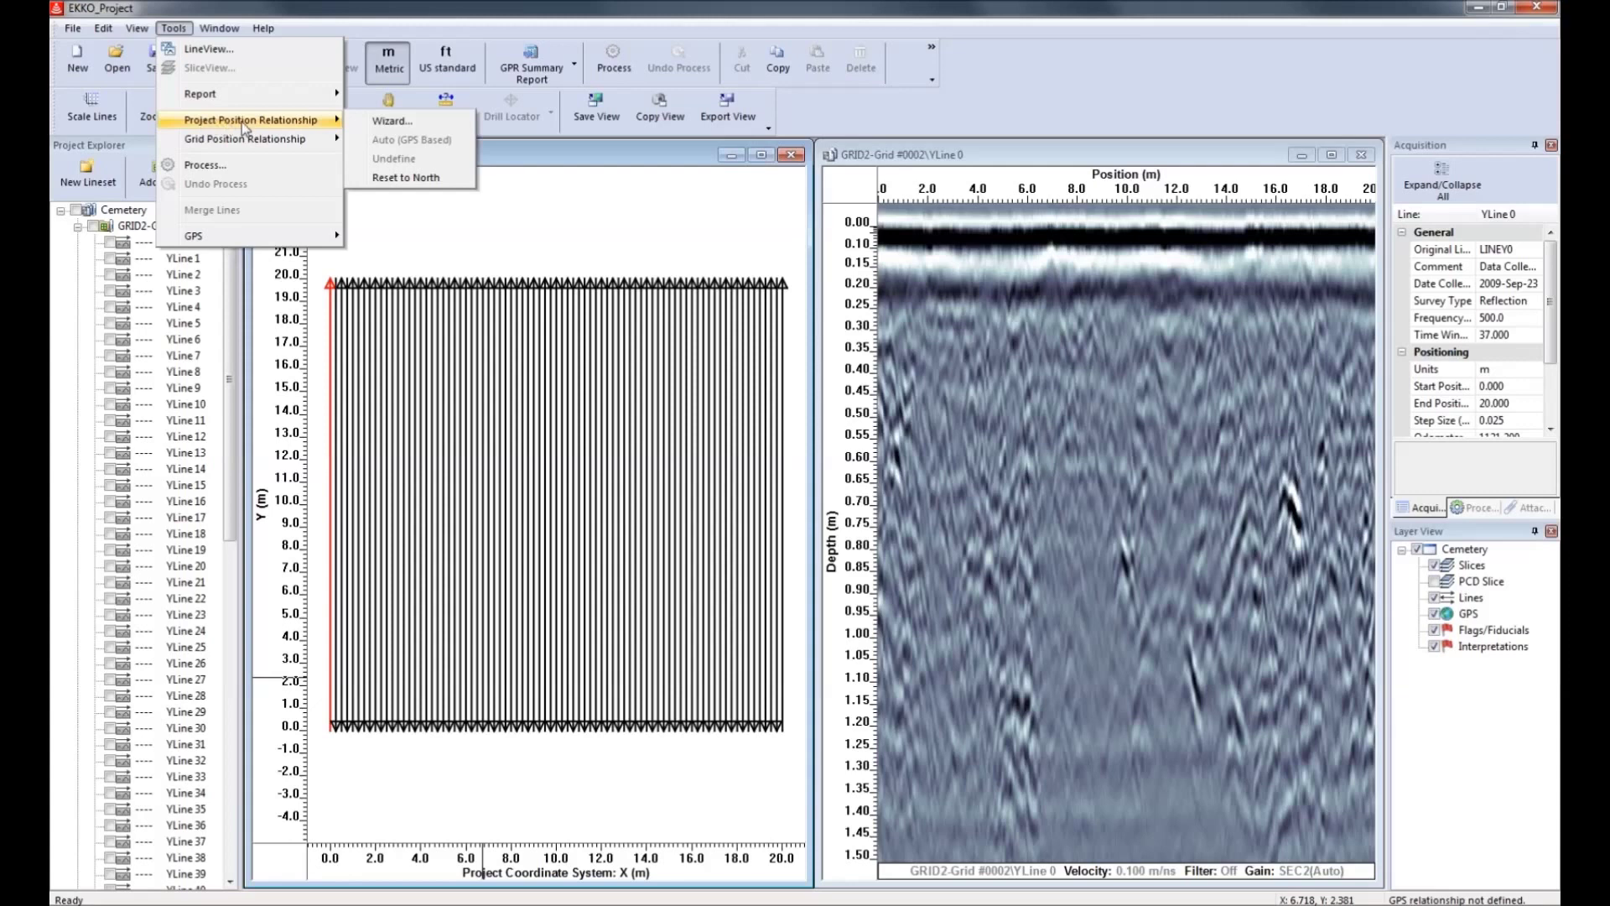
left_click(387, 121)
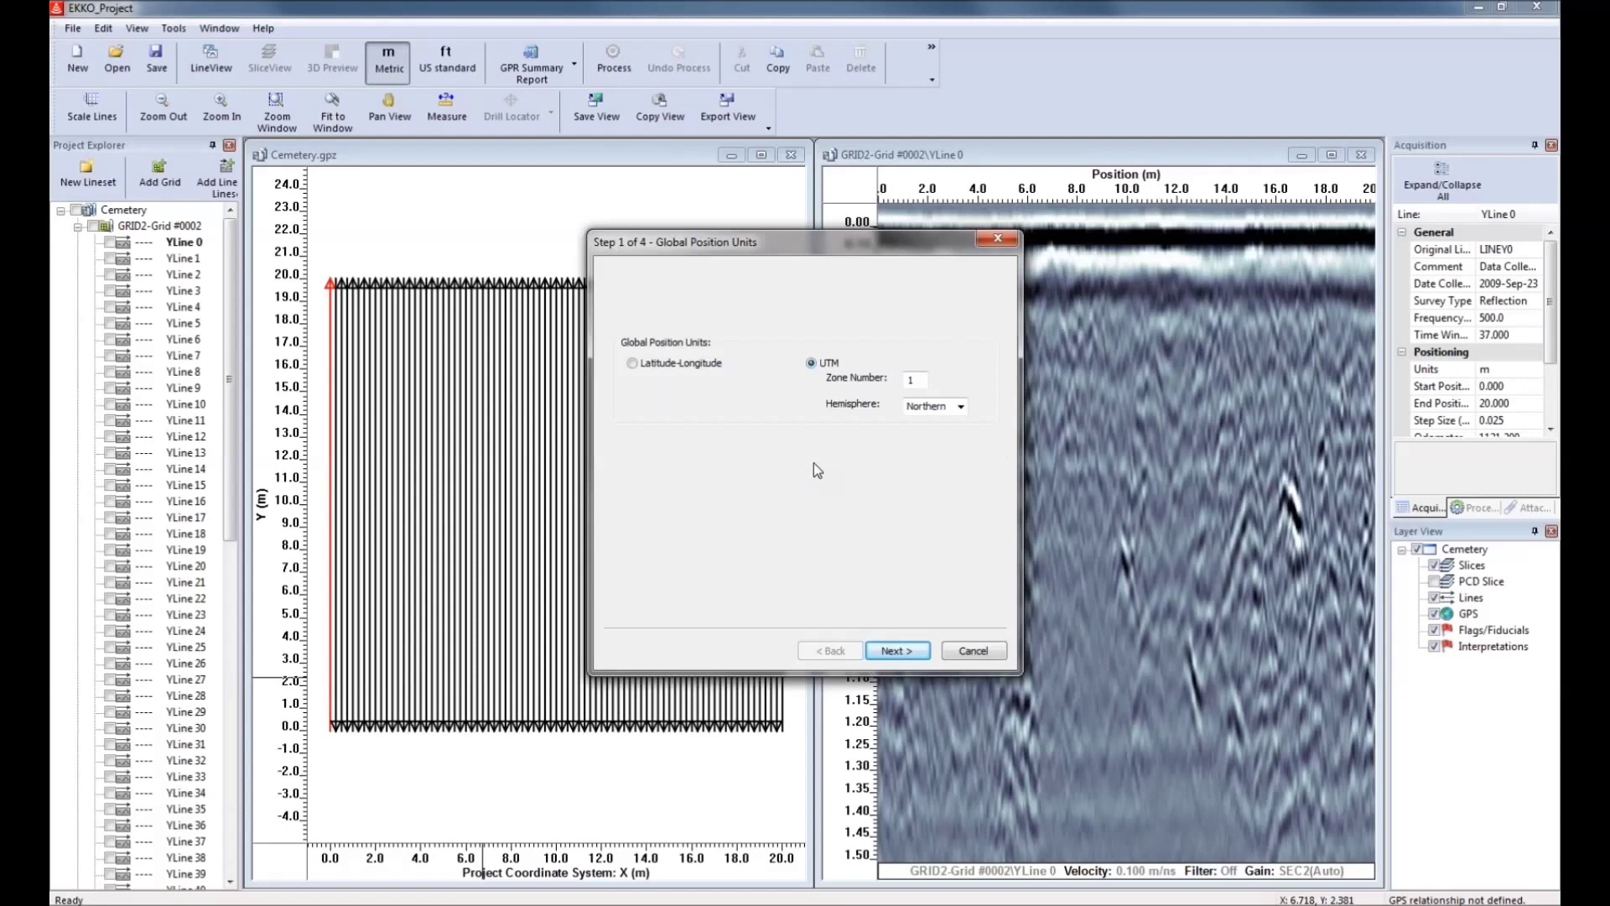
left_click(633, 366)
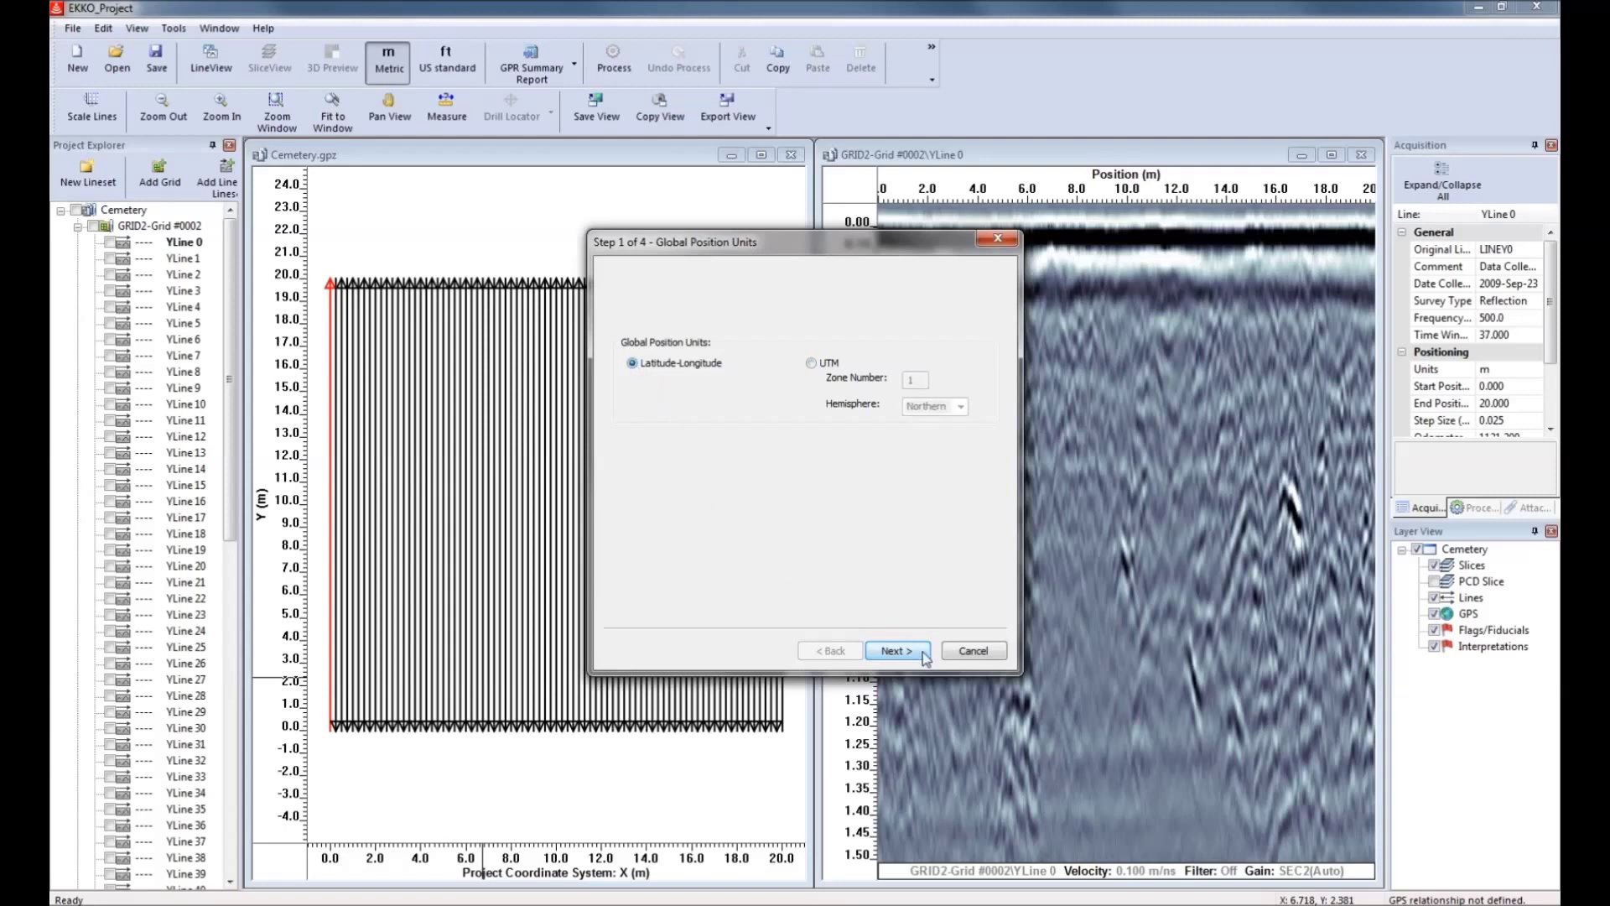
left_click(896, 651)
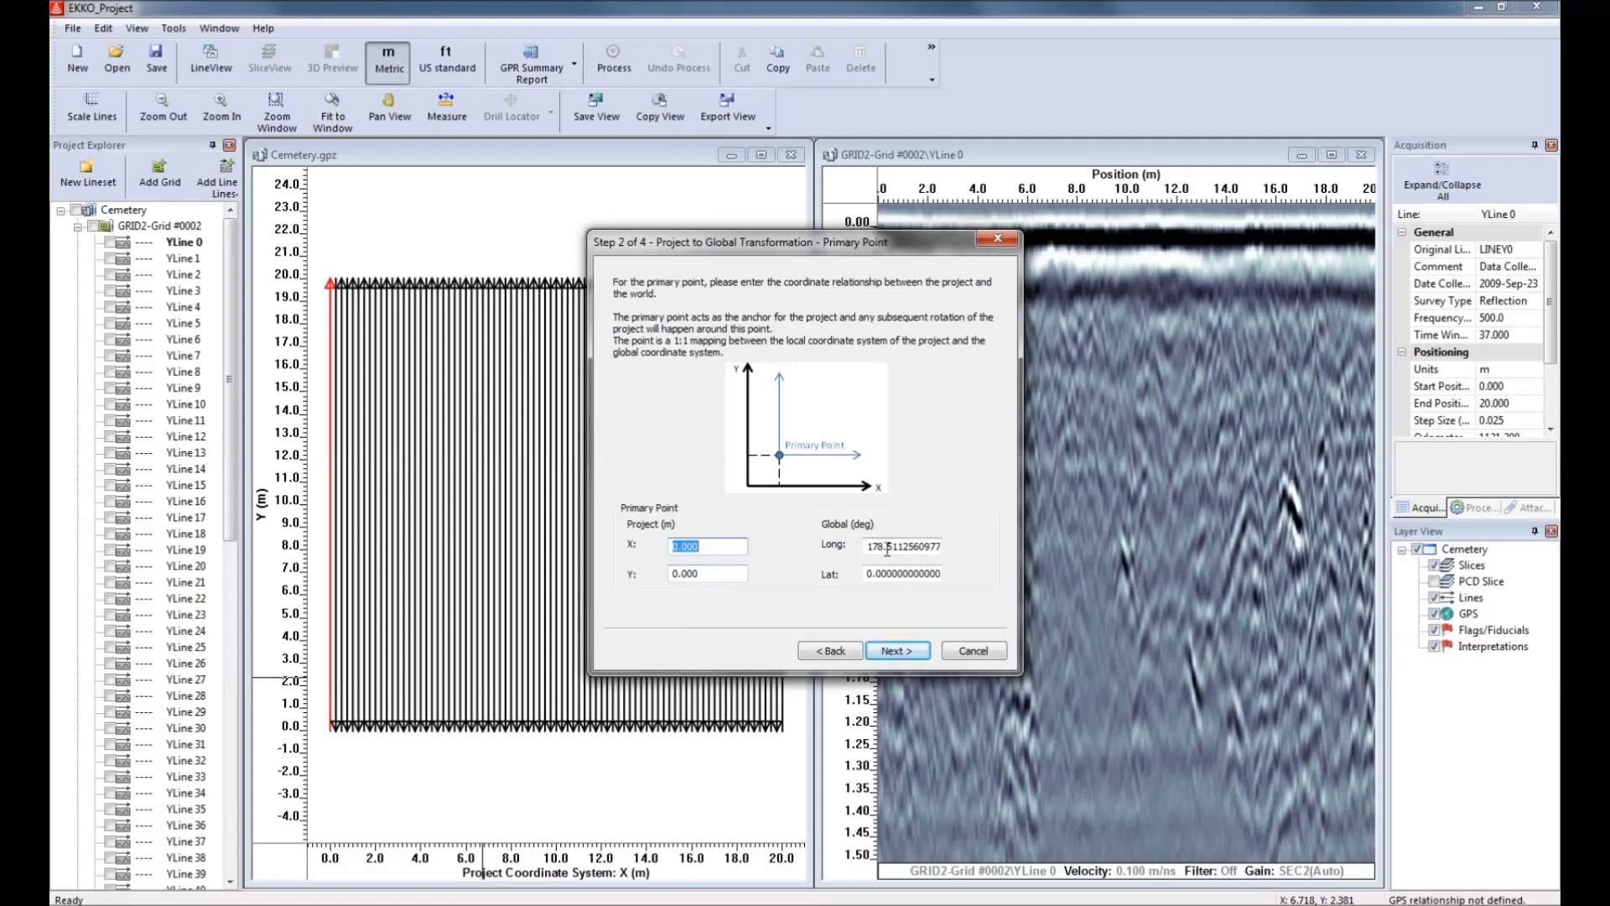
Set the primary point's global position to longitude -79.678187 and latitude 43.626077, and proceed to the rotation method.
left_click_drag(869, 547, 962, 548)
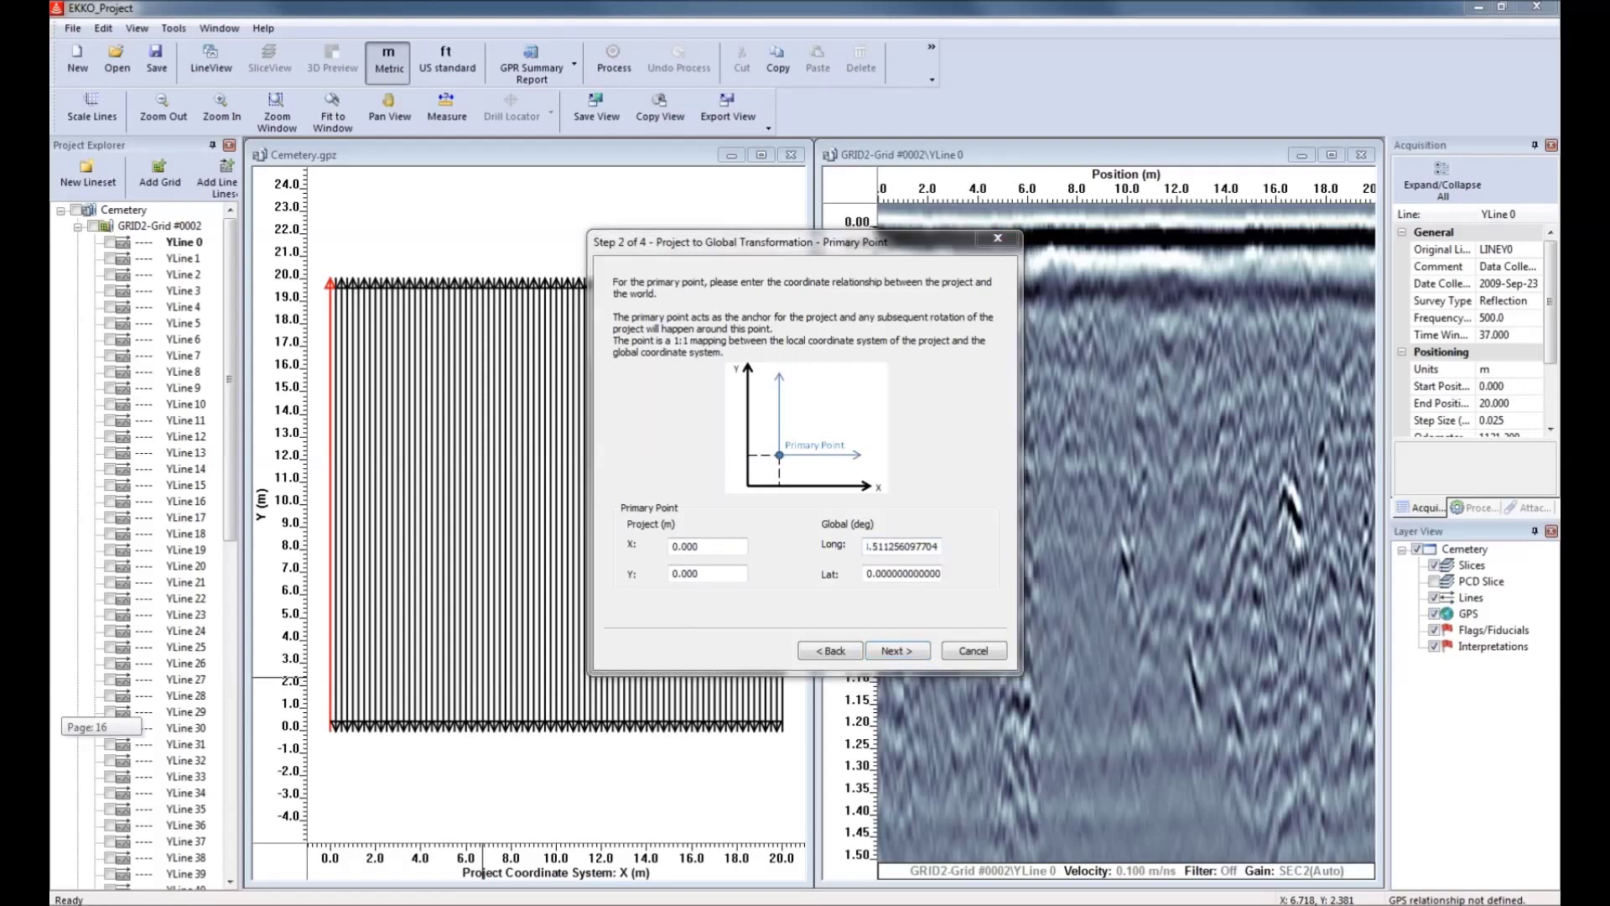
left_click_drag(935, 547, 856, 551)
key("Delete")
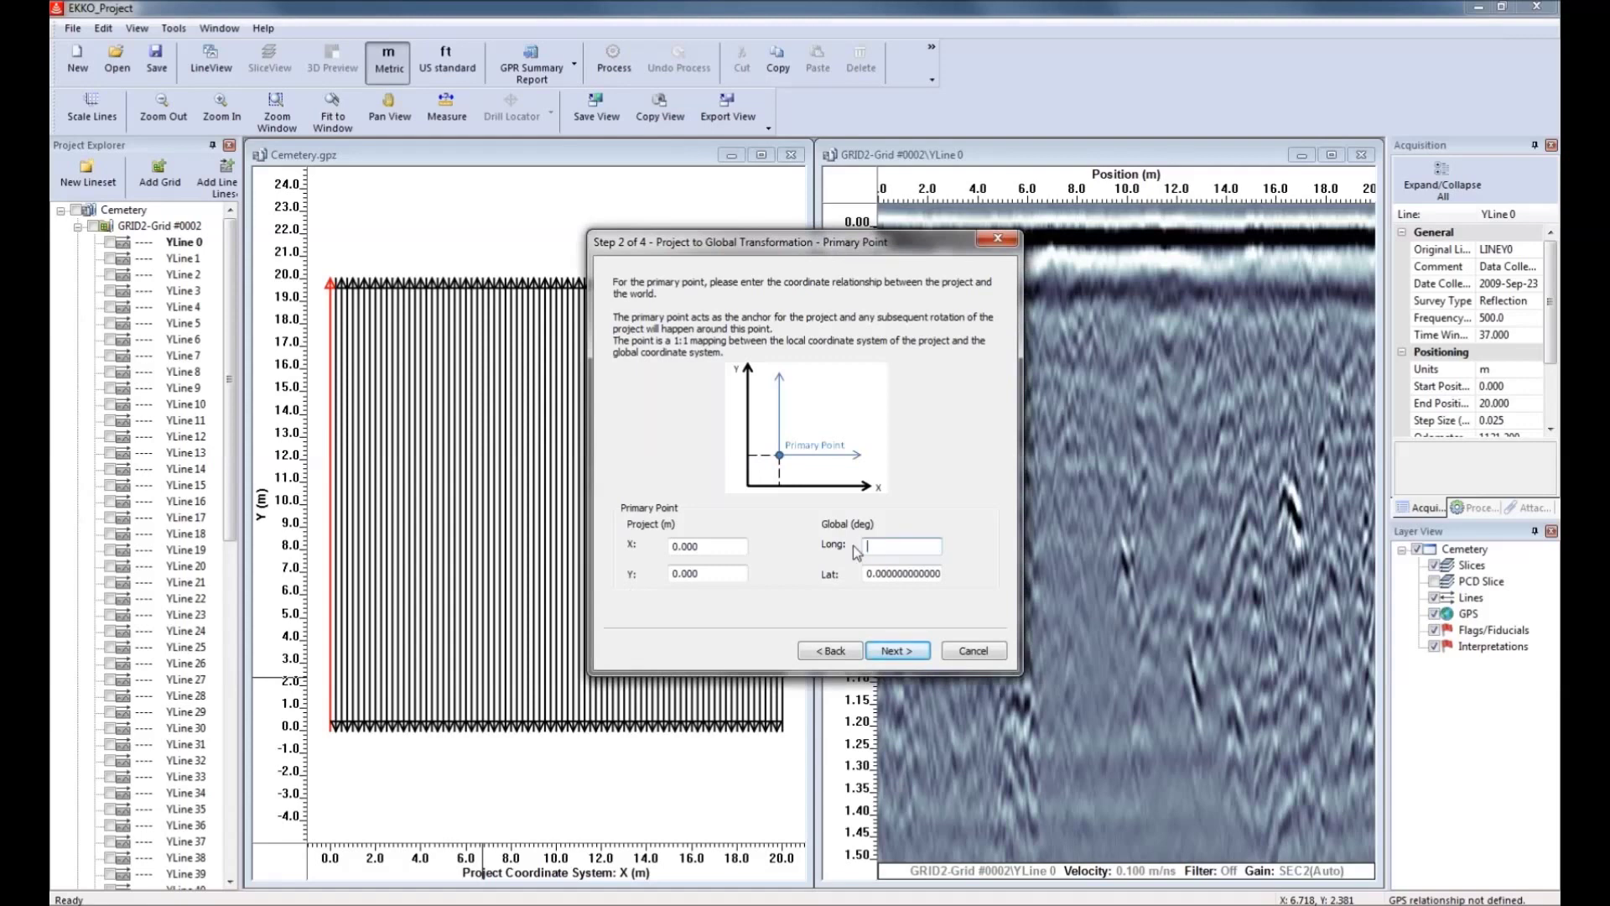
type("-79.678187")
key("Tab")
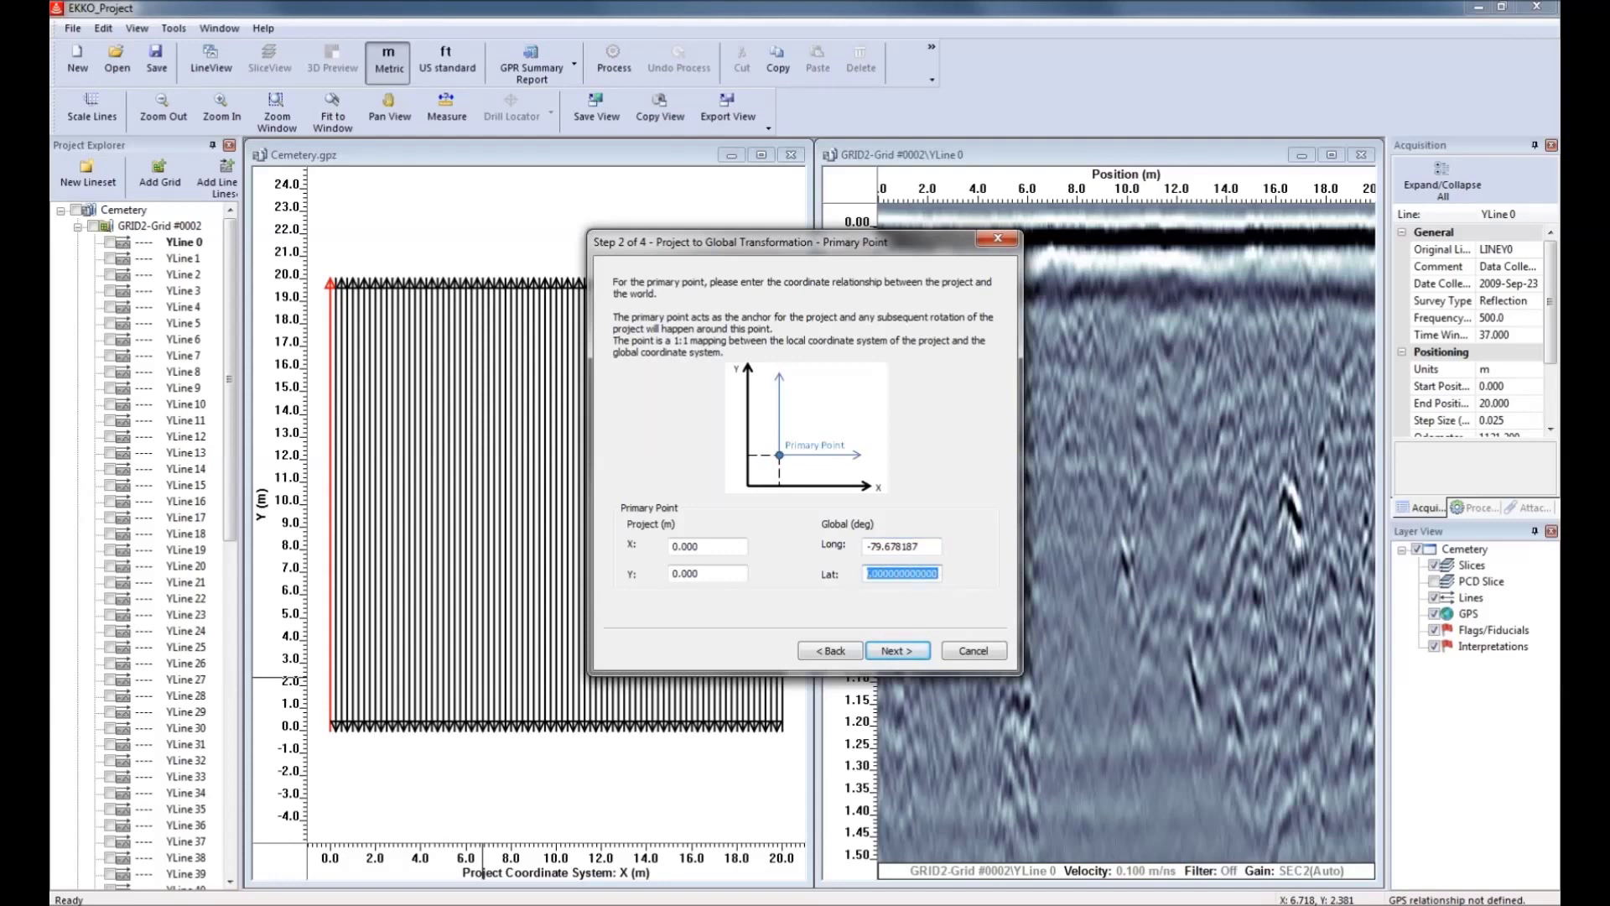
type("43.626077")
left_click(898, 651)
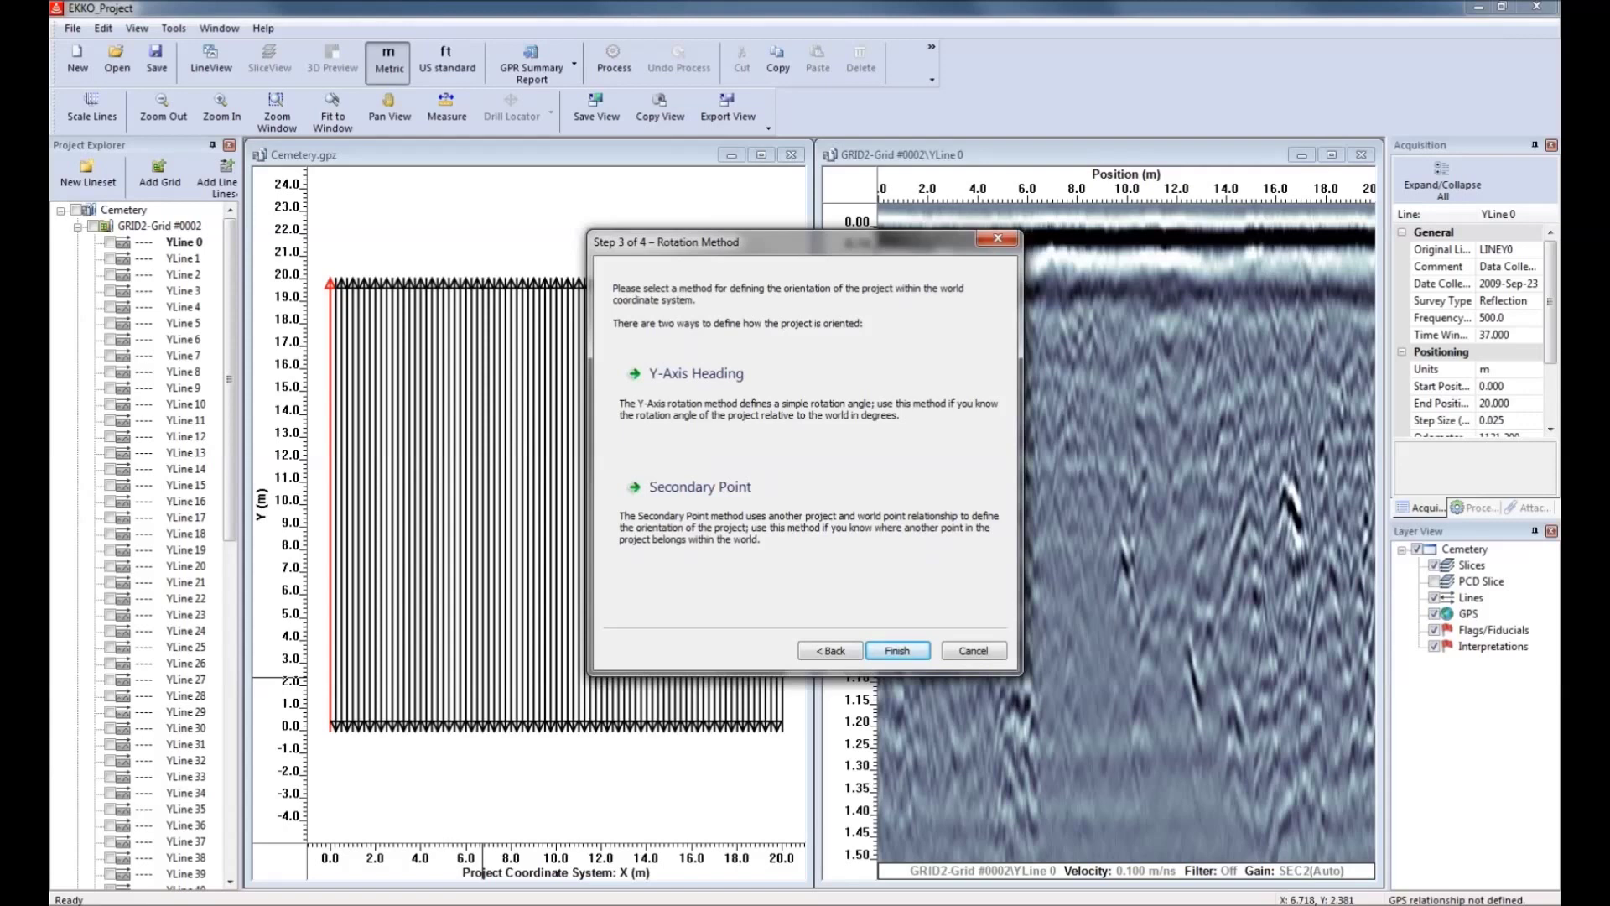
Orient the project by Y-axis heading with a value of 312 degrees and finish the wizard.
left_click(671, 380)
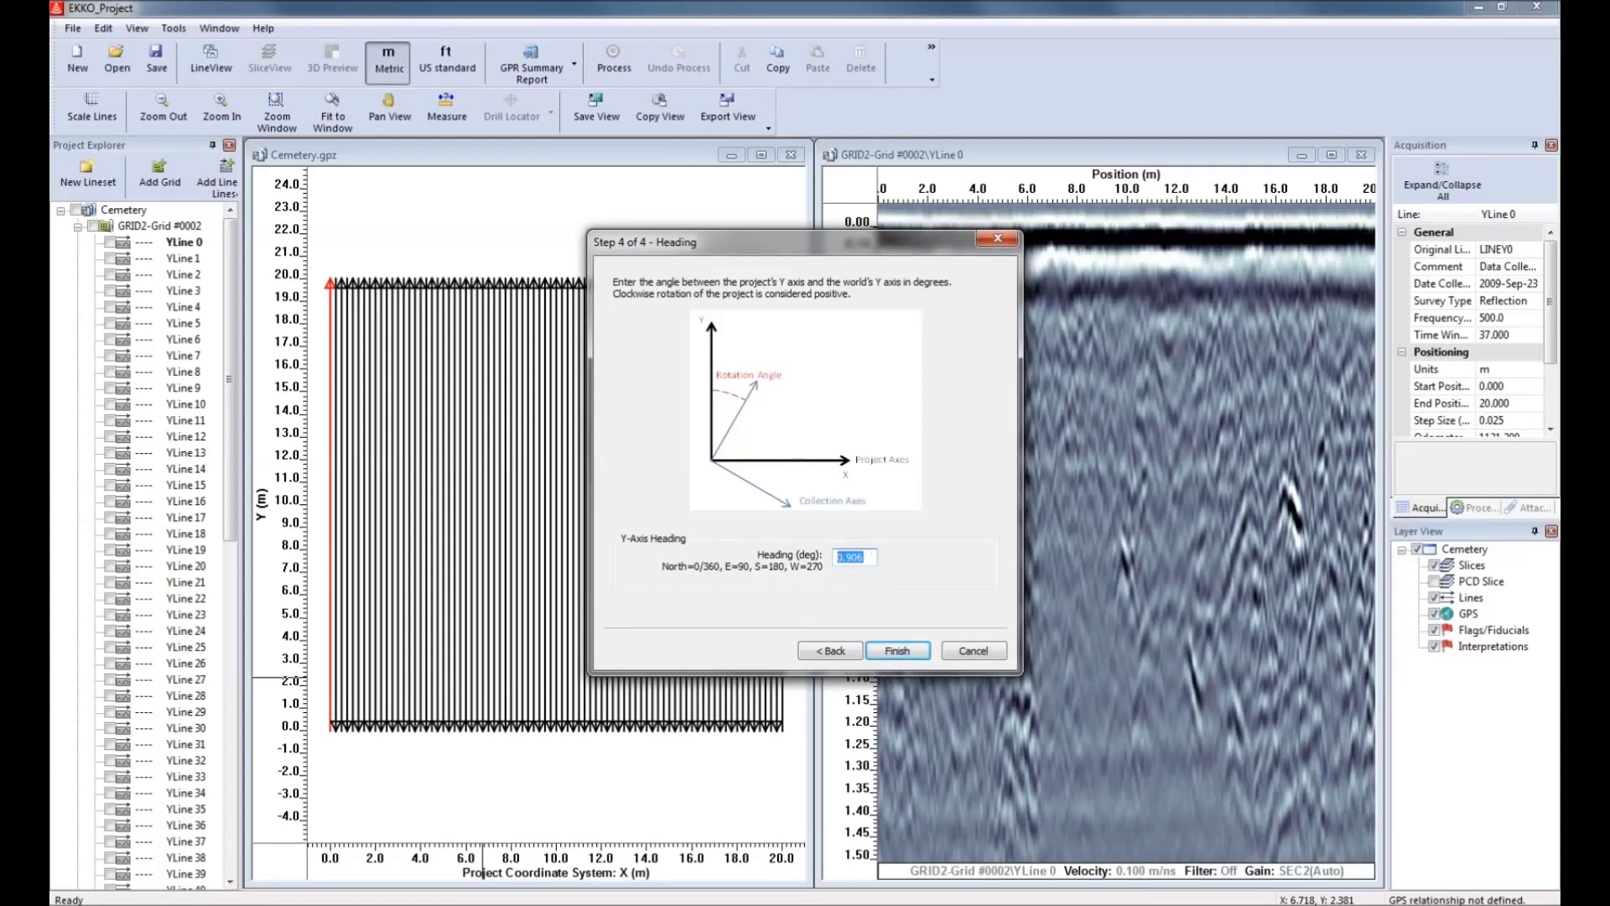
type("312")
left_click(902, 652)
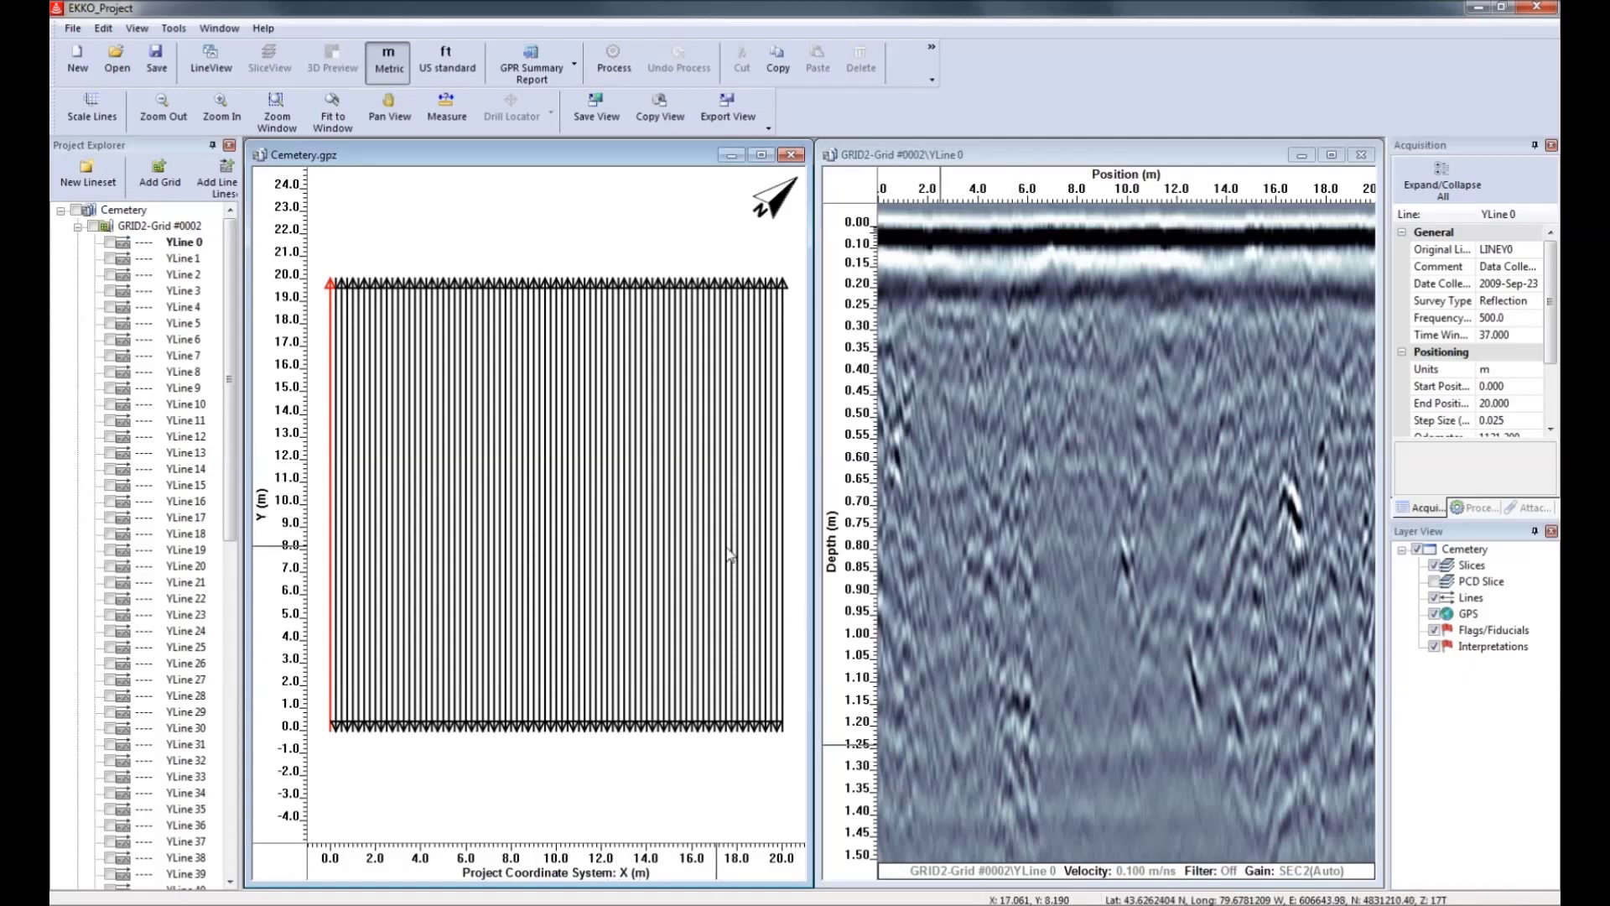
Open GRID2-Grid #0002 in a maximized SliceView and arrange its slice and line windows side by side.
left_click(150, 226)
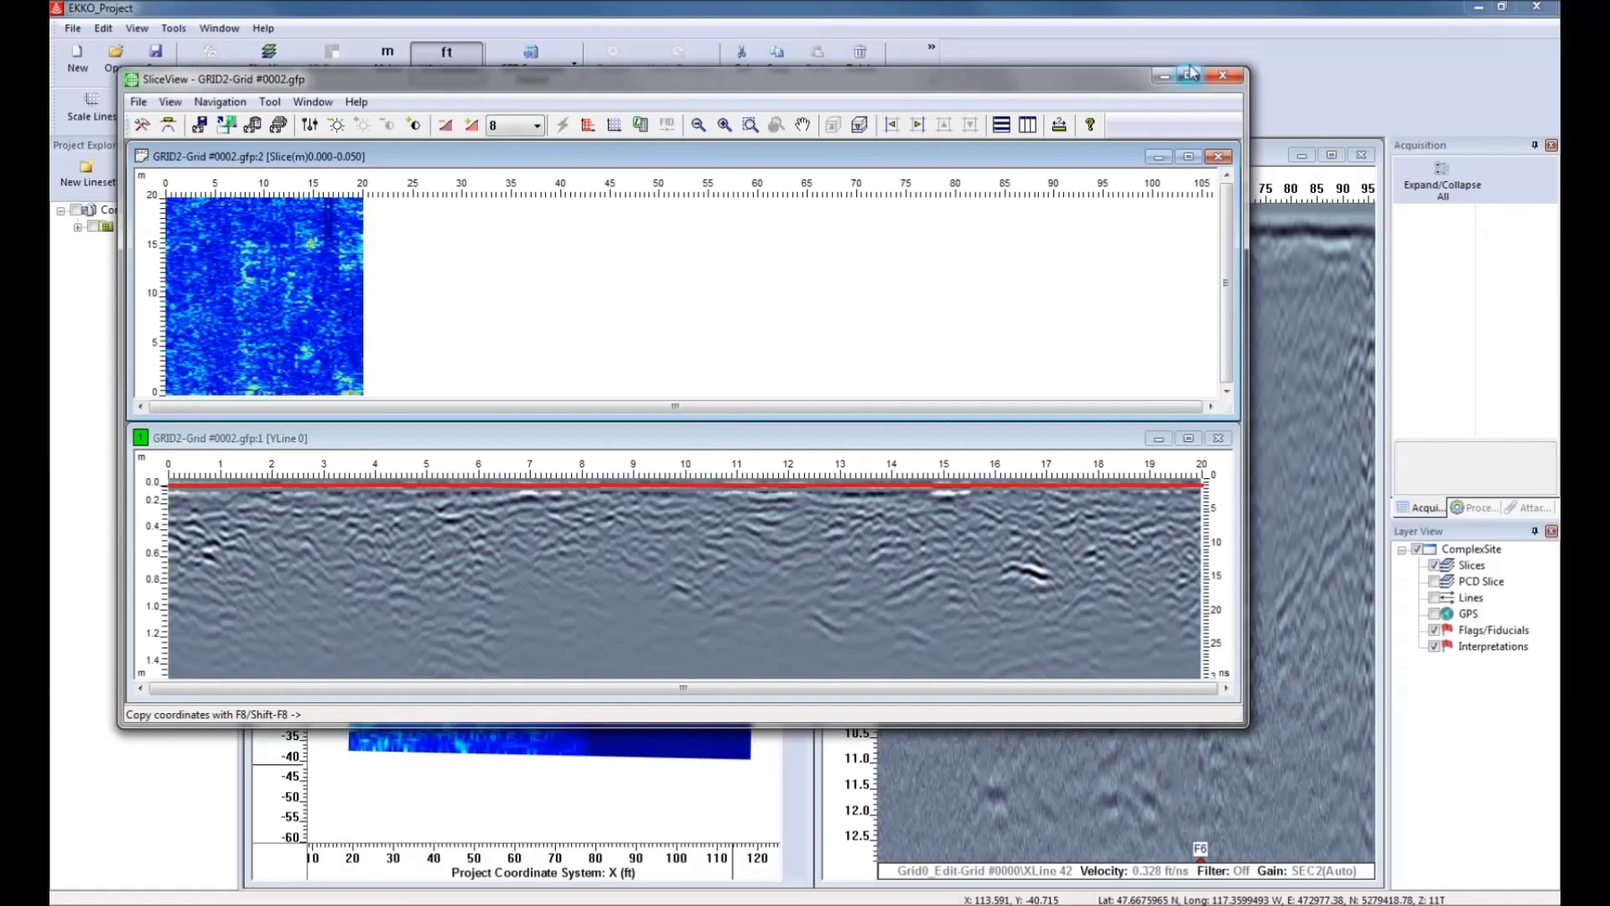
left_click(1190, 75)
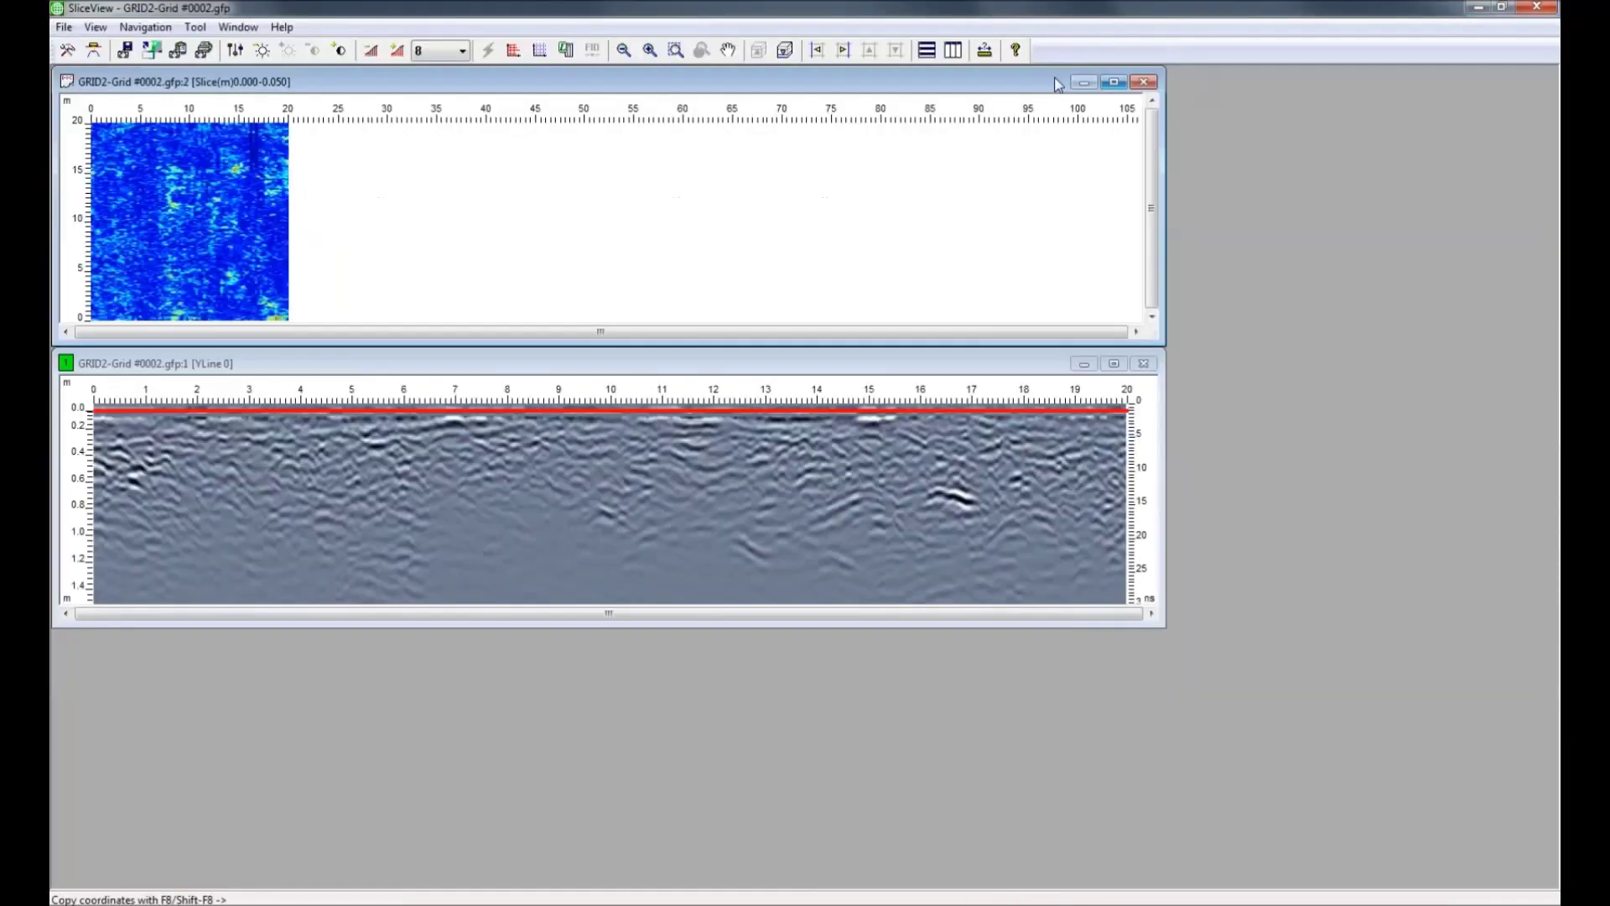
left_click(955, 51)
Step down through the depth slices of GRID2-Grid #0002 to the 0.550-0.600 m slice.
key("Down")
key("Down")
key("Down")
key("Down")
key("Down")
key("Down")
key("Down")
key("Down")
key("Down")
key("Down")
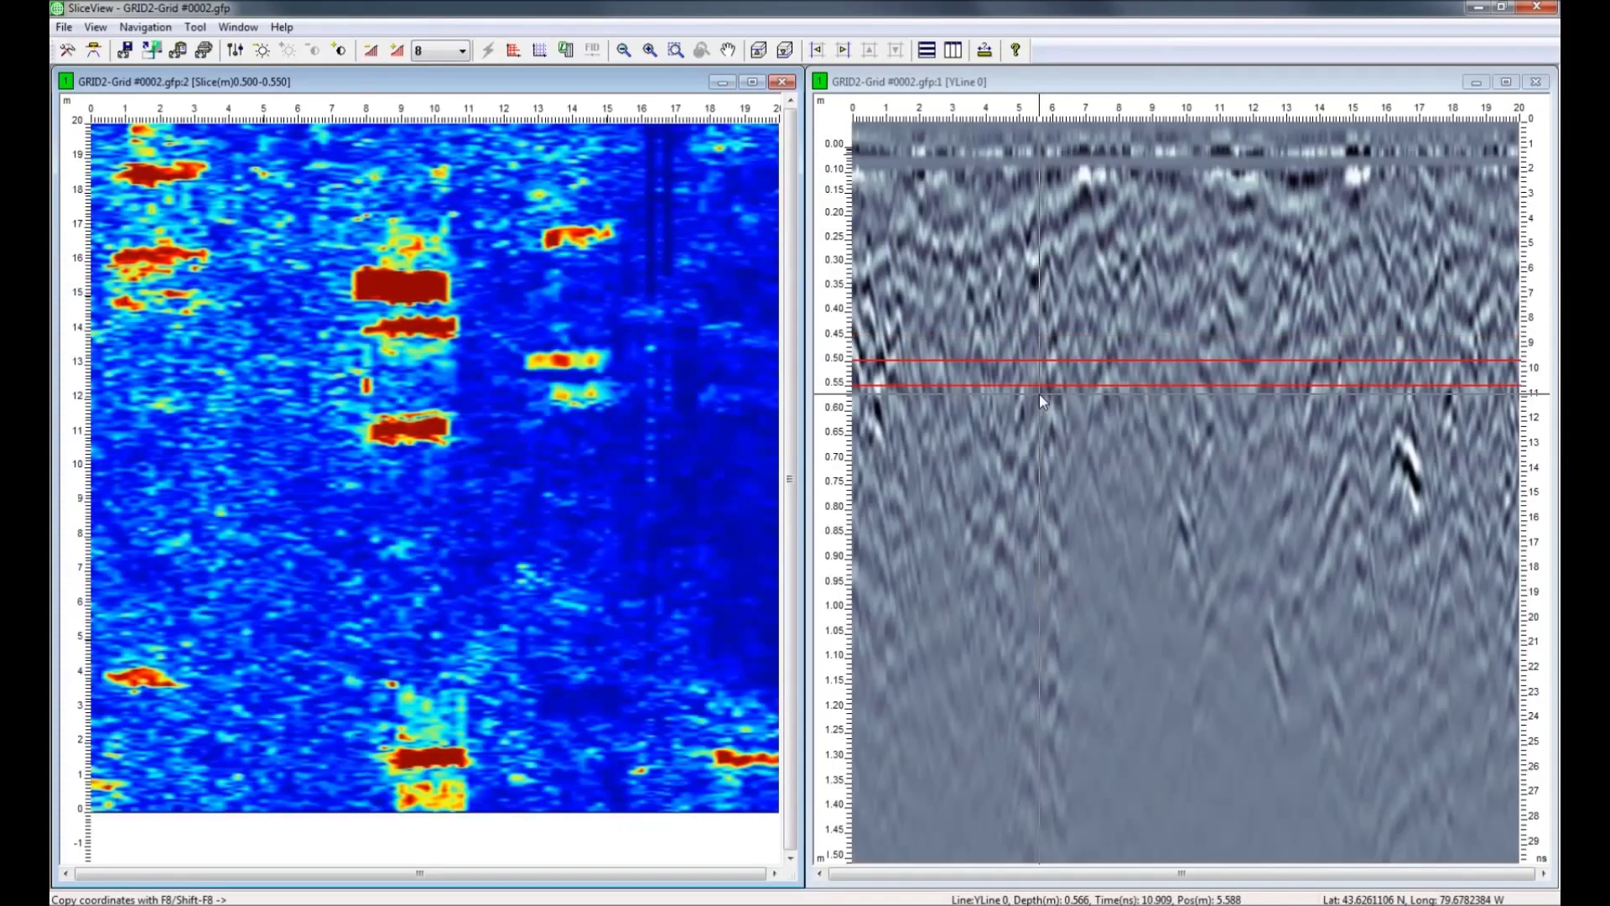
key("Down")
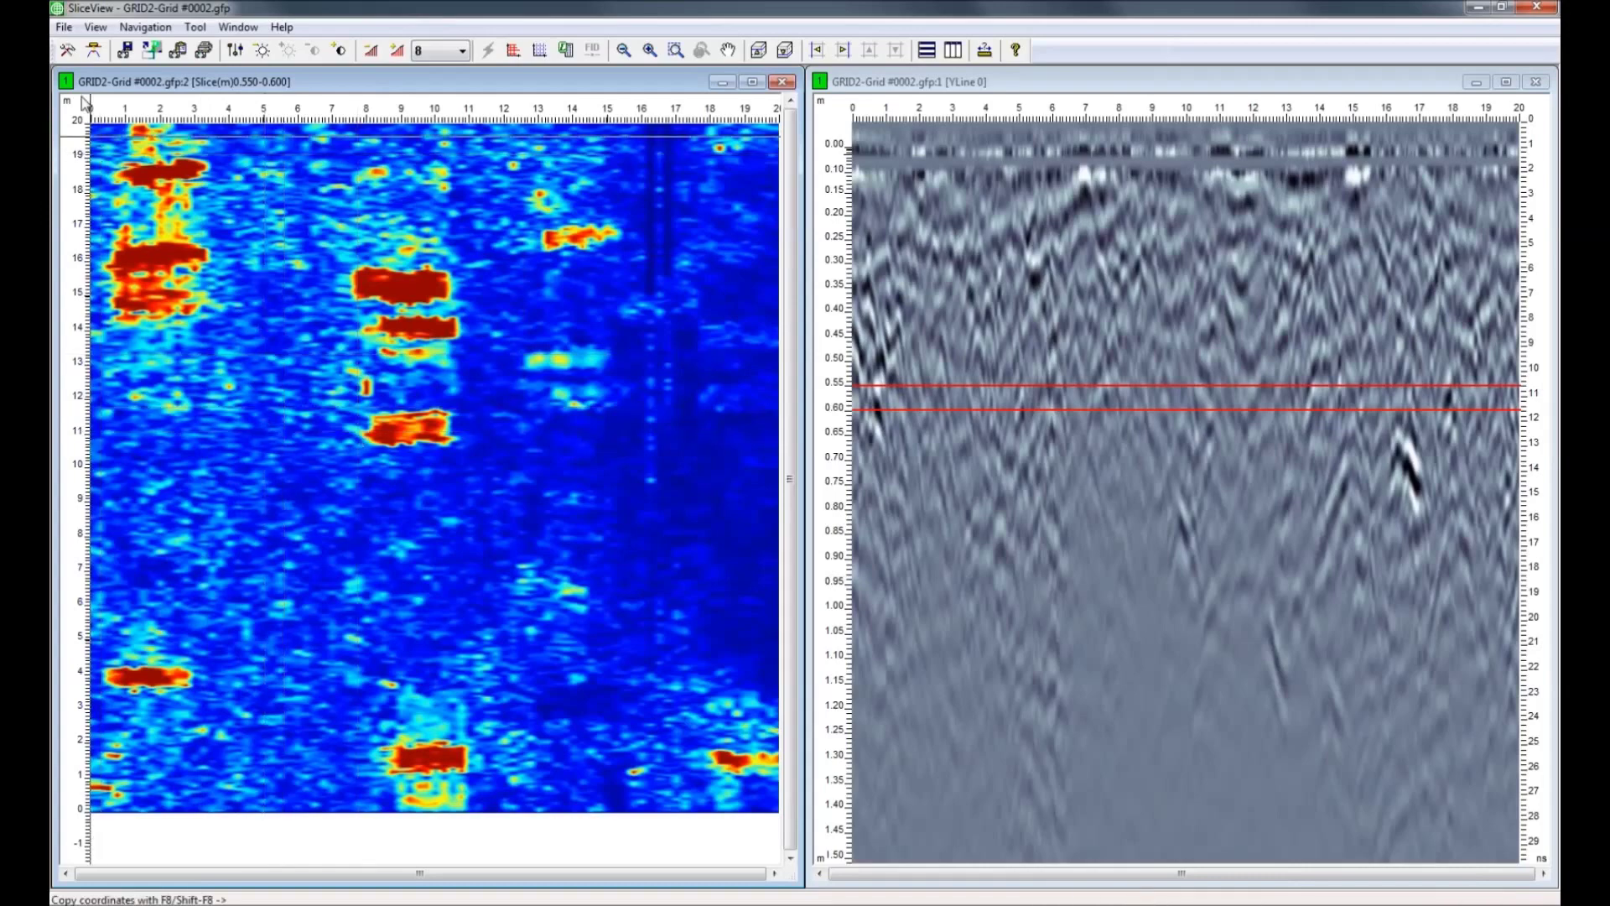
Export all slices as the Google Earth file GRID2-Grid _0002.kmz in the THG folder, replacing the existing file.
left_click(63, 27)
mouse_move(81, 54)
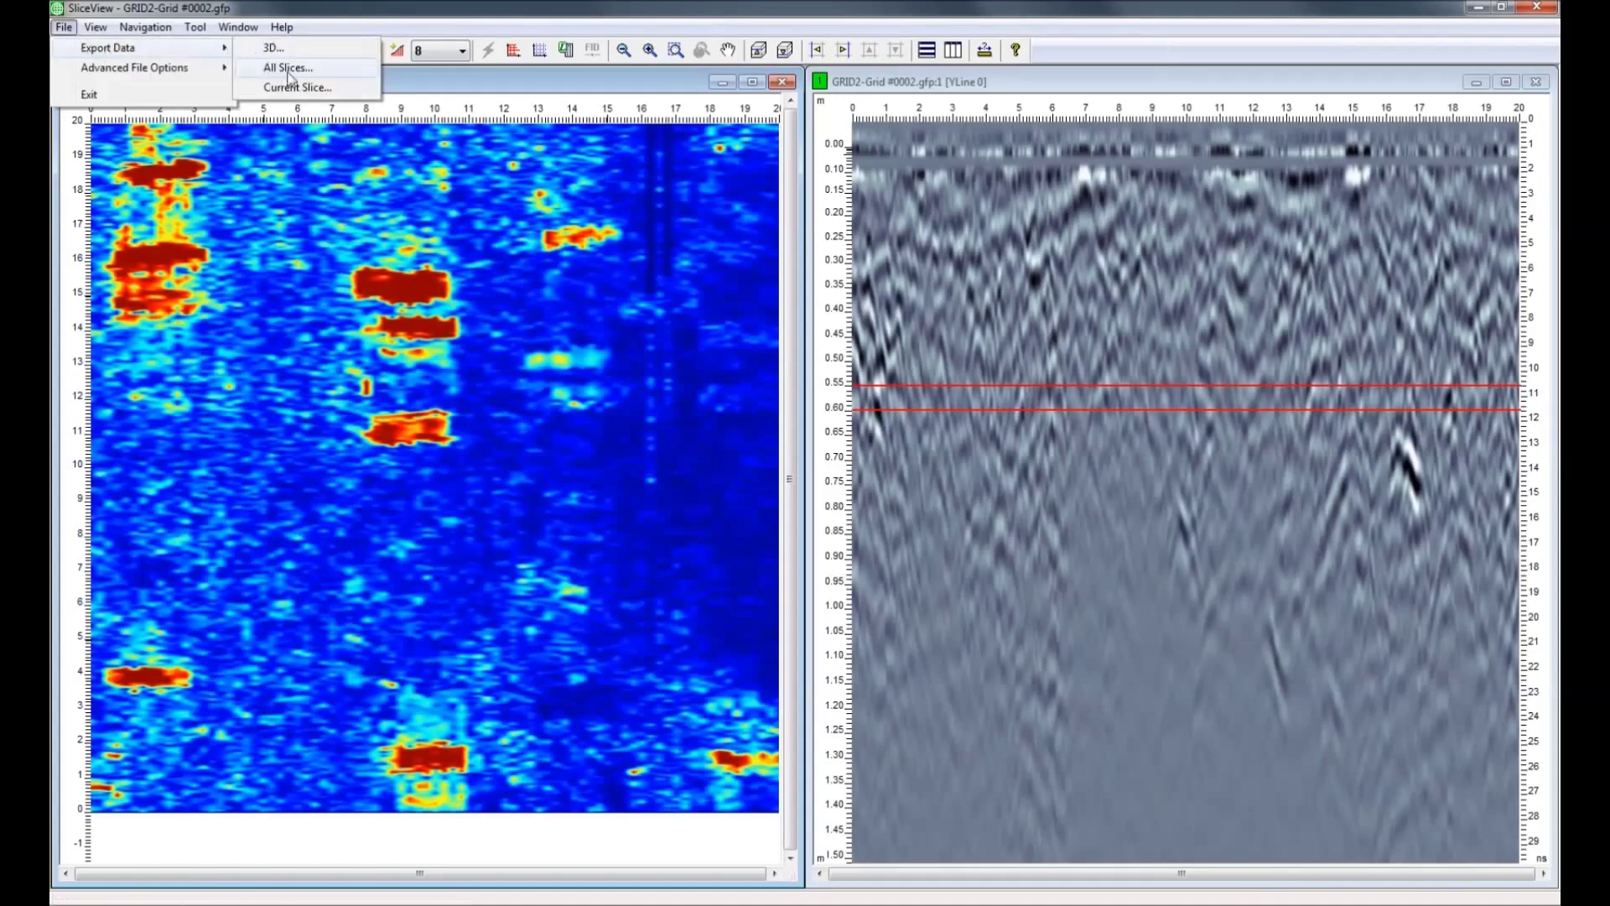
left_click(289, 69)
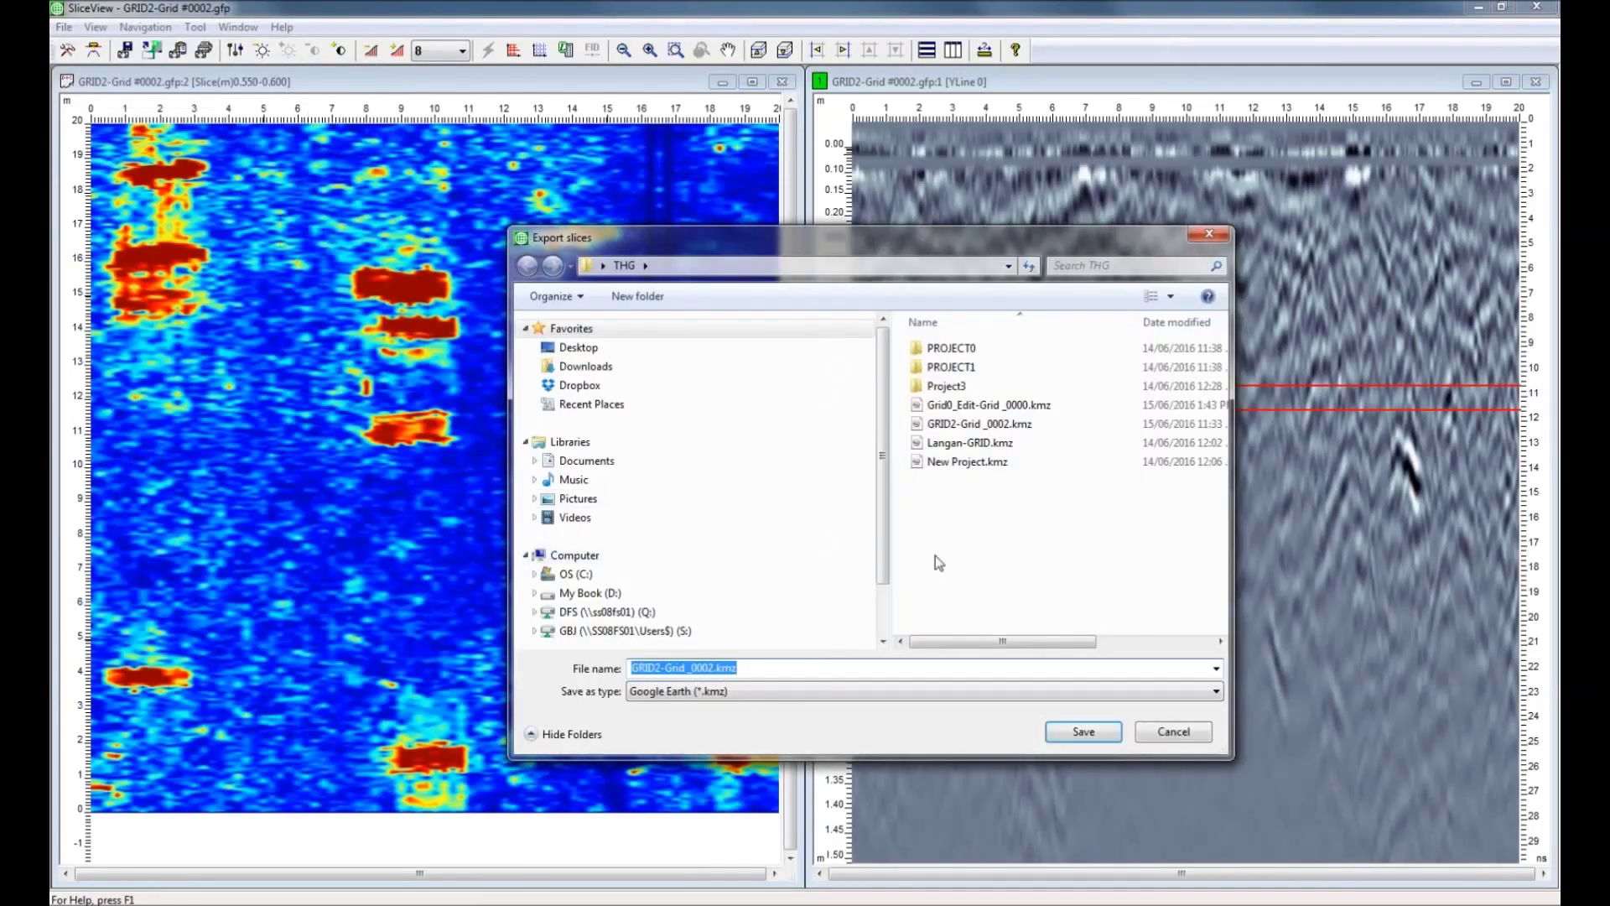
left_click(1083, 732)
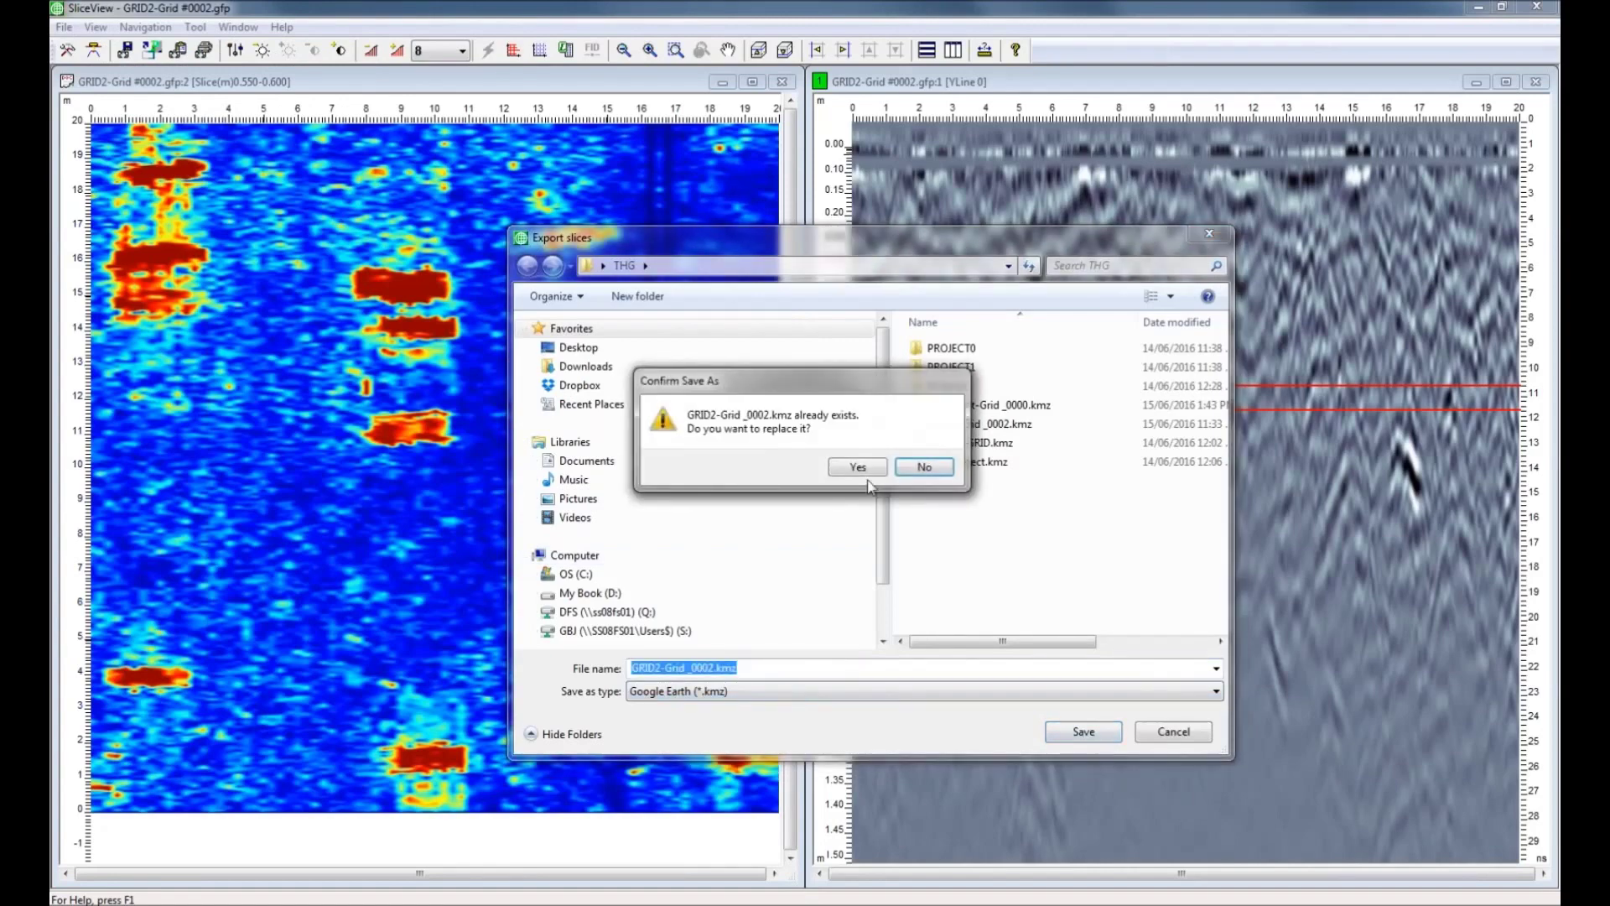
left_click(859, 466)
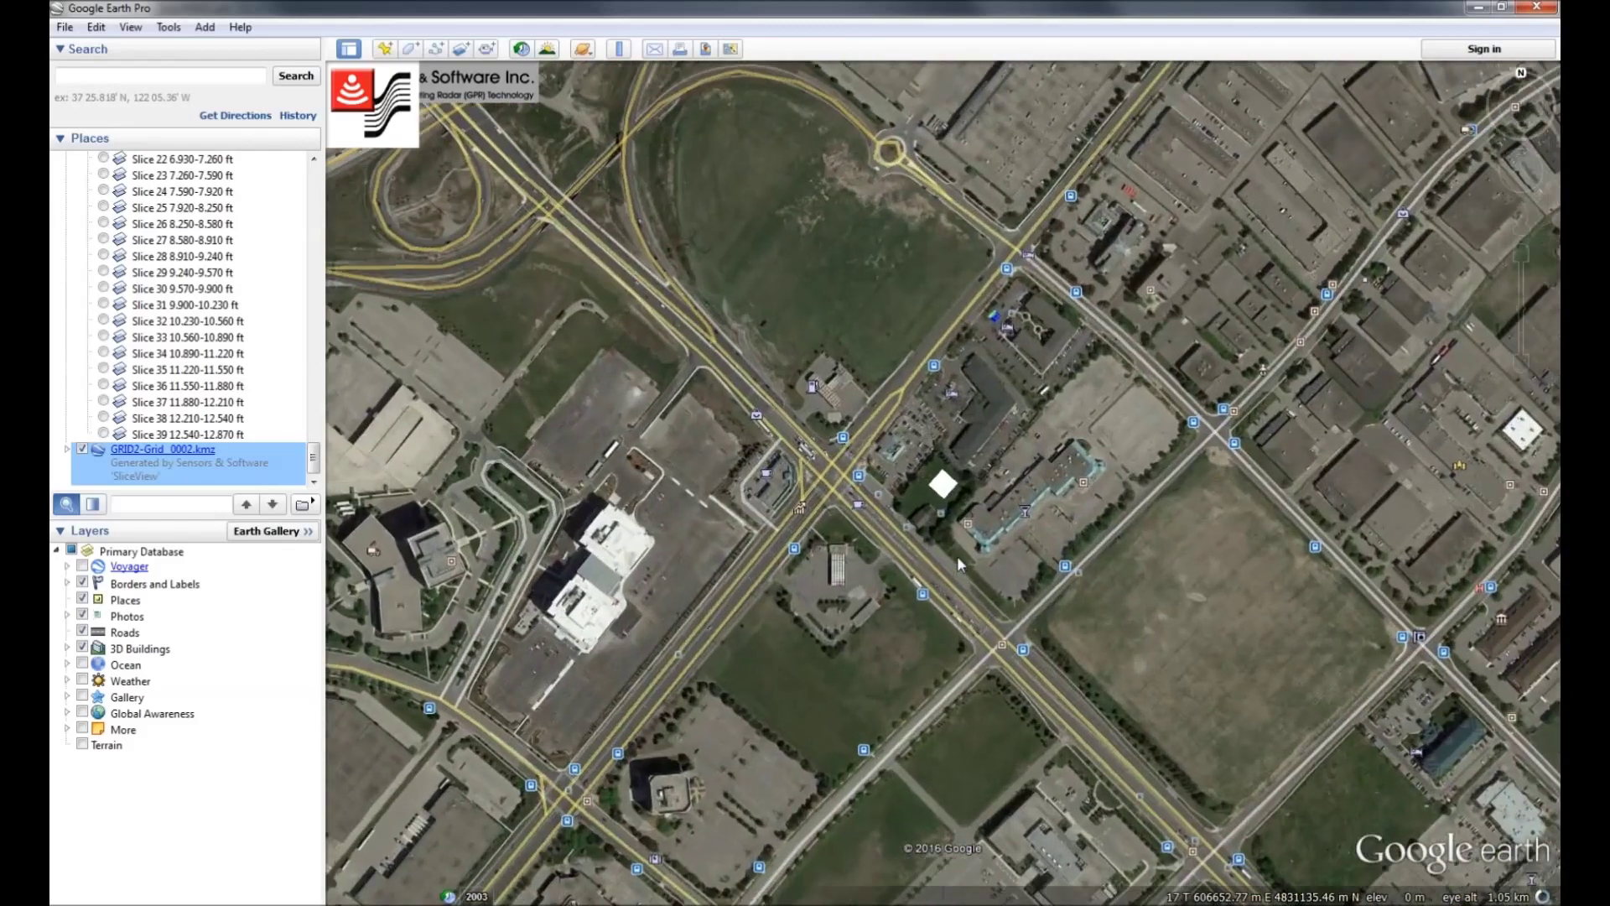
Examine the exported cemetery grid overlay closely in Google Earth, including its position relative to the surrounding gravestones.
scroll(957, 558, "up", 3)
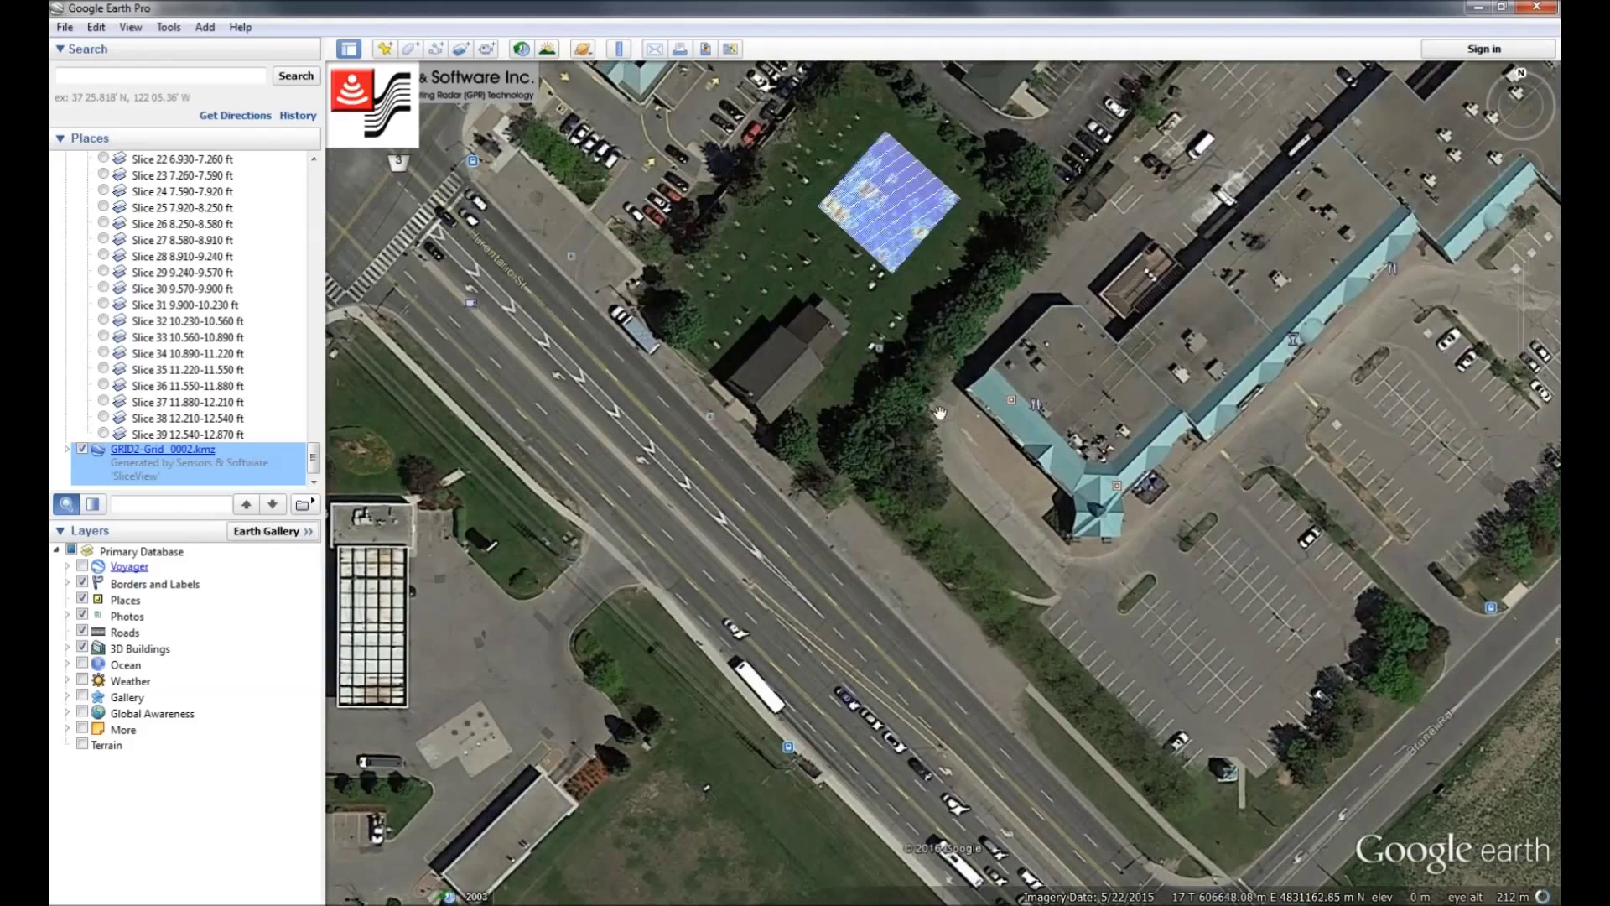
left_click_drag(939, 413, 923, 636)
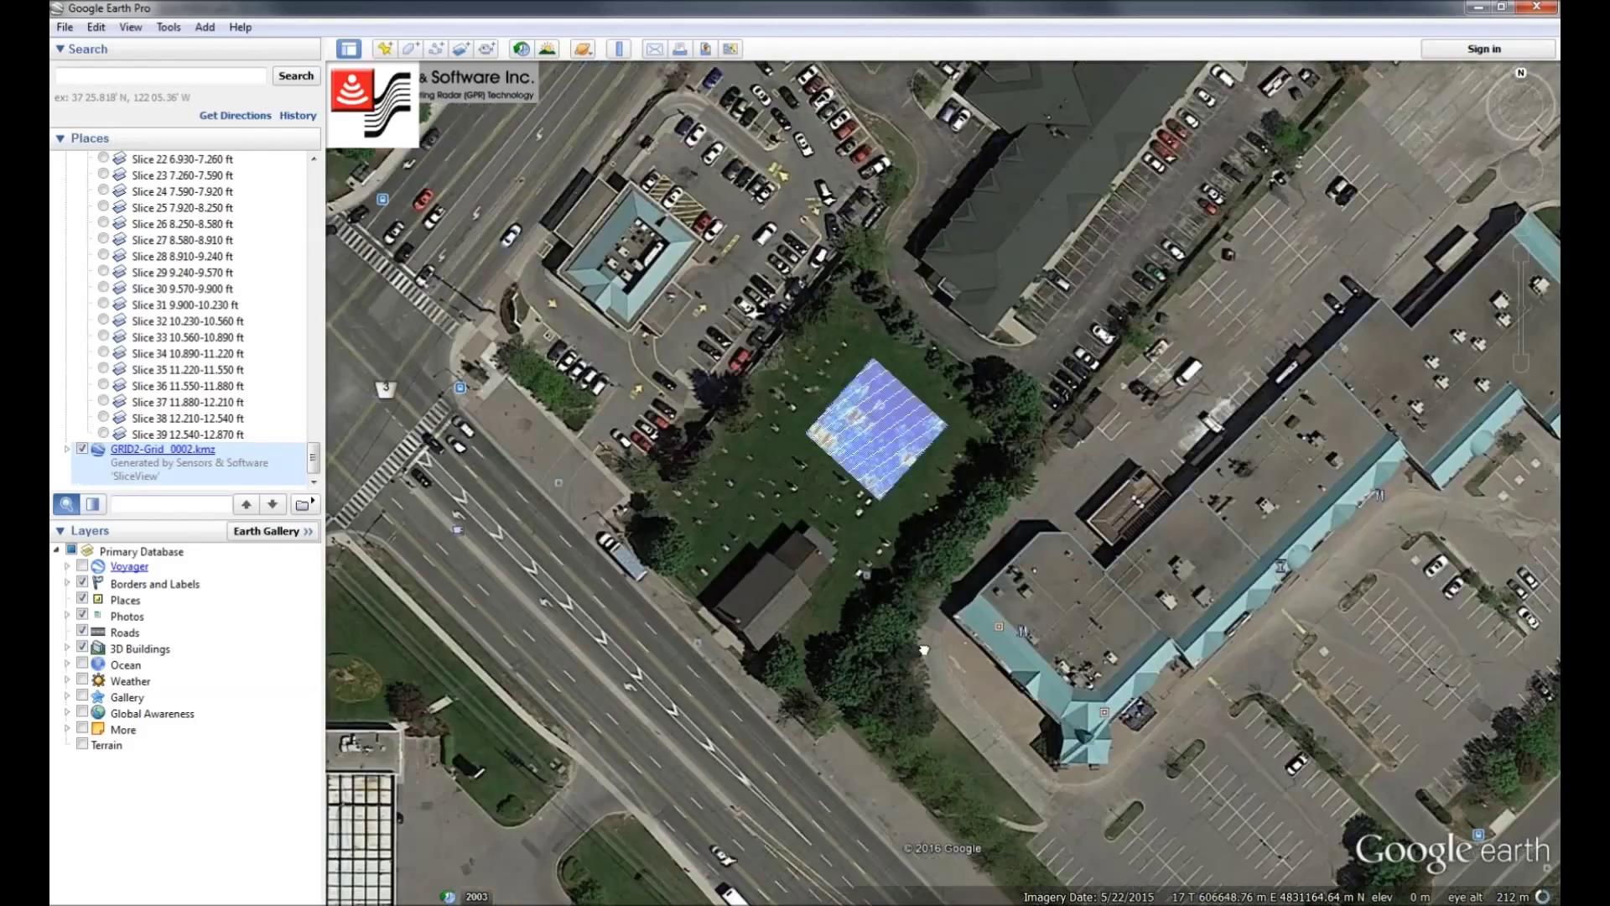
scroll(926, 616, "up", 2)
scroll(927, 616, "up", 2)
scroll(923, 474, "down", 2)
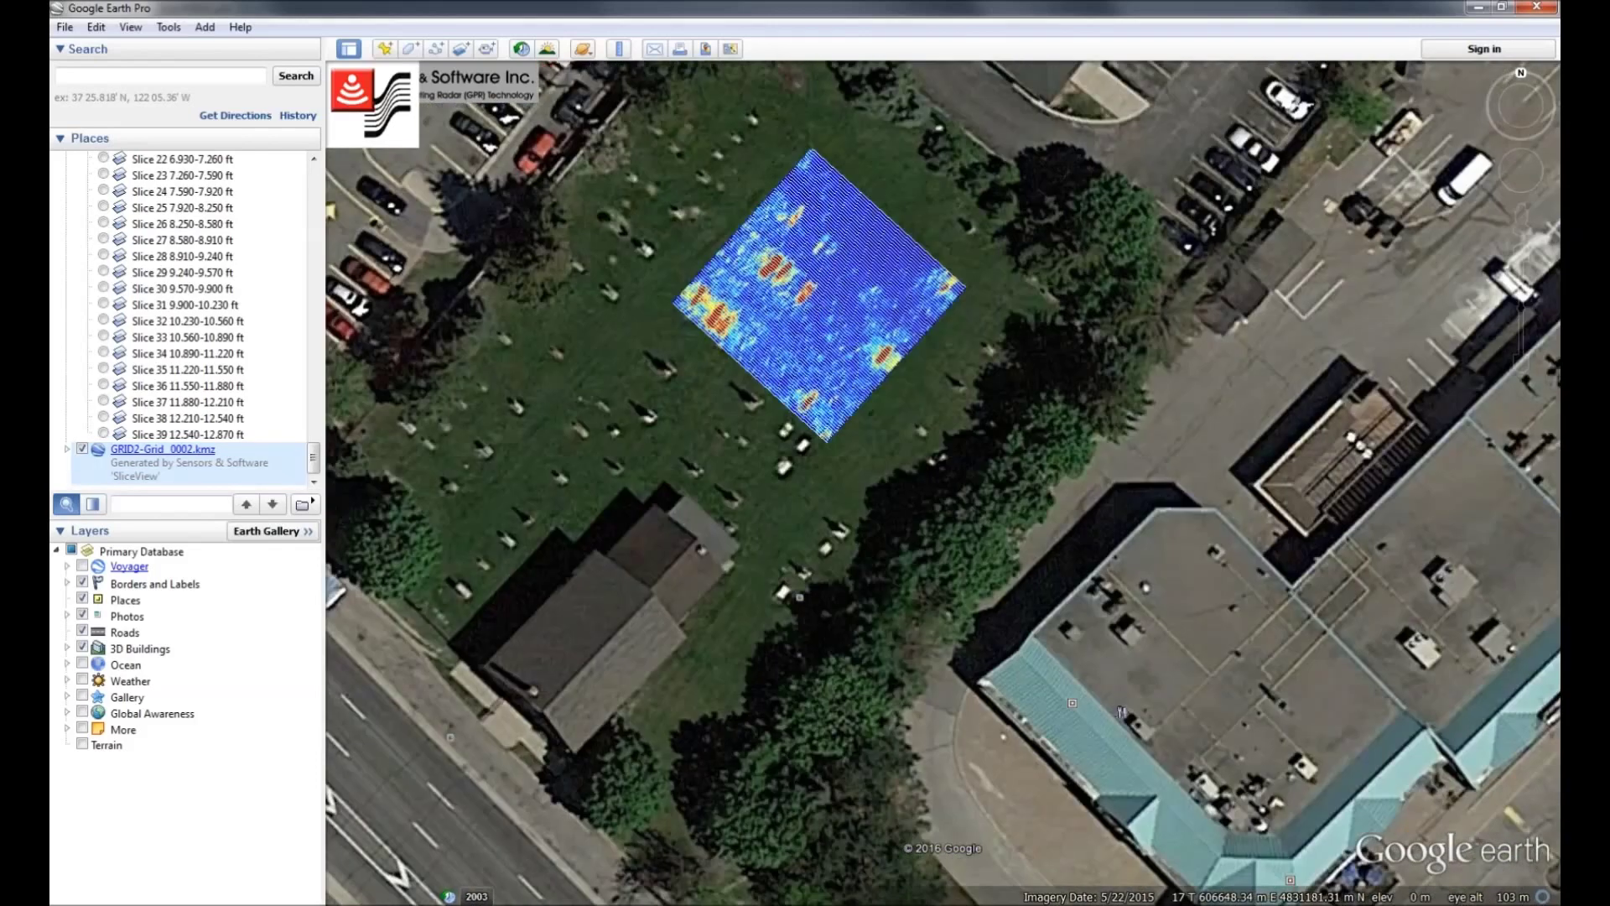
left_click_drag(922, 504, 914, 646)
scroll(914, 677, "up", 3)
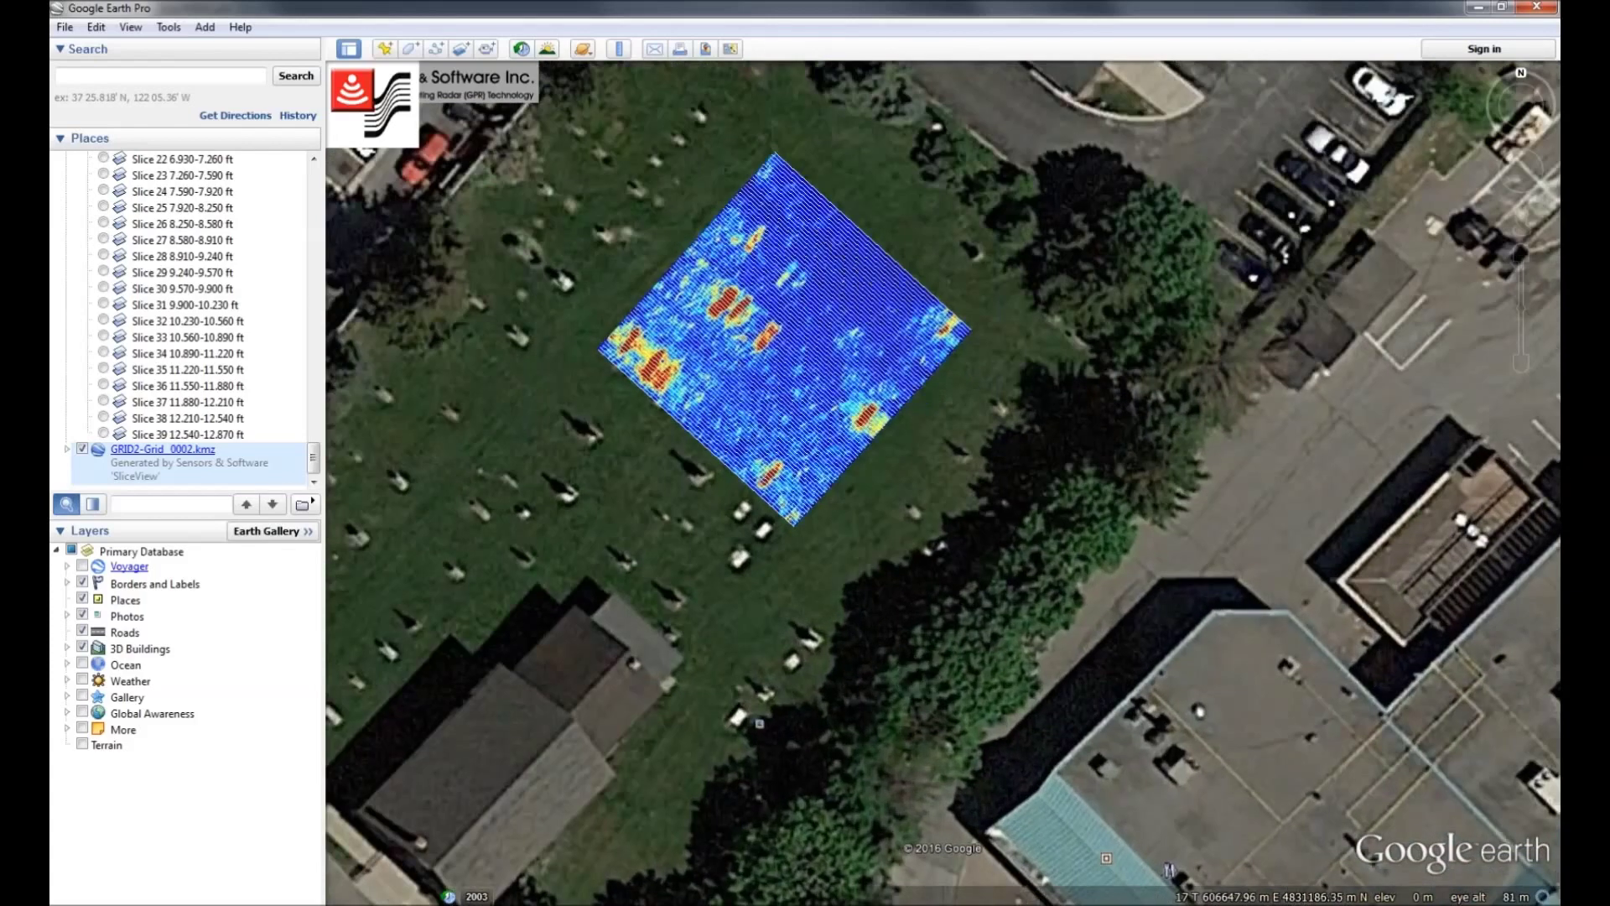
left_click_drag(918, 579, 923, 687)
scroll(927, 708, "up", 2)
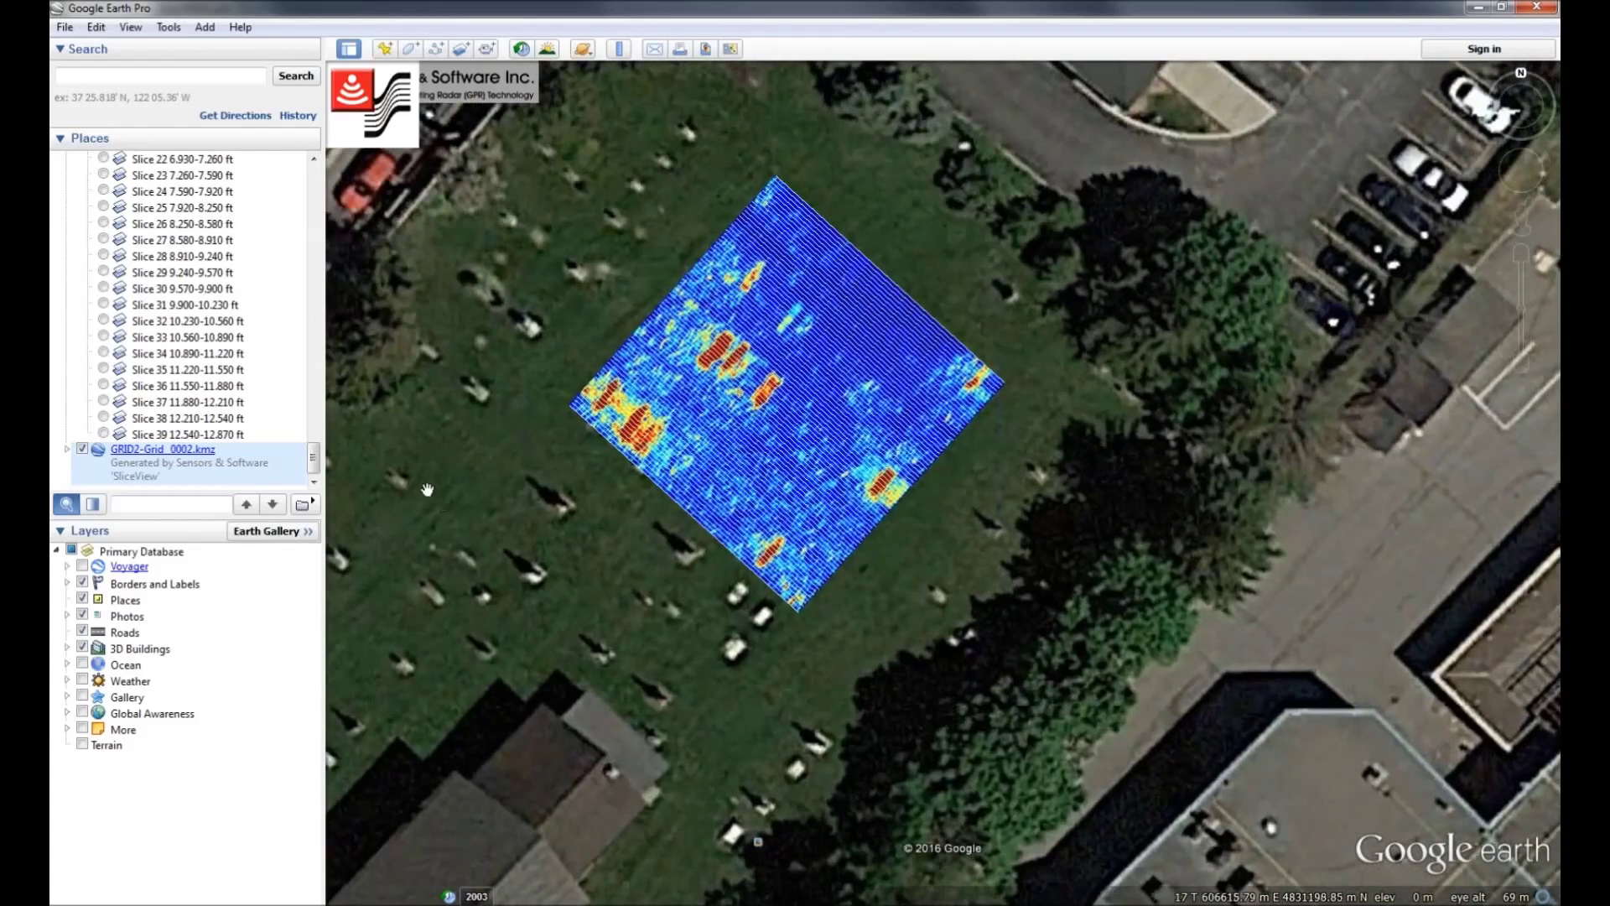
Expand the GRID2-Grid _0002.kmz entry in Google Earth and hide its Collected Lines.
left_click(315, 482)
key("Right")
scroll(311, 459, "down", 1)
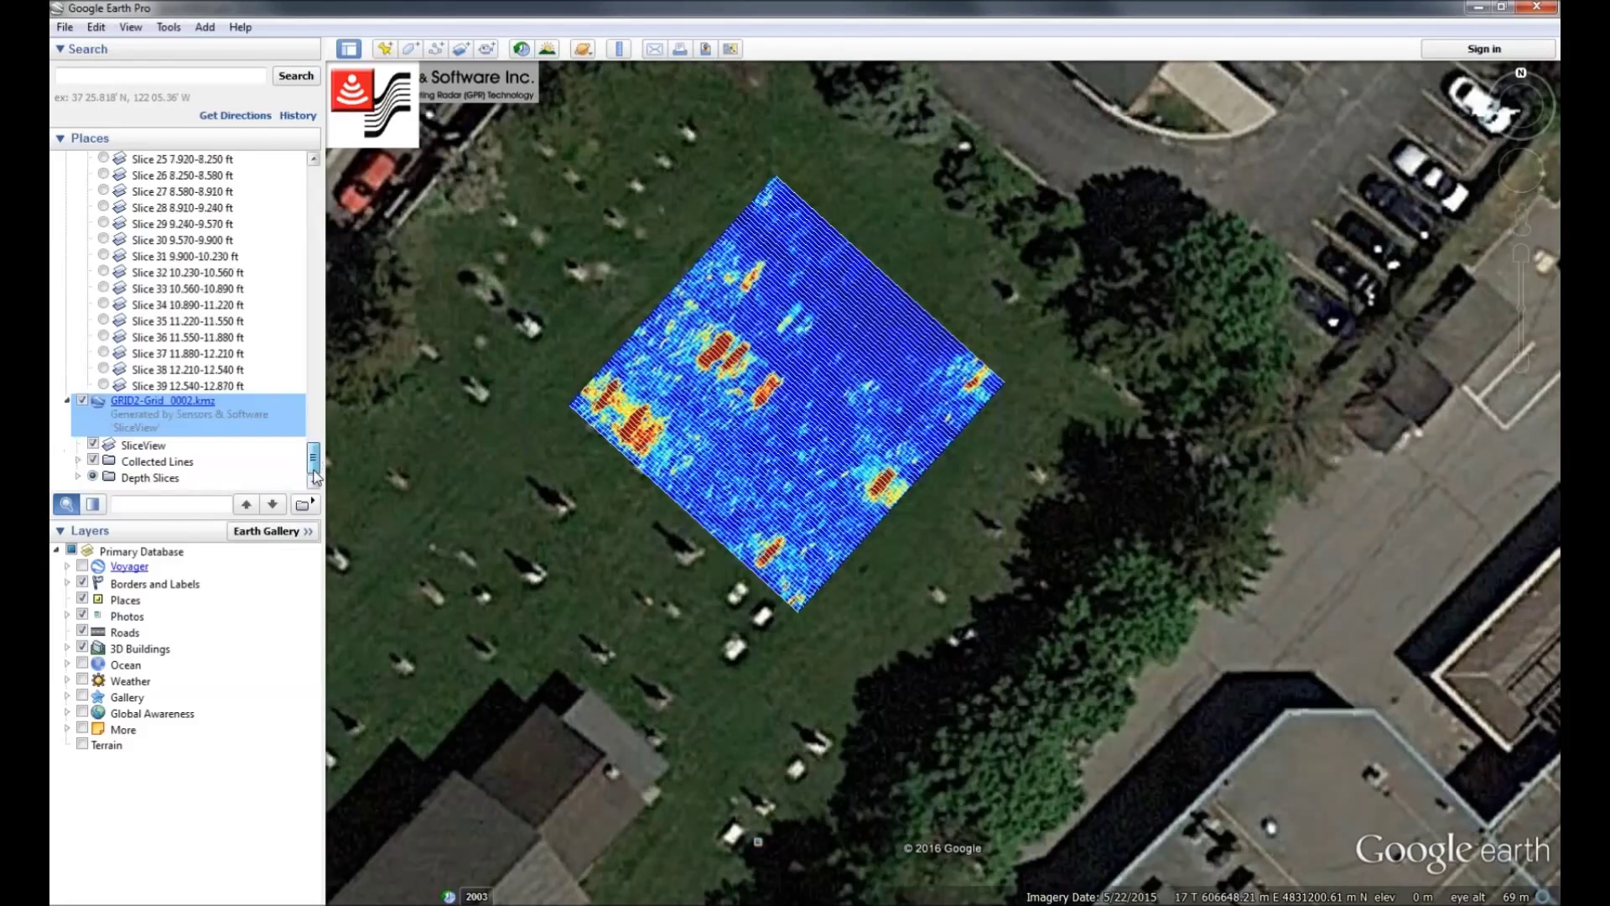
left_click(94, 462)
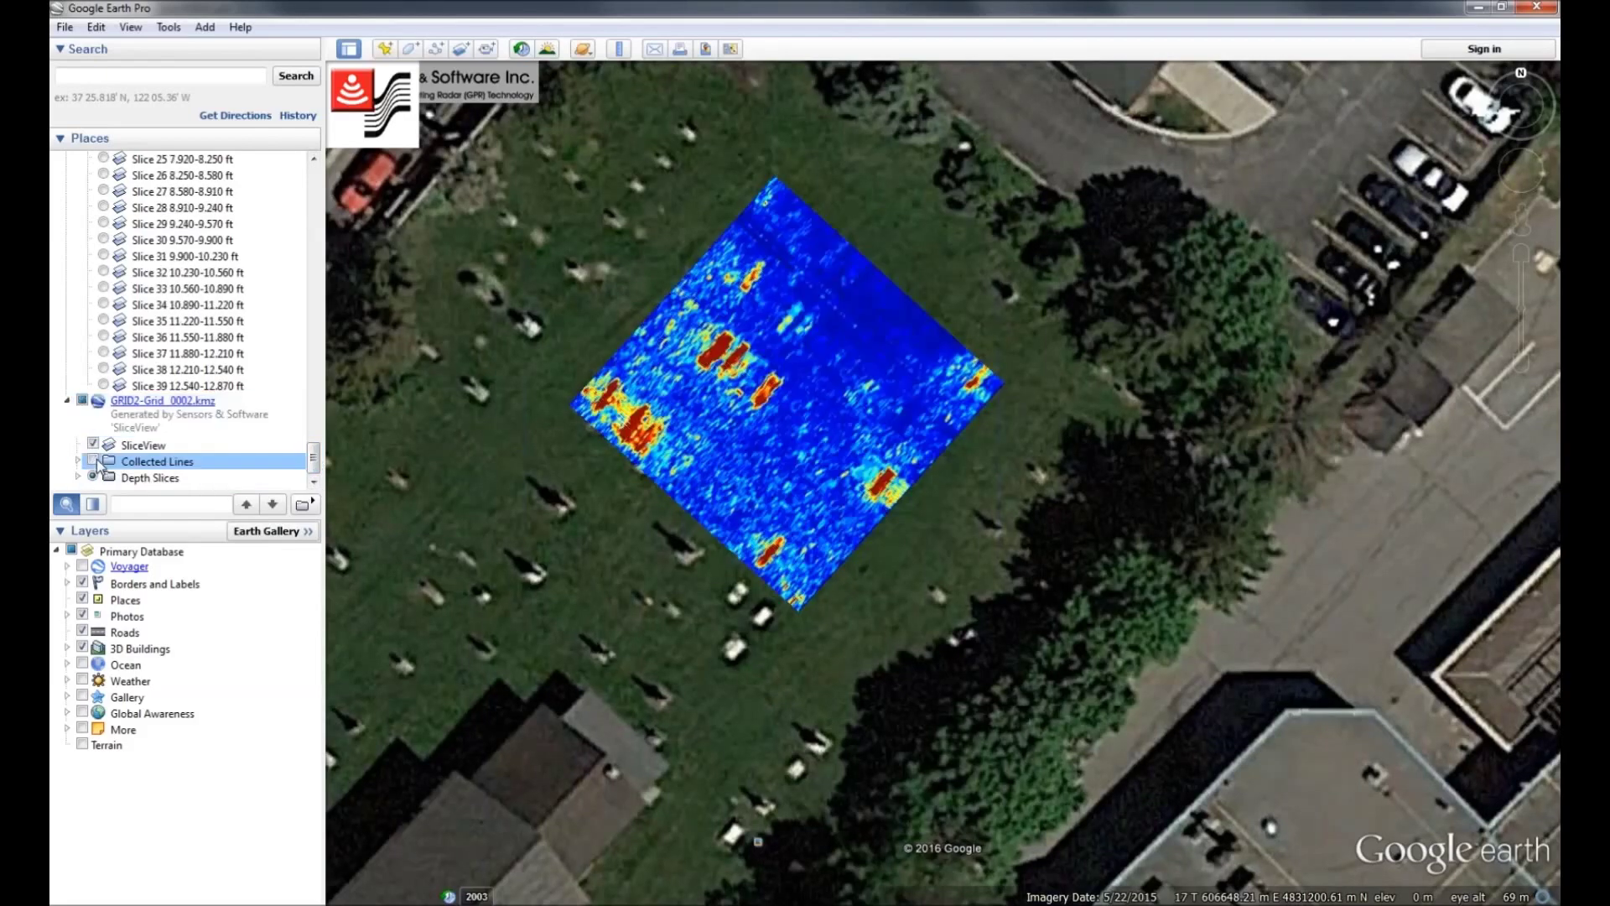